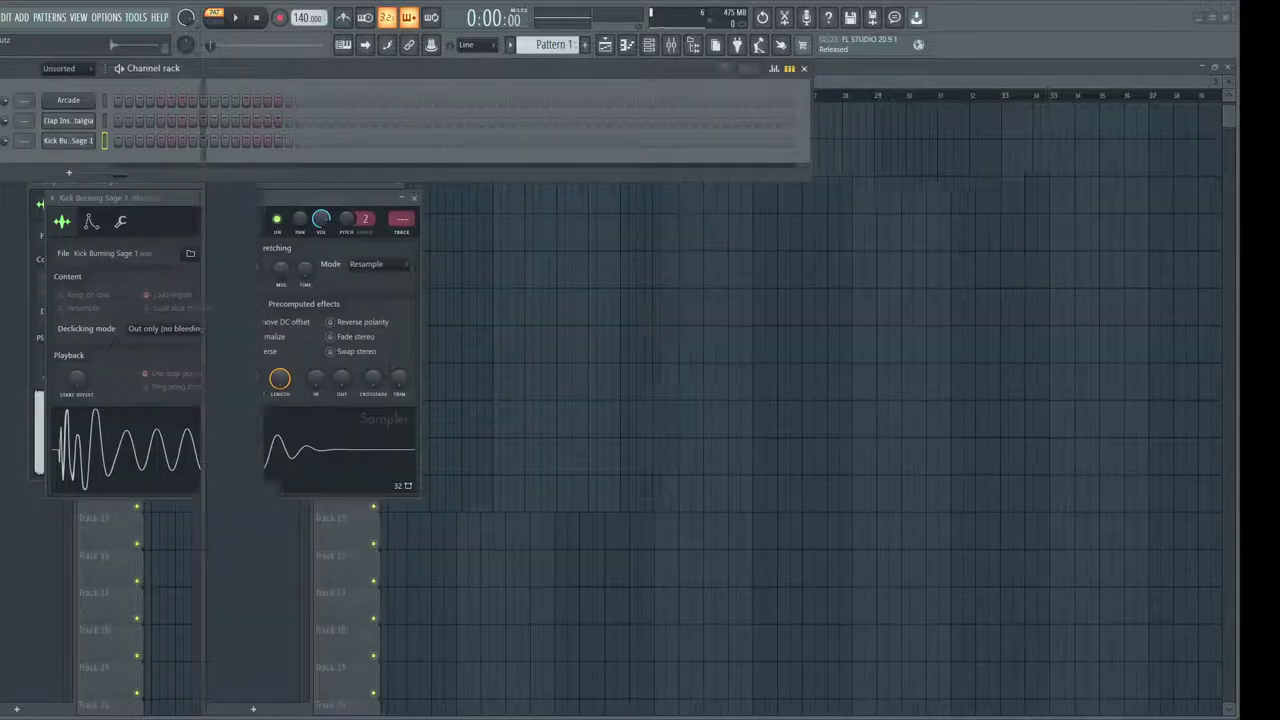
Toggle the sample browser's visibility and view the Drums folder with its Kick samples
{"action": "key", "text": "alt+F8"}
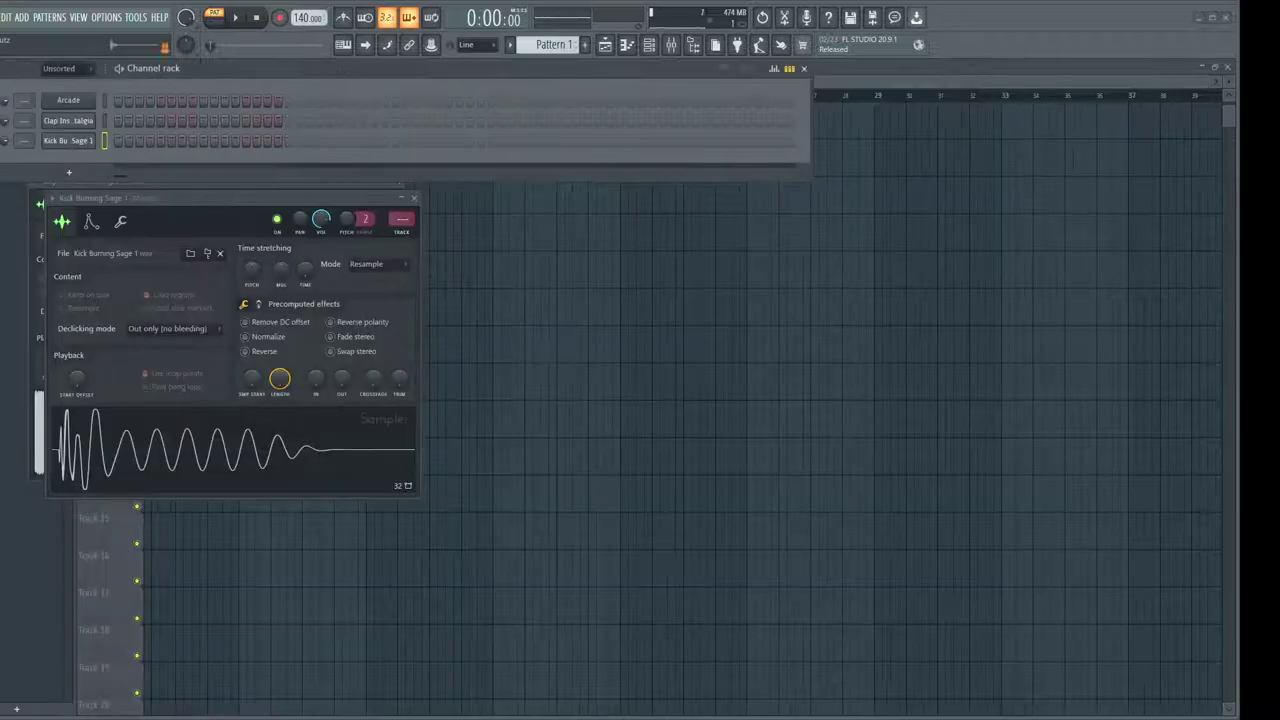
{"action": "key", "text": "alt+F8"}
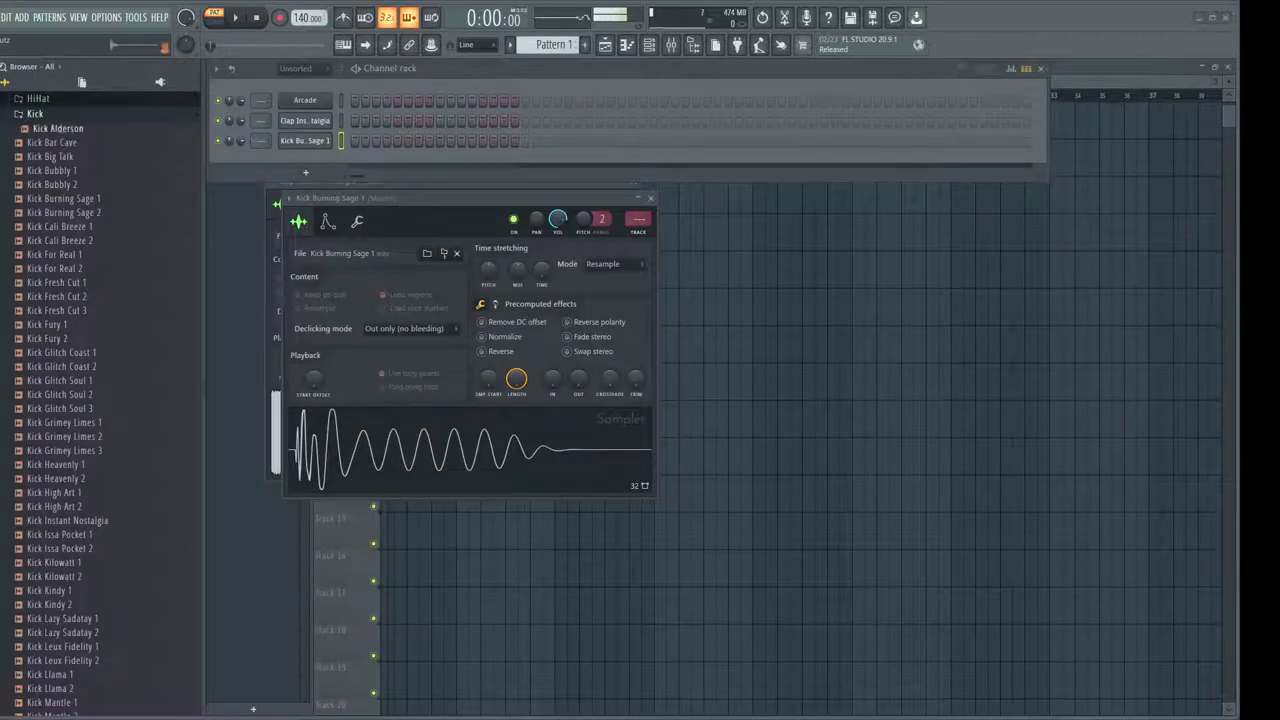
{"action": "scroll", "coordinate": [50, 130], "scroll_direction": "up", "scroll_amount": 2}
{"action": "scroll", "coordinate": [50, 200], "scroll_direction": "up", "scroll_amount": 2}
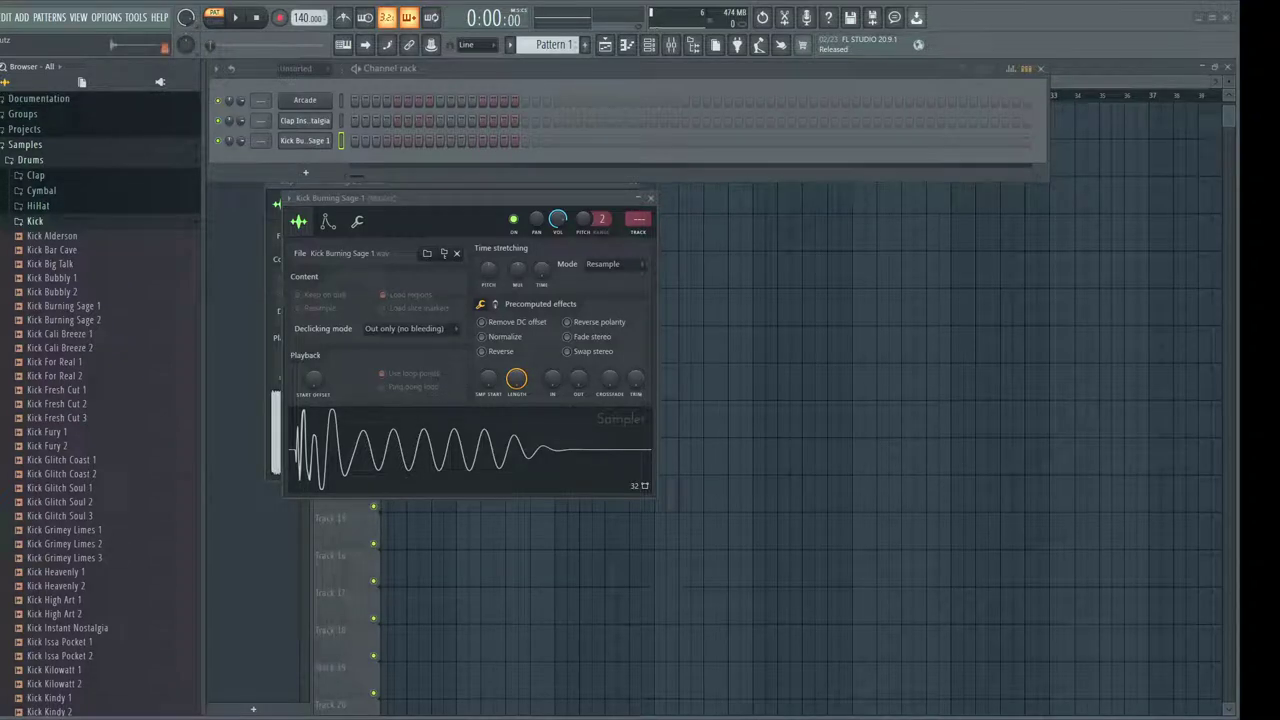
{"action": "key", "text": "alt+F8"}
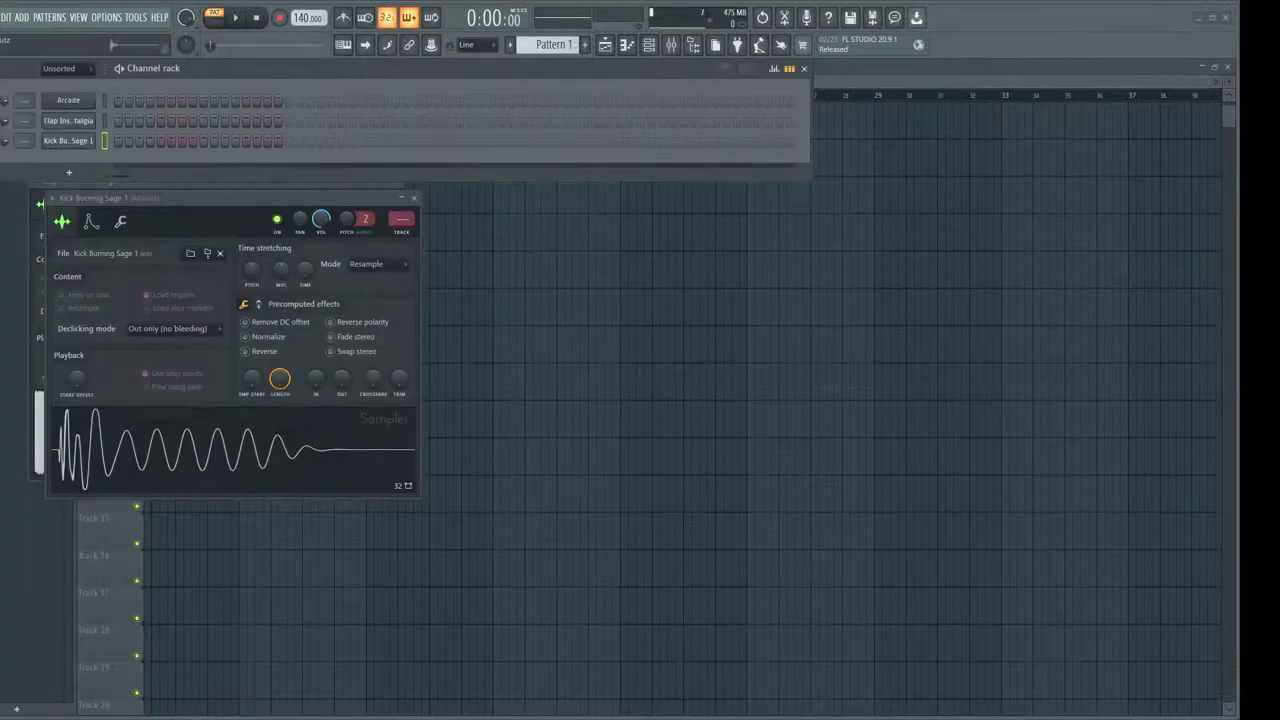
{"action": "key", "text": "alt+F8"}
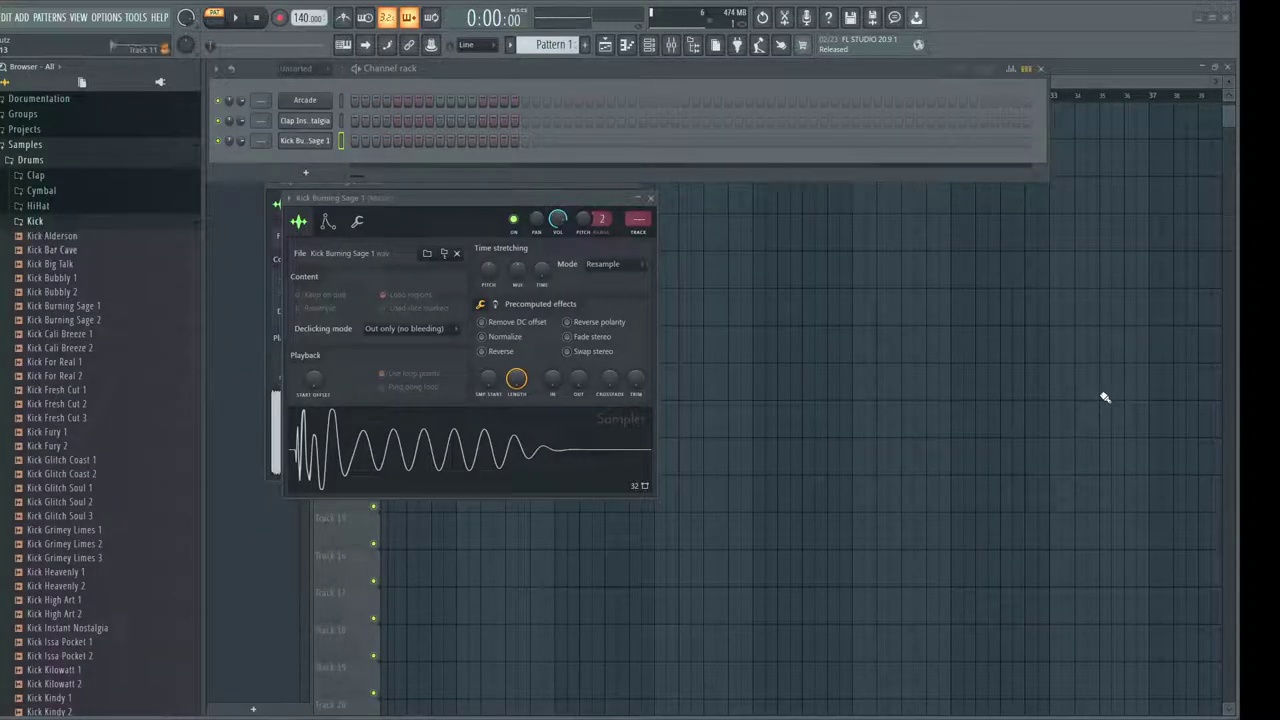
Examine the file options available for the Kick Alderson sample in the browser
{"action": "key", "text": "Down"}
{"action": "key", "text": "Return"}
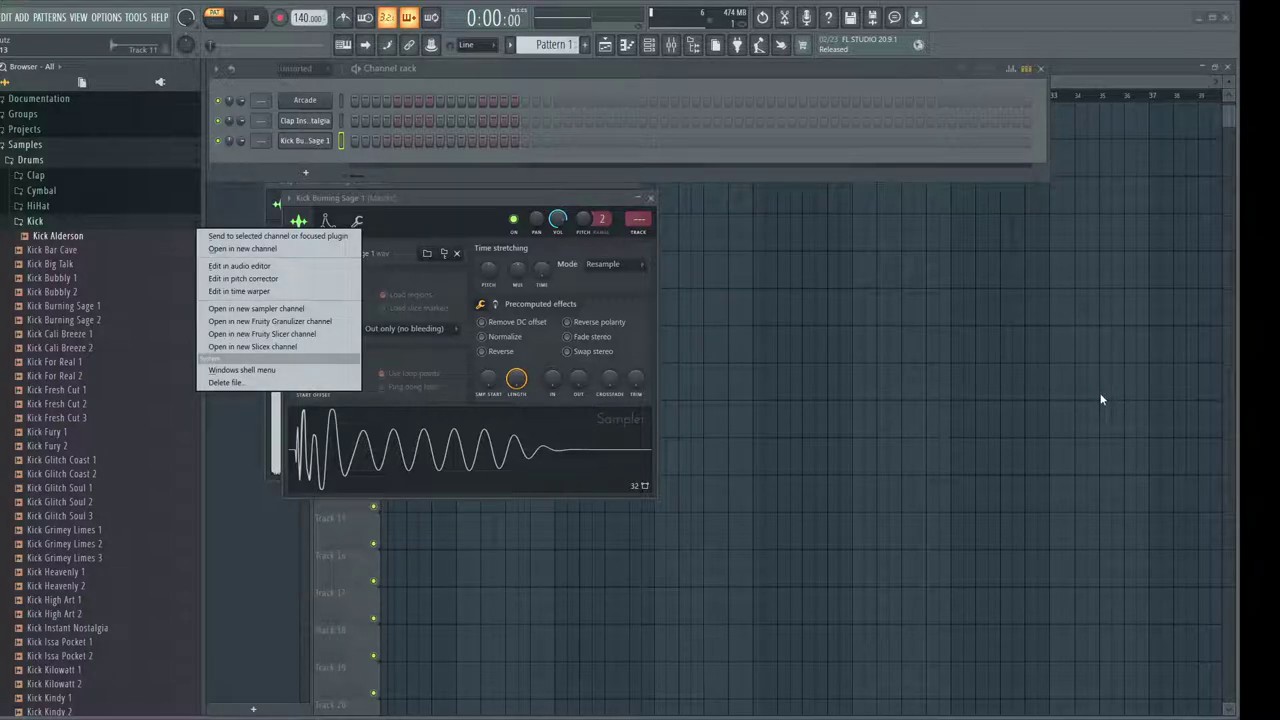
{"action": "key", "text": "Up"}
{"action": "key", "text": "Up"}
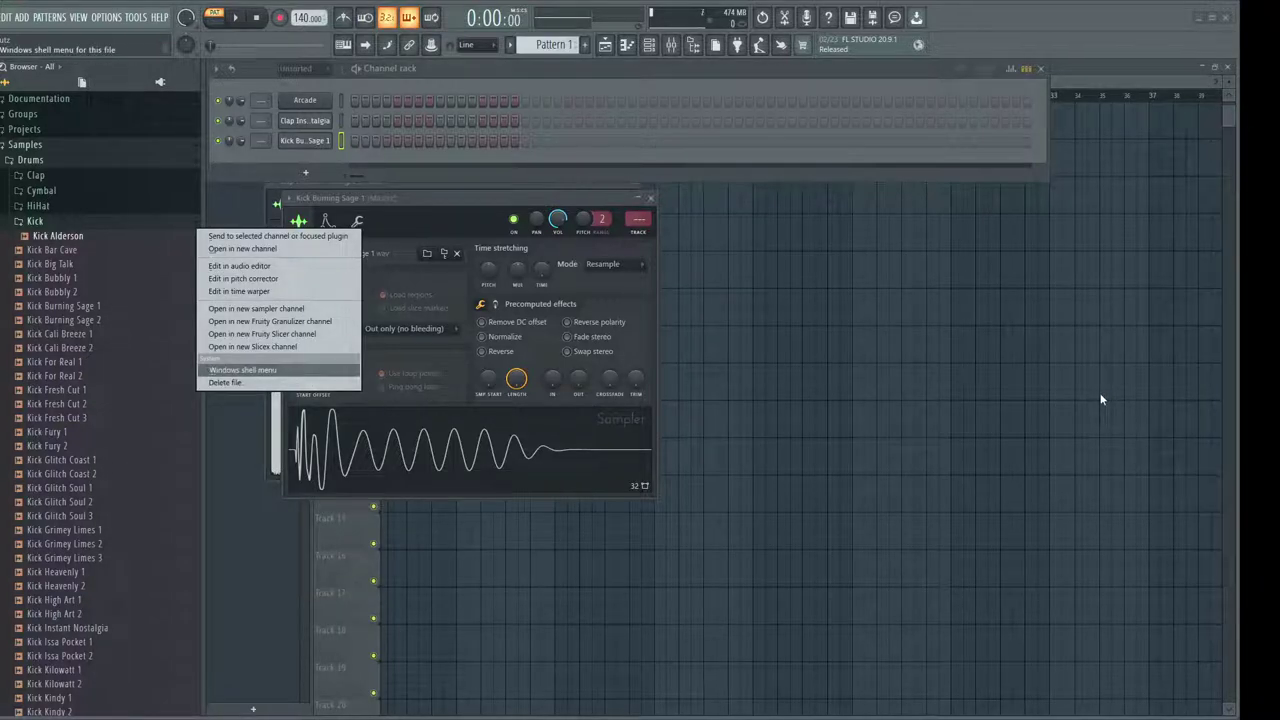
{"action": "key", "text": "Up"}
{"action": "key", "text": "Up"}
{"action": "key", "text": "Up"}
{"action": "key", "text": "Up"}
{"action": "key", "text": "Up"}
{"action": "key", "text": "Up"}
{"action": "key", "text": "Up"}
{"action": "key", "text": "Up"}
{"action": "key", "text": "Up"}
{"action": "key", "text": "Up"}
{"action": "key", "text": "Down"}
{"action": "key", "text": "Down"}
{"action": "key", "text": "Down"}
{"action": "key", "text": "Down"}
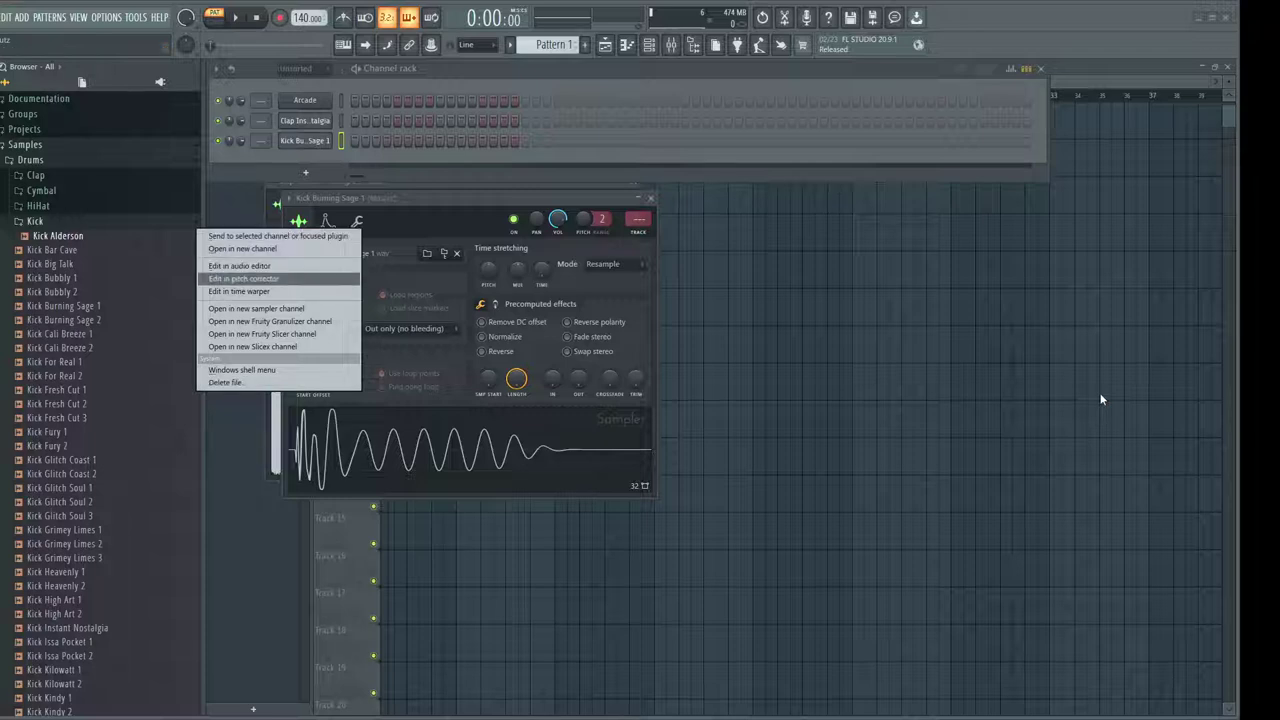
{"action": "key", "text": "Down"}
{"action": "key", "text": "Down"}
{"action": "key", "text": "Down"}
{"action": "key", "text": "Down"}
{"action": "key", "text": "Down"}
{"action": "key", "text": "Down"}
{"action": "key", "text": "Down"}
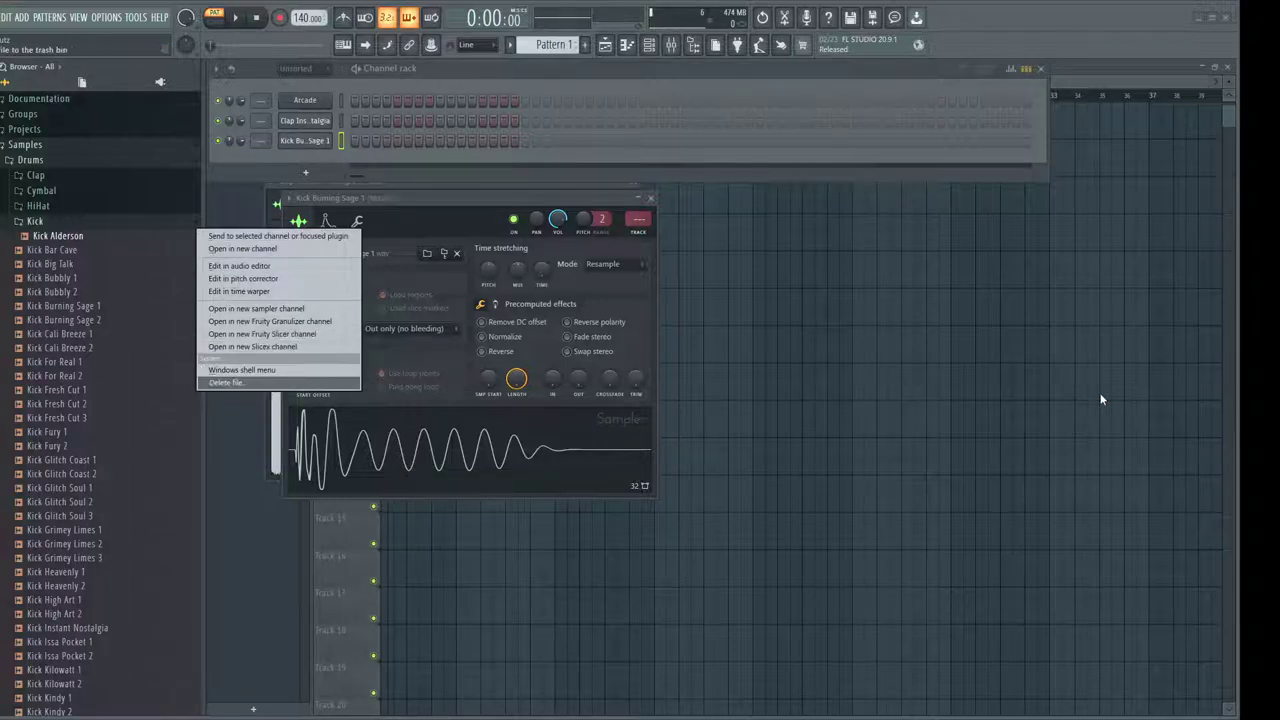
{"action": "key", "text": "alt+F8"}
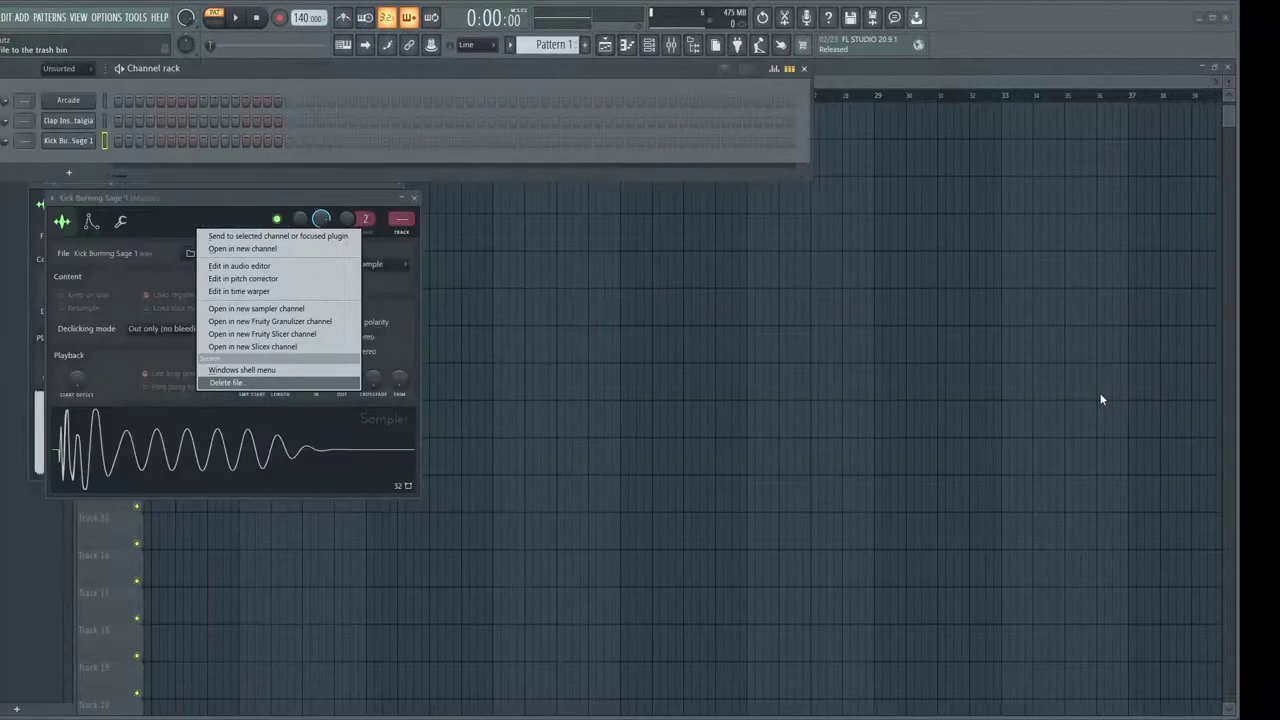
{"action": "key", "text": "alt+F8"}
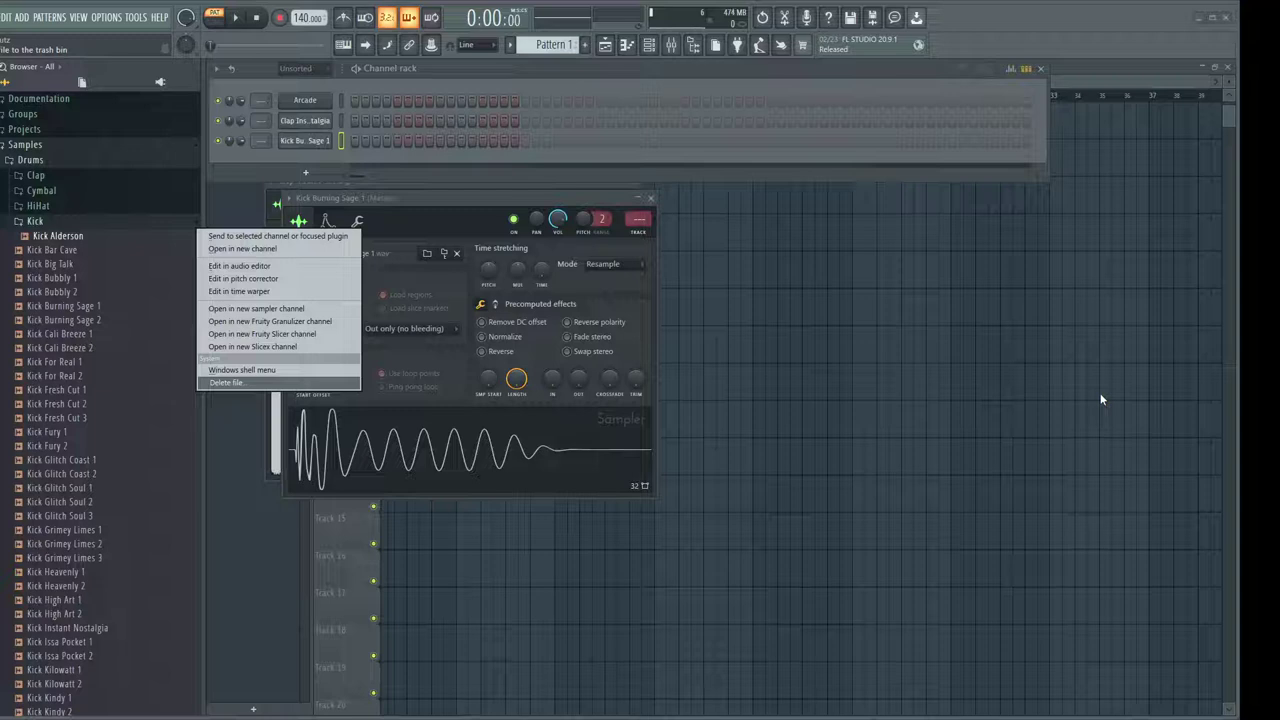
{"action": "key", "text": "Return"}
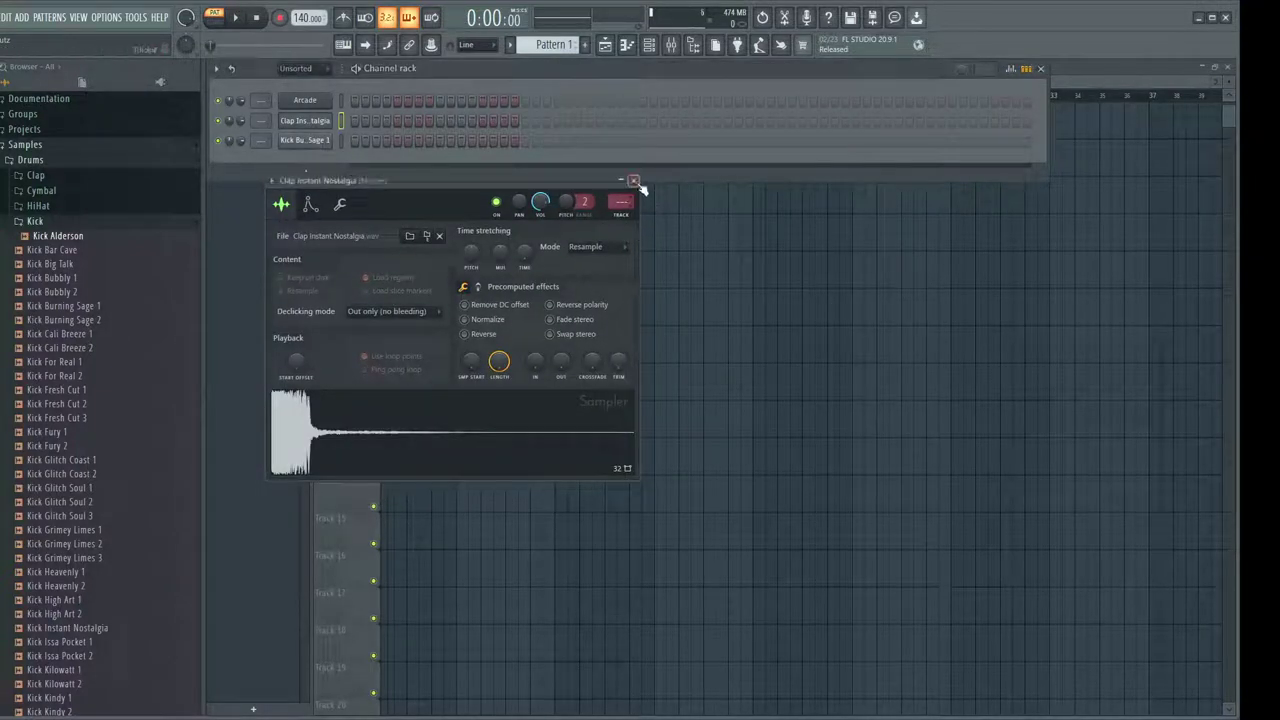
Close the Clap Instant Nostalgia sampler window and browse the Snare and Percussion sample folders
{"action": "left_click", "coordinate": [639, 184]}
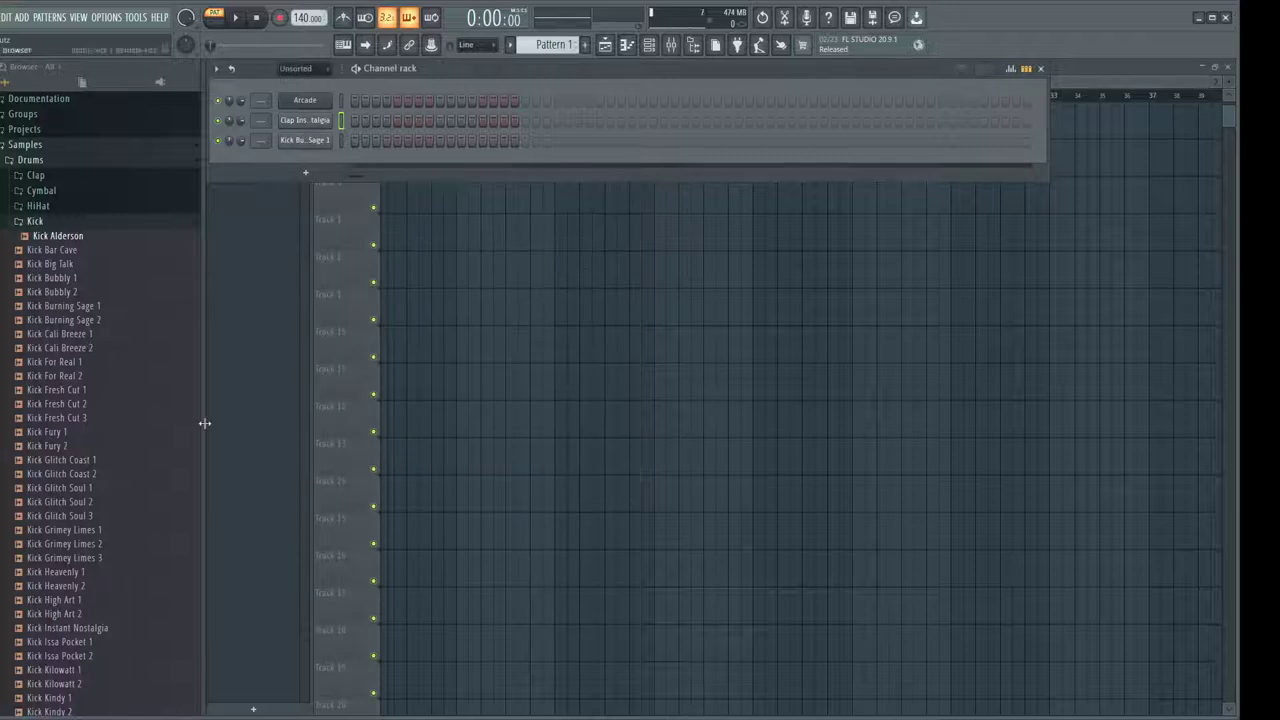
{"action": "left_click", "coordinate": [50, 224]}
{"action": "left_click", "coordinate": [42, 254]}
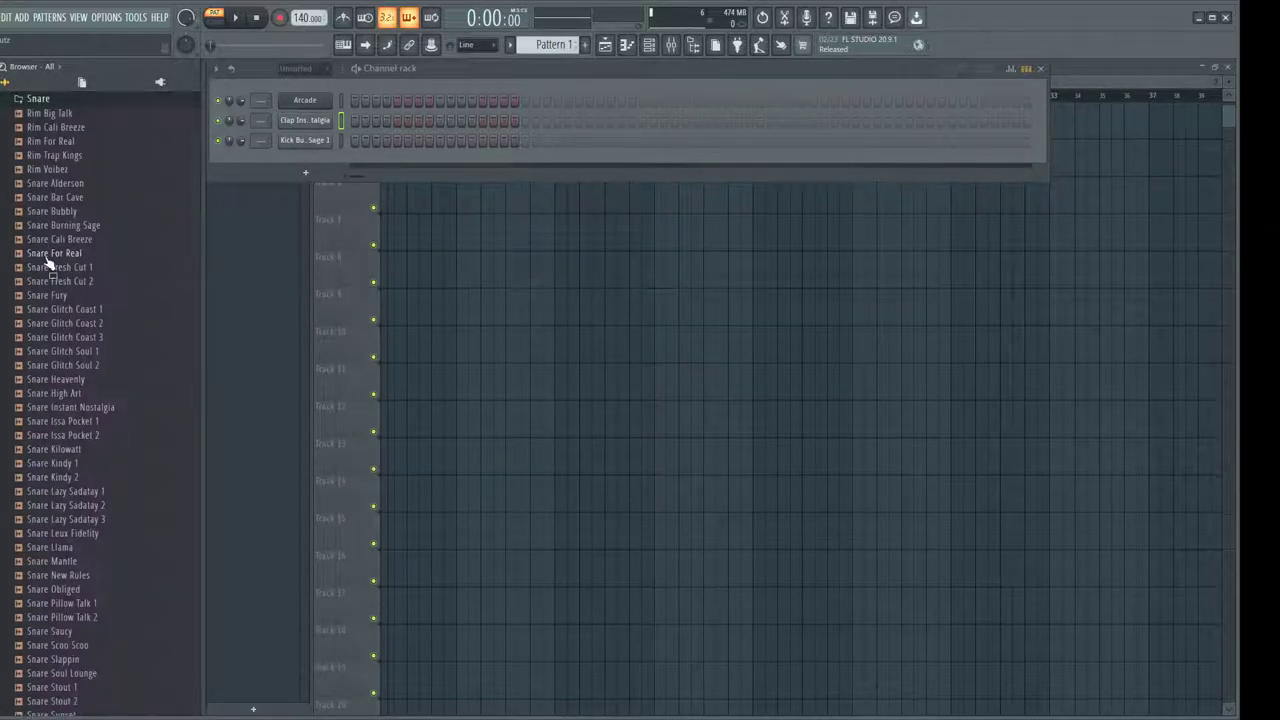
{"action": "scroll", "coordinate": [43, 275], "scroll_direction": "up", "scroll_amount": 5}
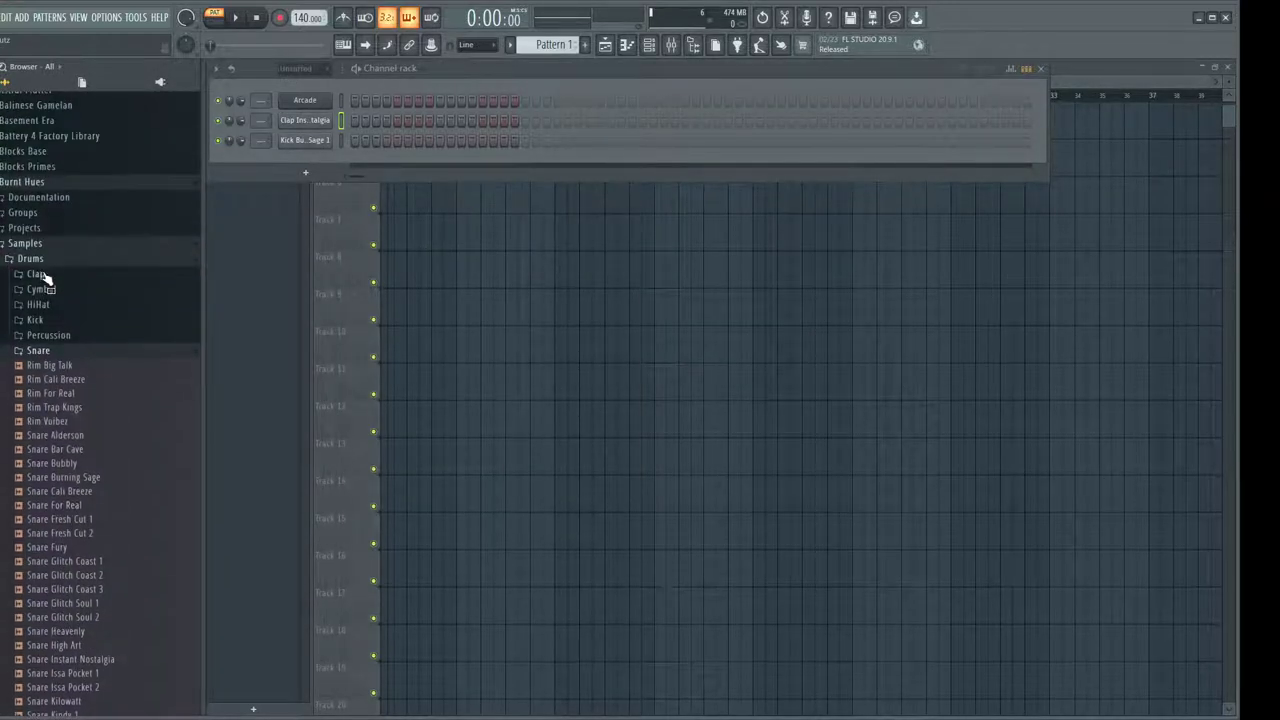
{"action": "left_click", "coordinate": [45, 336]}
{"action": "scroll", "coordinate": [47, 345], "scroll_direction": "up", "scroll_amount": 5}
{"action": "left_click", "coordinate": [50, 350]}
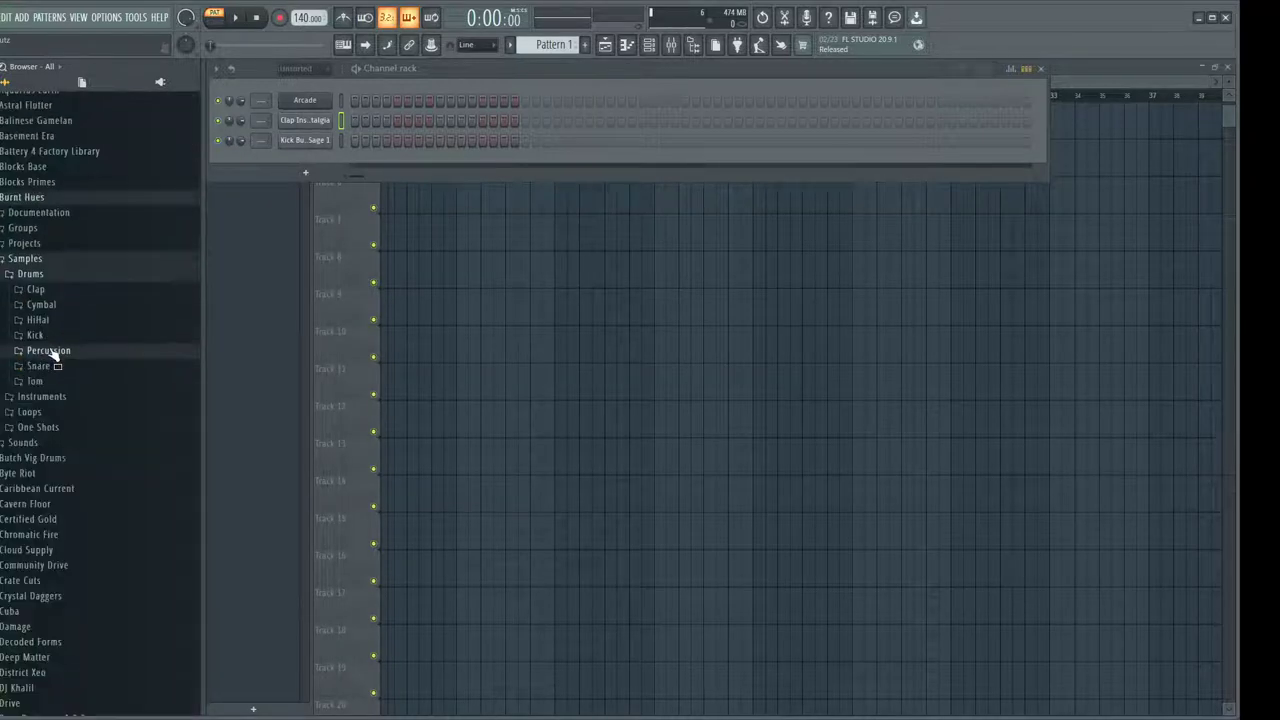
Preview ClosedHH Instant Nostalgia in the HiHat folder and load ClosedHH Kilowatt into a new channel
{"action": "left_click", "coordinate": [46, 321]}
{"action": "left_click", "coordinate": [52, 310]}
{"action": "left_click", "coordinate": [55, 295]}
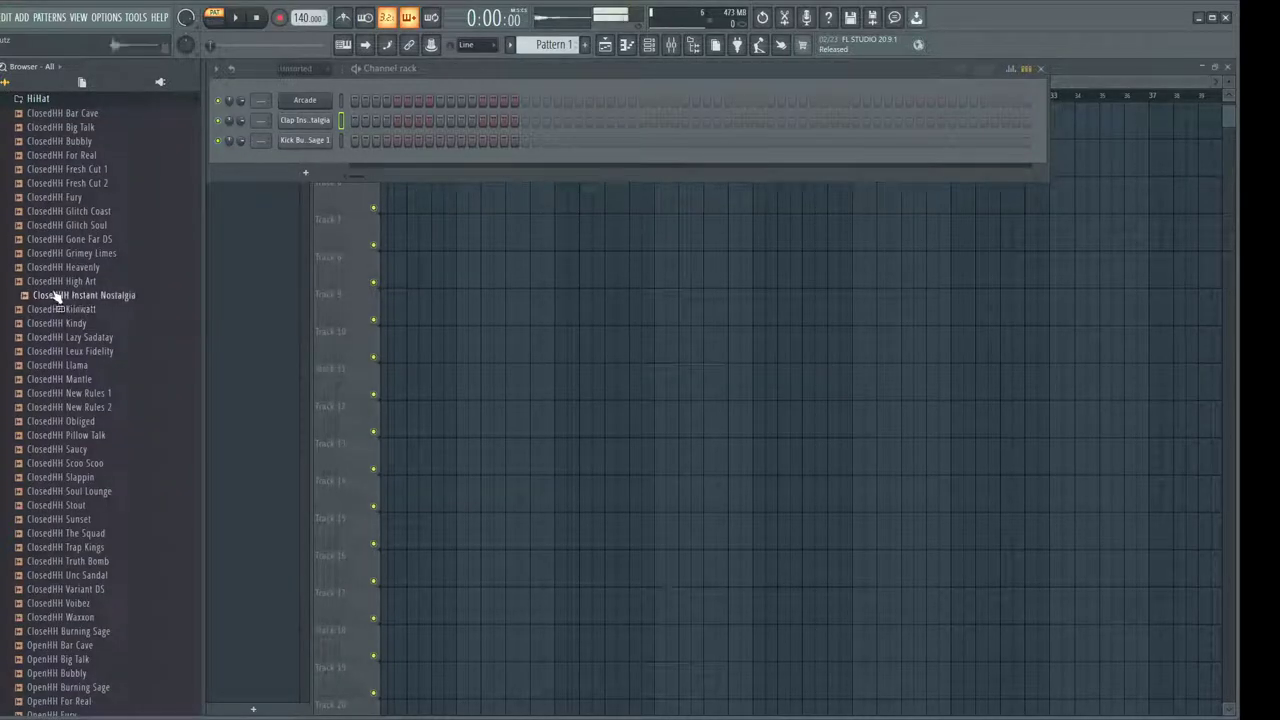
{"action": "left_click", "coordinate": [55, 309]}
{"action": "right_click", "coordinate": [55, 309]}
{"action": "left_click", "coordinate": [88, 321]}
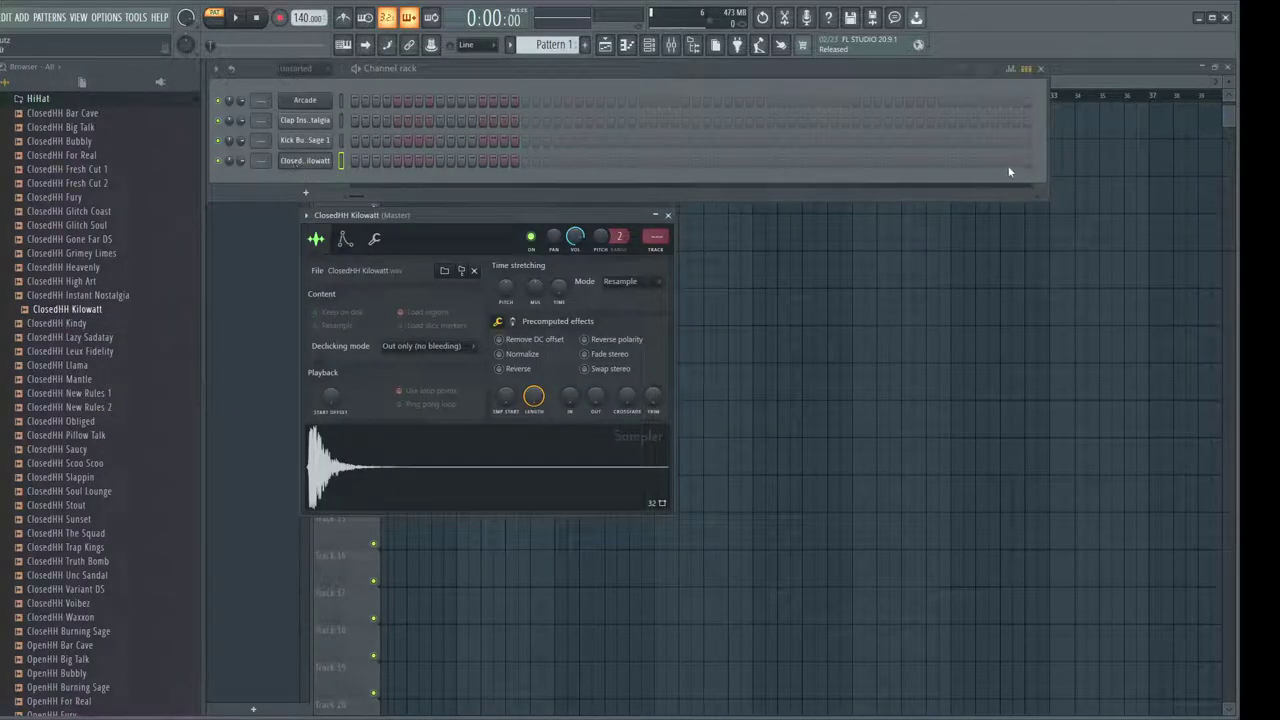
Extend the pattern to 64 steps, fill the ClosedHH Kilowatt channel on each 2 steps, and play it
{"action": "left_click", "coordinate": [1013, 161]}
{"action": "right_click", "coordinate": [300, 166]}
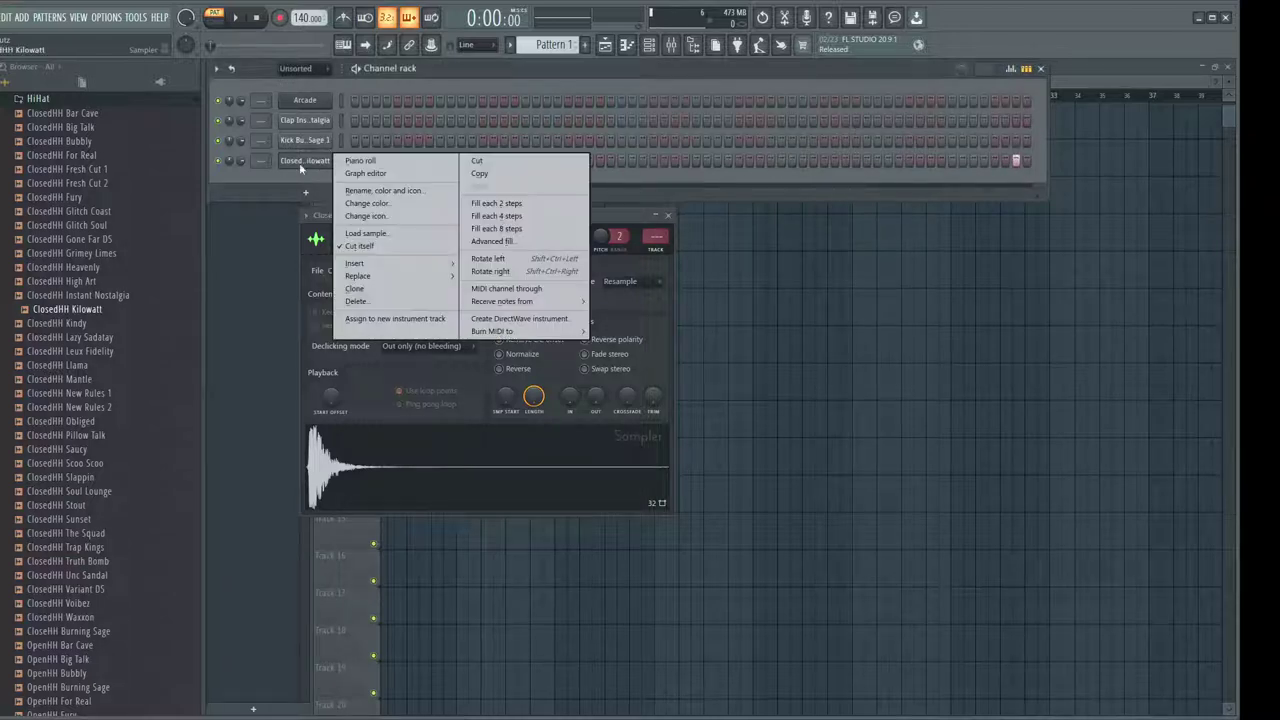
{"action": "left_click", "coordinate": [501, 204]}
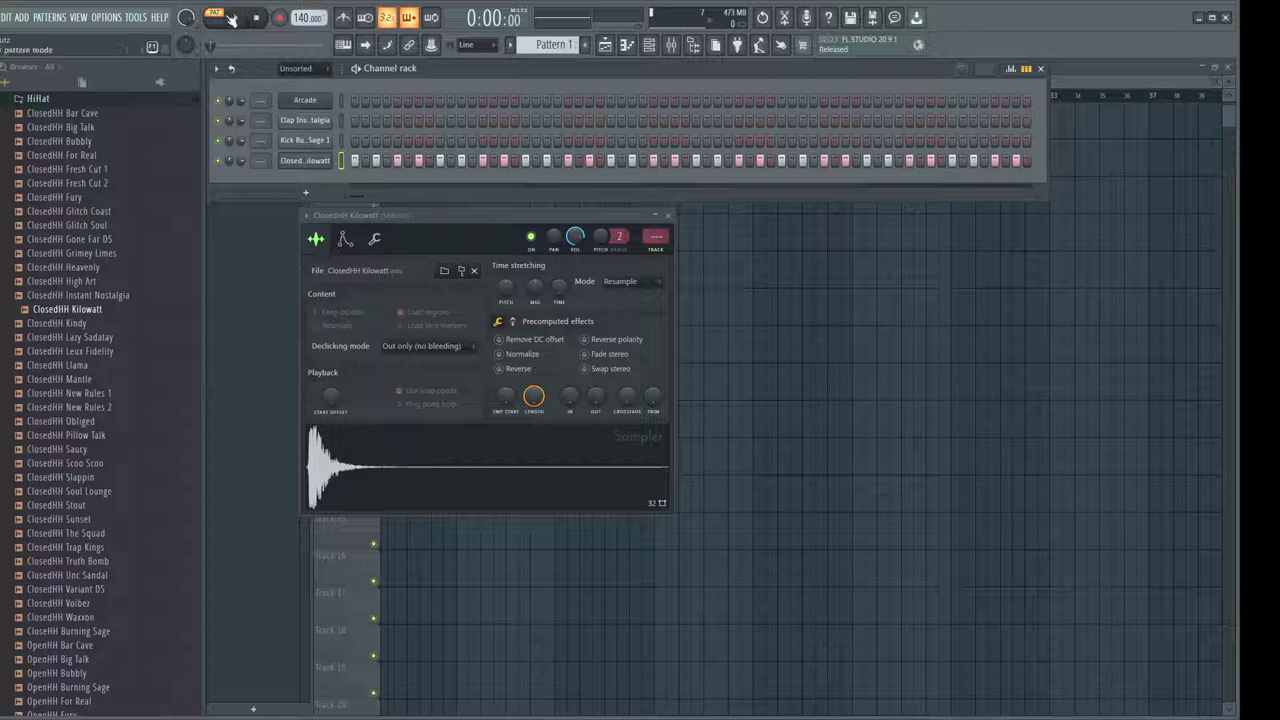
{"action": "key", "text": "space"}
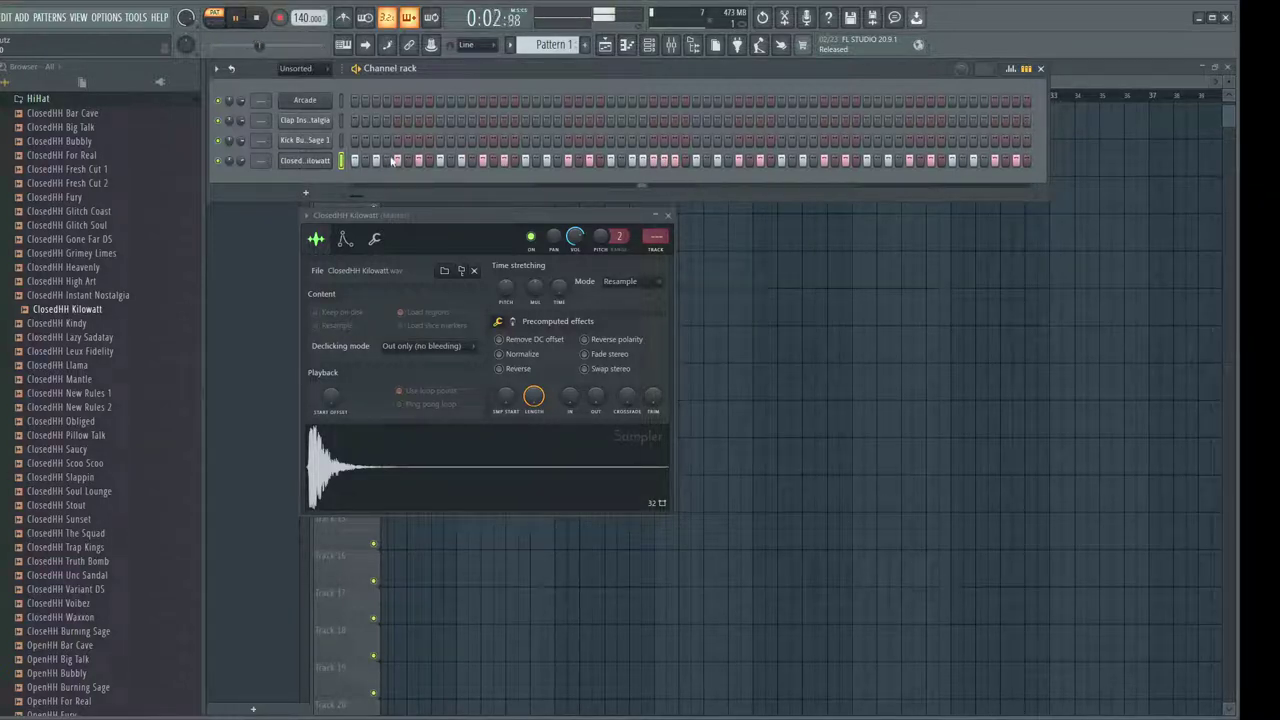
Place Clap Instant Nostalgia hits on steps 9, 25, 41 and 57 and lower that channel's volume
{"action": "left_click", "coordinate": [438, 118]}
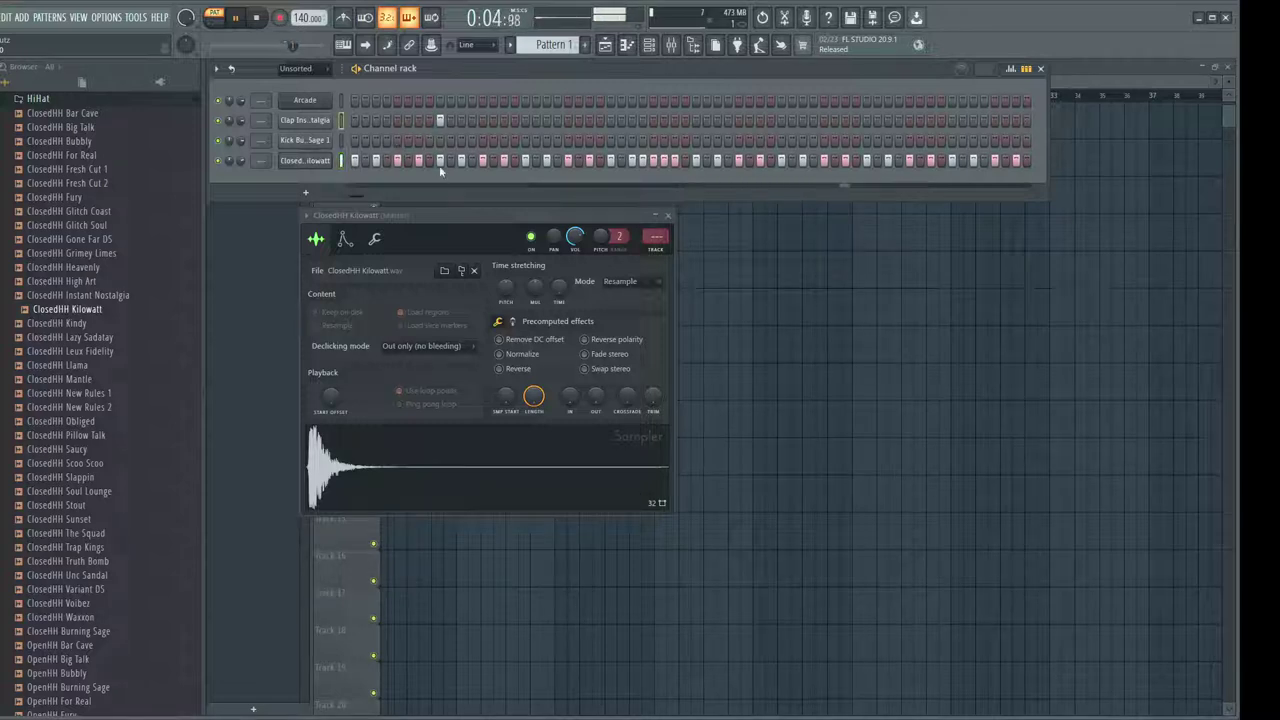
{"action": "left_click", "coordinate": [611, 121]}
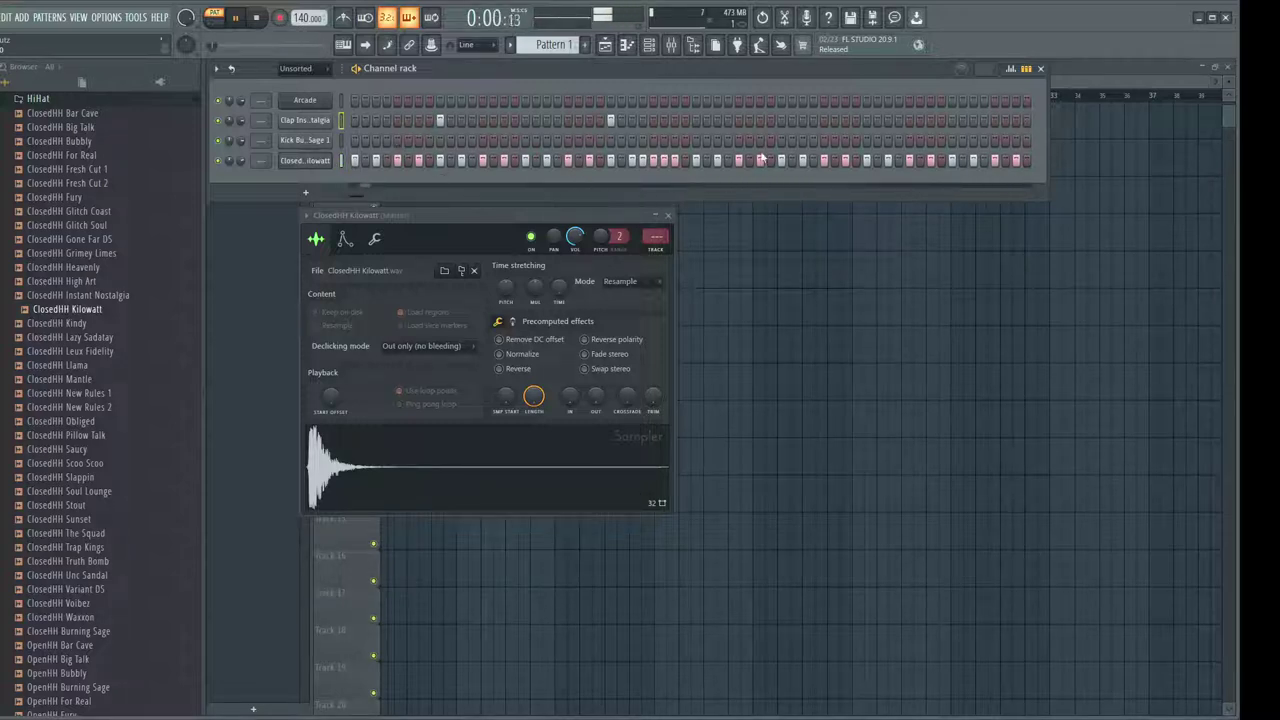
{"action": "left_click", "coordinate": [781, 121]}
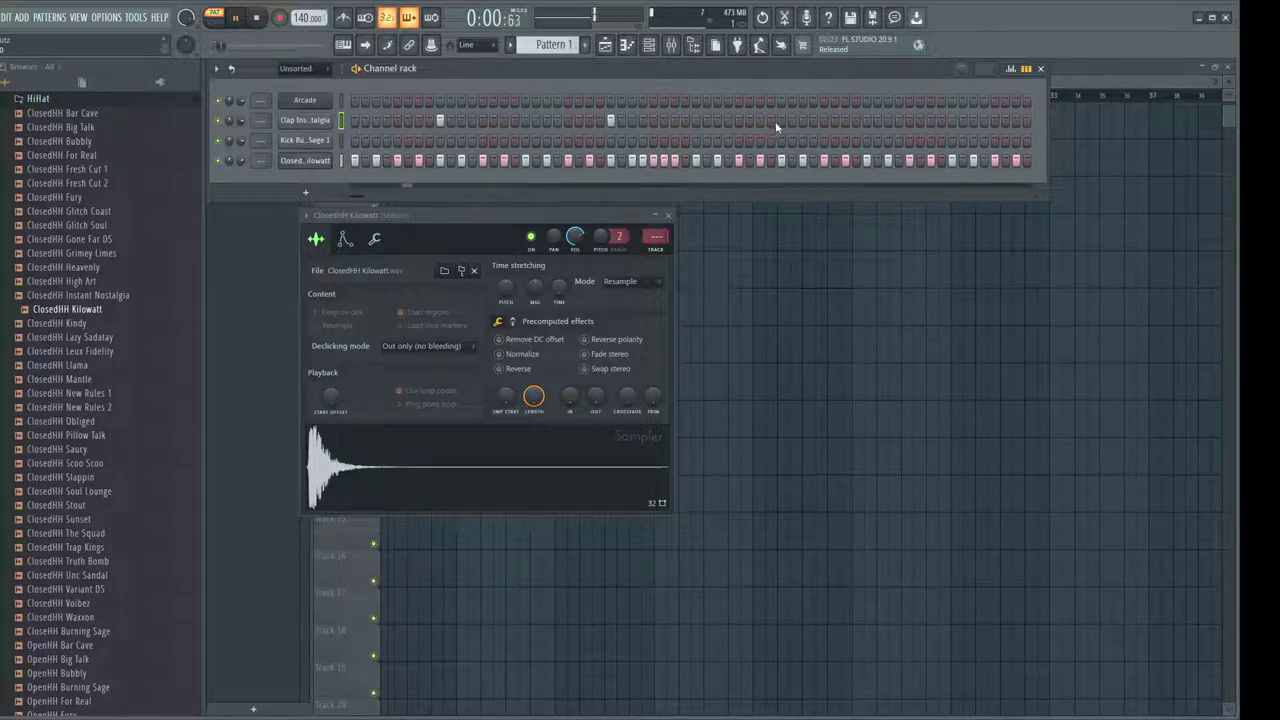
{"action": "left_click", "coordinate": [951, 121]}
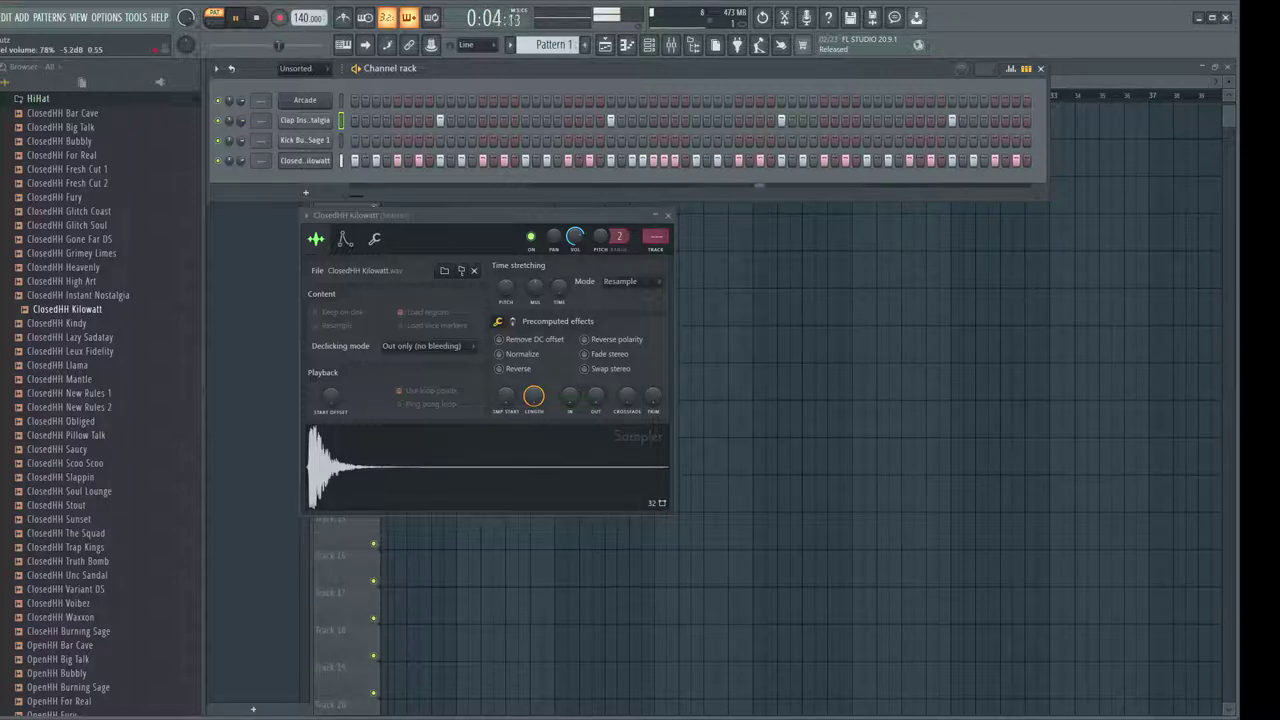
{"action": "left_click_drag", "start_coordinate": [241, 121], "coordinate": [241, 133]}
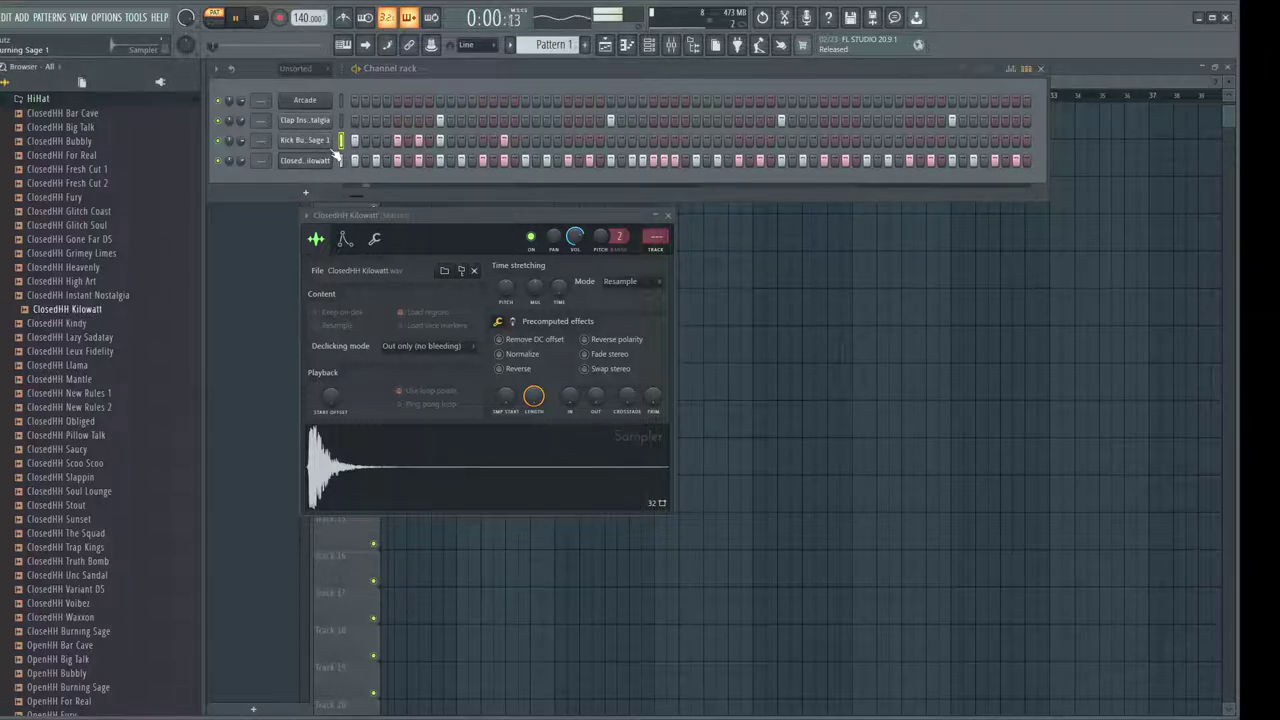
Hide the browser and add a Kick Burning Sage 1 hit on step 21 of the pattern
{"action": "key", "text": "alt+F8"}
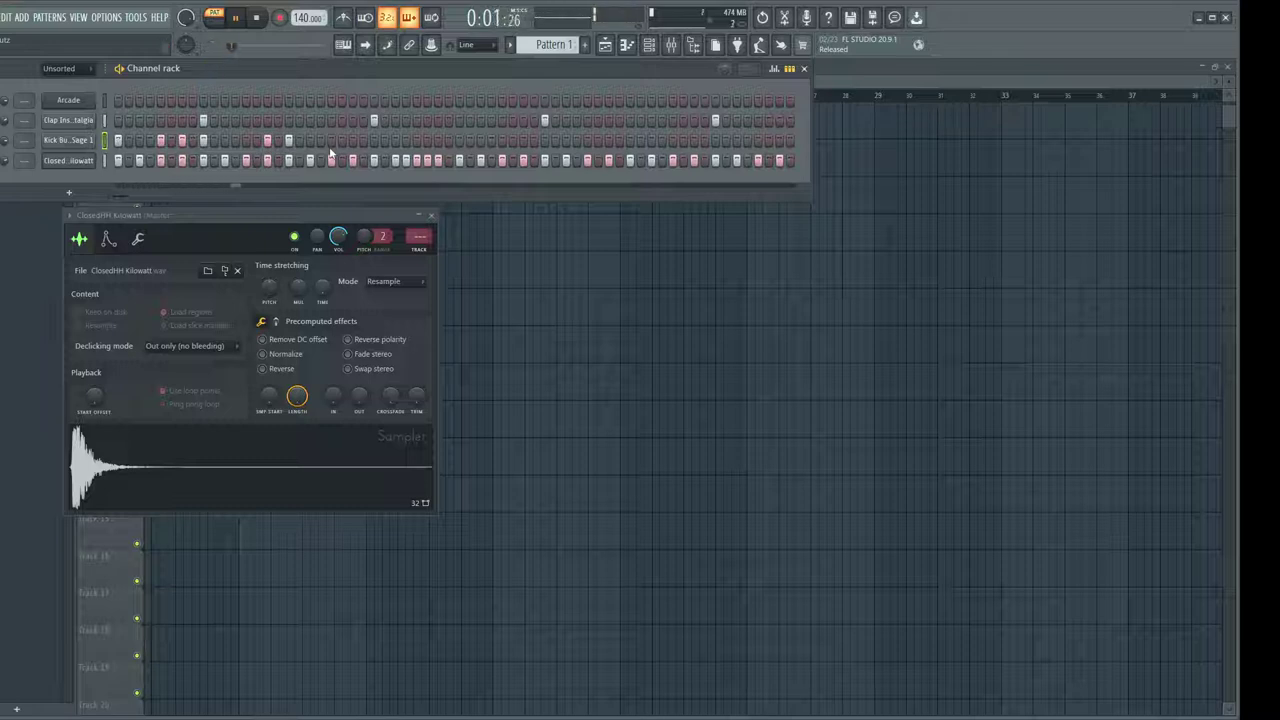
{"action": "left_click", "coordinate": [330, 145]}
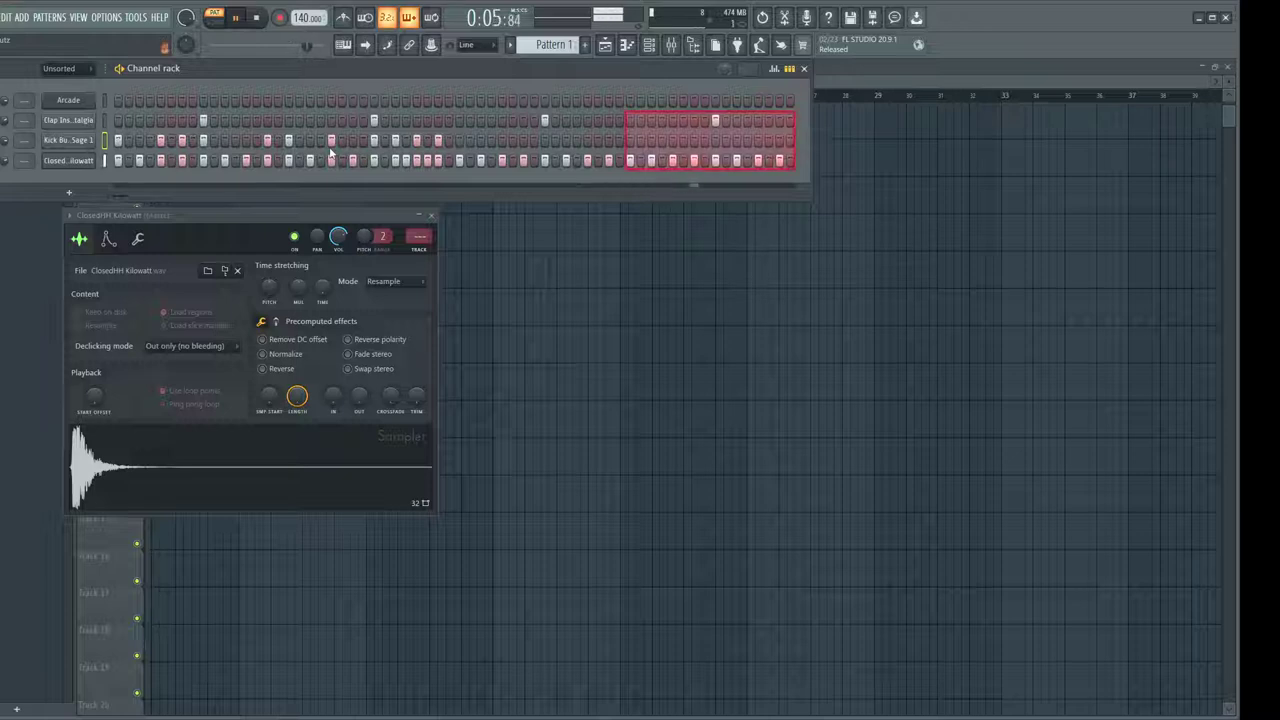
{"action": "key", "text": "space"}
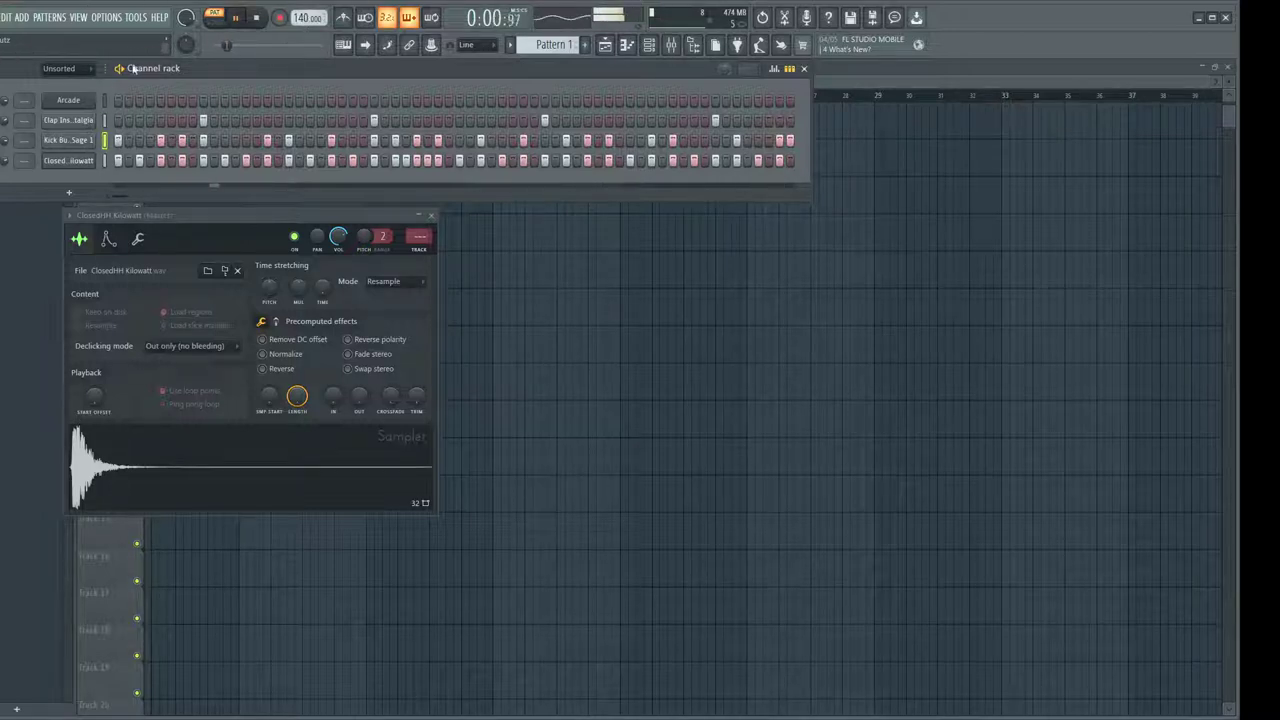
Open the Arcade plugin from its channel and set its window size to Medium
{"action": "right_click", "coordinate": [92, 100]}
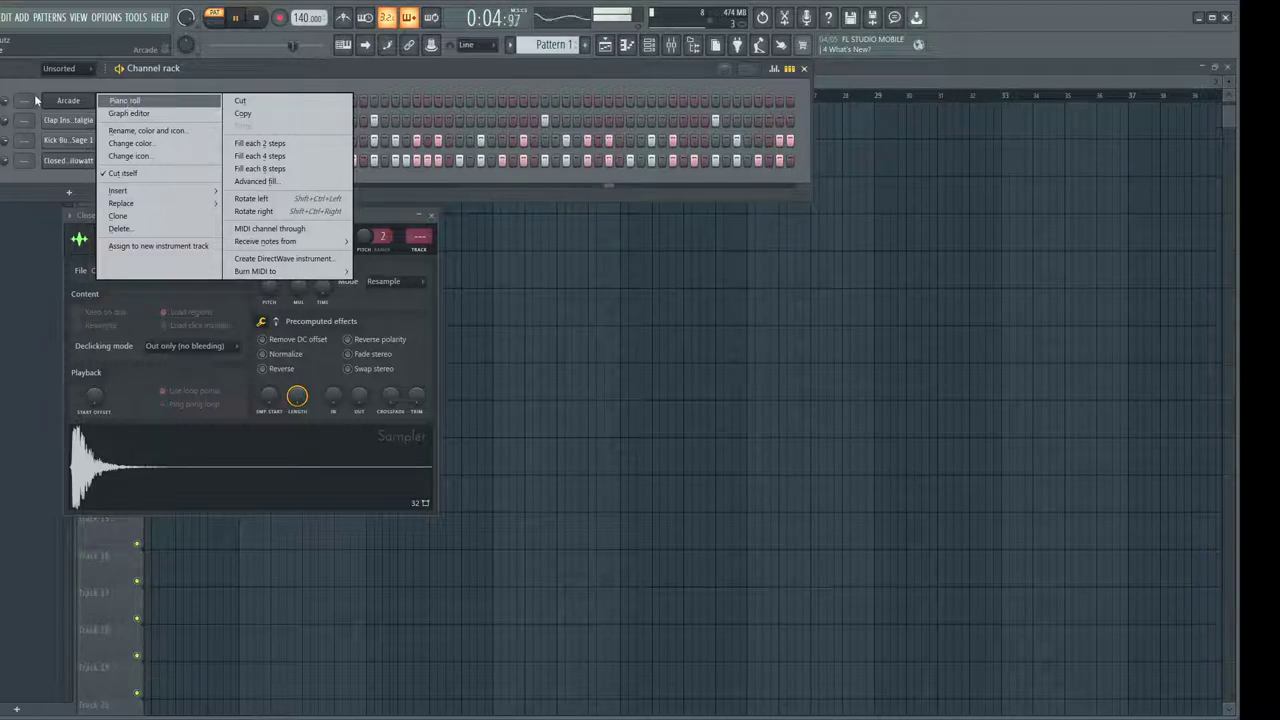
{"action": "left_click", "coordinate": [64, 101]}
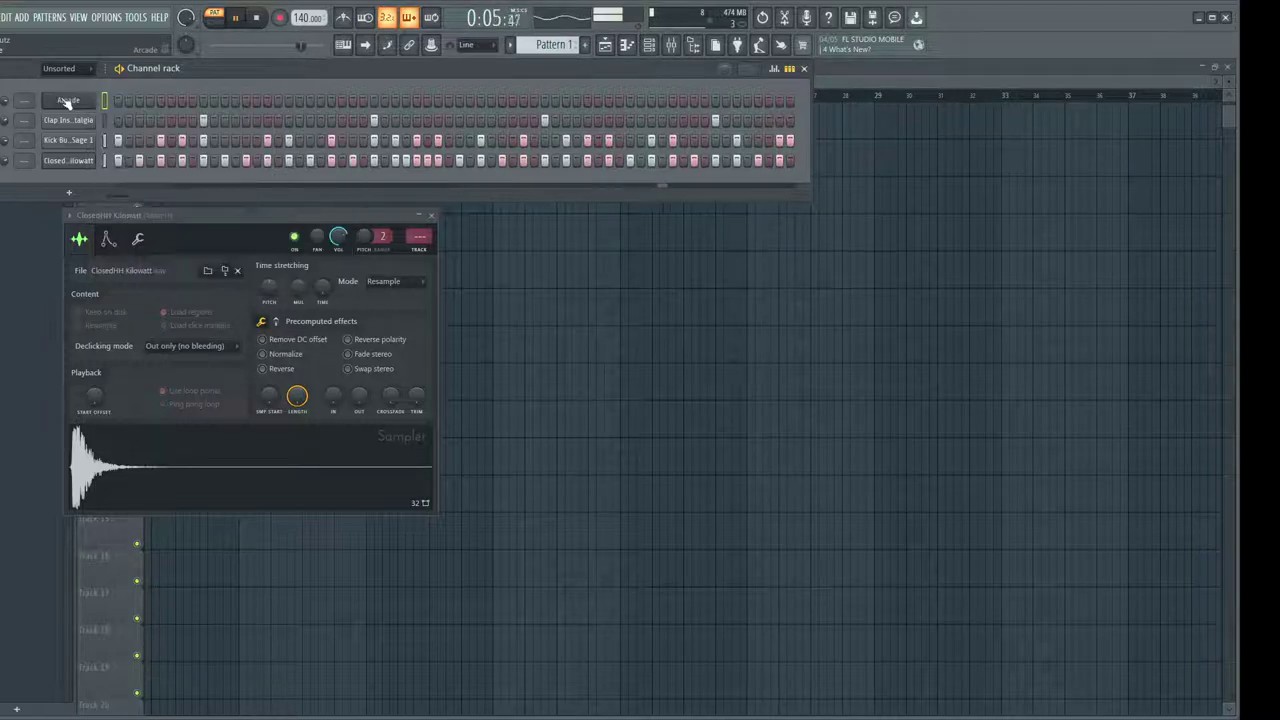
{"action": "left_click", "coordinate": [62, 101]}
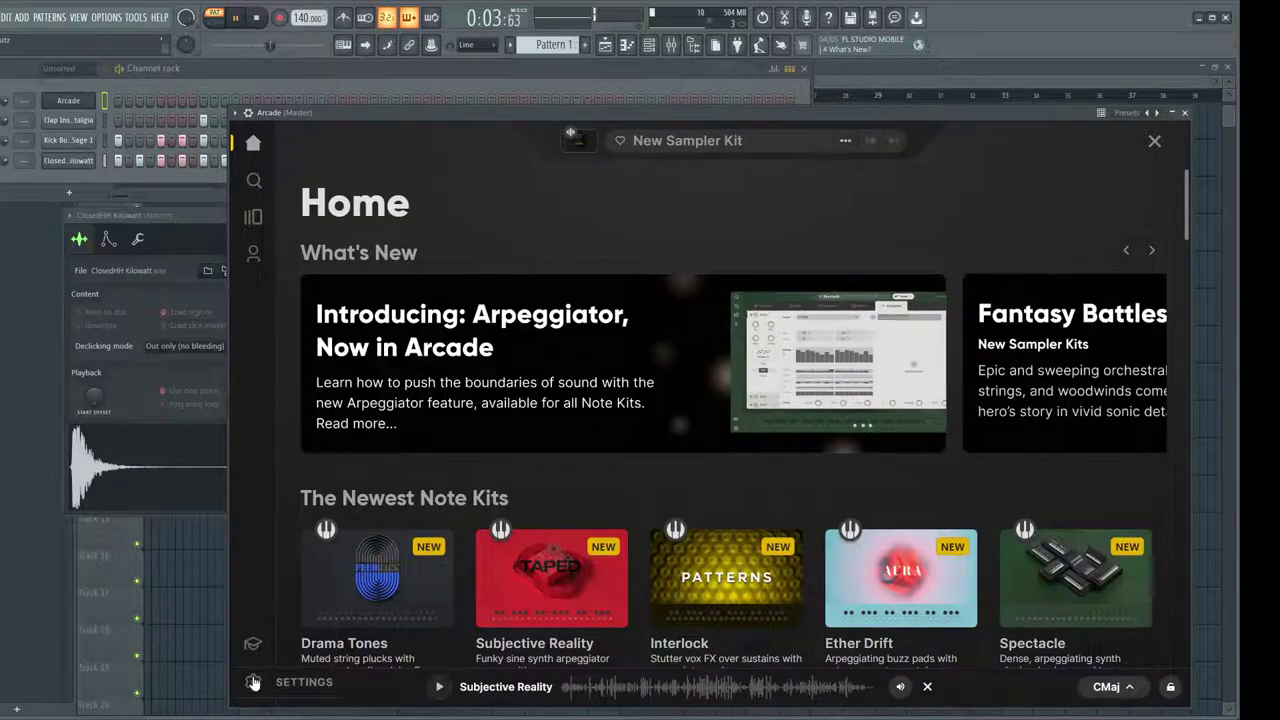
{"action": "left_click", "coordinate": [253, 680]}
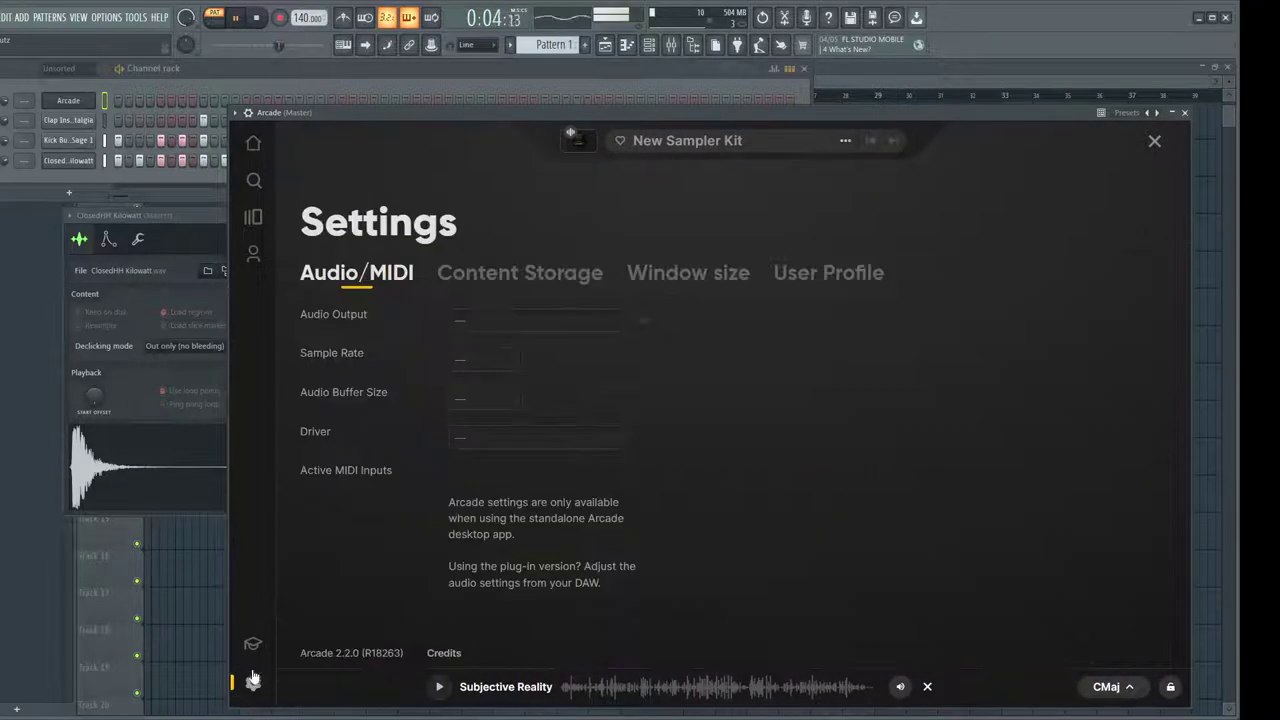
{"action": "left_click", "coordinate": [648, 274]}
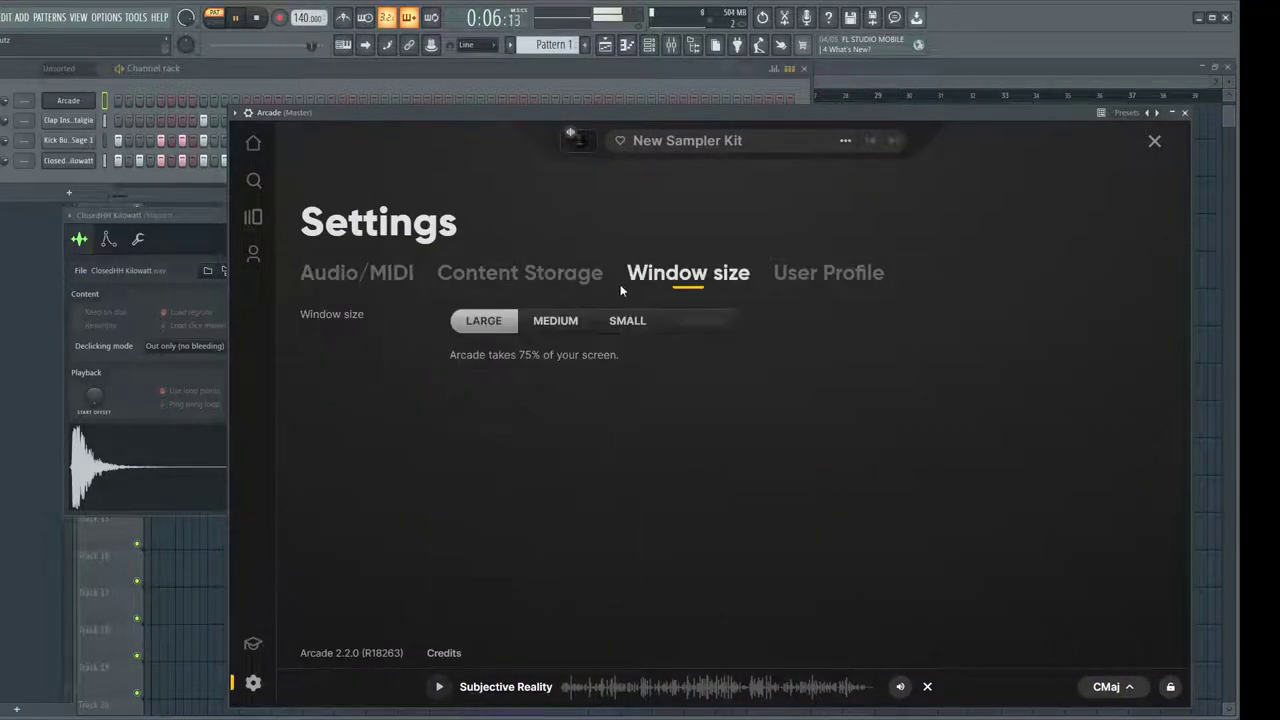
{"action": "left_click", "coordinate": [557, 321]}
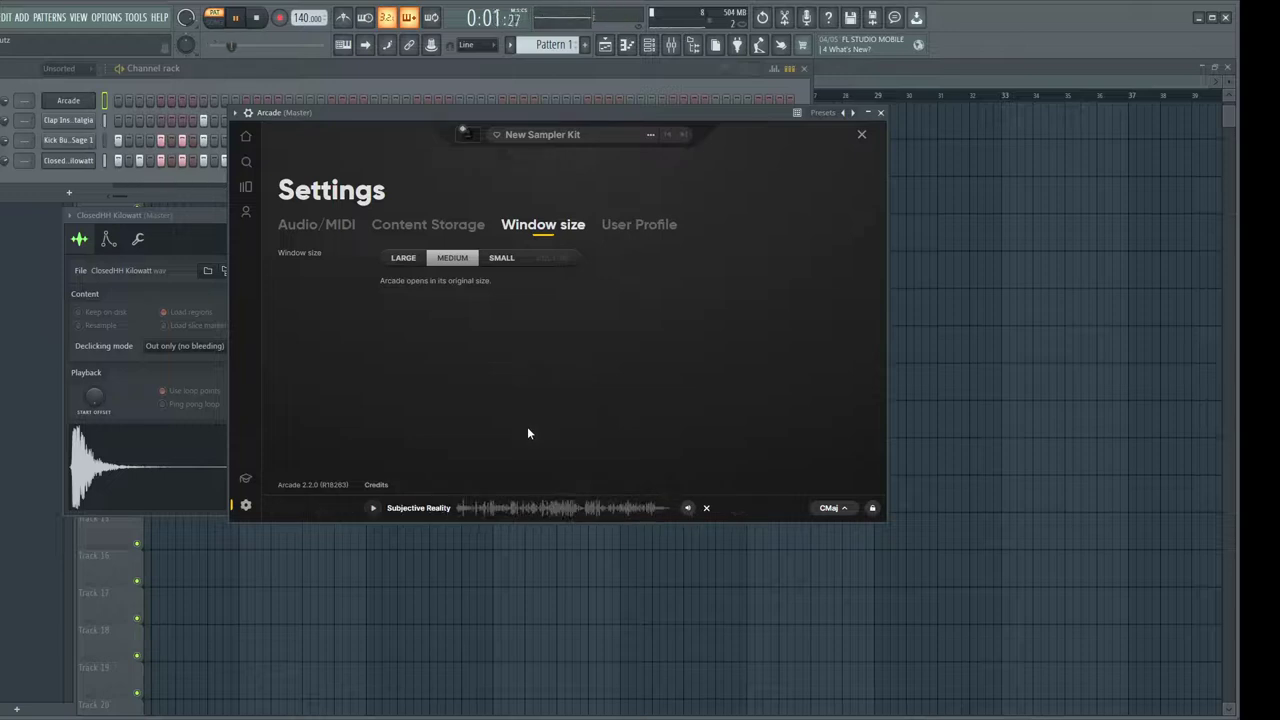
Browse Arcade's lines and open the Bassline line page
{"action": "left_click", "coordinate": [246, 162]}
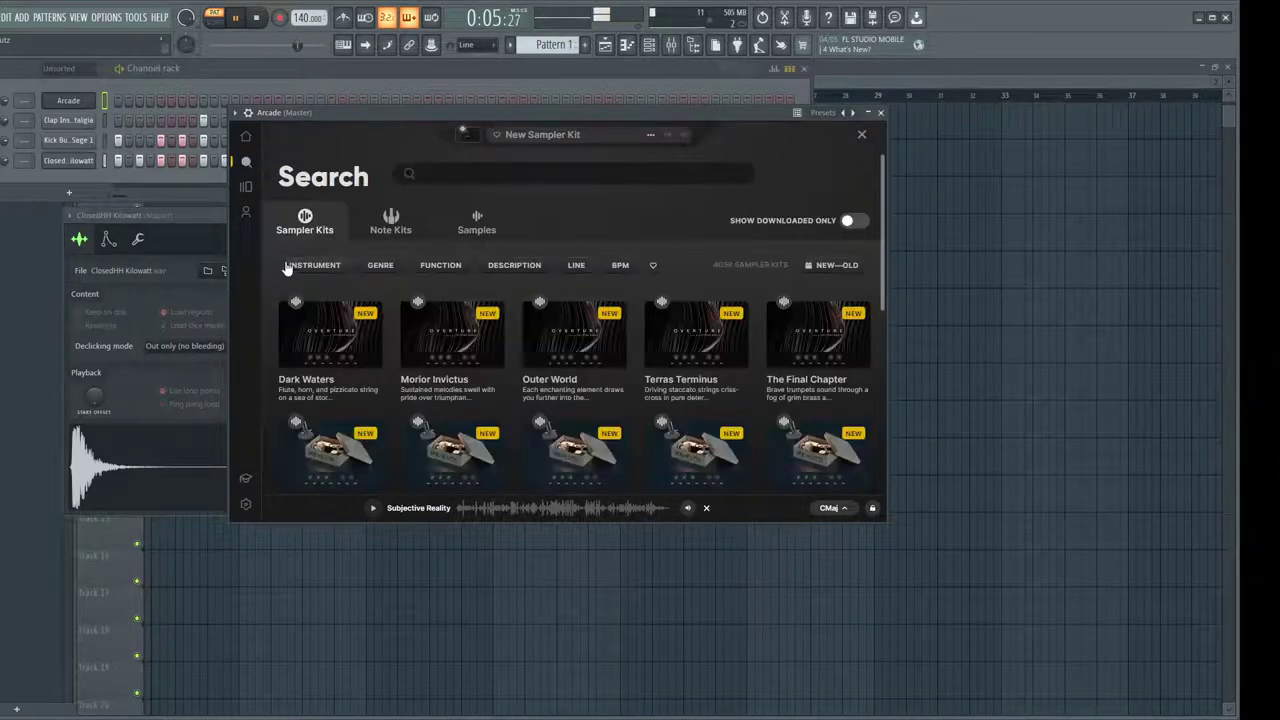
{"action": "left_click", "coordinate": [246, 187]}
{"action": "scroll", "coordinate": [500, 310], "scroll_direction": "down", "scroll_amount": 10}
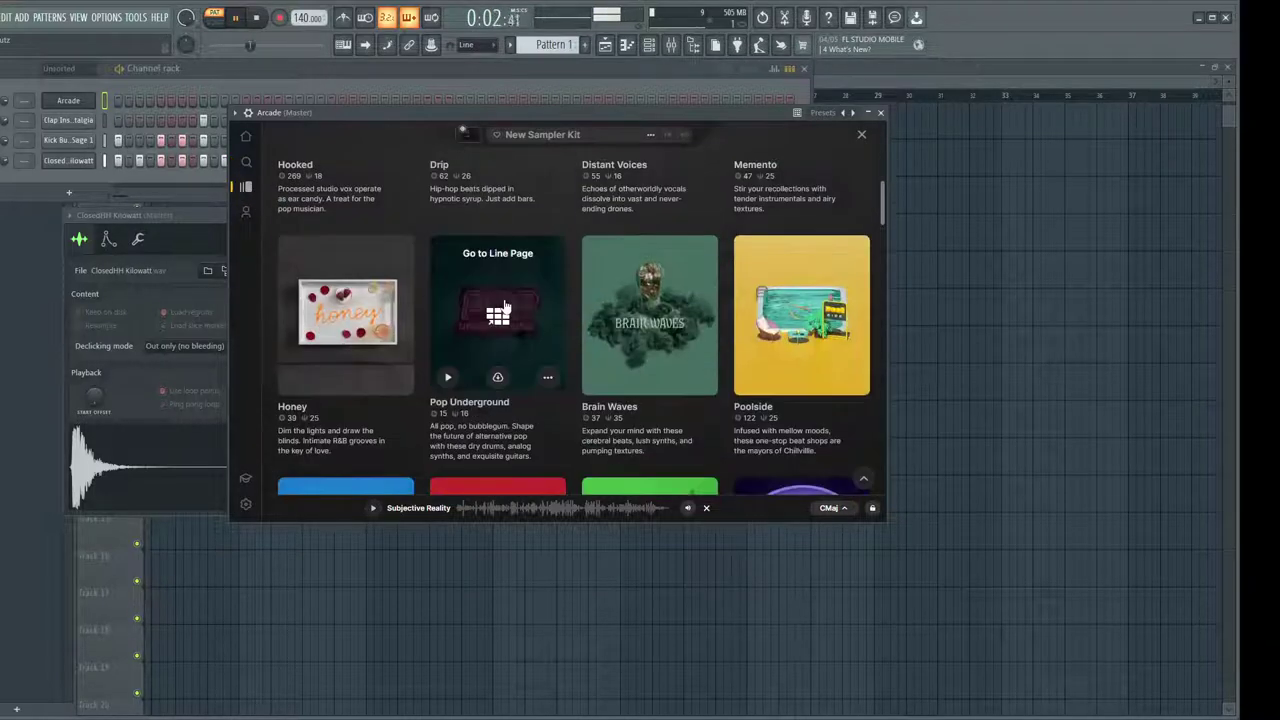
{"action": "scroll", "coordinate": [505, 305], "scroll_direction": "down", "scroll_amount": 5}
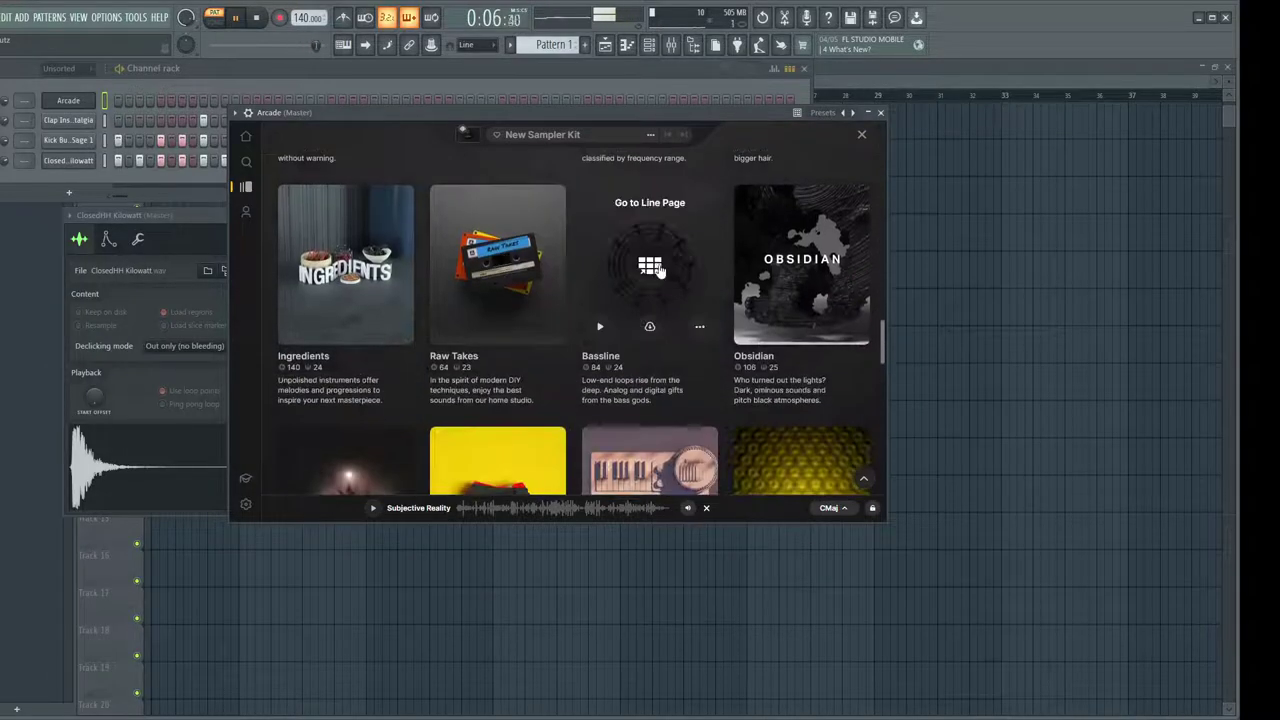
{"action": "left_click", "coordinate": [630, 322]}
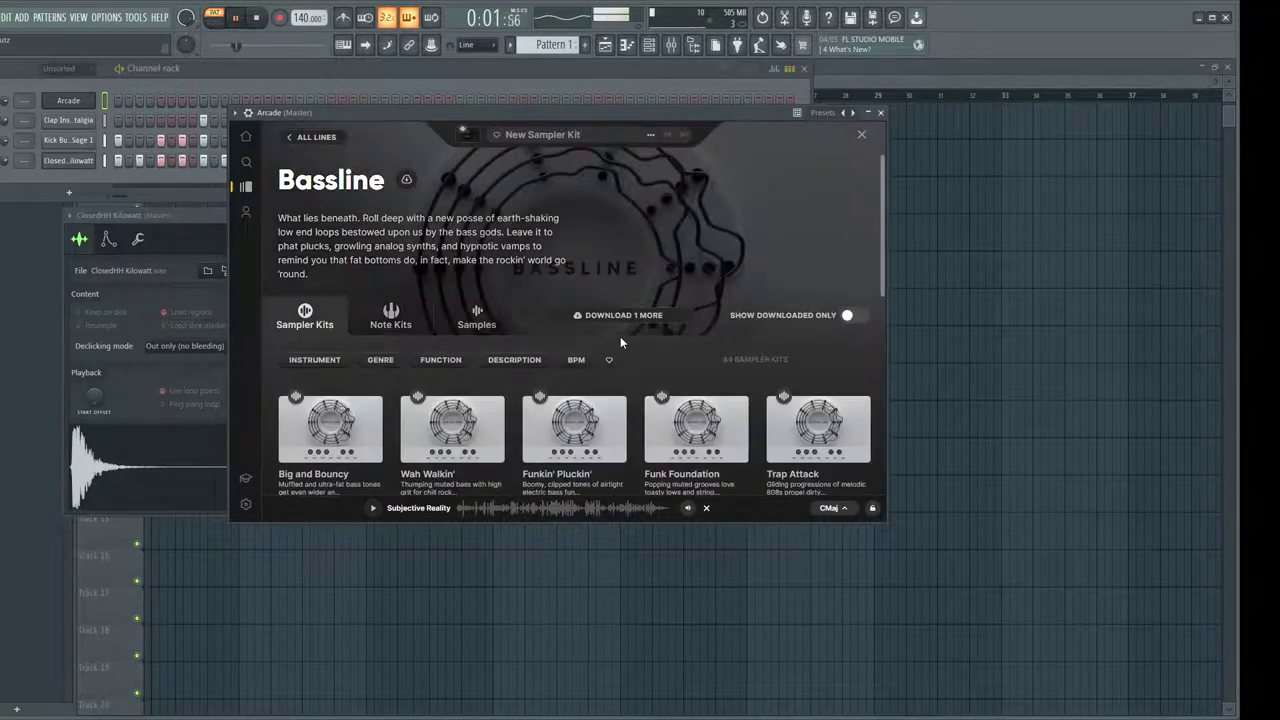
Filter the Bassline sampler kits by the Hip Hop genre and load the Smokeshow kit
{"action": "left_click", "coordinate": [380, 360]}
{"action": "scroll", "coordinate": [417, 423], "scroll_direction": "down", "scroll_amount": 2}
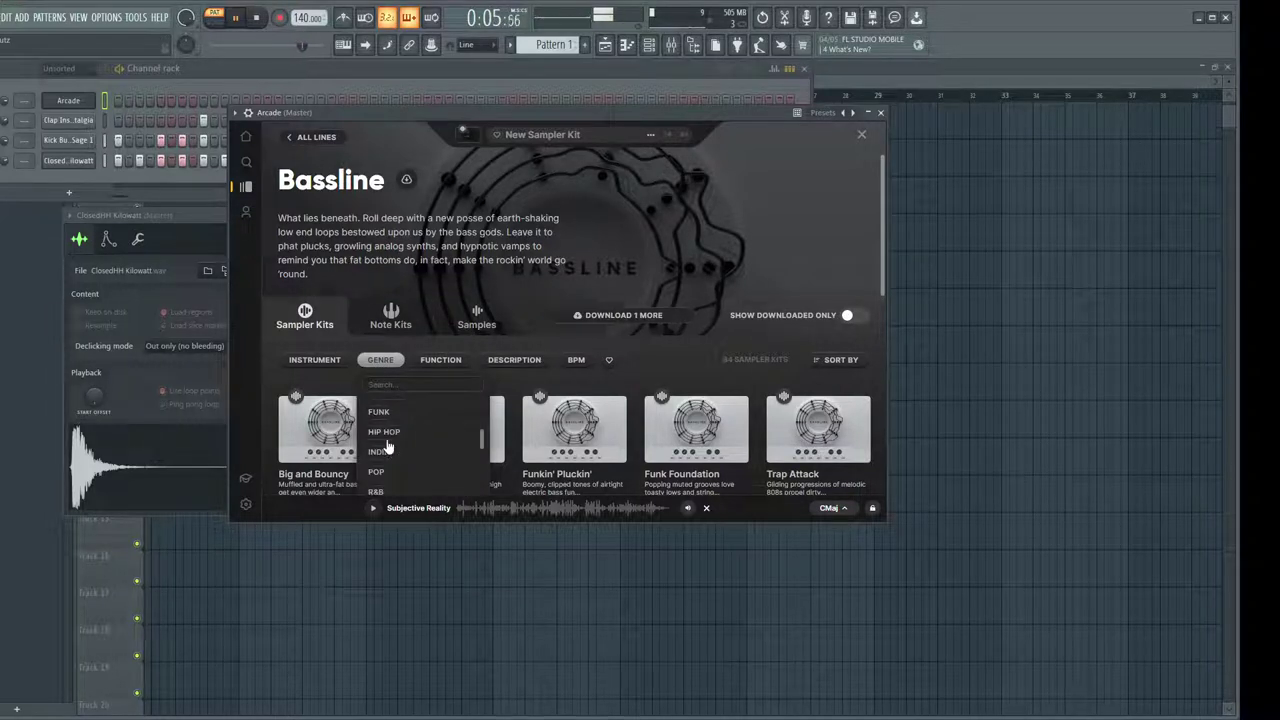
{"action": "left_click", "coordinate": [386, 437]}
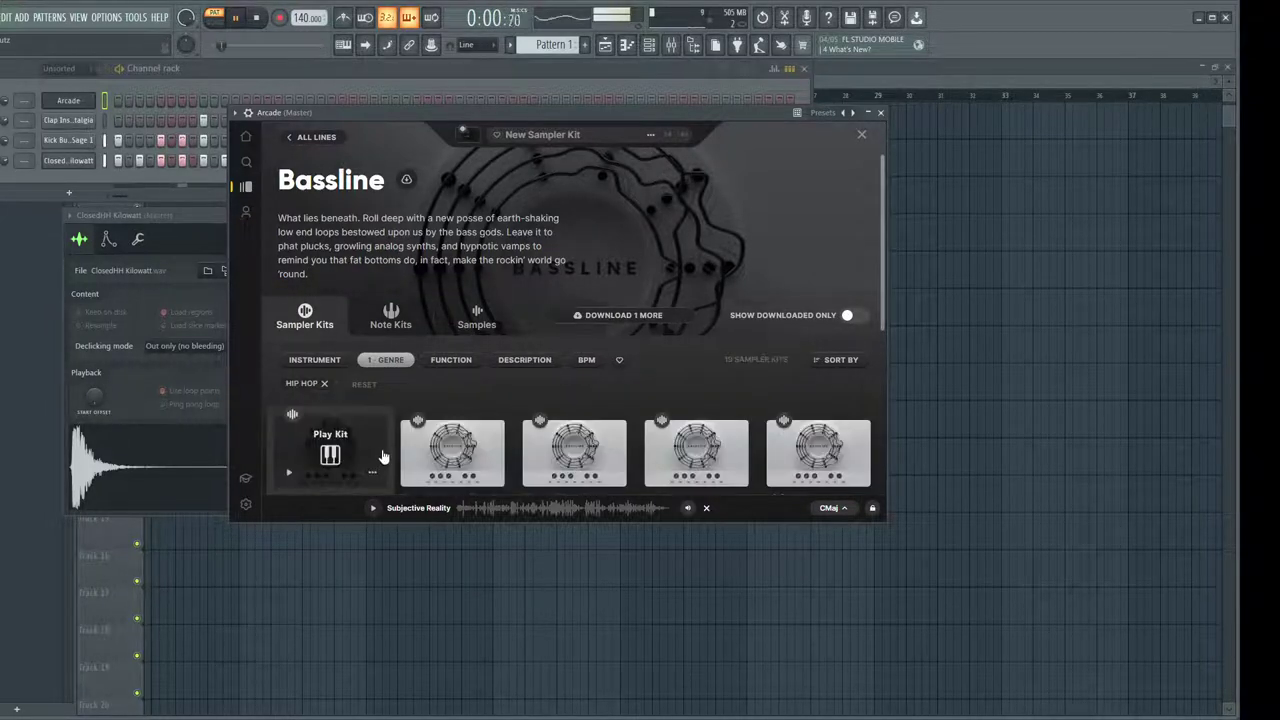
{"action": "scroll", "coordinate": [518, 372], "scroll_direction": "down", "scroll_amount": 2}
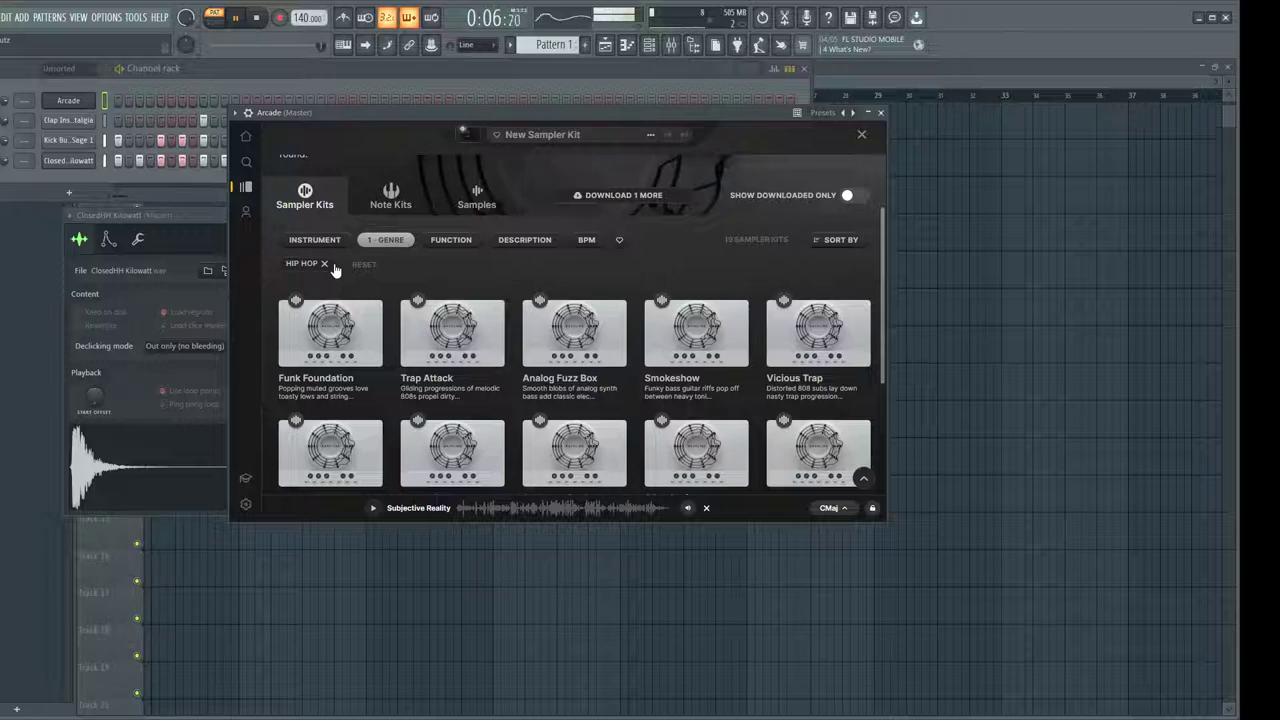
{"action": "left_click", "coordinate": [698, 348]}
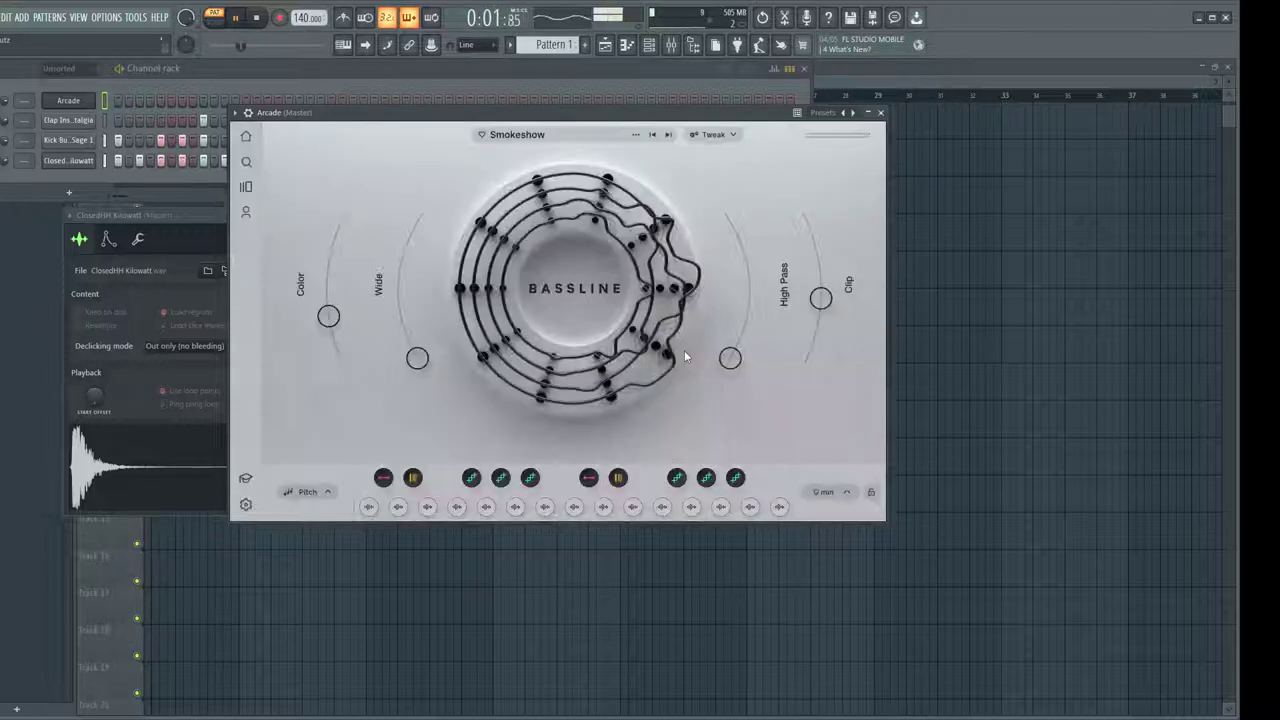
Stop playback and set Arcade's session key to E min
{"action": "left_click", "coordinate": [252, 24]}
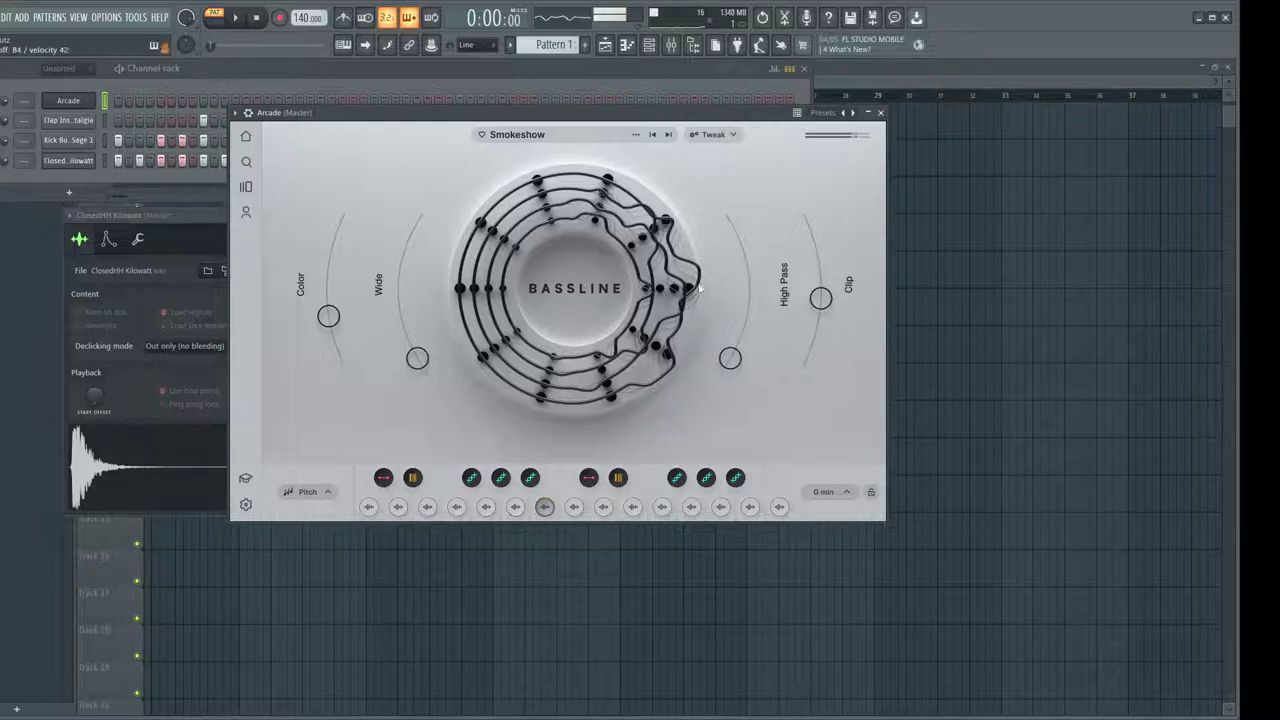
{"action": "left_click", "coordinate": [826, 492]}
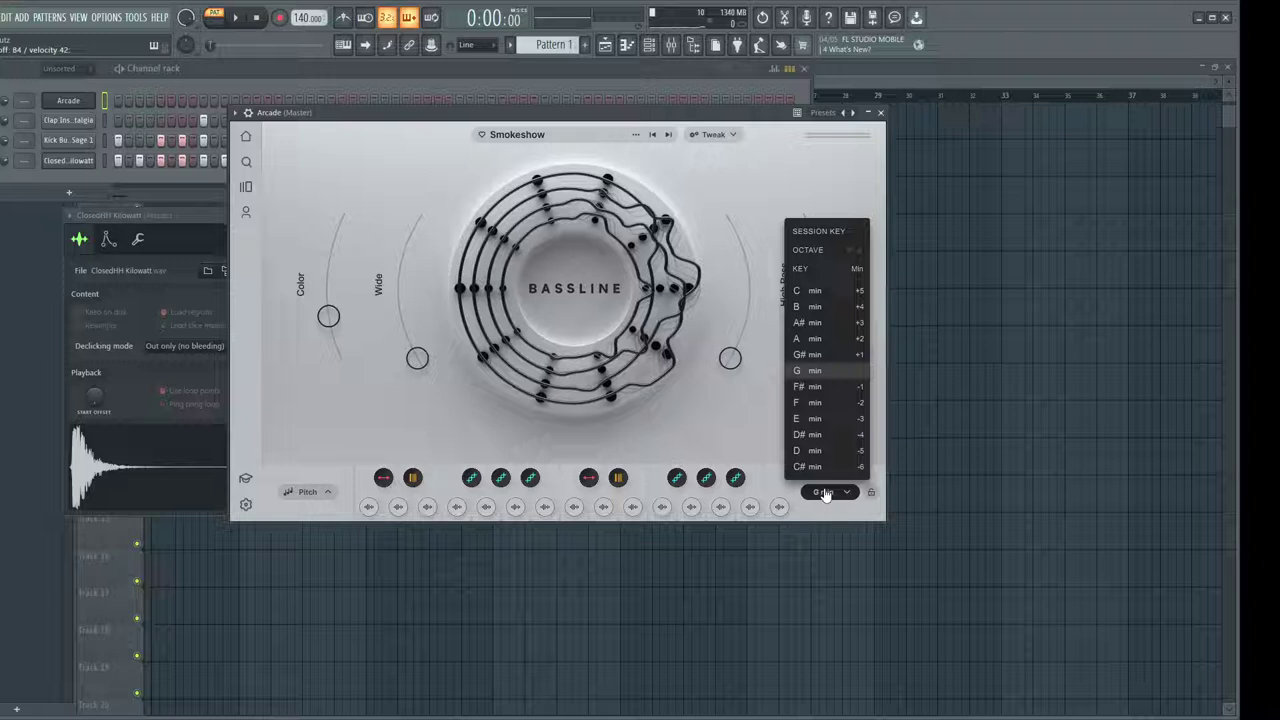
{"action": "left_click", "coordinate": [813, 419]}
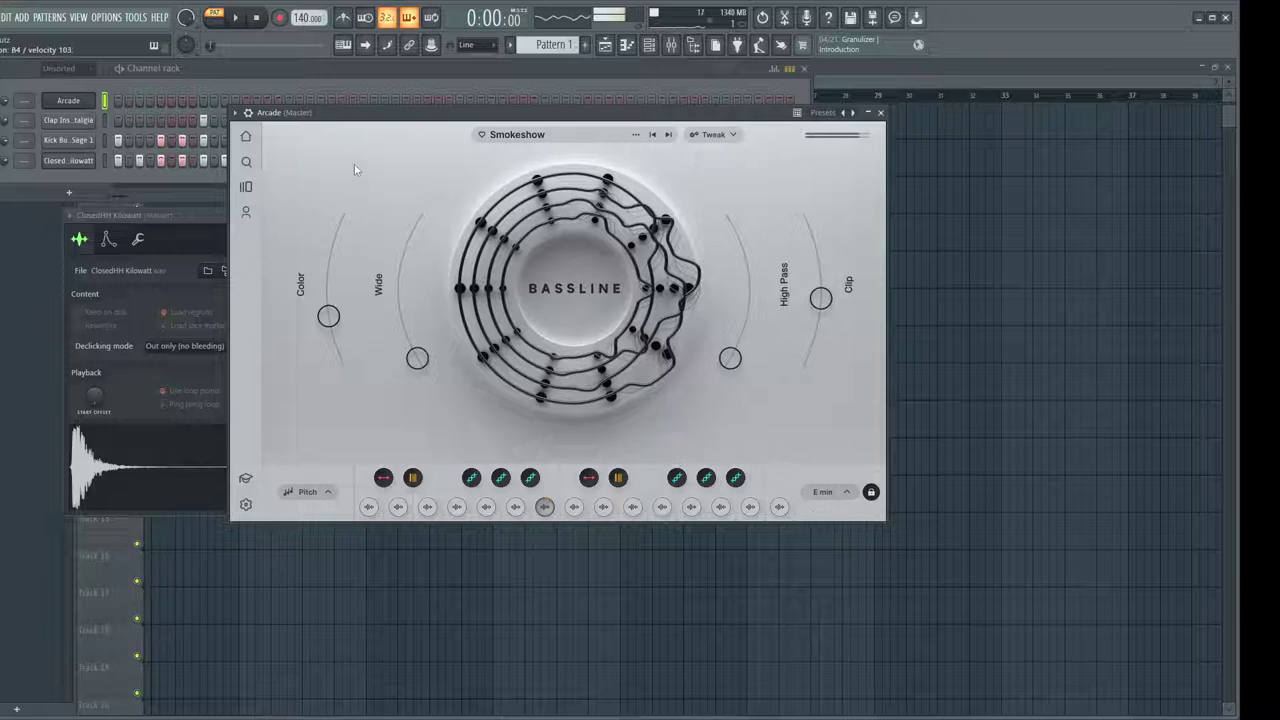
Return to the Bassline line from the Smokeshow kit and load the Trap Attack kit instead
{"action": "left_click", "coordinate": [636, 135]}
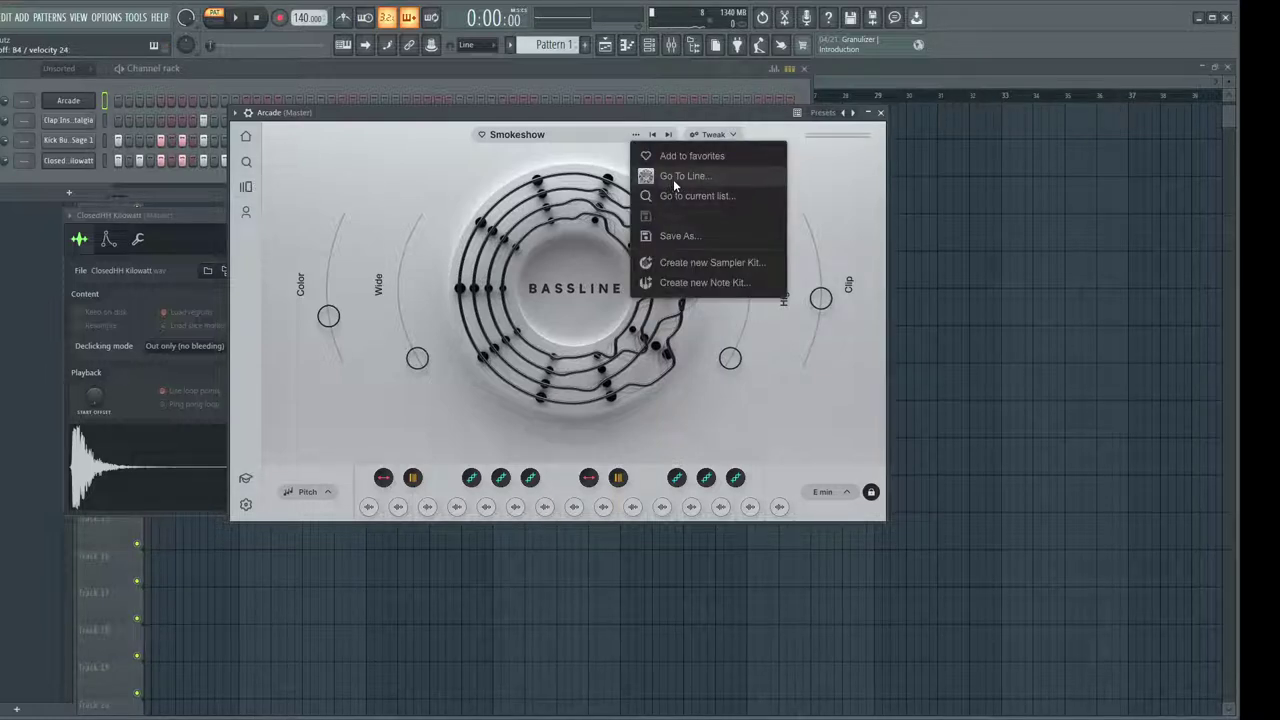
{"action": "left_click", "coordinate": [673, 177]}
{"action": "scroll", "coordinate": [510, 403], "scroll_direction": "down", "scroll_amount": 3}
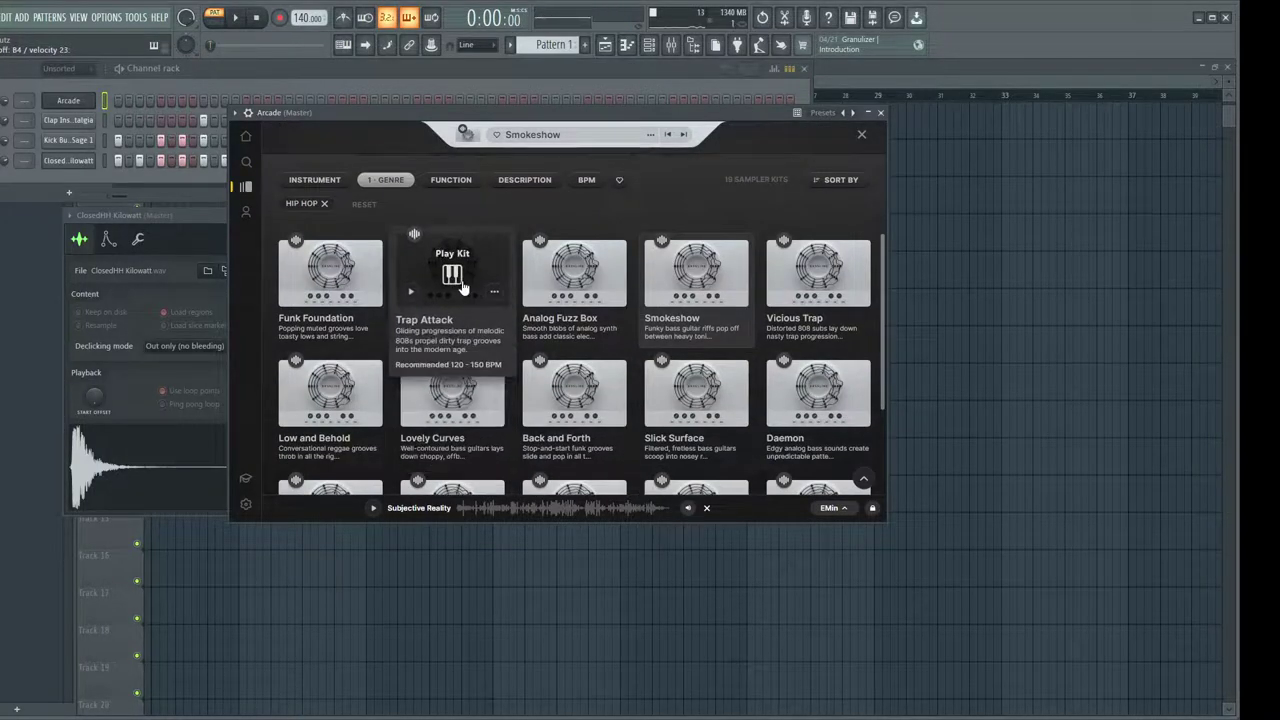
{"action": "left_click", "coordinate": [462, 287]}
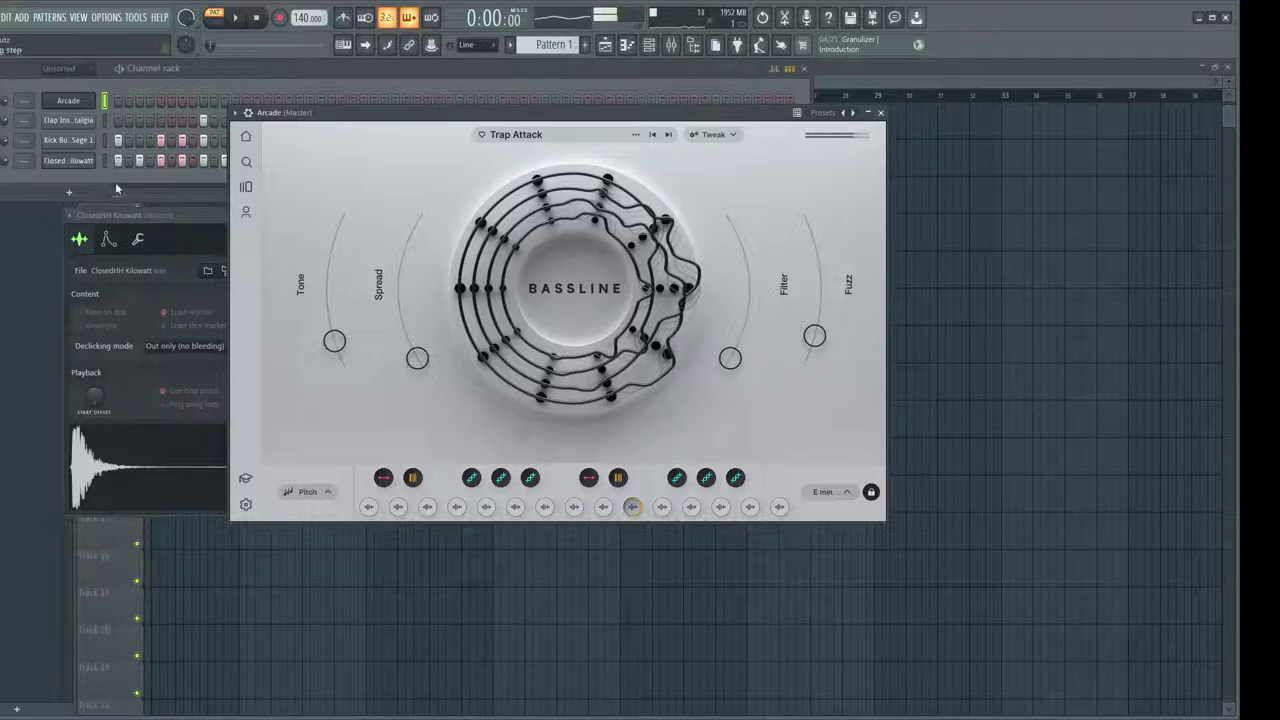
Add an Arcade note spanning the whole 64-step pattern and start playback
{"action": "left_click", "coordinate": [80, 100]}
{"action": "right_click", "coordinate": [96, 99]}
{"action": "left_click", "coordinate": [122, 105]}
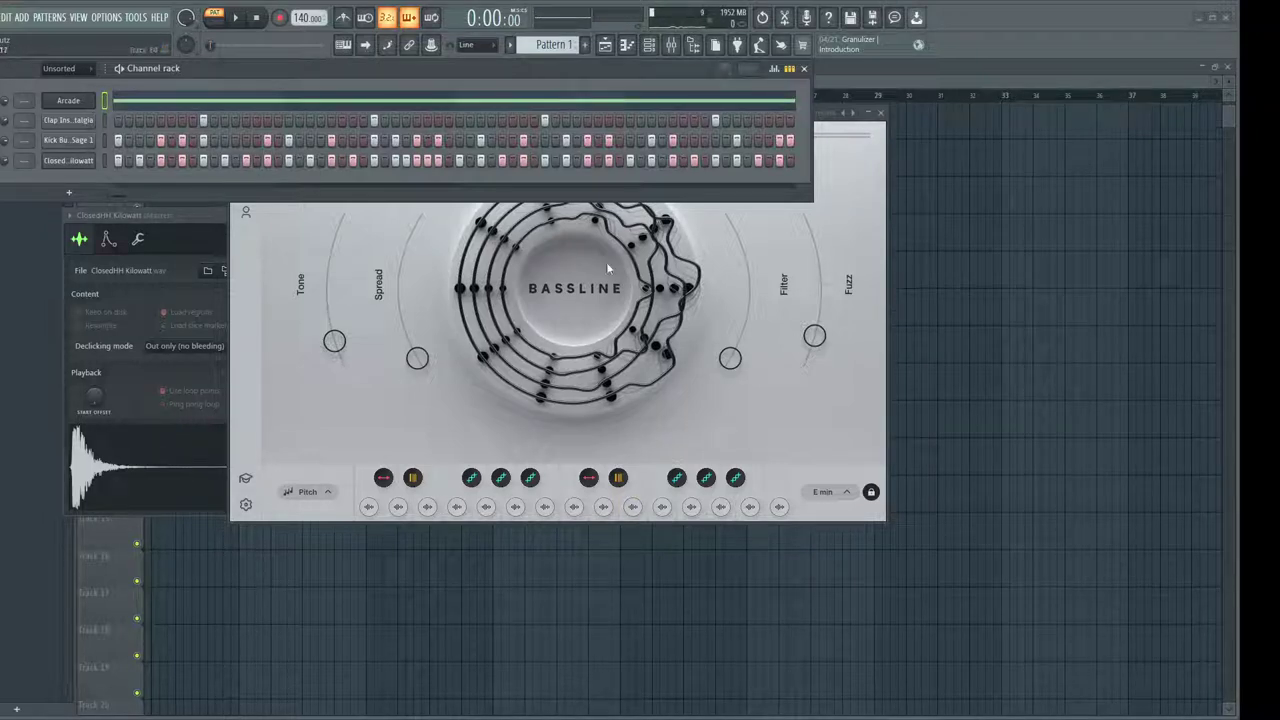
{"action": "left_click", "coordinate": [235, 17]}
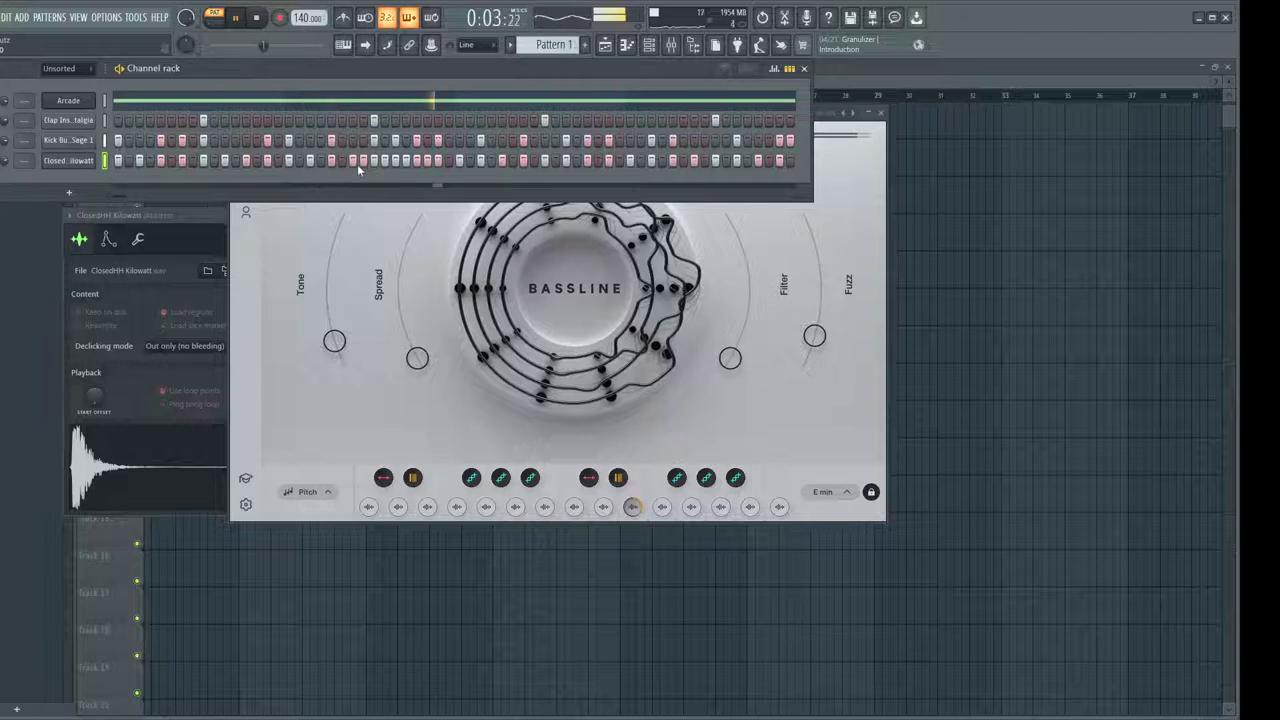
Vary the velocities of the ClosedHH Kilowatt hits across the pattern in the graph editor, and stop playback
{"action": "left_click", "coordinate": [789, 68]}
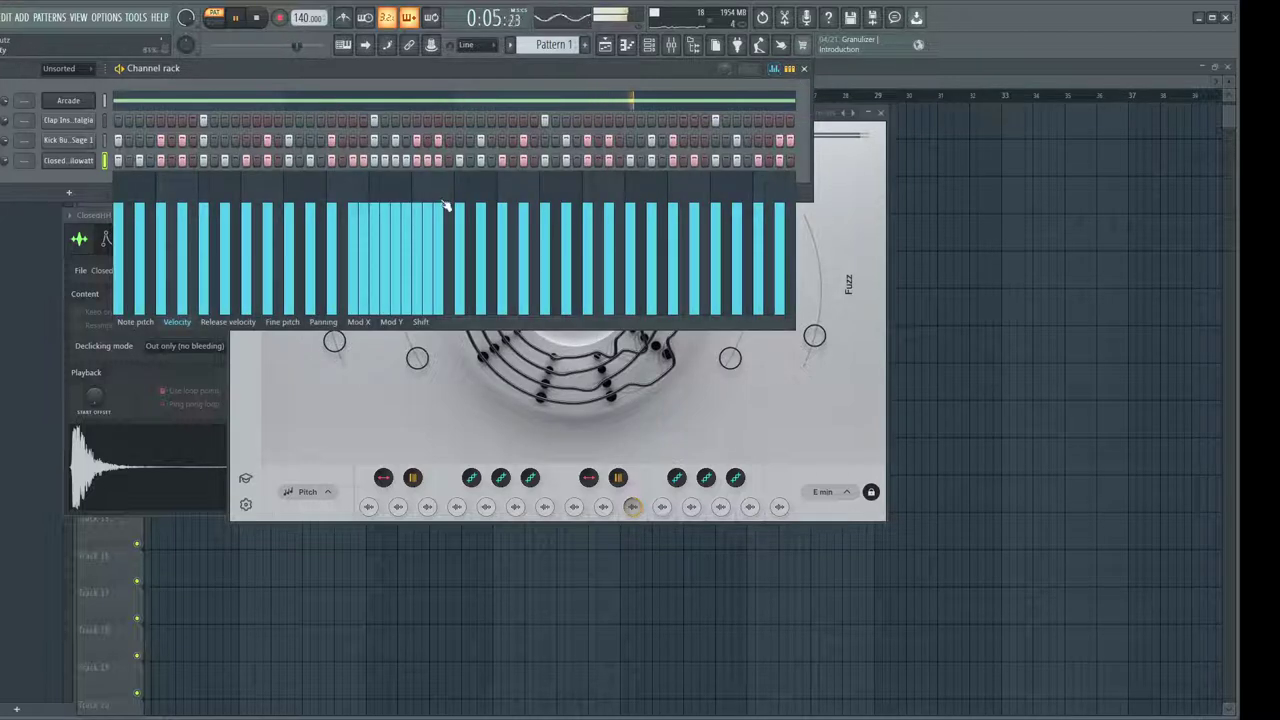
{"action": "mouse_move", "coordinate": [443, 206]}
{"action": "left_mouse_down"}
{"action": "mouse_move", "coordinate": [166, 214]}
{"action": "mouse_move", "coordinate": [781, 215]}
{"action": "left_mouse_up"}
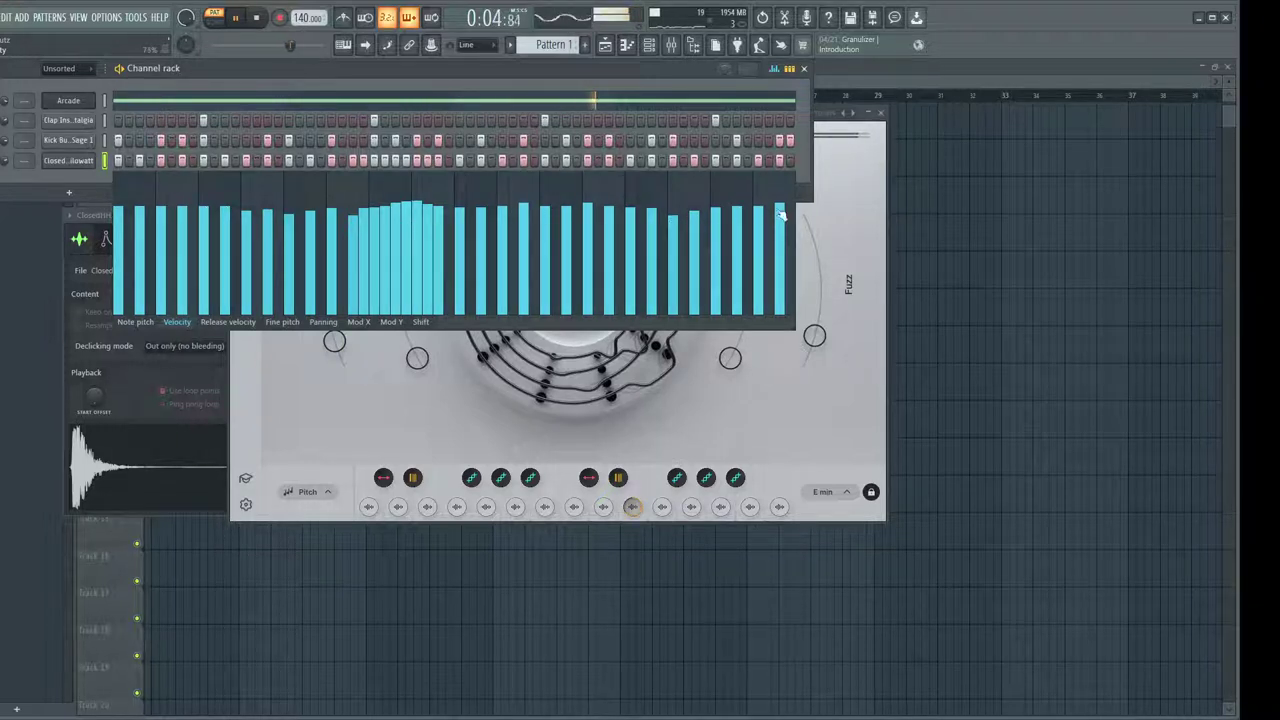
{"action": "left_click", "coordinate": [257, 18]}
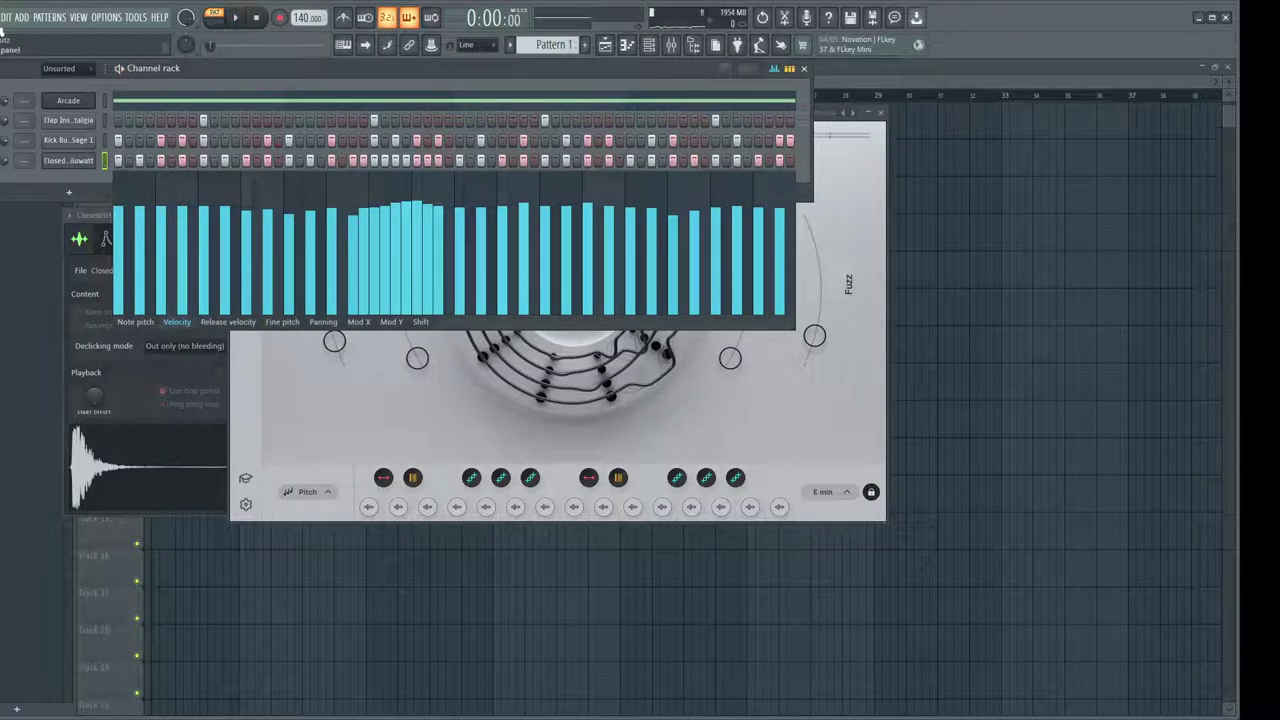
Save the project as 4.23.2022.1 in the Apr 22 folder
{"action": "left_click", "coordinate": [0, 18]}
{"action": "left_click", "coordinate": [6, 94]}
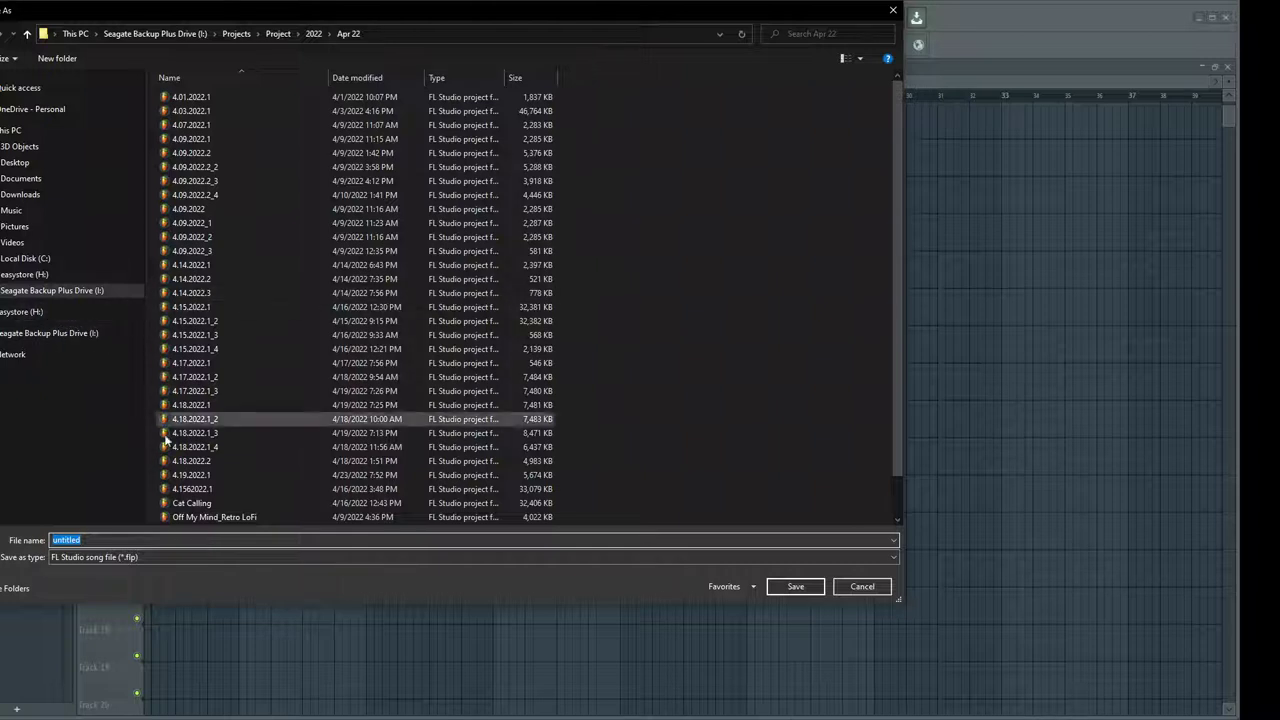
{"action": "left_click_drag", "start_coordinate": [116, 540], "coordinate": [27, 549]}
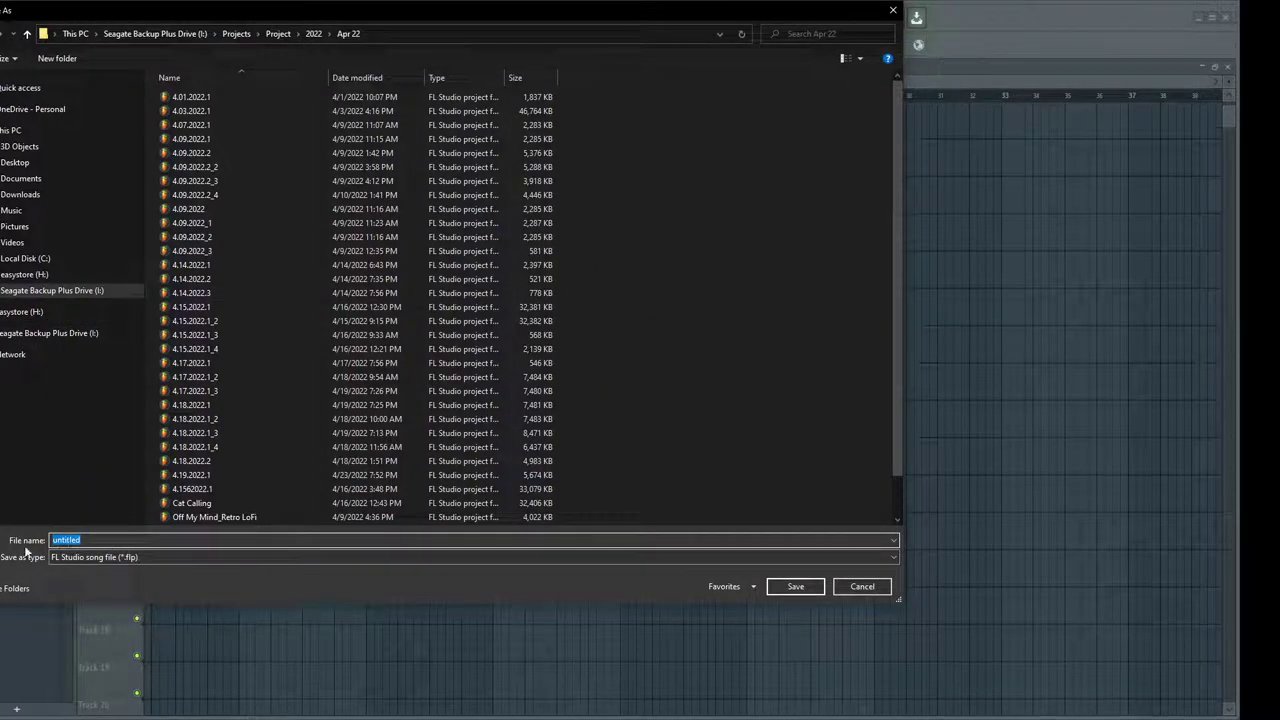
{"action": "type", "text": "4."}
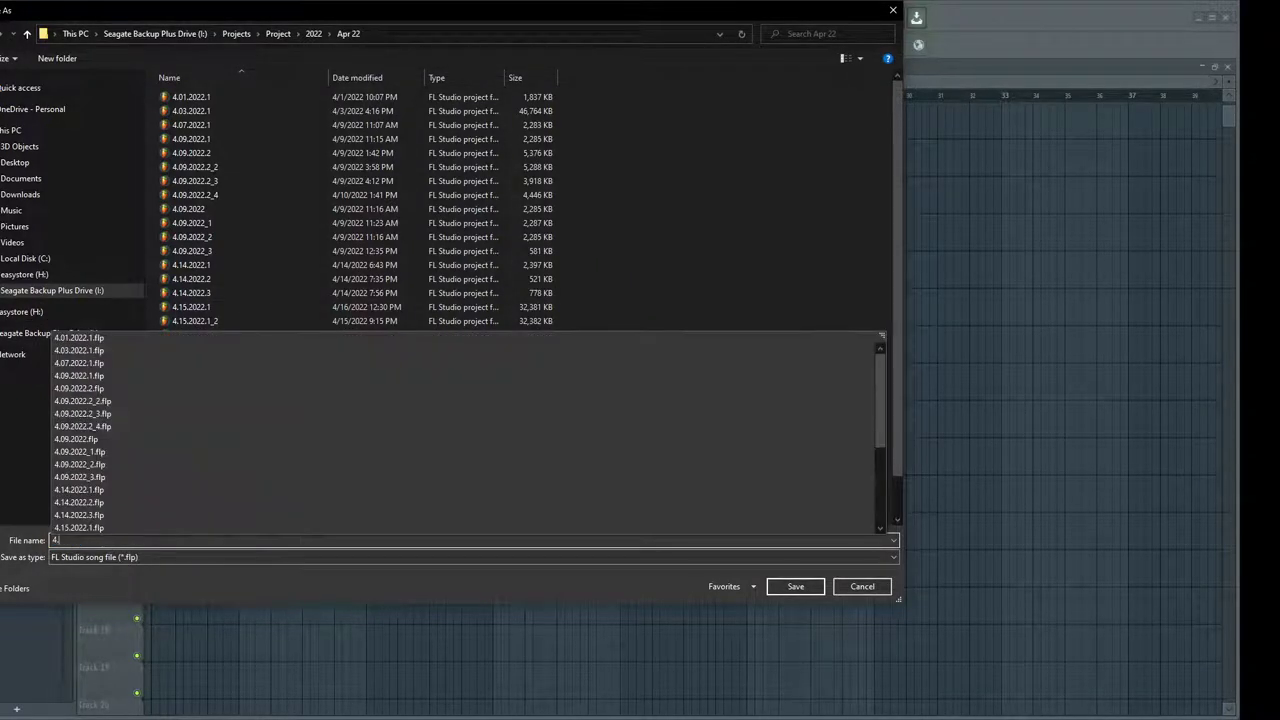
{"action": "type", "text": "23.2022.1"}
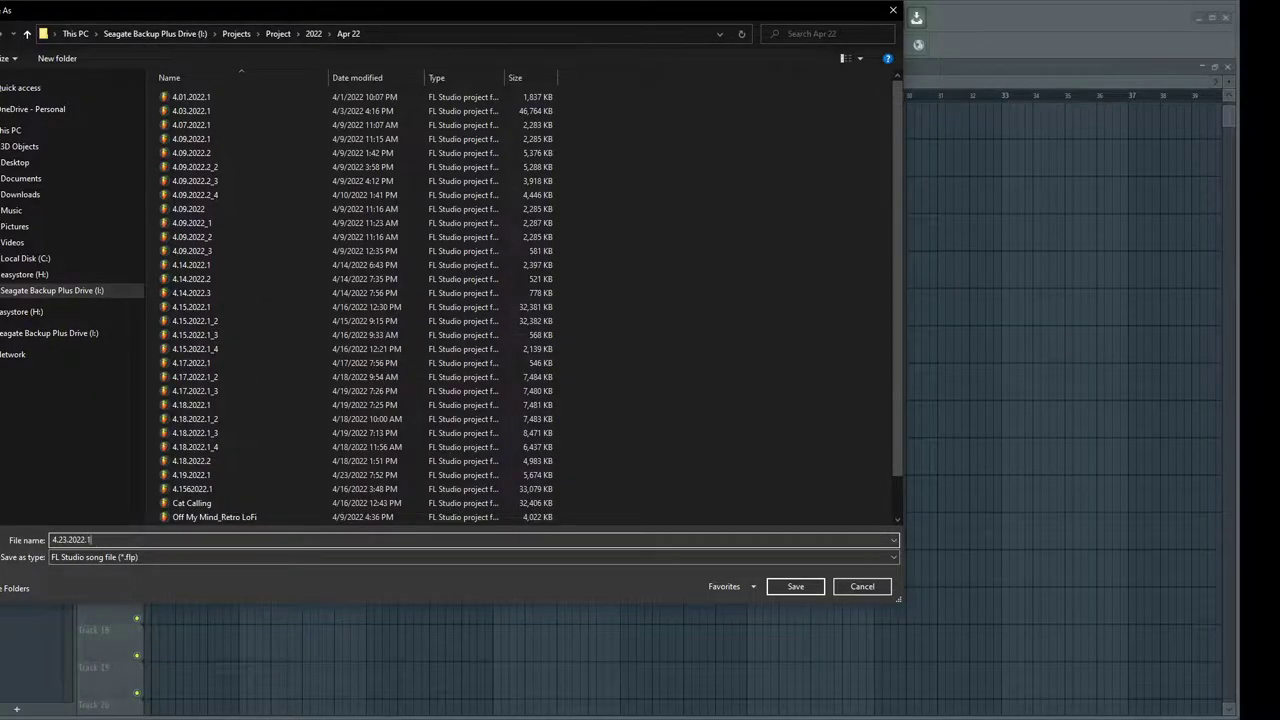
{"action": "key", "text": "Return"}
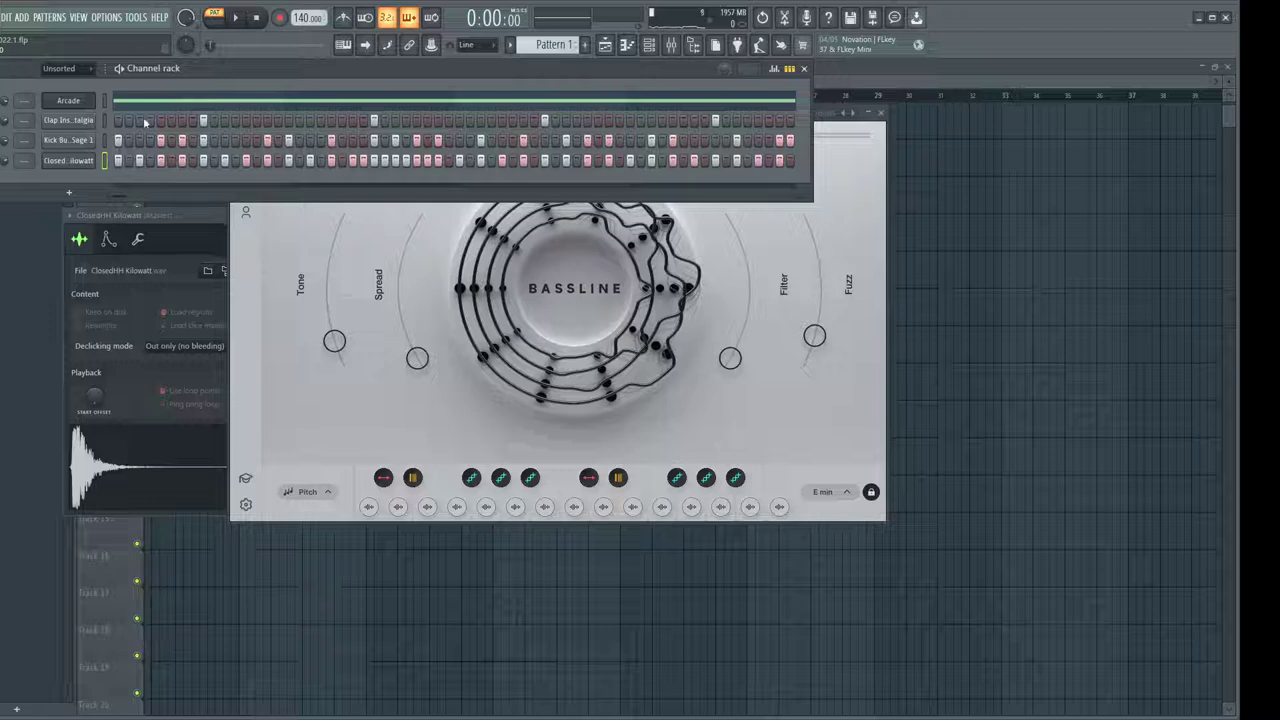
Add a LANDR Chromatic channel and log in to the plugin with the saved account e-mail and the account password
{"action": "left_click", "coordinate": [22, 17]}
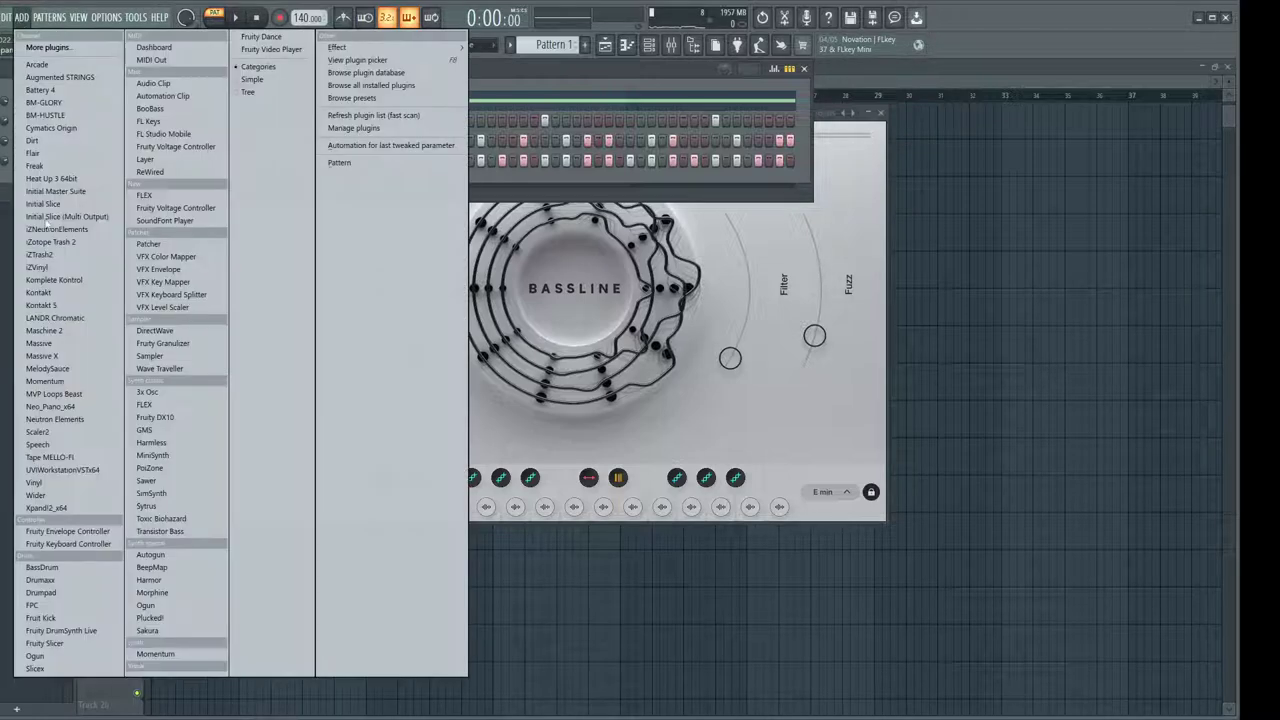
{"action": "left_click", "coordinate": [55, 318]}
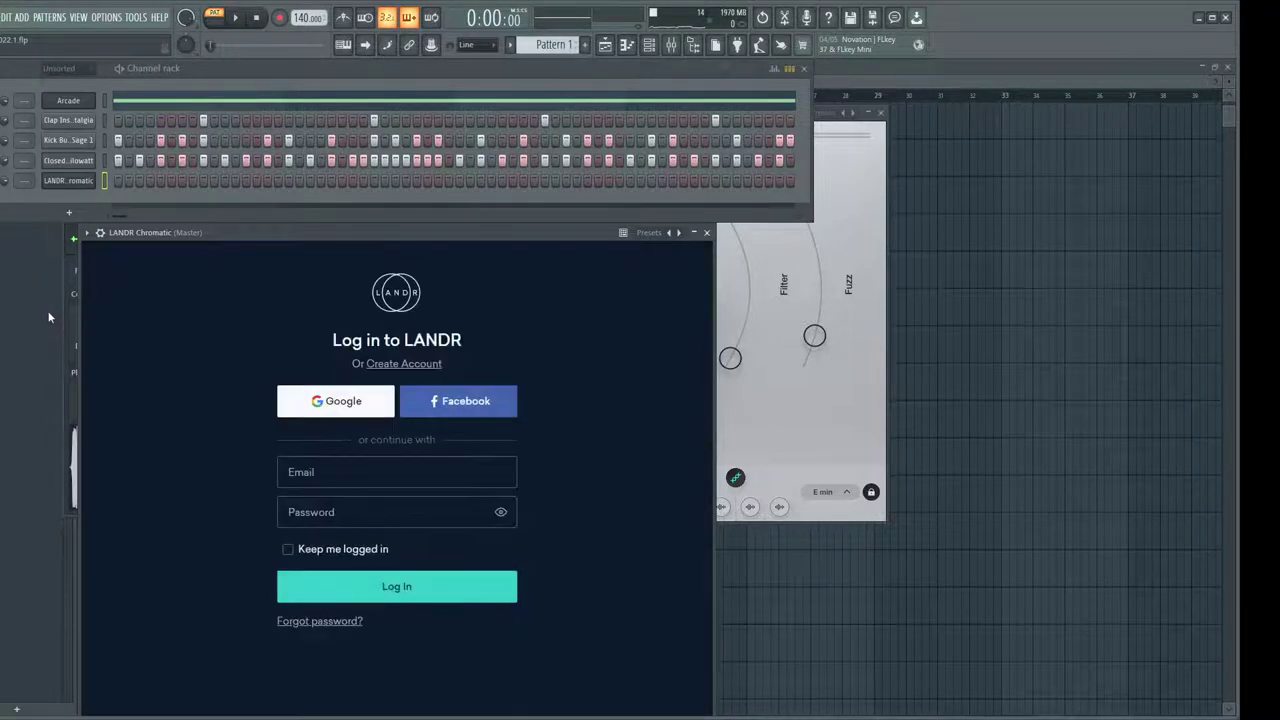
{"action": "left_click", "coordinate": [340, 474]}
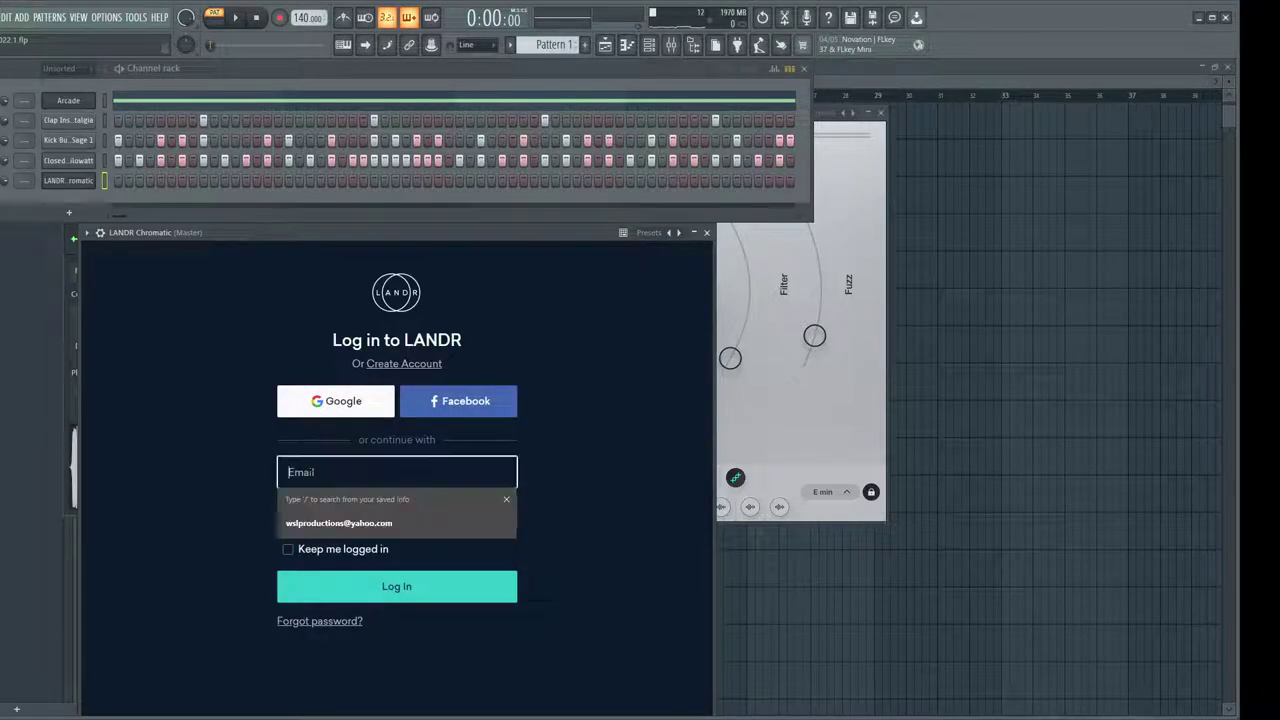
{"action": "left_click", "coordinate": [330, 525]}
{"action": "left_click", "coordinate": [325, 512]}
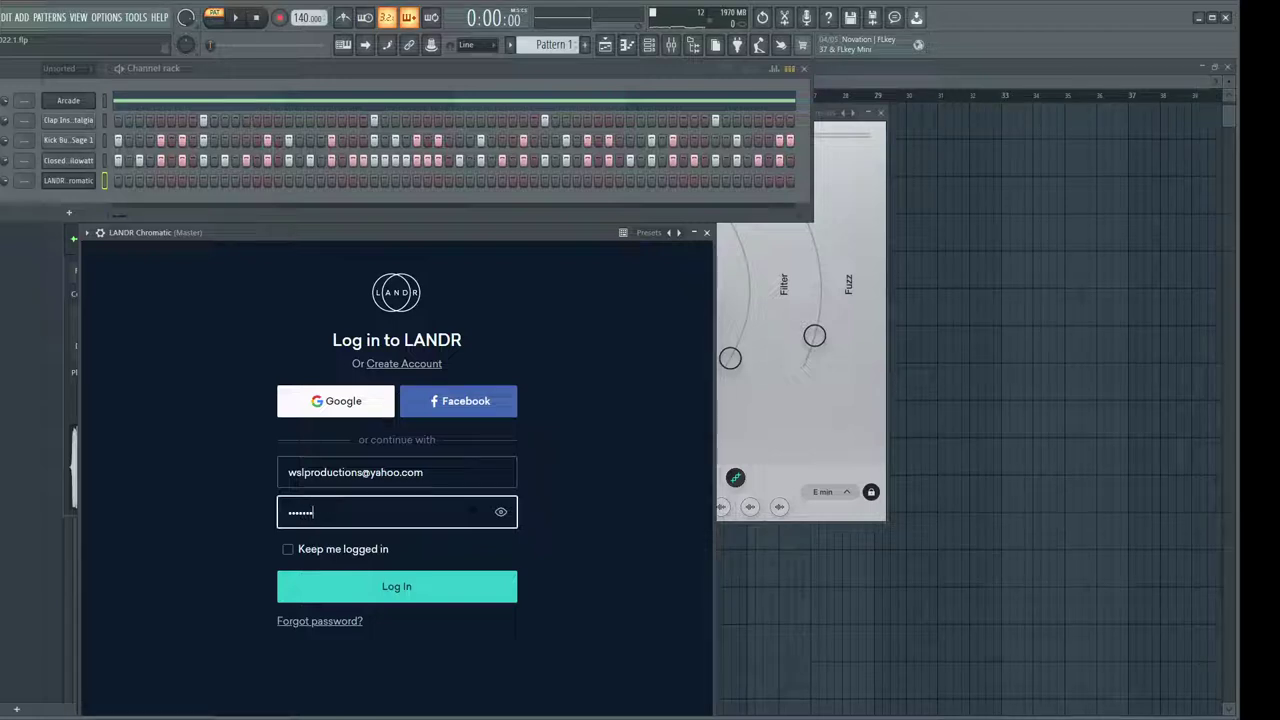
{"action": "key", "text": "Return"}
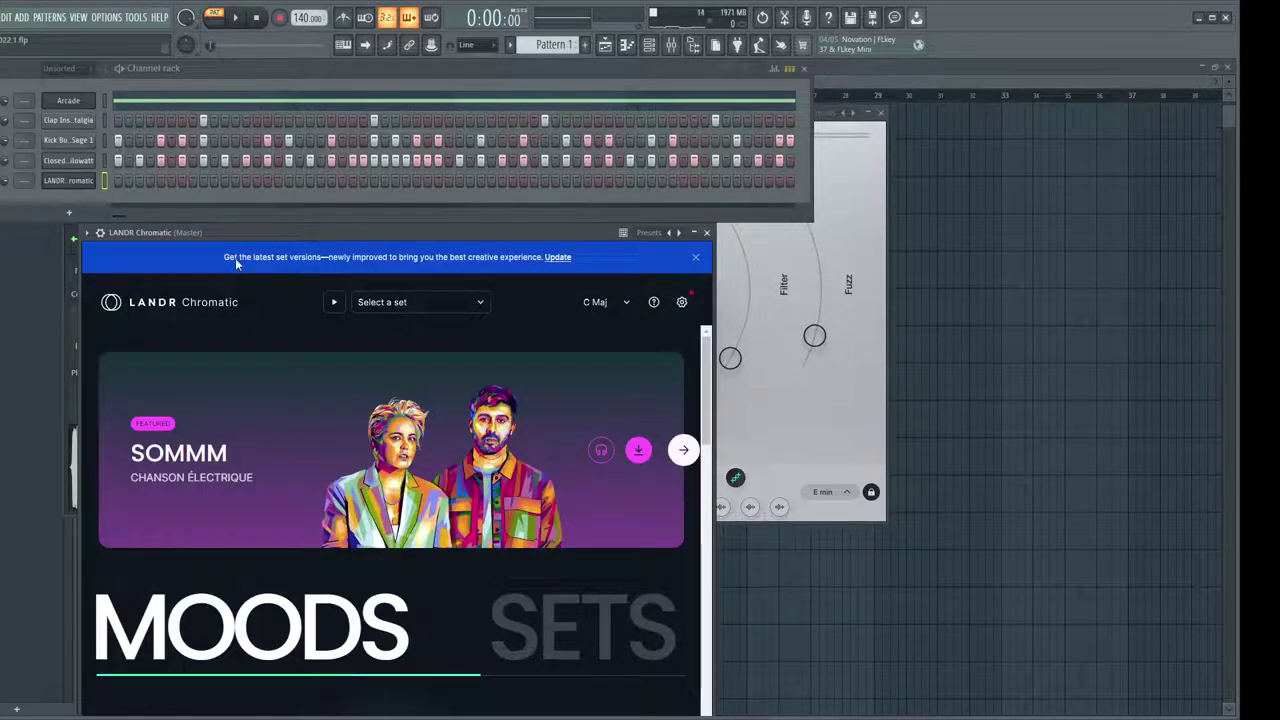
Move the LANDR Chromatic window higher, browse its moods and open Chill Vibes to see its sets
{"action": "left_click_drag", "start_coordinate": [386, 241], "coordinate": [516, 138]}
{"action": "scroll", "coordinate": [514, 426], "scroll_direction": "down", "scroll_amount": 2}
{"action": "scroll", "coordinate": [514, 426], "scroll_direction": "down", "scroll_amount": 3}
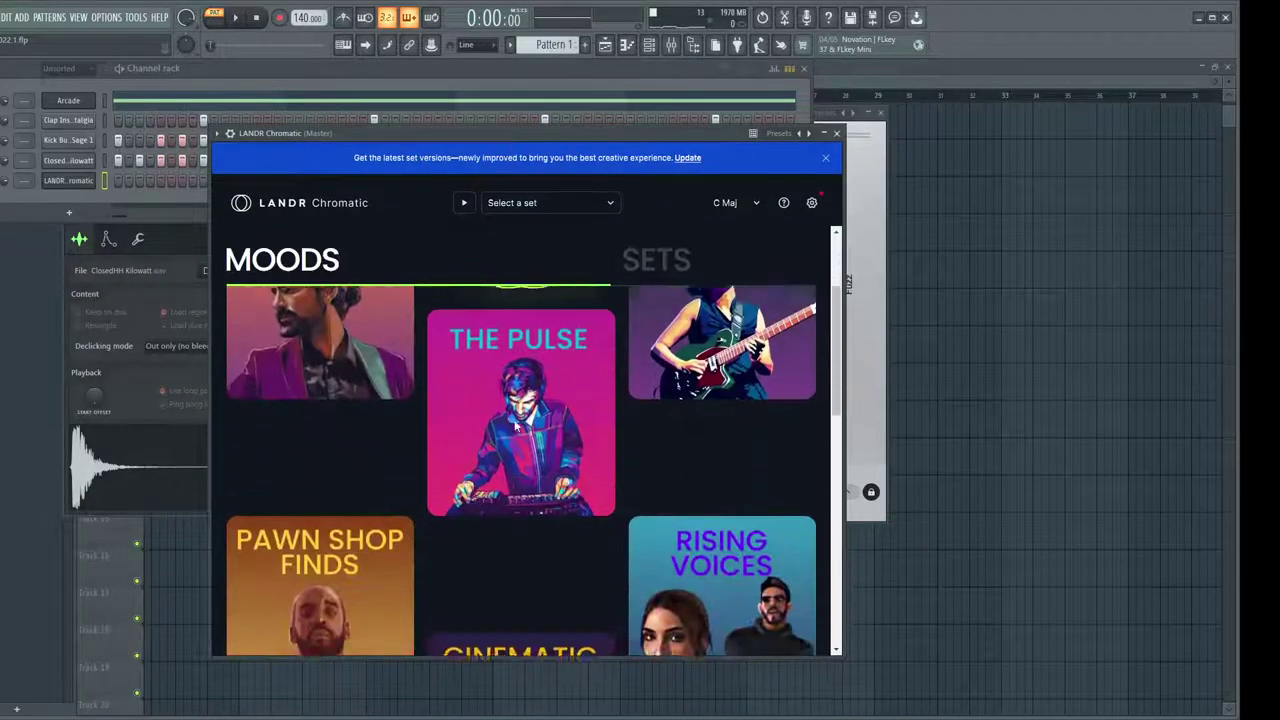
{"action": "scroll", "coordinate": [514, 426], "scroll_direction": "up", "scroll_amount": 5}
{"action": "scroll", "coordinate": [516, 427], "scroll_direction": "down", "scroll_amount": 3}
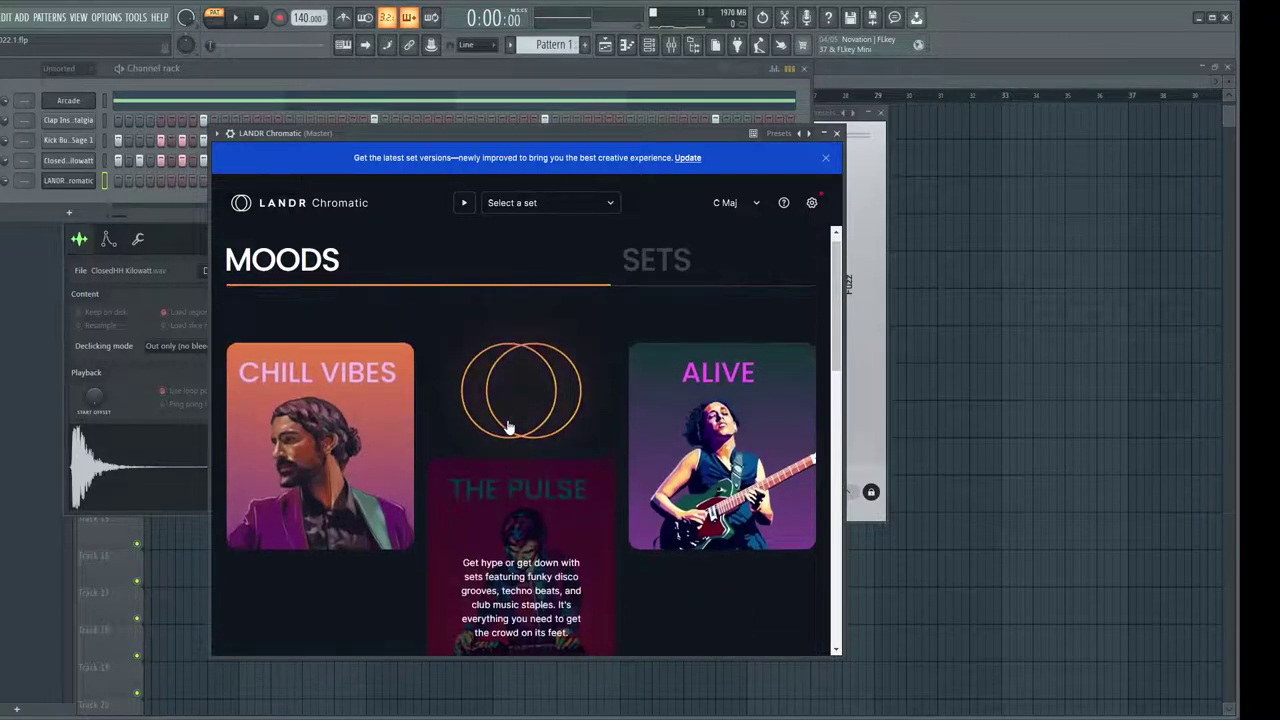
{"action": "left_click", "coordinate": [340, 440]}
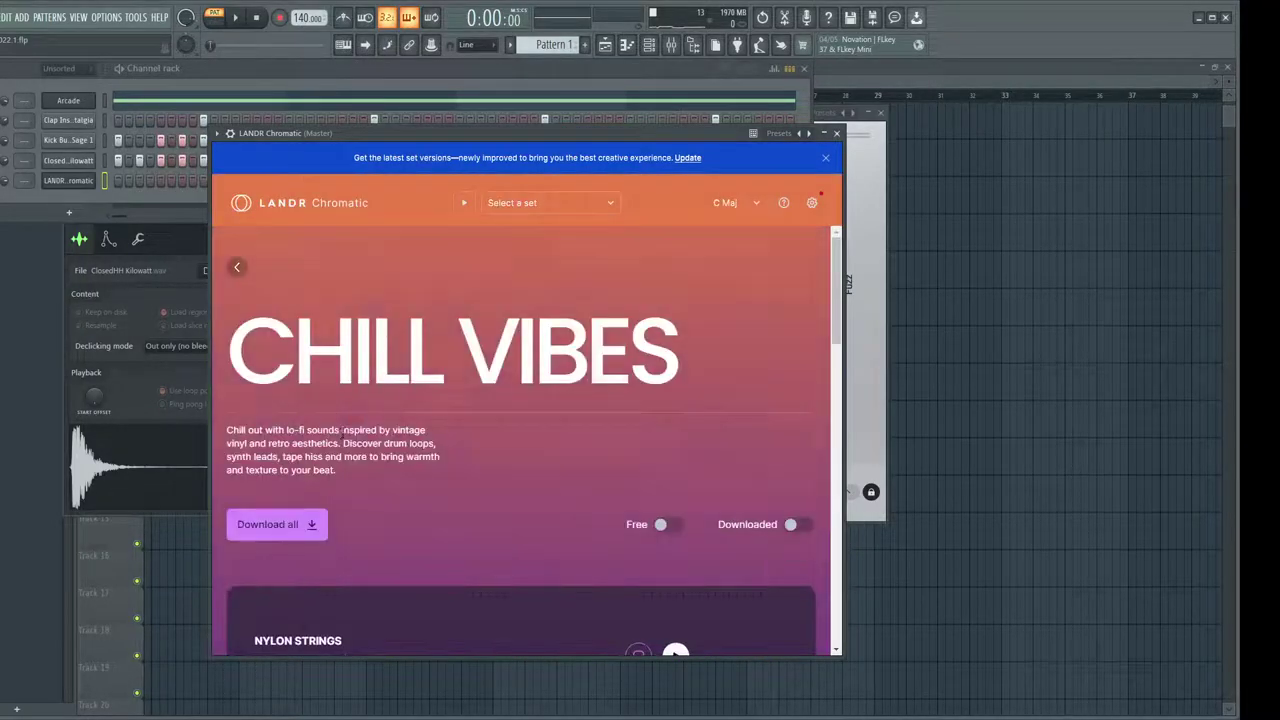
{"action": "scroll", "coordinate": [346, 430], "scroll_direction": "down", "scroll_amount": 2}
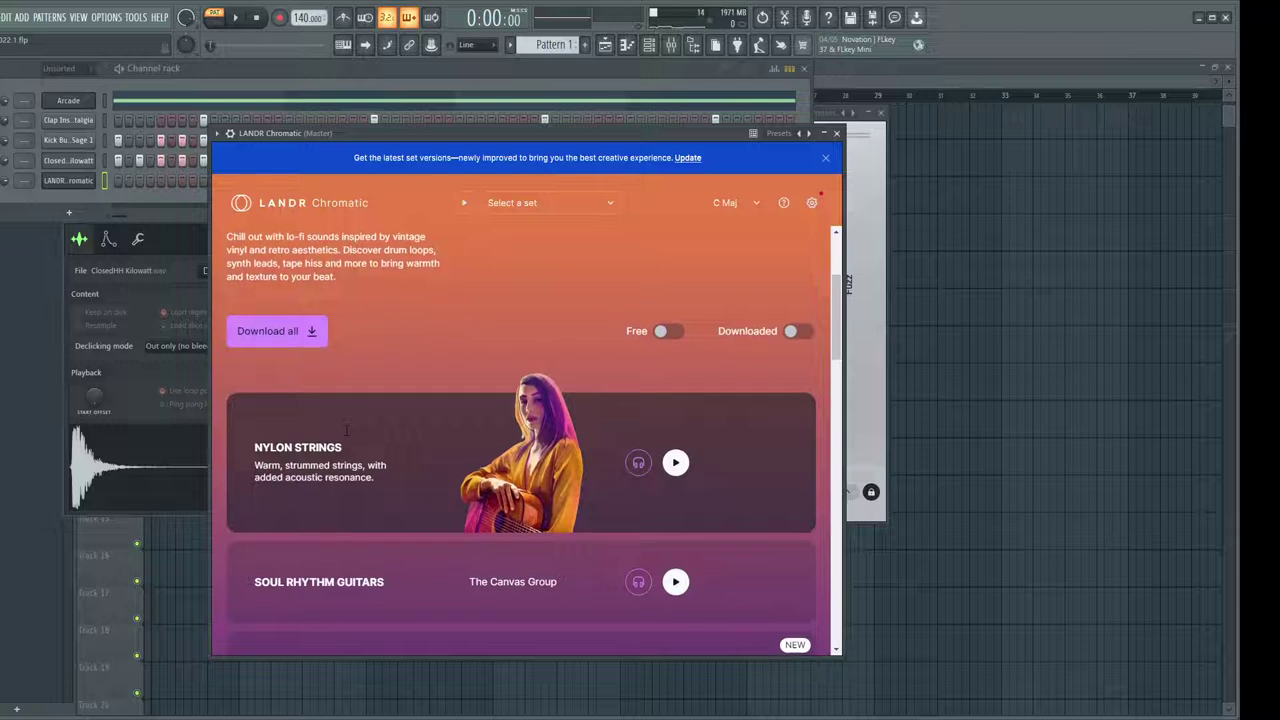
Set the LANDR Chromatic key to D minor
{"action": "left_click", "coordinate": [730, 206]}
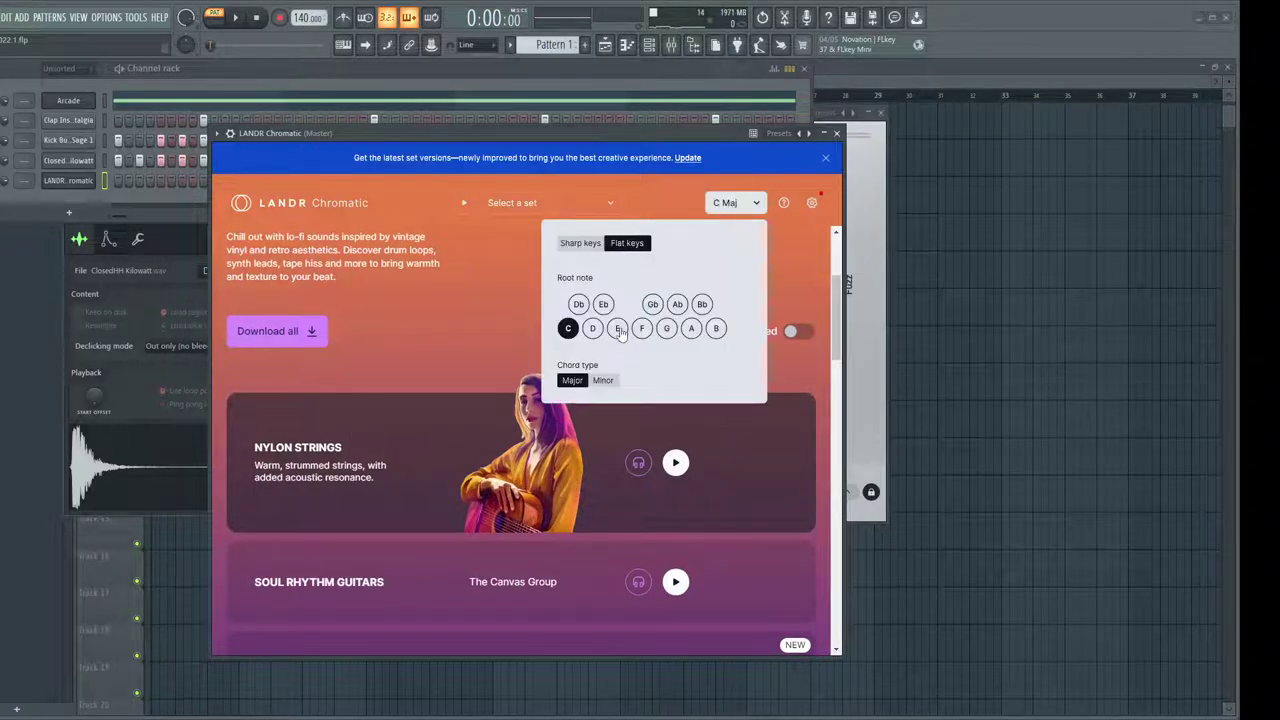
{"action": "left_click", "coordinate": [618, 330]}
{"action": "left_click", "coordinate": [724, 210]}
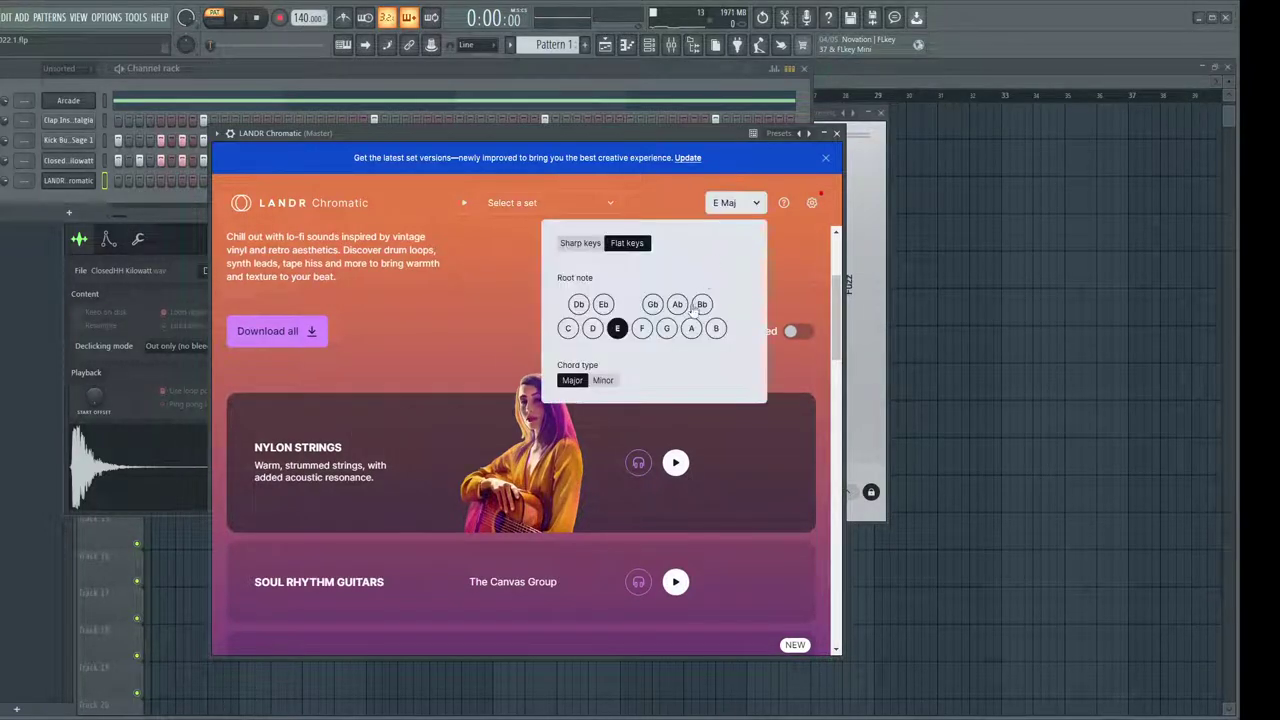
{"action": "left_click", "coordinate": [602, 381]}
{"action": "left_click", "coordinate": [592, 329]}
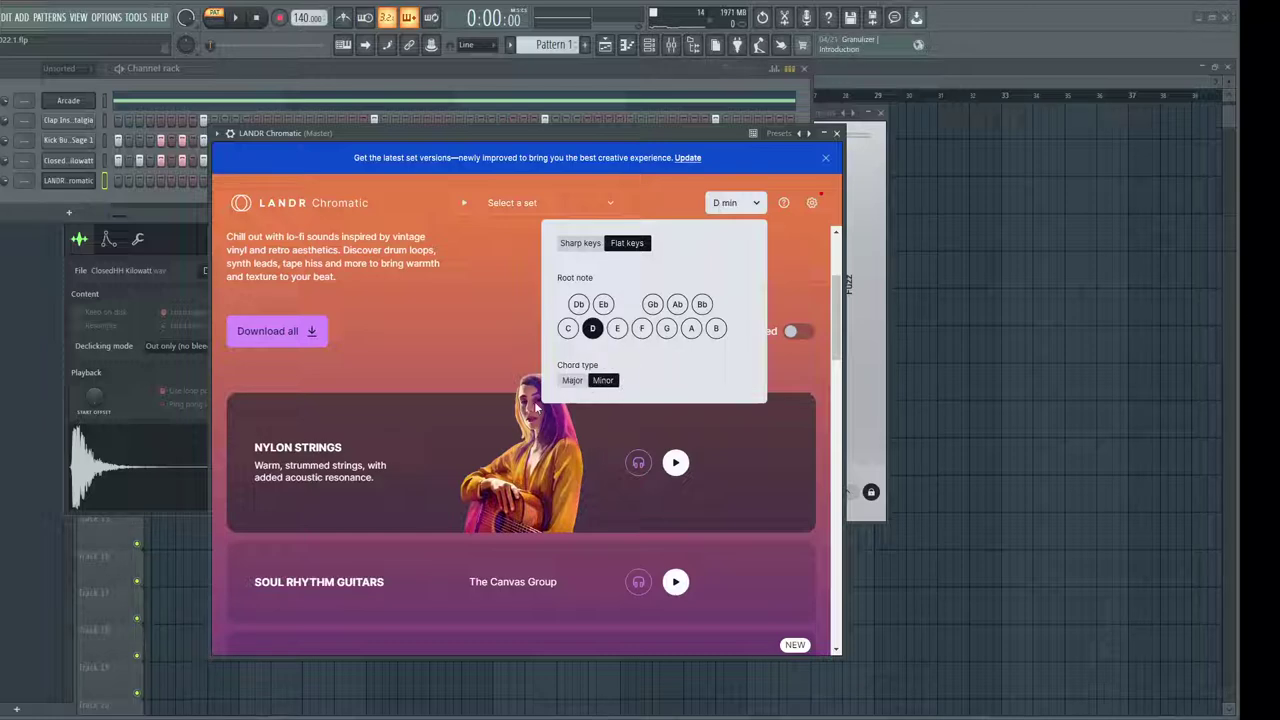
{"action": "left_click", "coordinate": [479, 352]}
Browse the Chill Vibes sets, previewing Chilled Tech House and Lo-Fi Jazz Soul
{"action": "scroll", "coordinate": [461, 350], "scroll_direction": "down", "scroll_amount": 3}
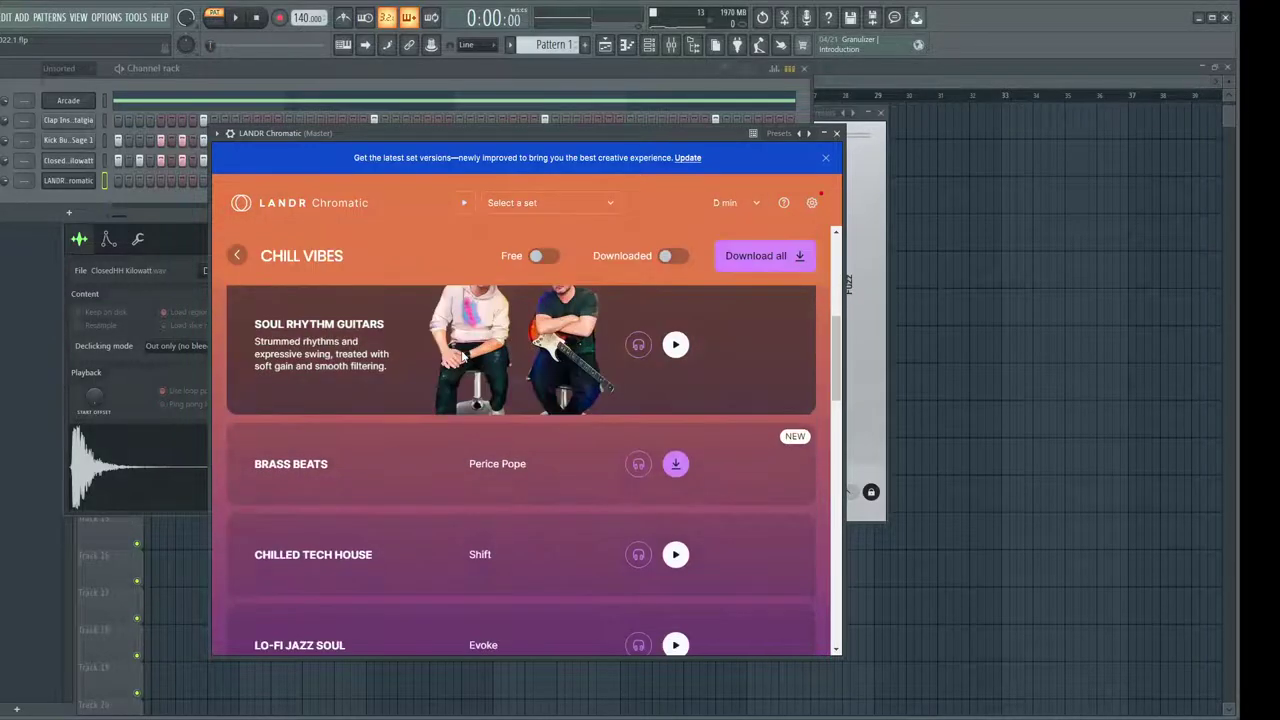
{"action": "scroll", "coordinate": [462, 357], "scroll_direction": "up", "scroll_amount": 1}
{"action": "scroll", "coordinate": [462, 356], "scroll_direction": "down", "scroll_amount": 2}
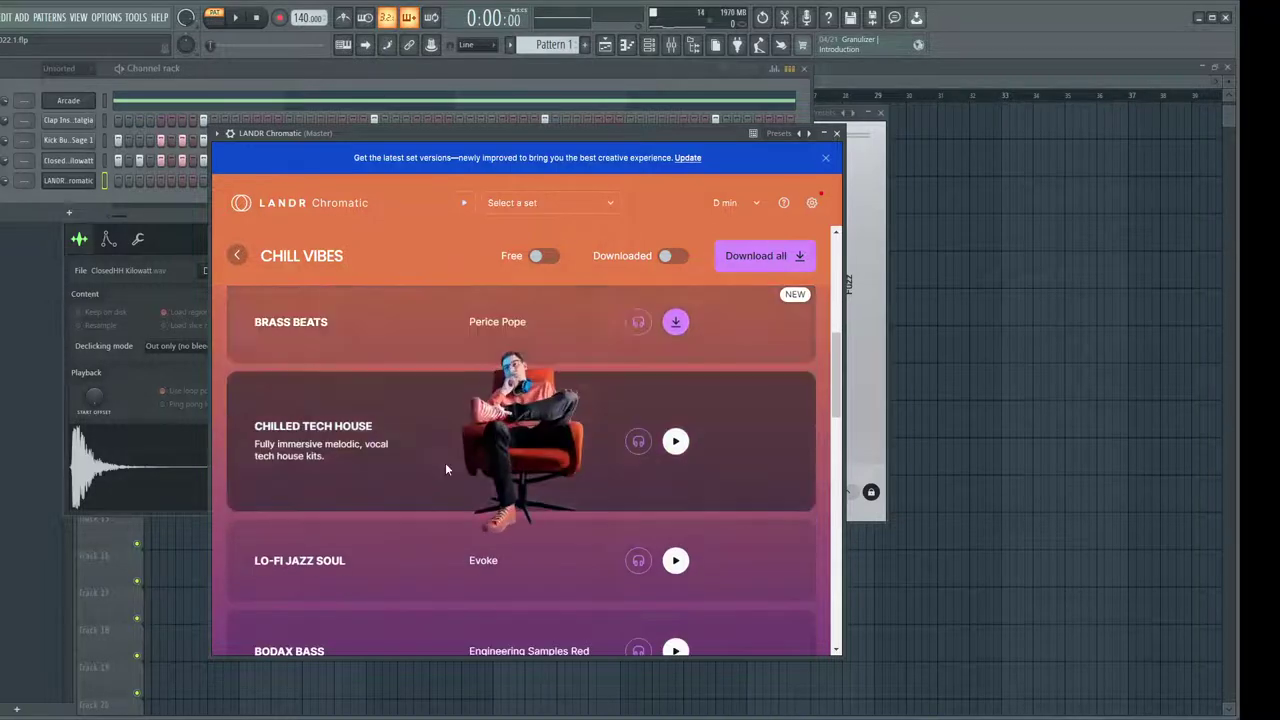
{"action": "left_click", "coordinate": [638, 443]}
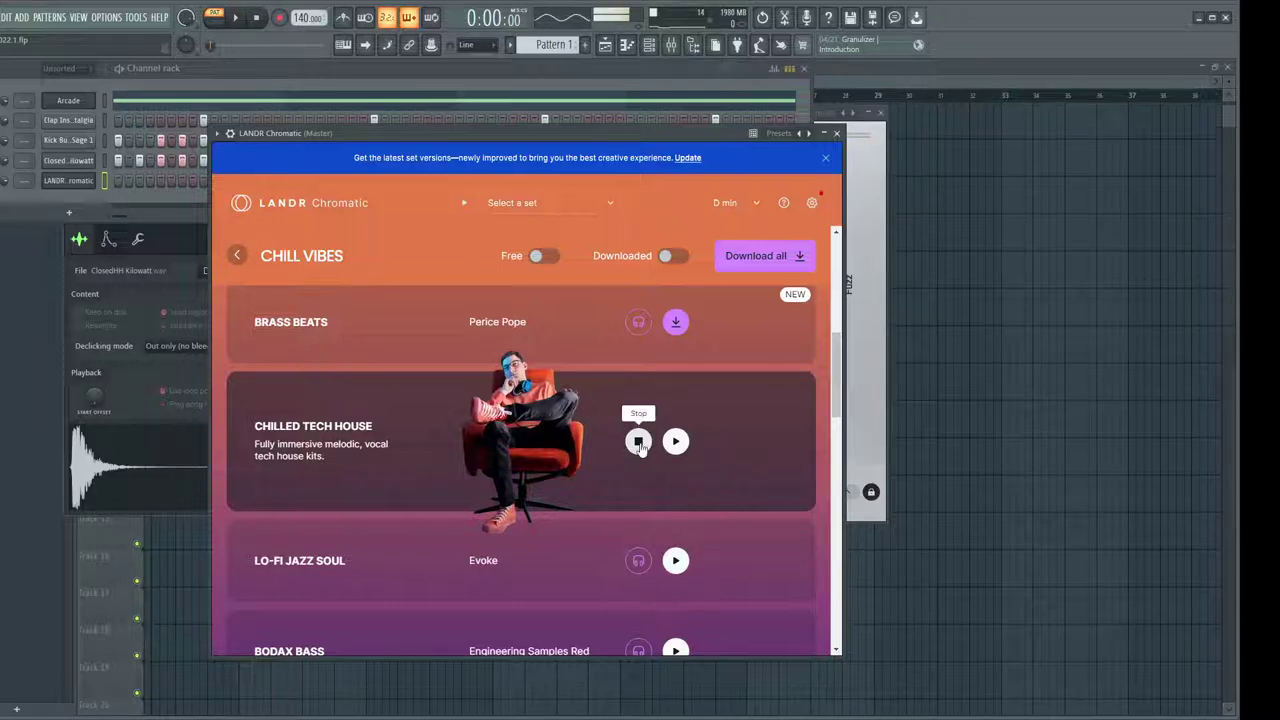
{"action": "scroll", "coordinate": [628, 497], "scroll_direction": "down", "scroll_amount": 3}
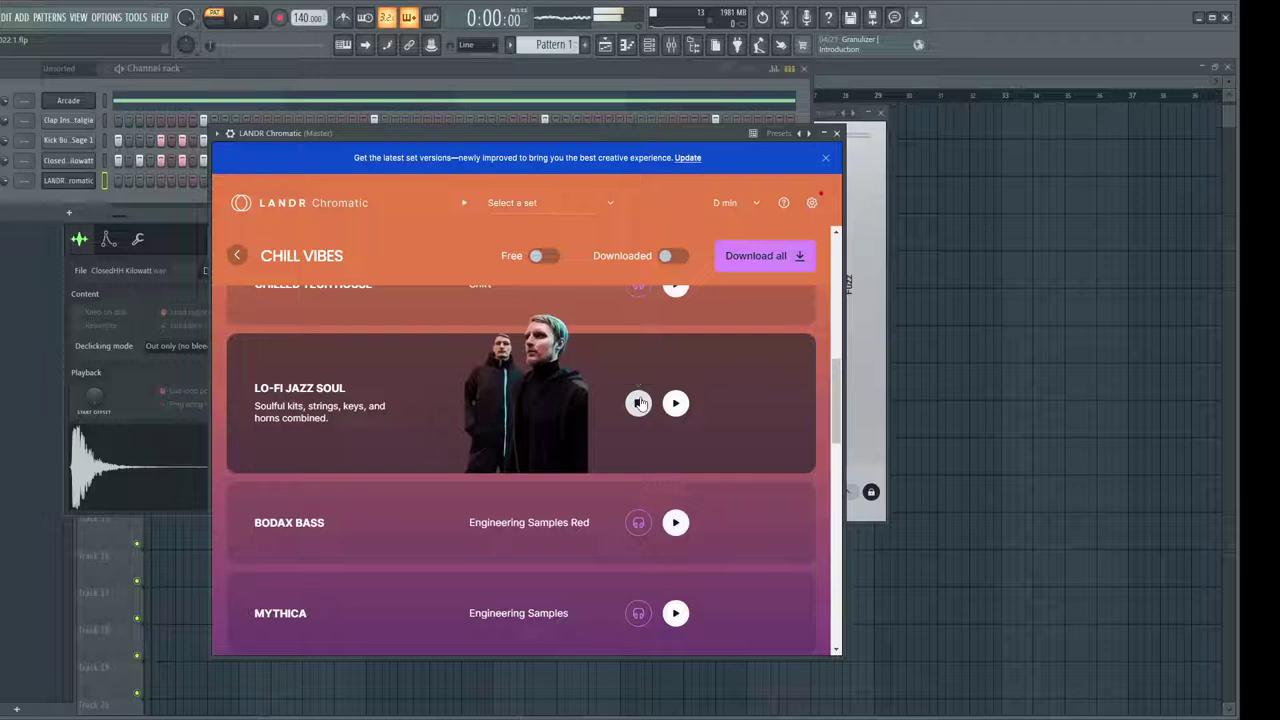
{"action": "left_click", "coordinate": [640, 403]}
{"action": "scroll", "coordinate": [610, 442], "scroll_direction": "down", "scroll_amount": 2}
{"action": "scroll", "coordinate": [612, 450], "scroll_direction": "down", "scroll_amount": 8}
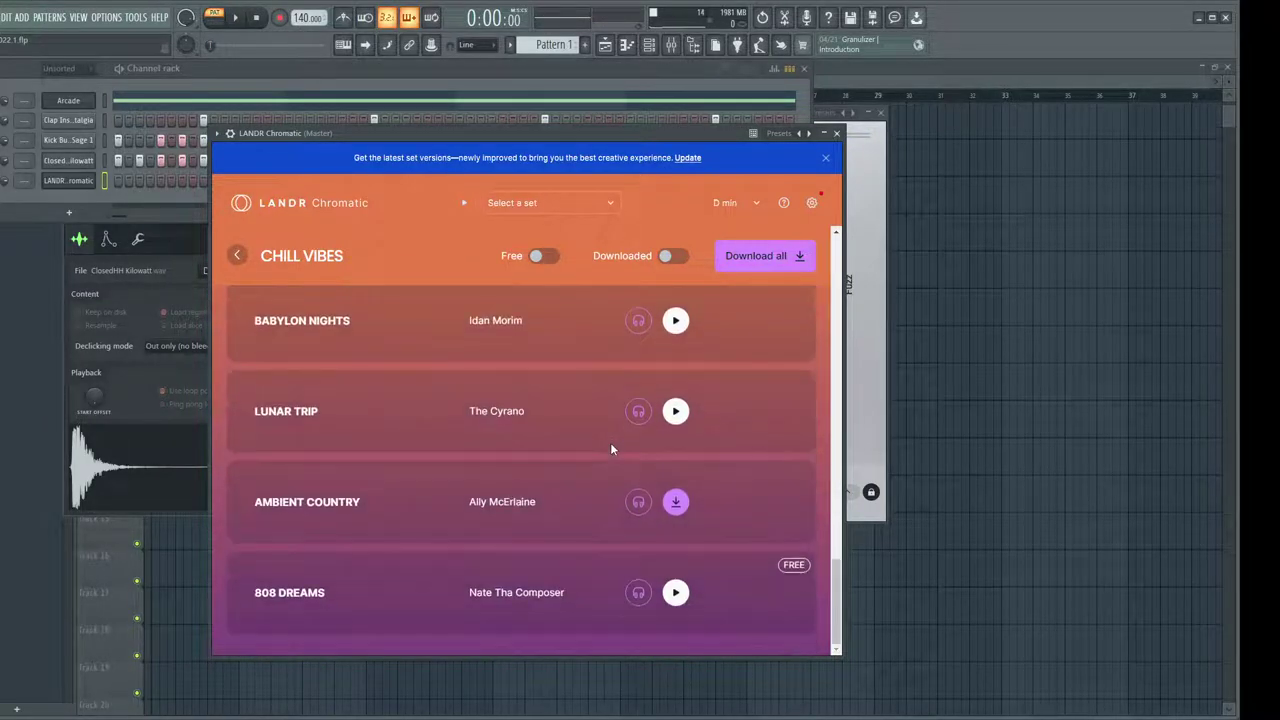
Preview the Lo-Fi Atmospheres set in Chill Vibes and load it into LANDR Chromatic
{"action": "scroll", "coordinate": [612, 449], "scroll_direction": "up", "scroll_amount": 6}
{"action": "mouse_move", "coordinate": [612, 449]}
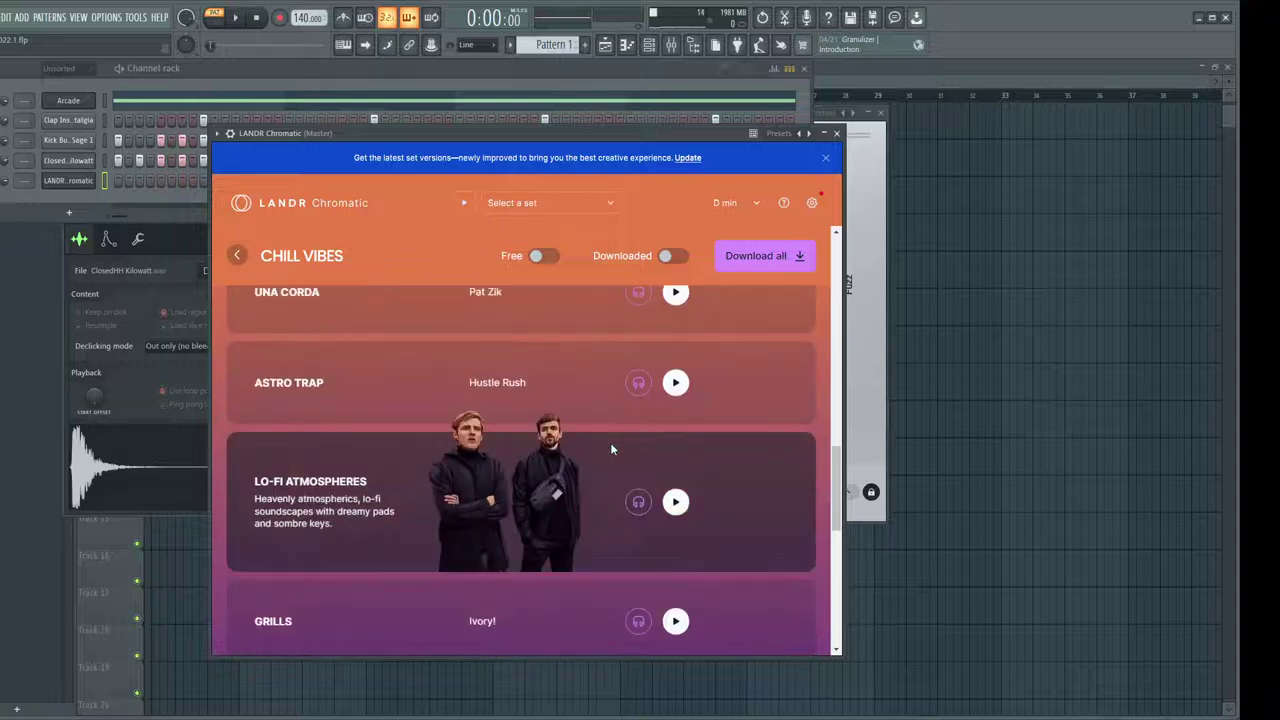
{"action": "left_click", "coordinate": [638, 502]}
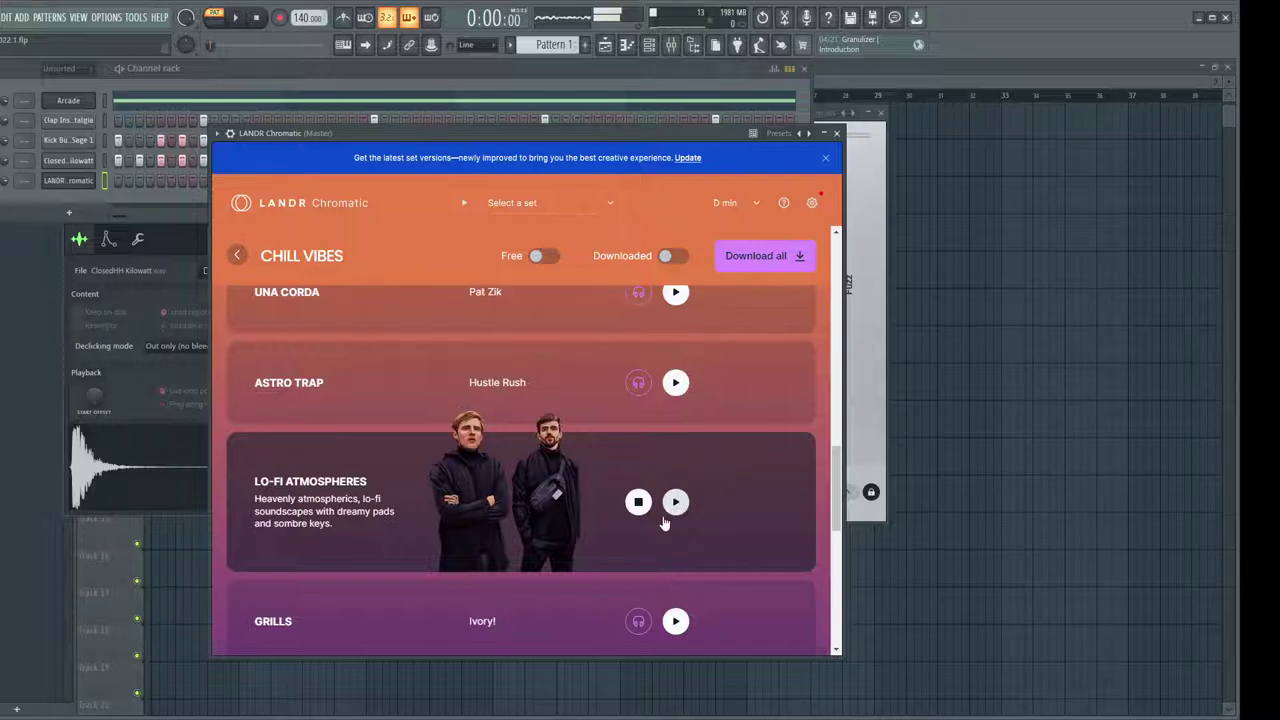
{"action": "left_click", "coordinate": [663, 519]}
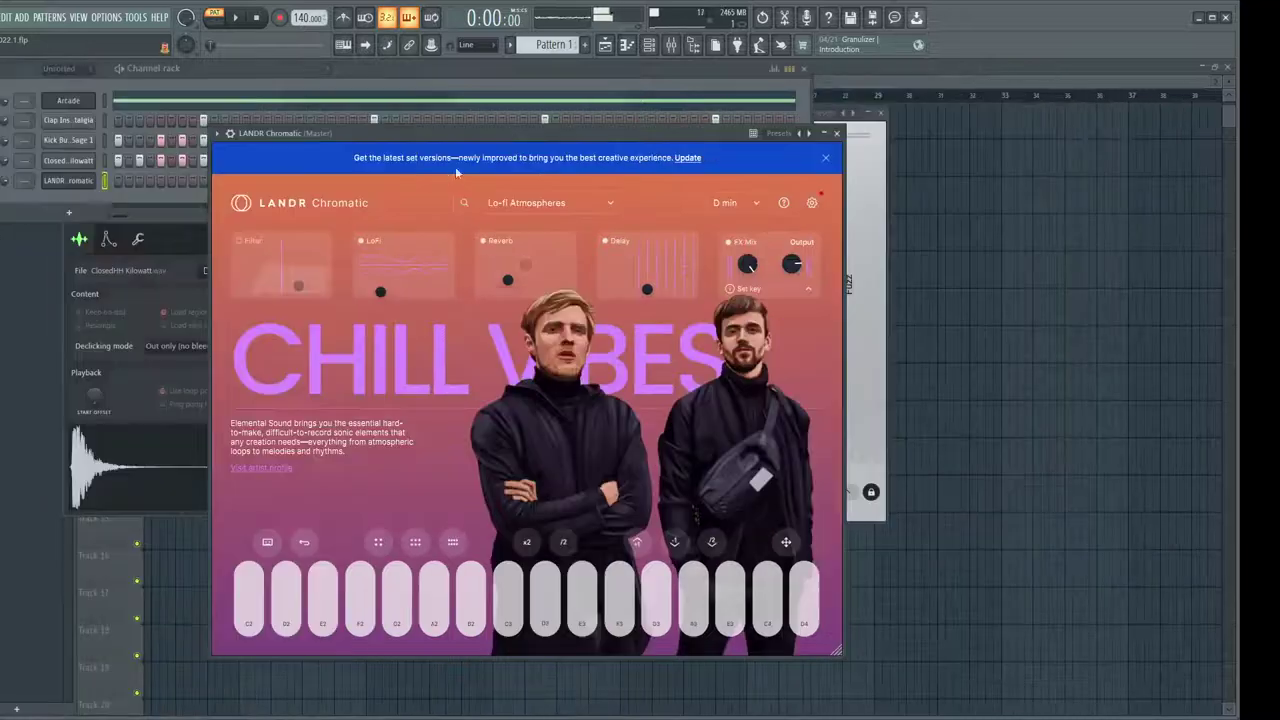
Add sustained A2 and G3 notes across the pattern on the LANDR Chromatic channel and play them back with the beat
{"action": "left_click", "coordinate": [12, 183]}
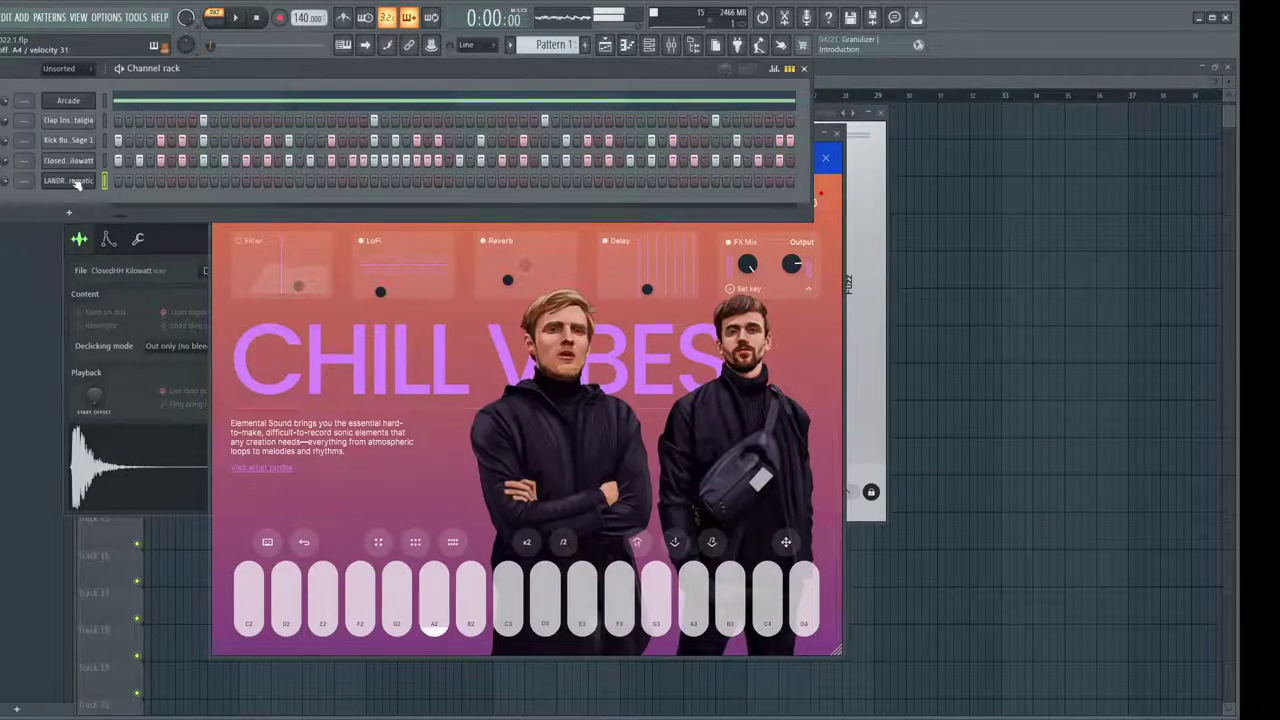
{"action": "right_click", "coordinate": [72, 181]}
{"action": "left_click", "coordinate": [114, 182]}
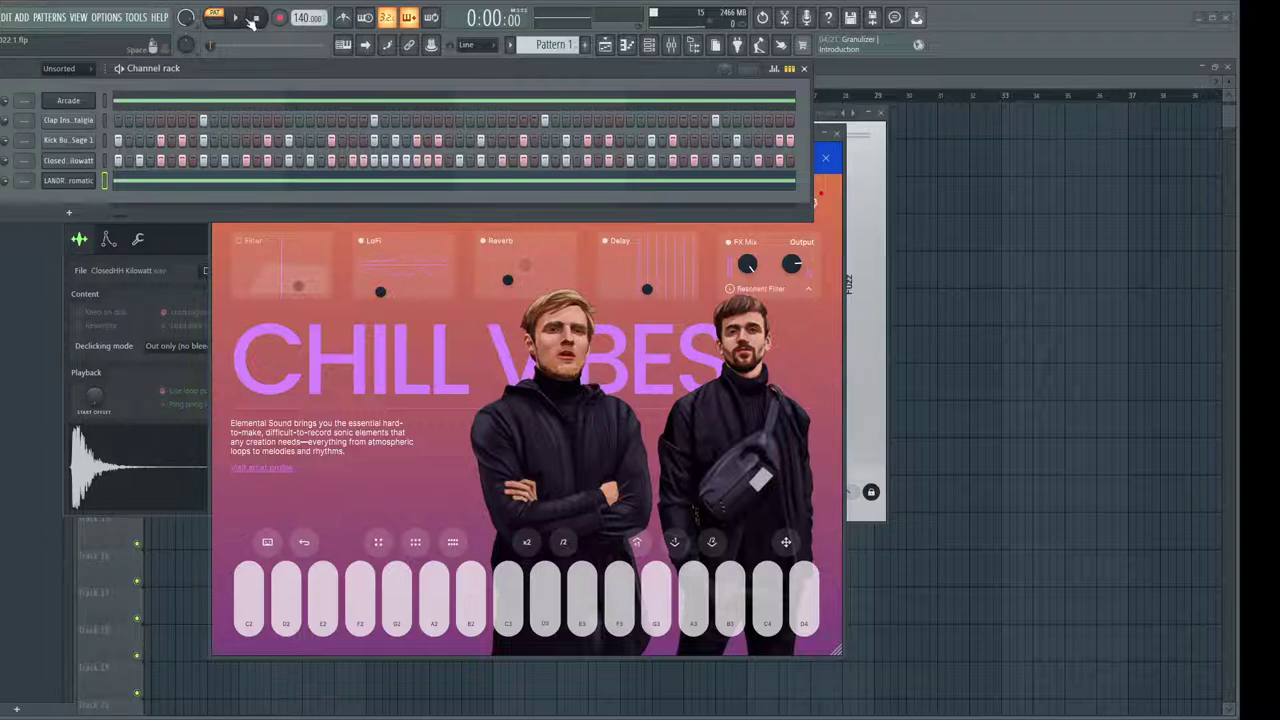
{"action": "left_click", "coordinate": [250, 19]}
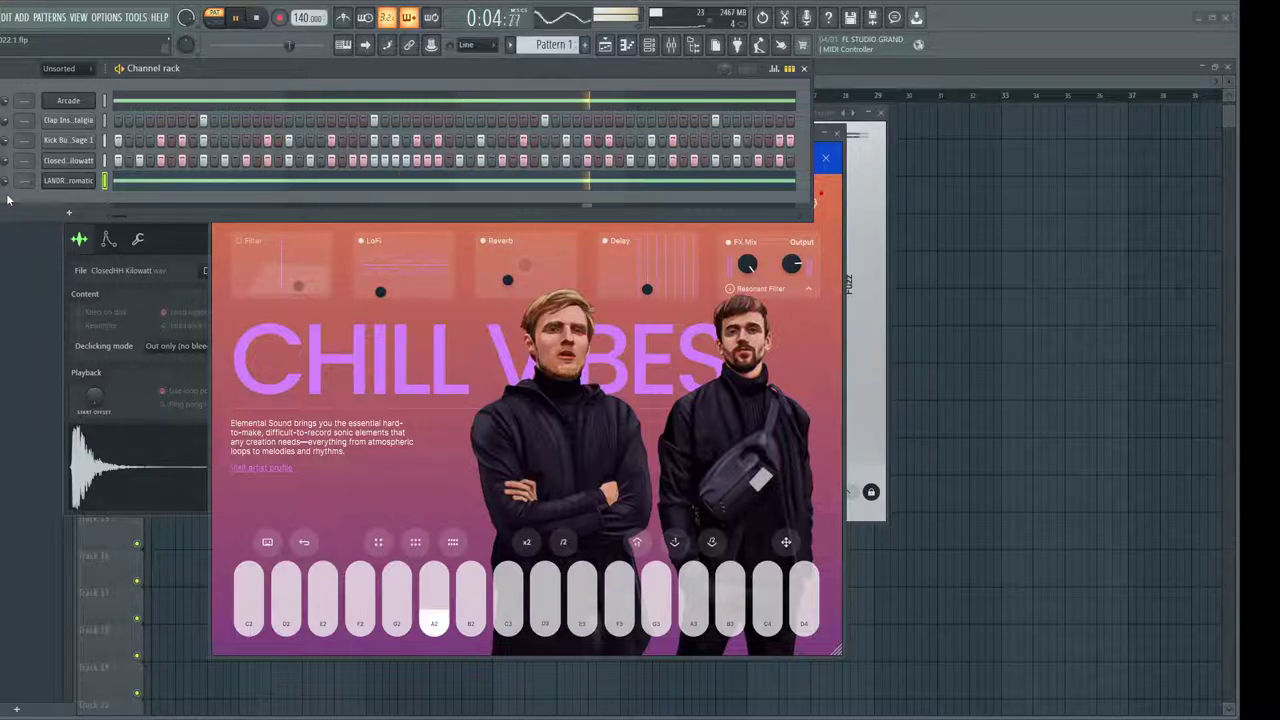
{"action": "left_click", "coordinate": [257, 19]}
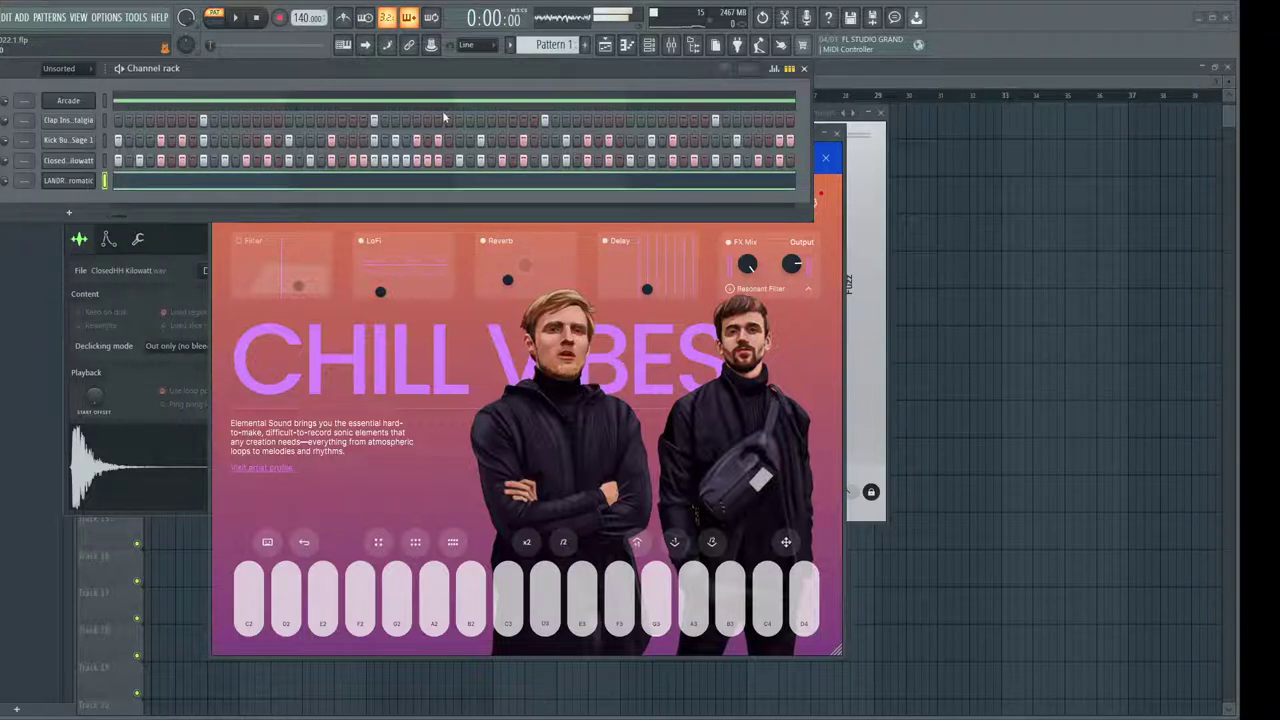
{"action": "left_click", "coordinate": [236, 19]}
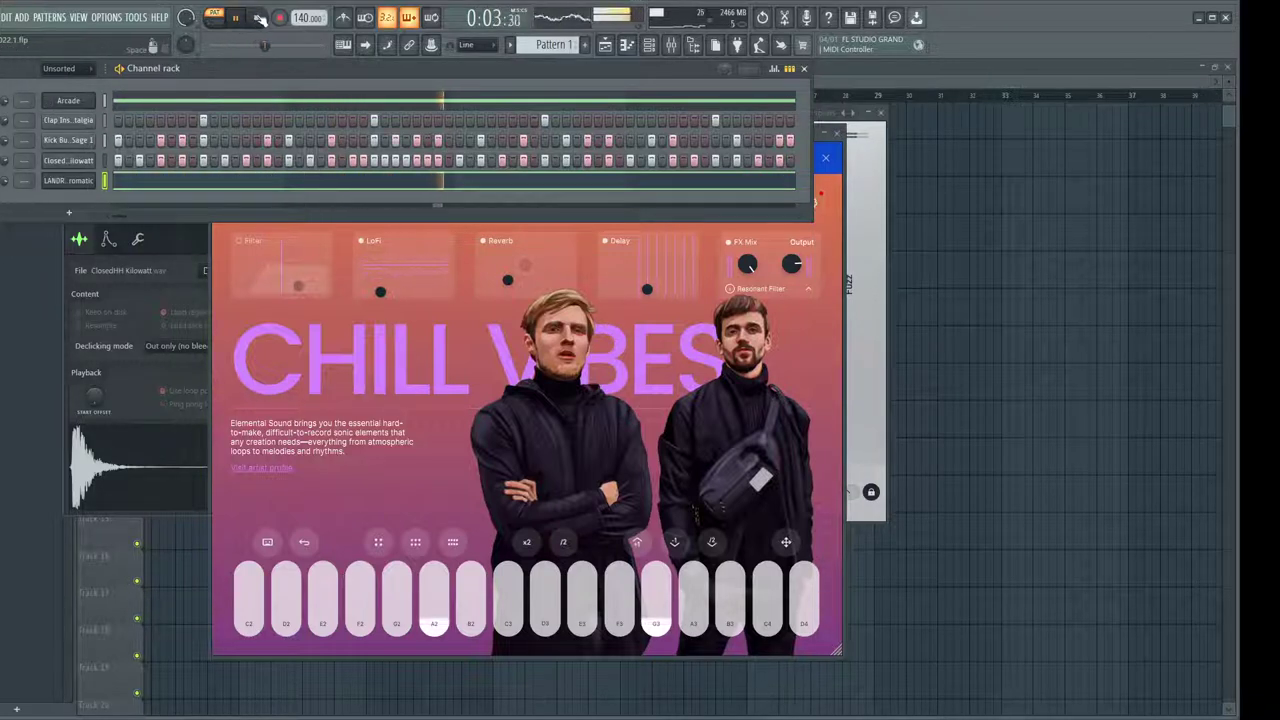
{"action": "left_click", "coordinate": [258, 19]}
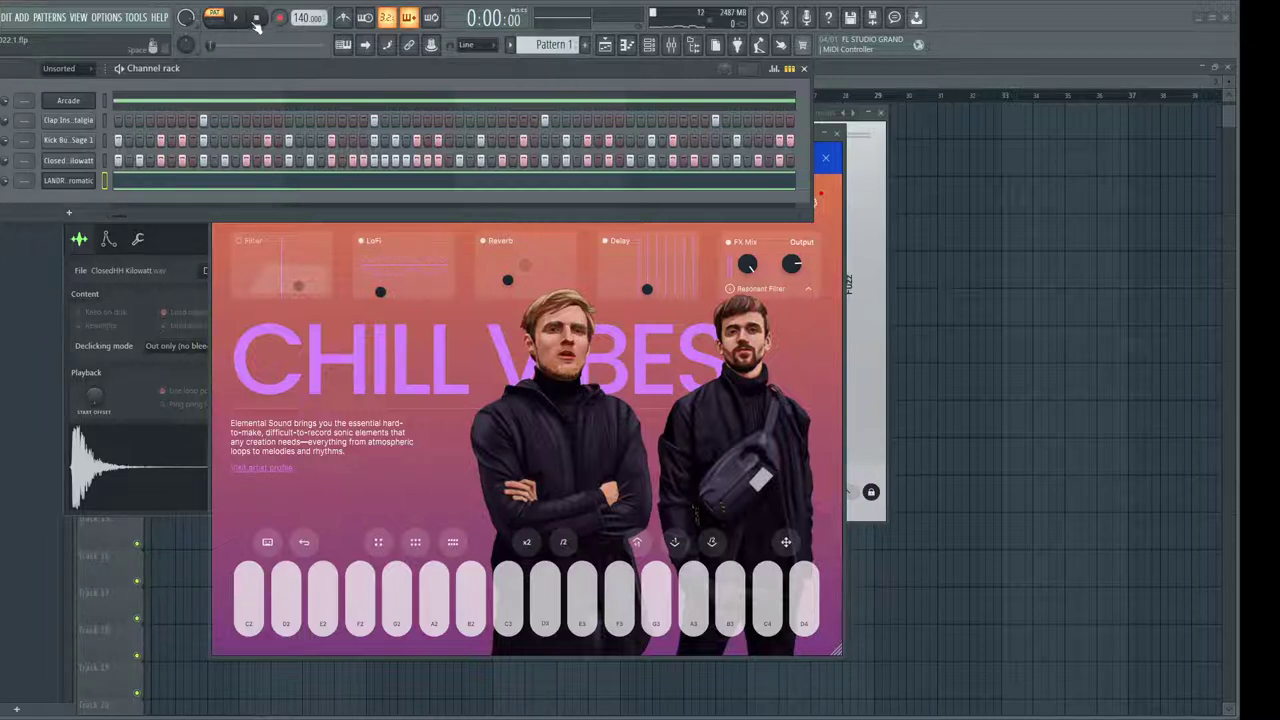
Adjust the master Parametric EQ 2 during playback: lower bands 2 and 6 slightly, flatten band 5, shift the band 7 high shelf upward in frequency
{"action": "left_click", "coordinate": [237, 19]}
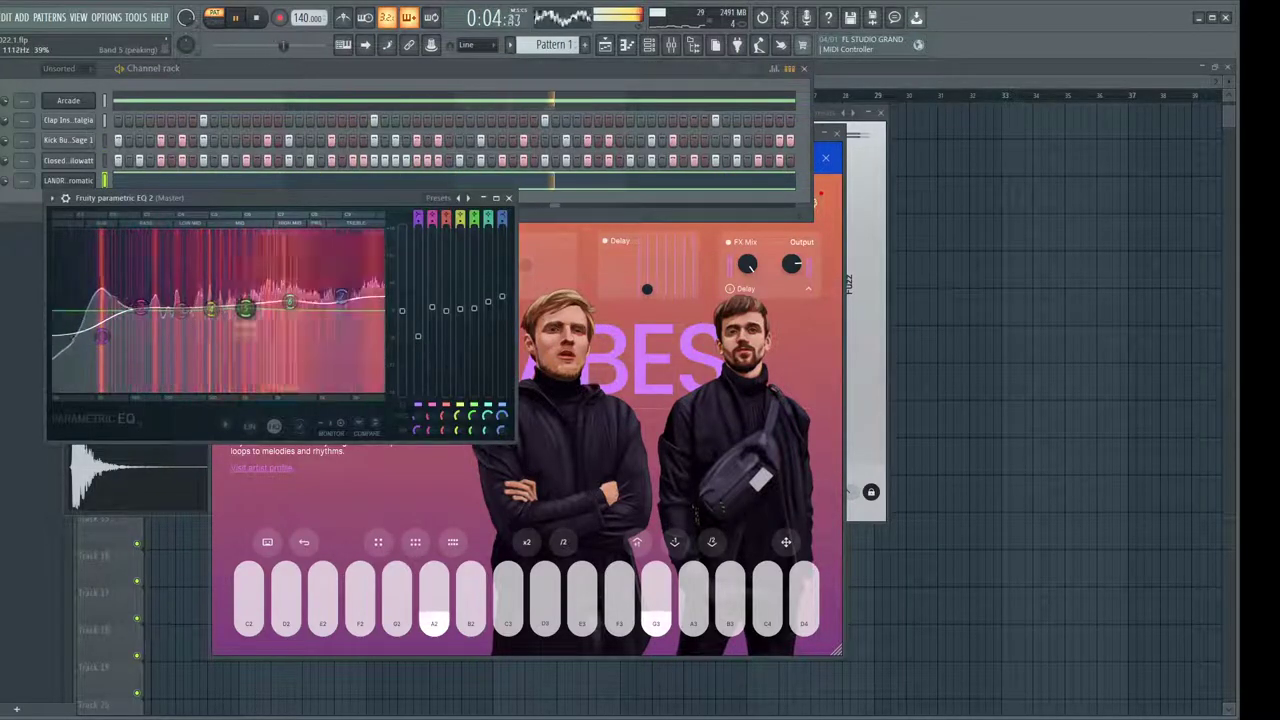
{"action": "left_click_drag", "start_coordinate": [247, 301], "coordinate": [251, 321]}
{"action": "left_click_drag", "start_coordinate": [141, 308], "coordinate": [141, 314]}
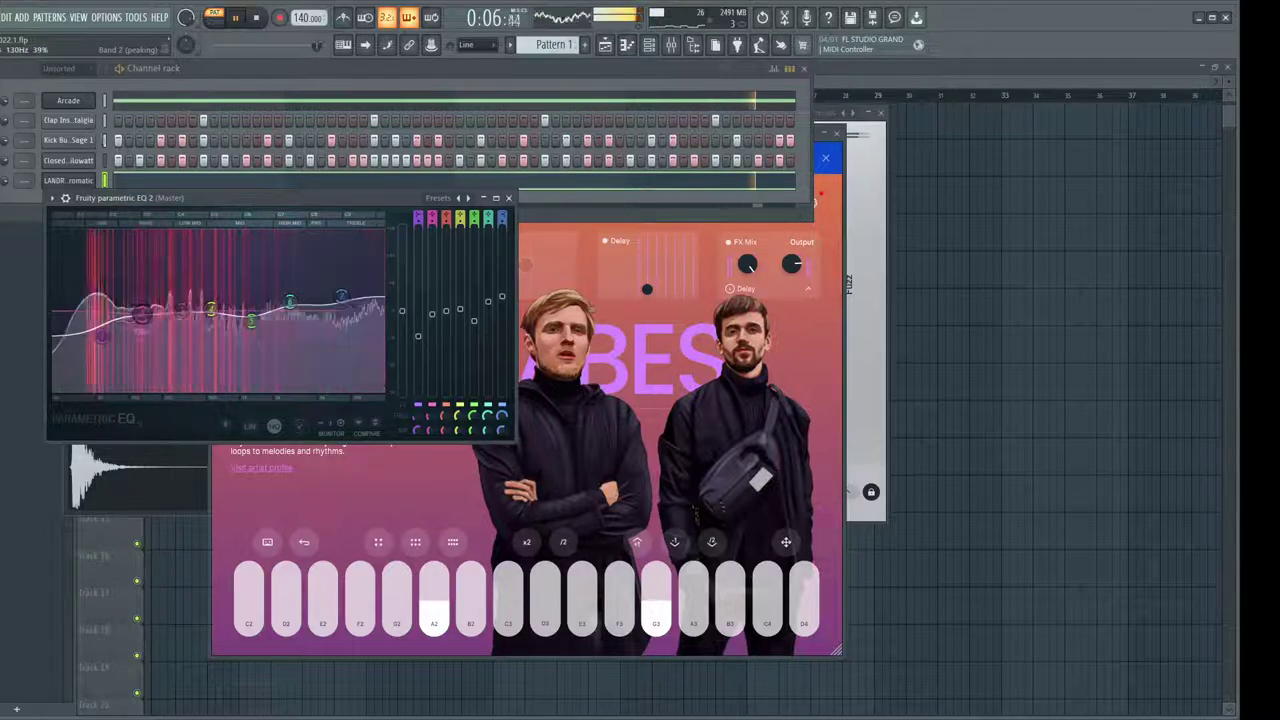
{"action": "left_click_drag", "start_coordinate": [291, 302], "coordinate": [356, 301]}
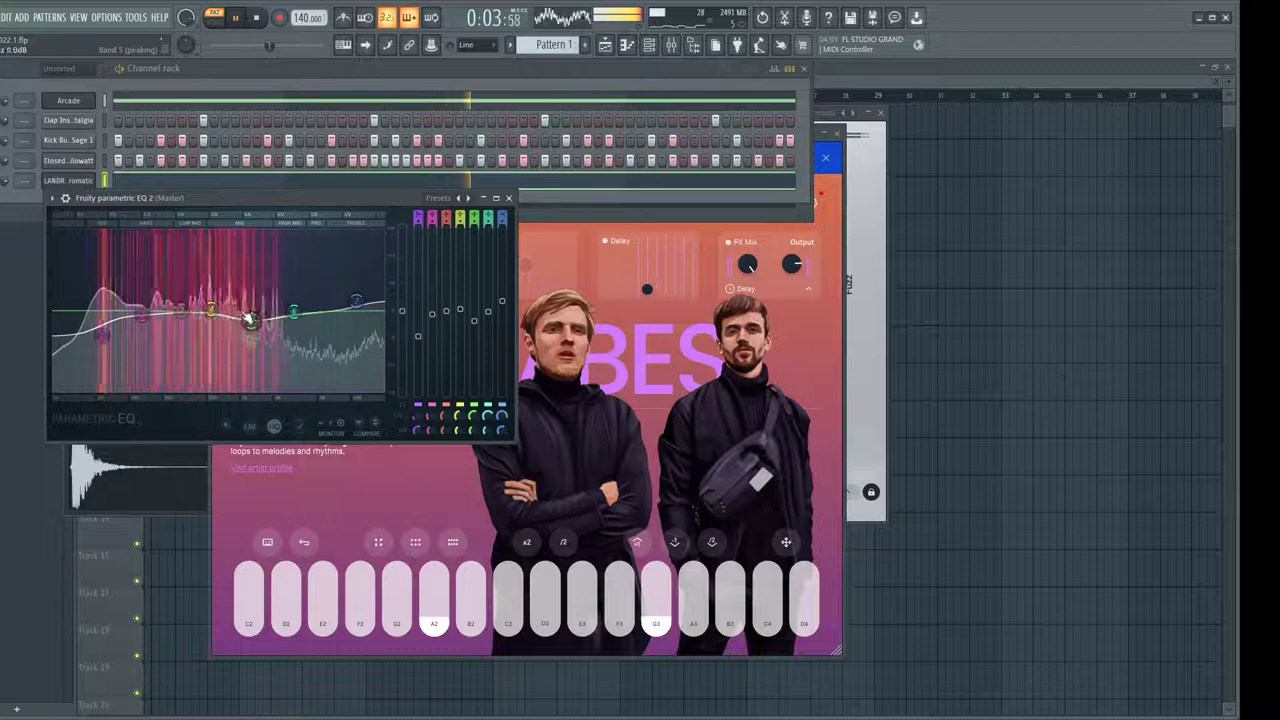
{"action": "left_click_drag", "start_coordinate": [250, 320], "coordinate": [251, 314]}
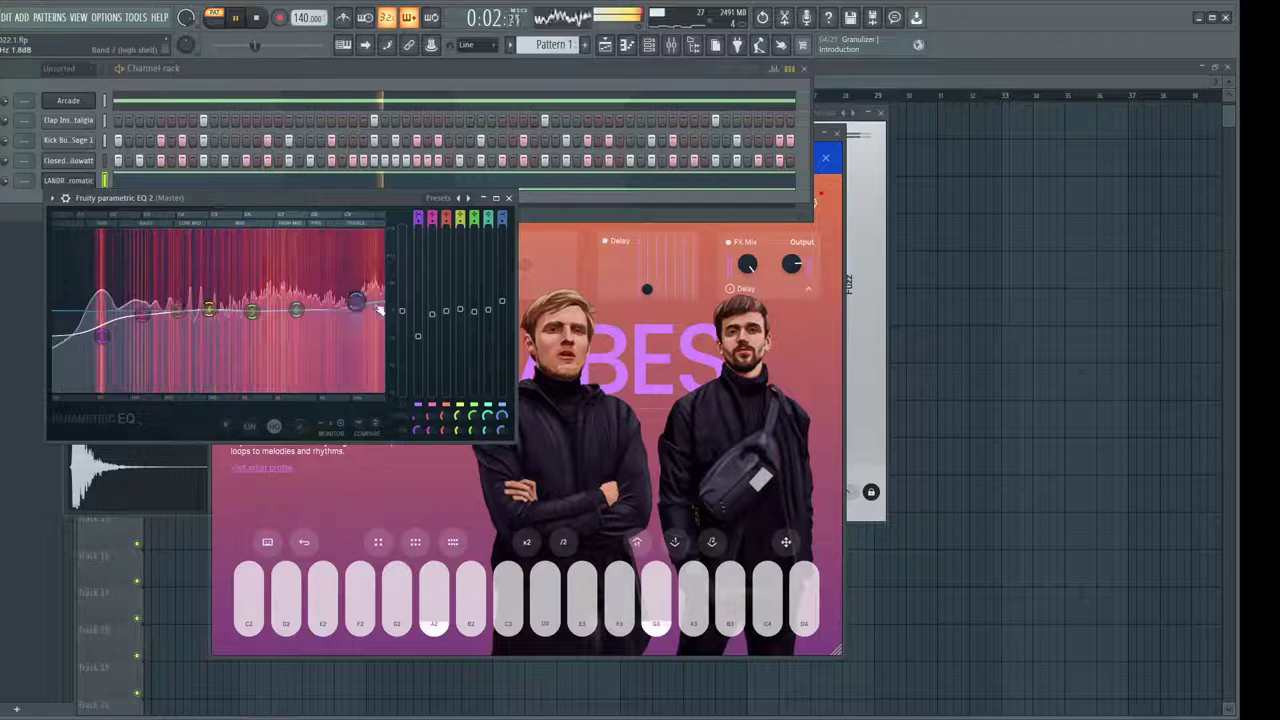
{"action": "left_click_drag", "start_coordinate": [357, 301], "coordinate": [353, 296]}
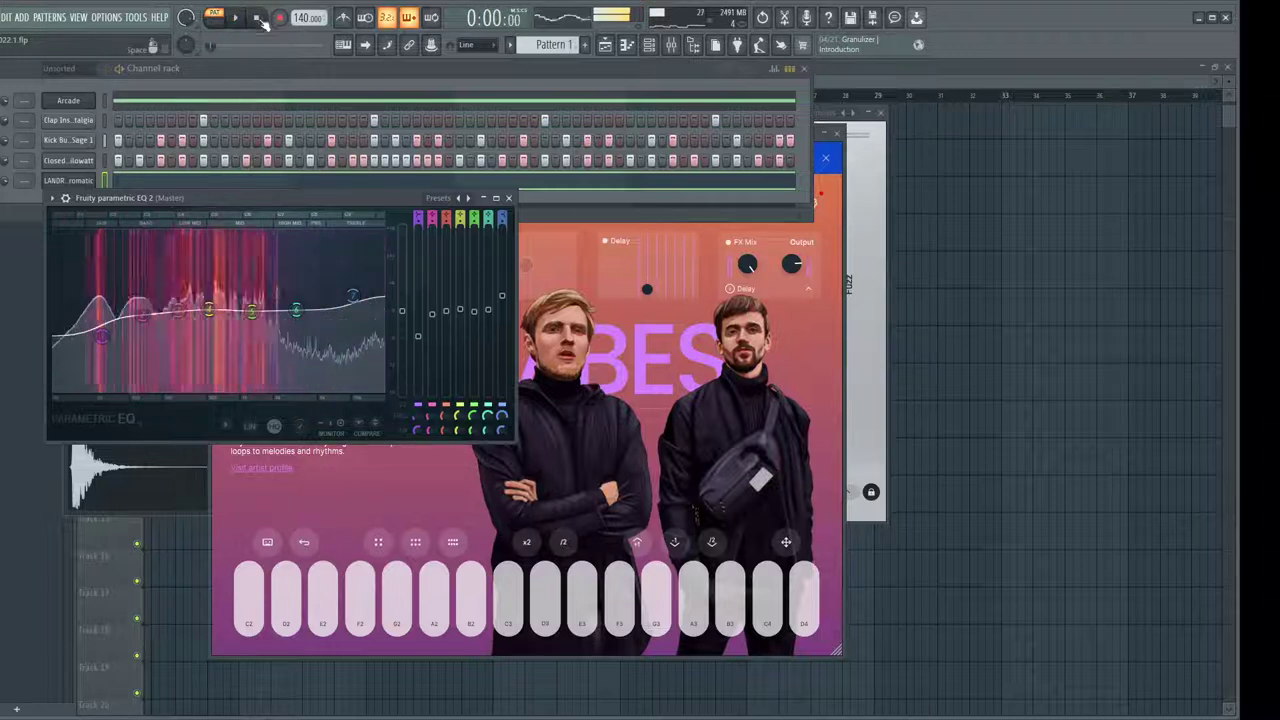
{"action": "key", "text": "space"}
Return to the Chill Vibes set list in LANDR Chromatic and preview the Una Corda set
{"action": "left_click", "coordinate": [562, 303]}
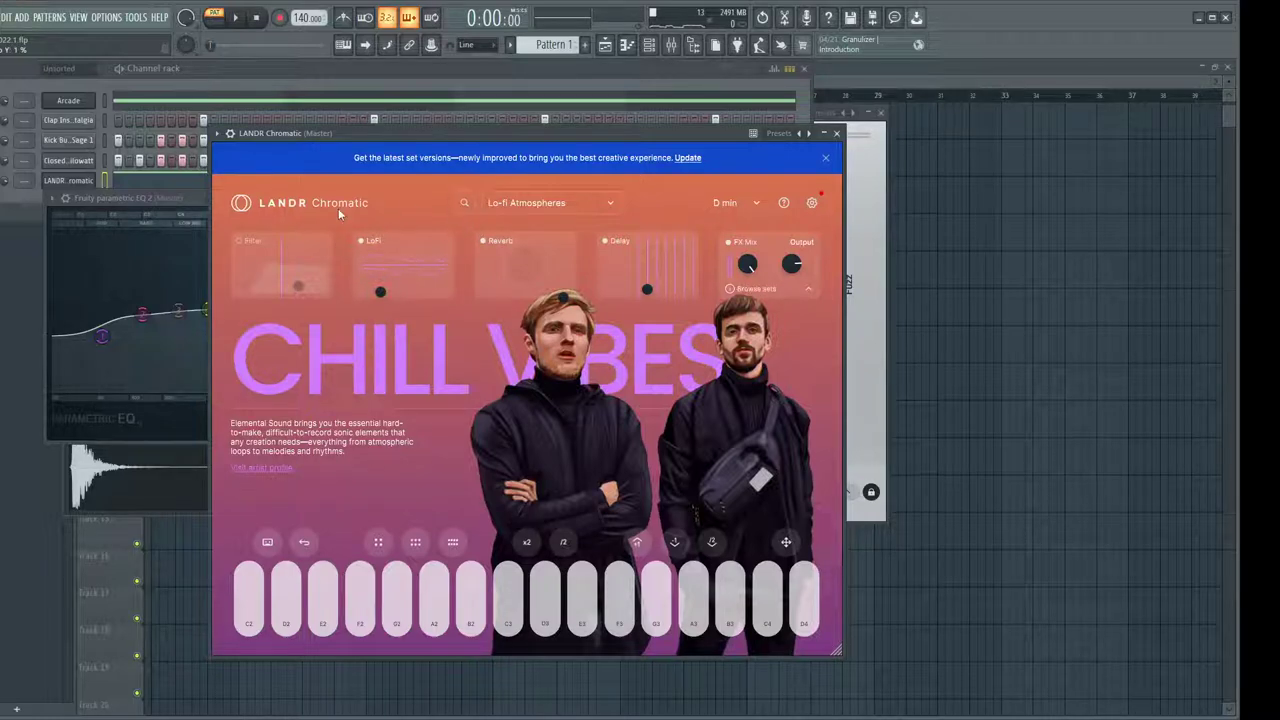
{"action": "left_click", "coordinate": [464, 202]}
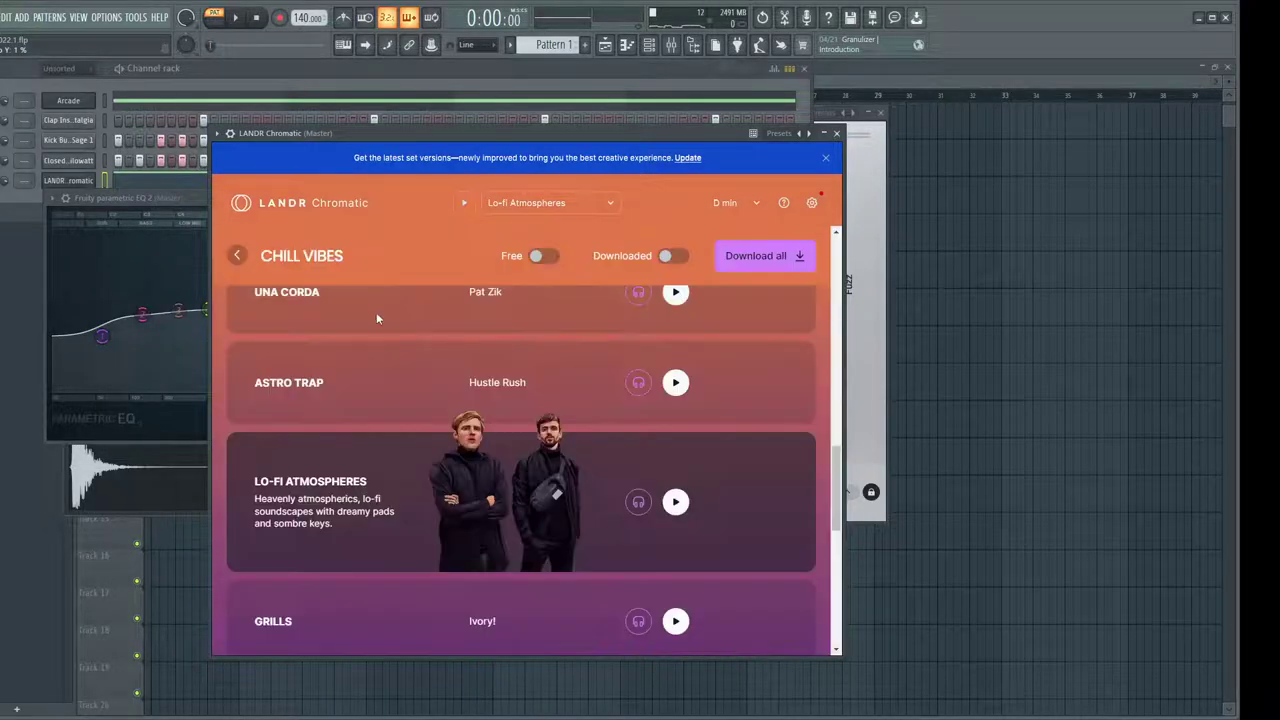
{"action": "scroll", "coordinate": [420, 337], "scroll_direction": "up", "scroll_amount": 1}
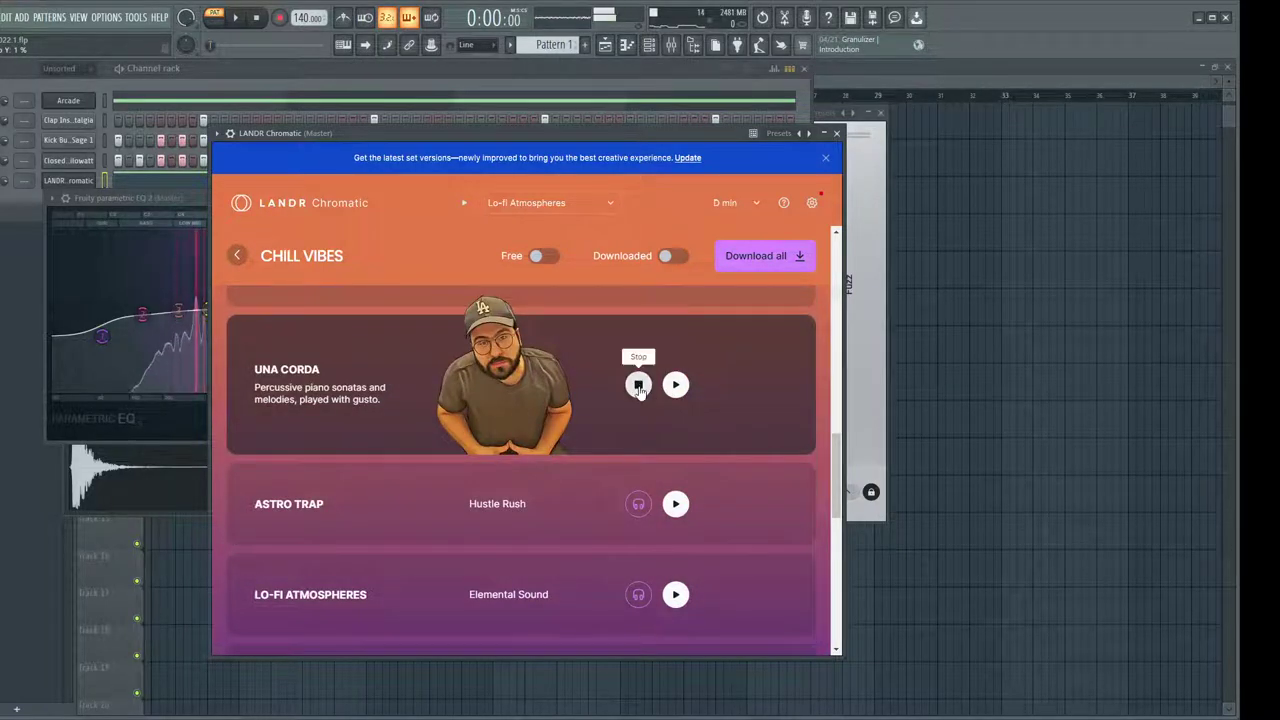
{"action": "scroll", "coordinate": [639, 390], "scroll_direction": "down", "scroll_amount": 3}
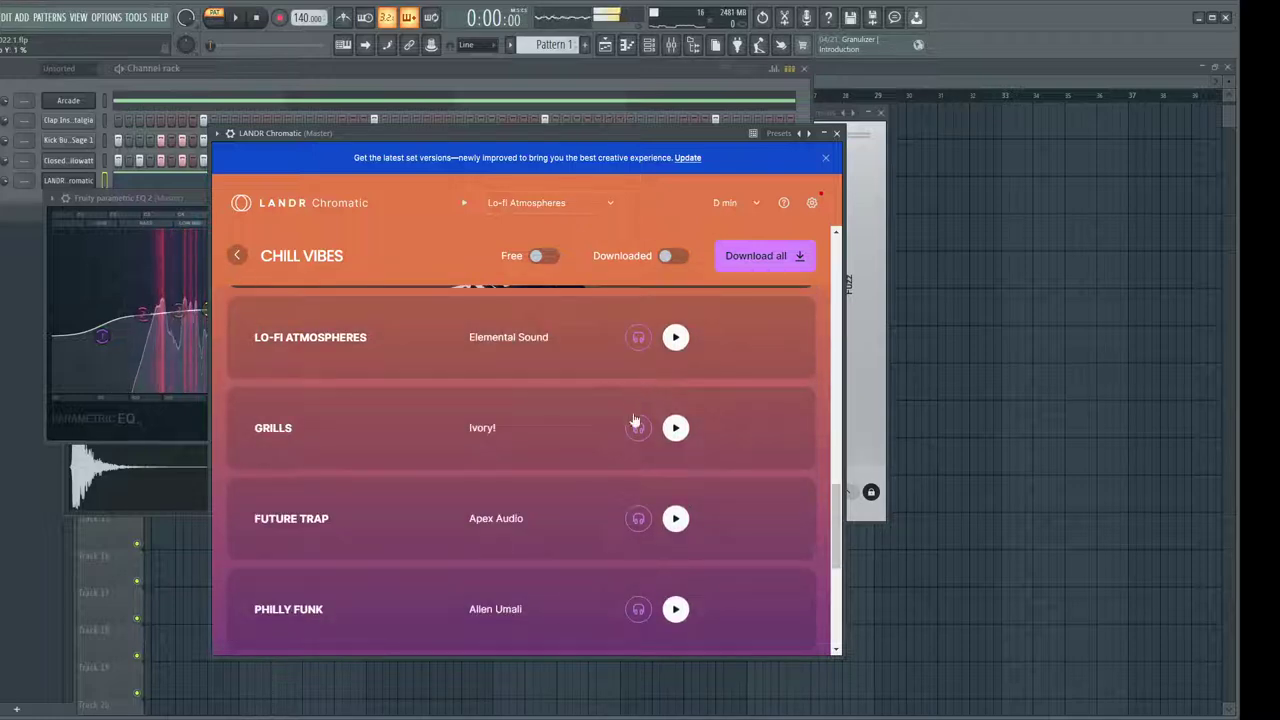
Preview the Grills set, load it into LANDR Chromatic and audition it with the pattern
{"action": "mouse_move", "coordinate": [631, 408]}
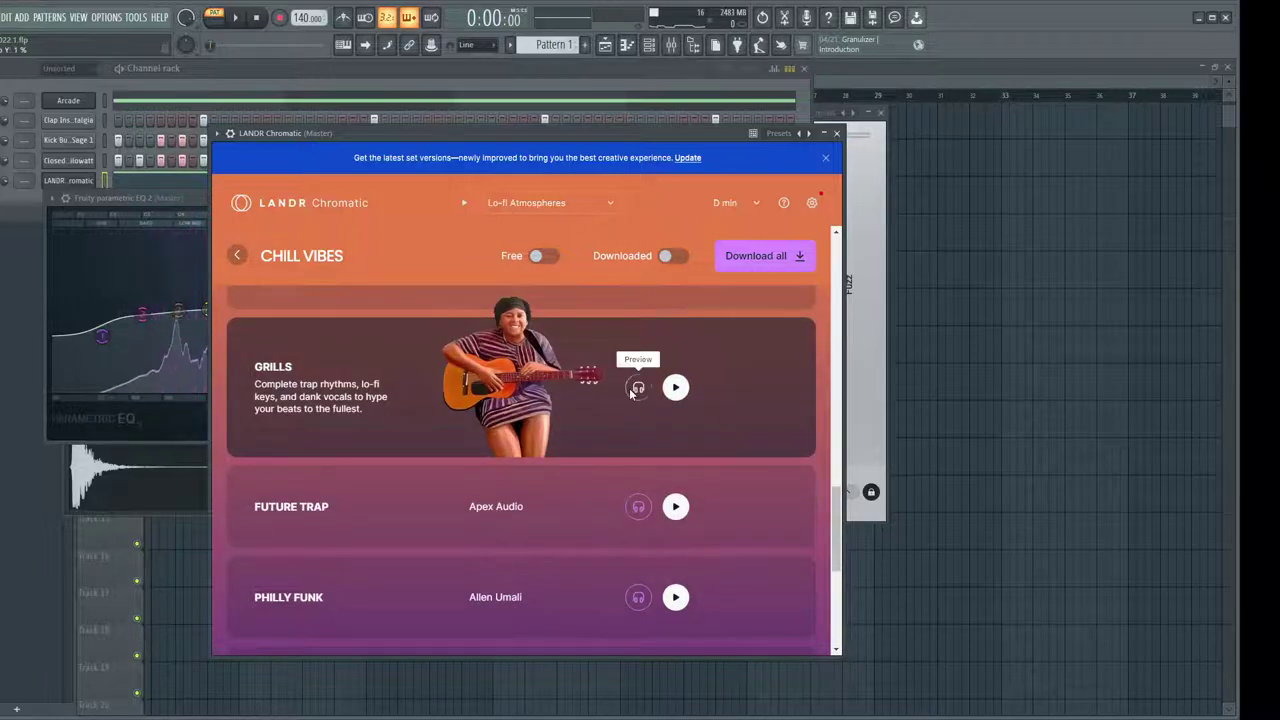
{"action": "left_click", "coordinate": [632, 391]}
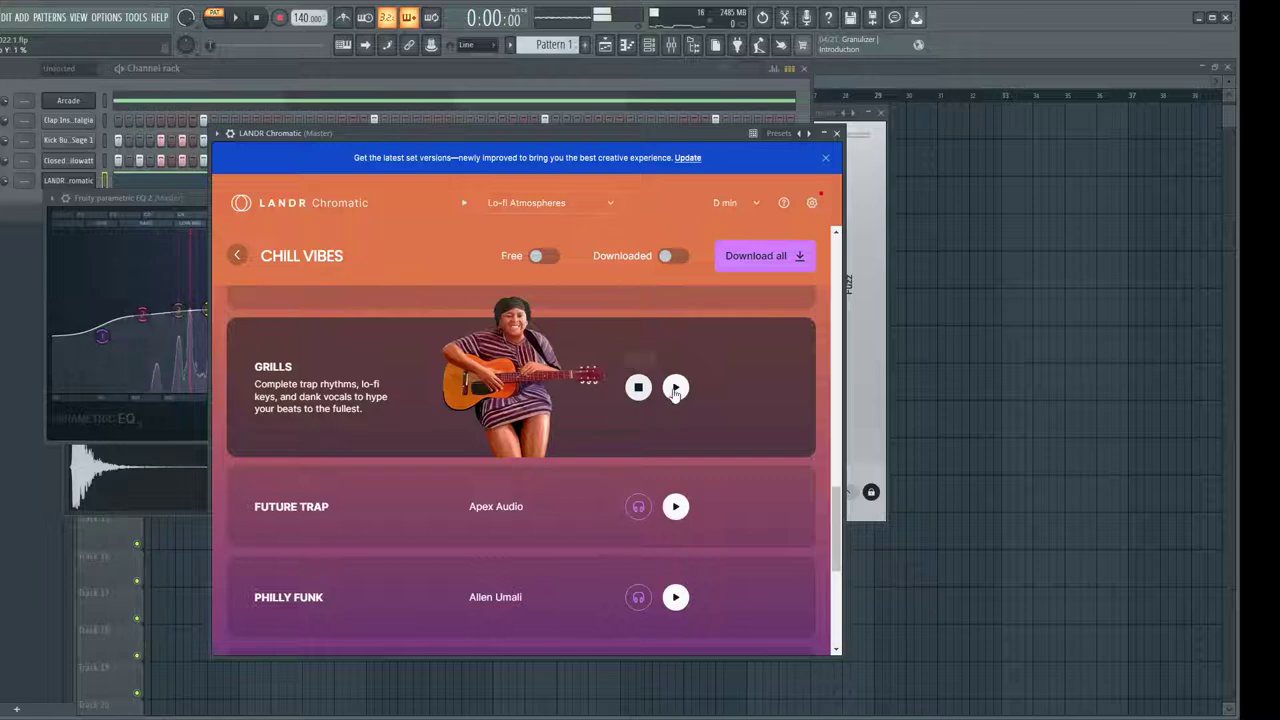
{"action": "left_click", "coordinate": [631, 420]}
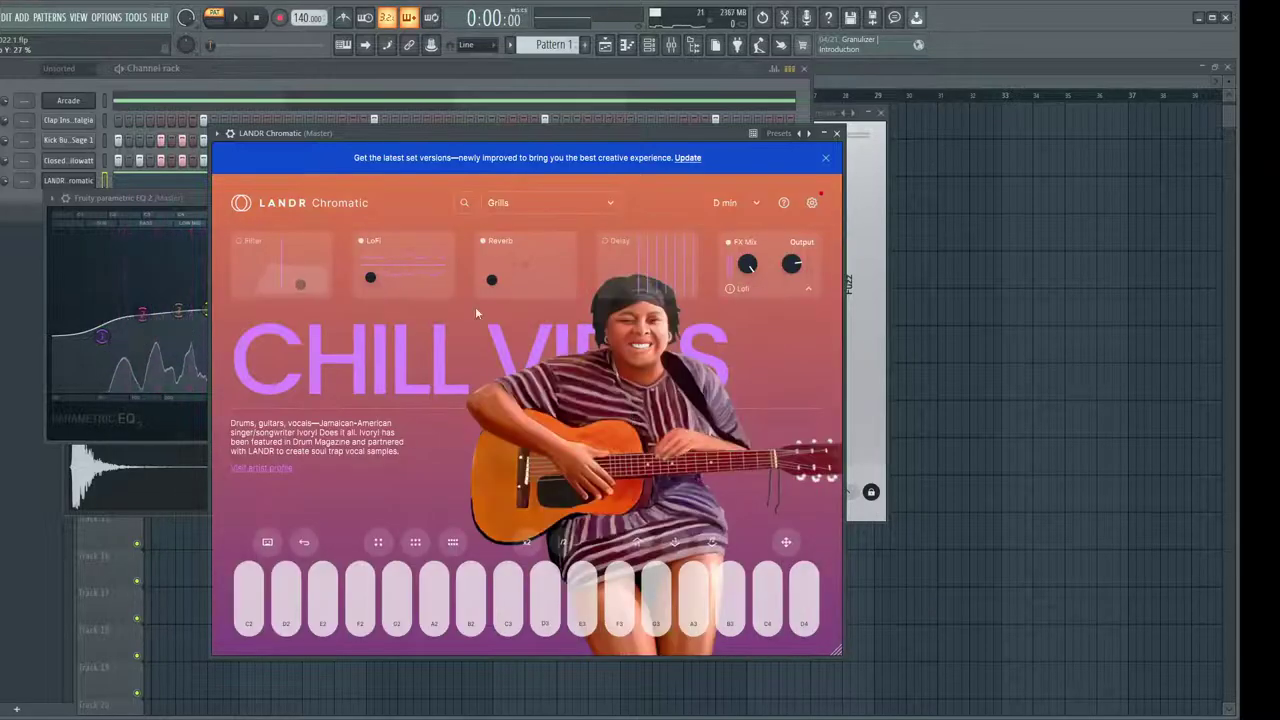
{"action": "left_click", "coordinate": [238, 19]}
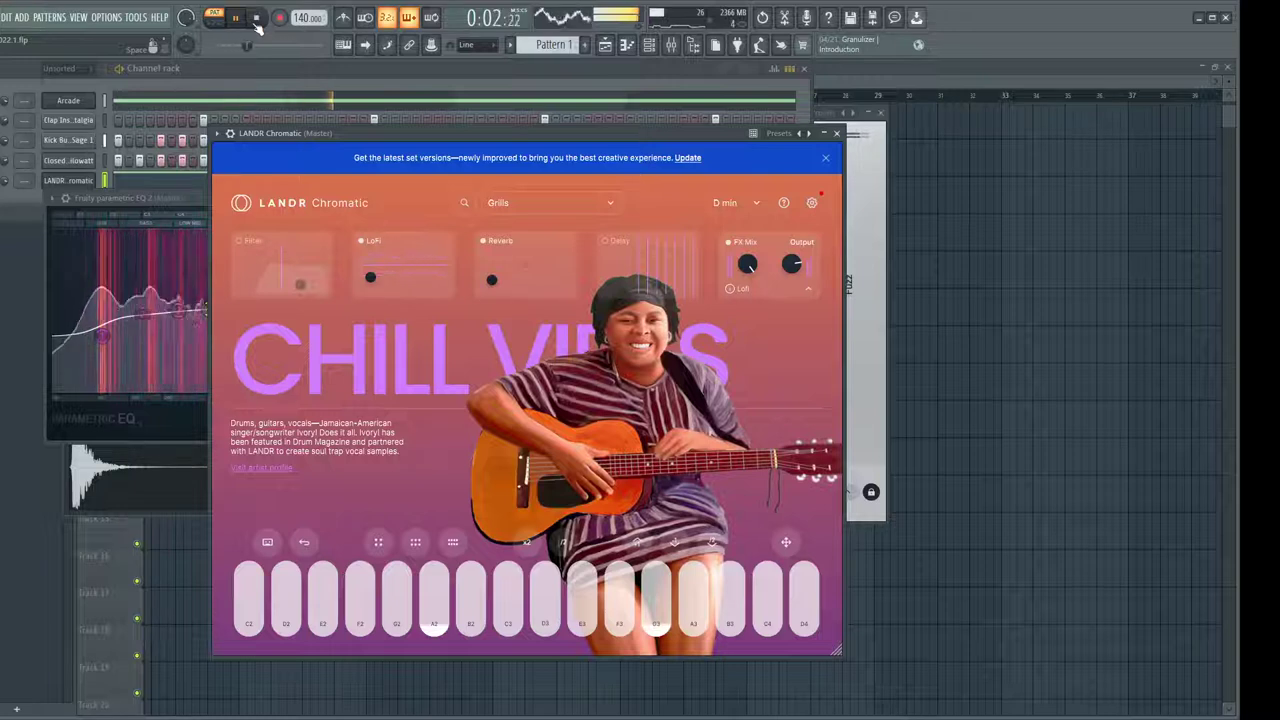
{"action": "left_click", "coordinate": [256, 19]}
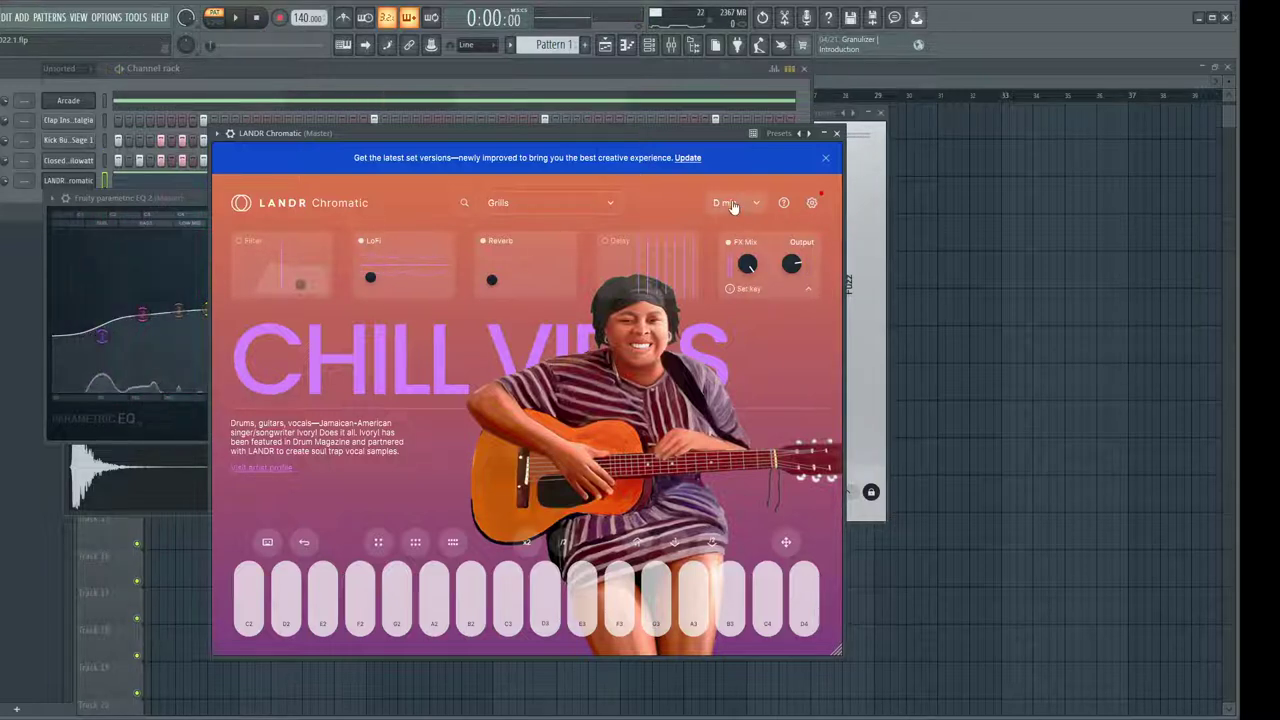
Set the LANDR Chromatic key to E minor and play the pattern to check the match
{"action": "left_click", "coordinate": [733, 205]}
{"action": "left_click", "coordinate": [617, 330]}
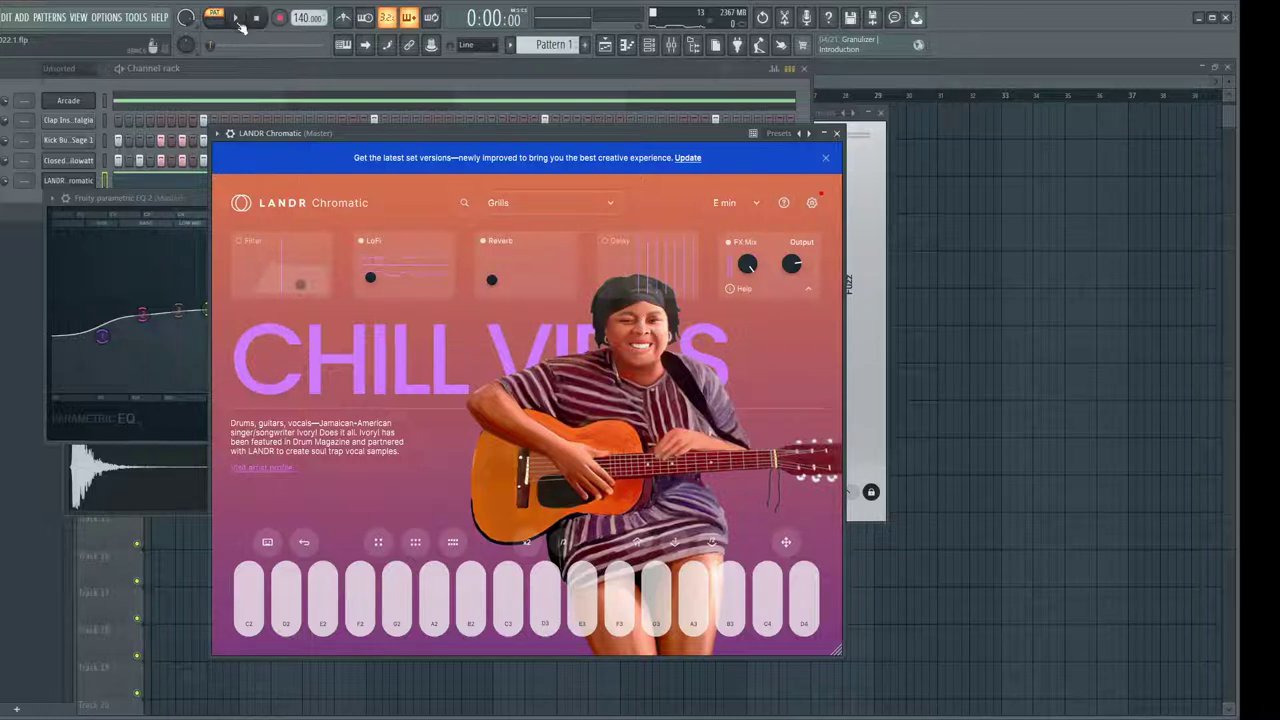
{"action": "left_click", "coordinate": [237, 19]}
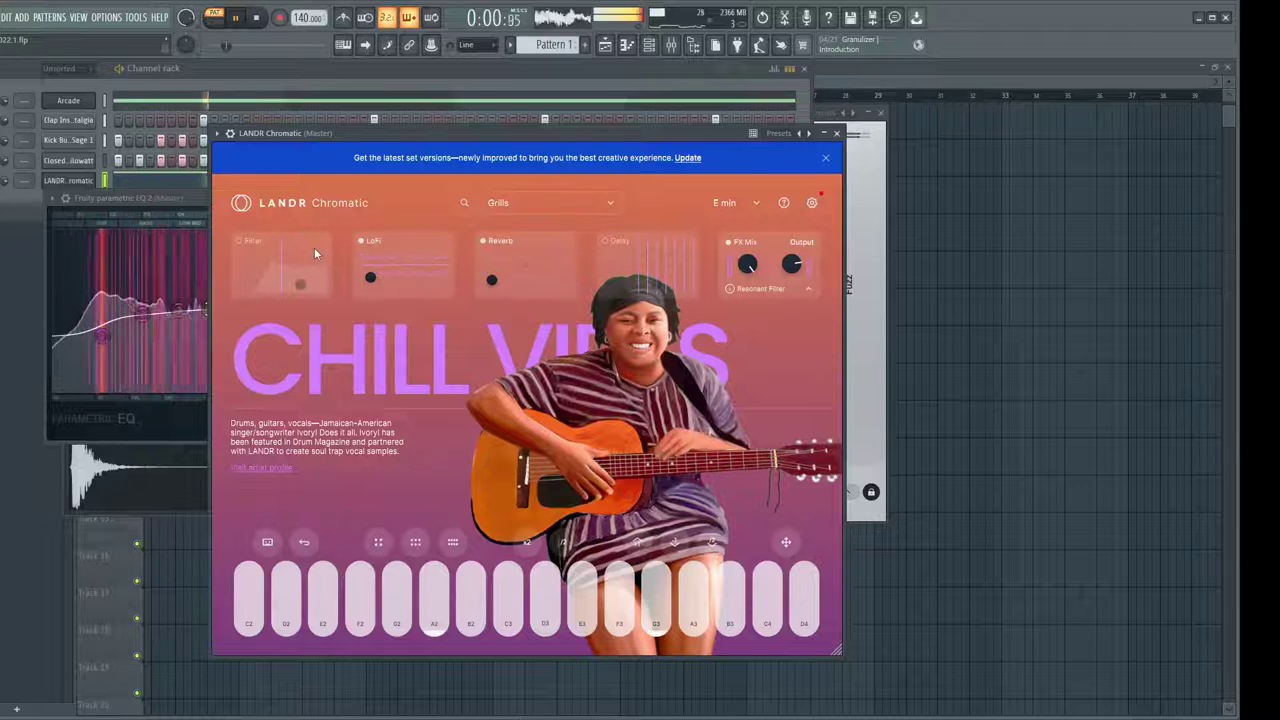
{"action": "left_click", "coordinate": [257, 22]}
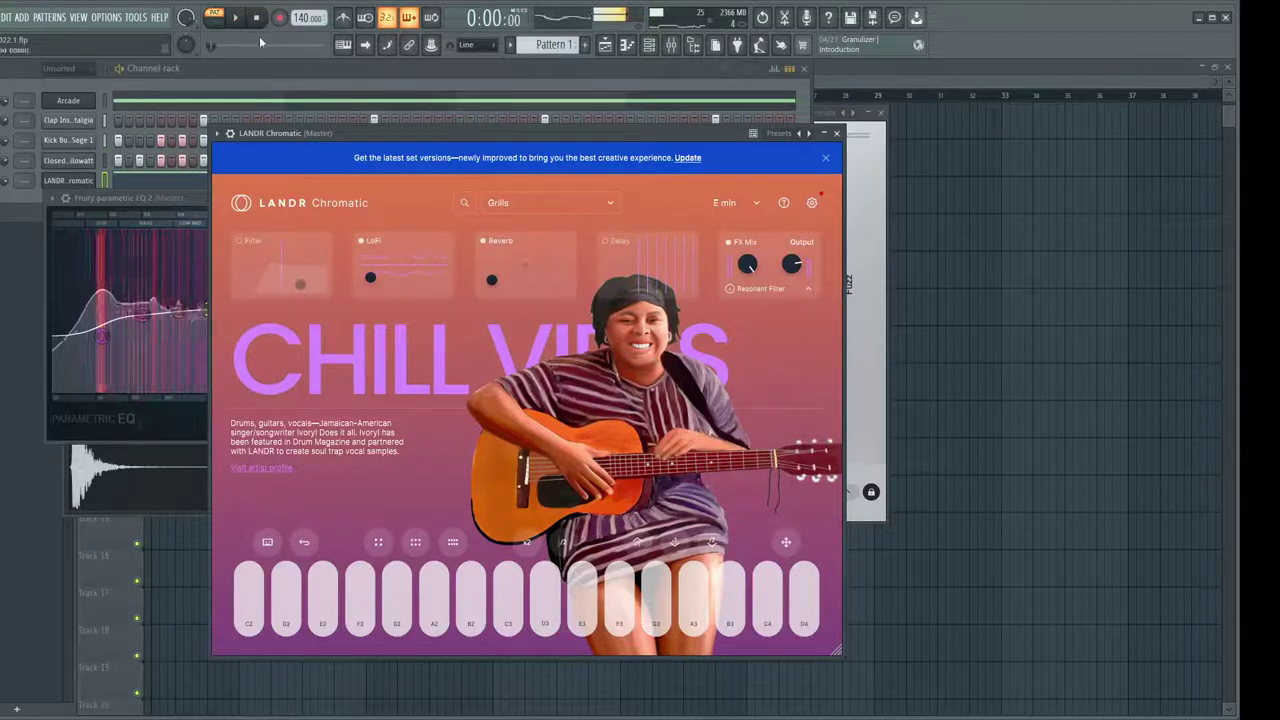
Load the Soul Food set into LANDR Chromatic and move its window below the channel rack while the pattern plays
{"action": "left_click", "coordinate": [492, 206]}
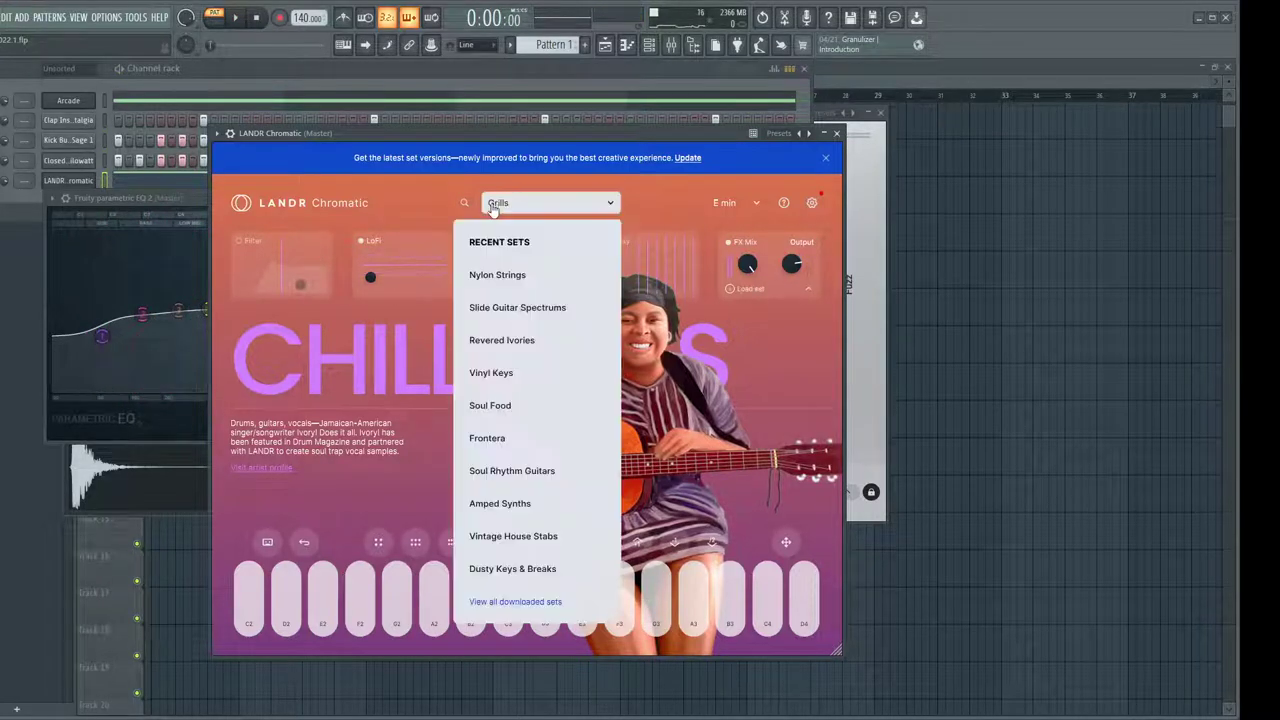
{"action": "left_click", "coordinate": [497, 408]}
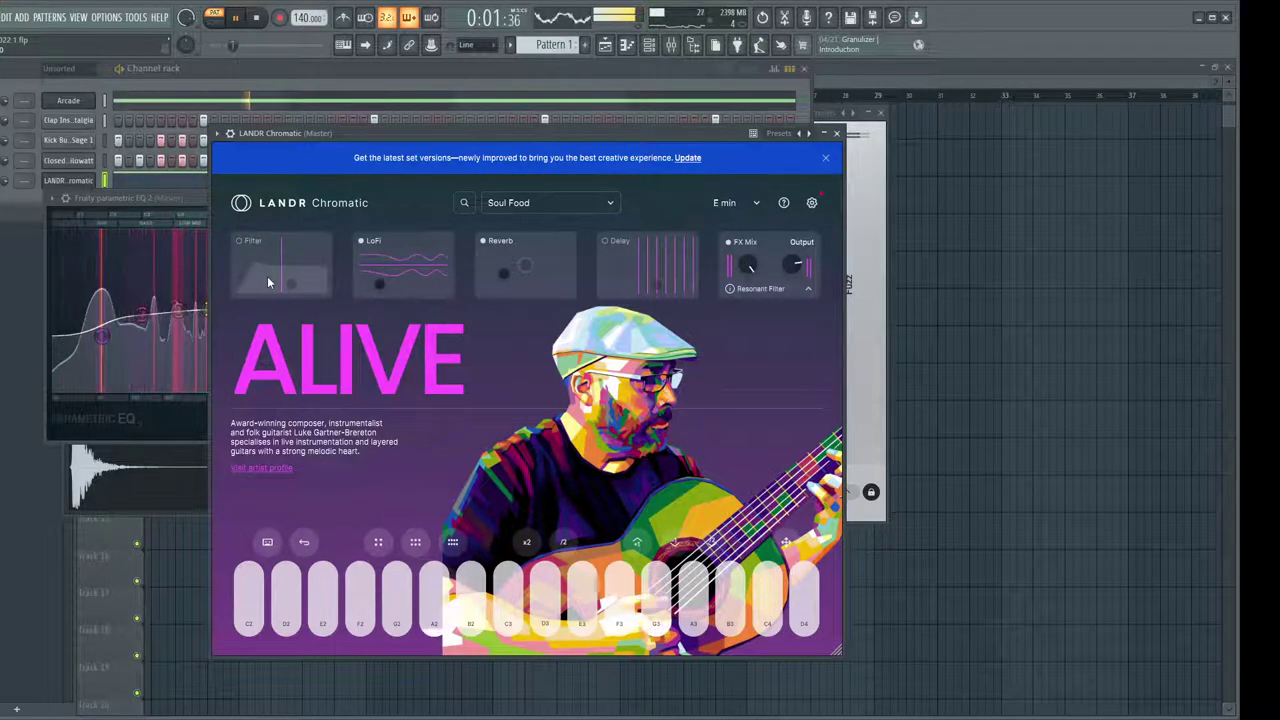
{"action": "key", "text": "alt+F8"}
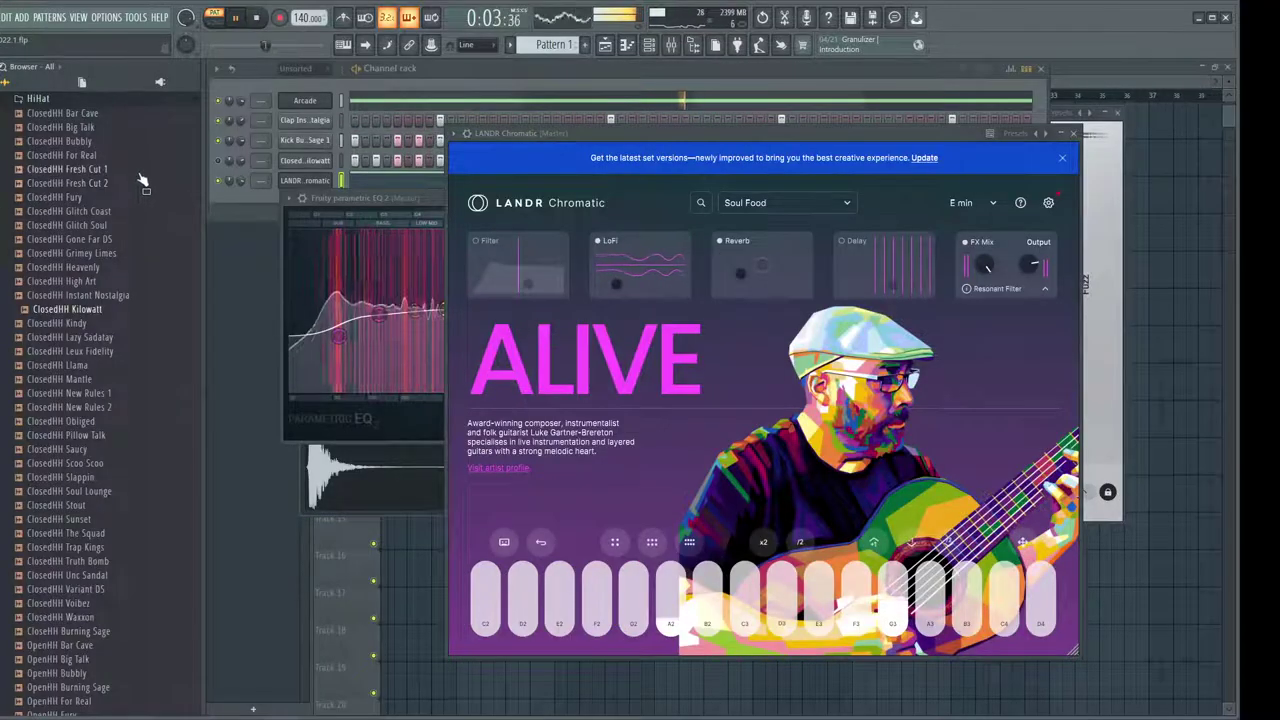
{"action": "key", "text": "alt+F8"}
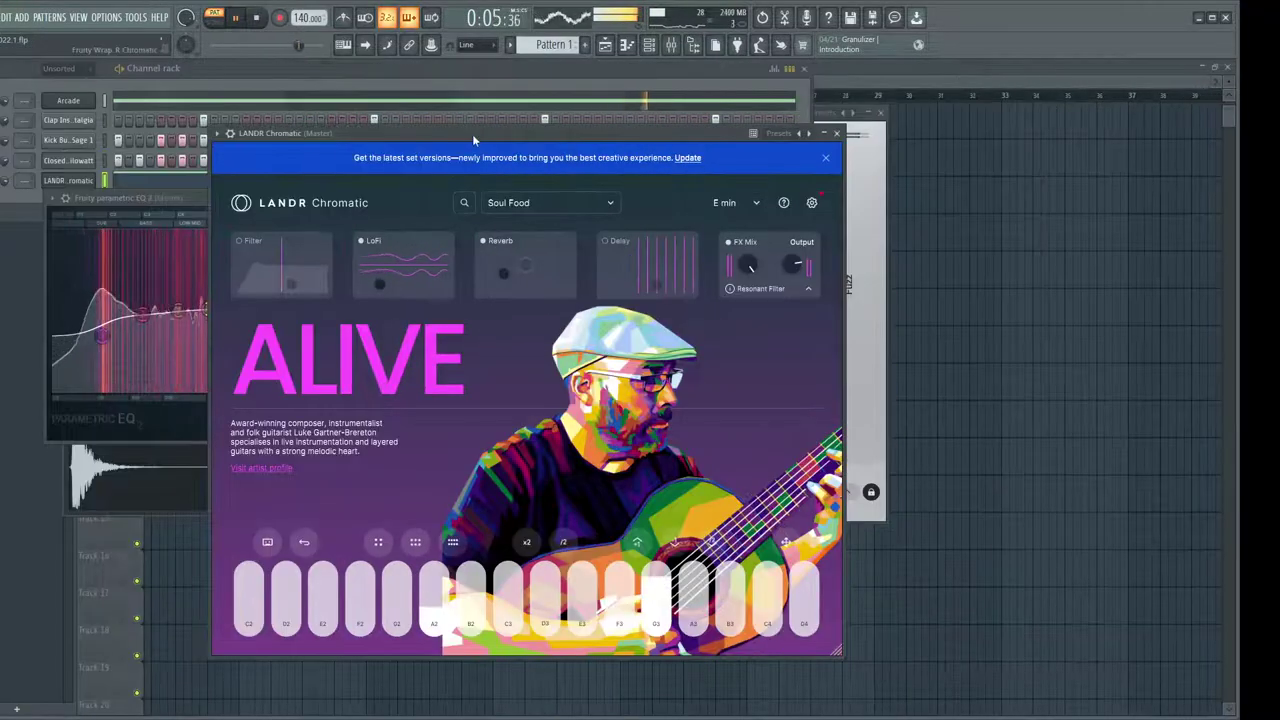
{"action": "left_click_drag", "start_coordinate": [474, 140], "coordinate": [548, 330]}
{"action": "key", "text": "alt+F8"}
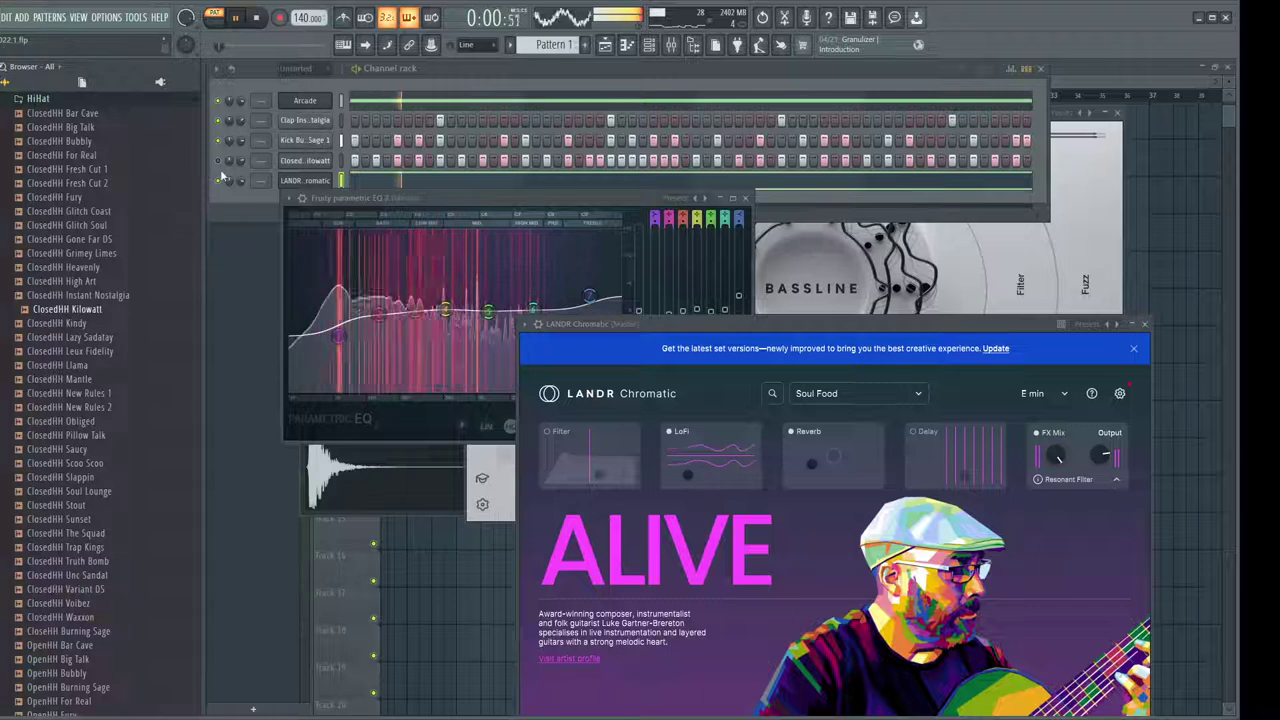
{"action": "key", "text": "alt+F8"}
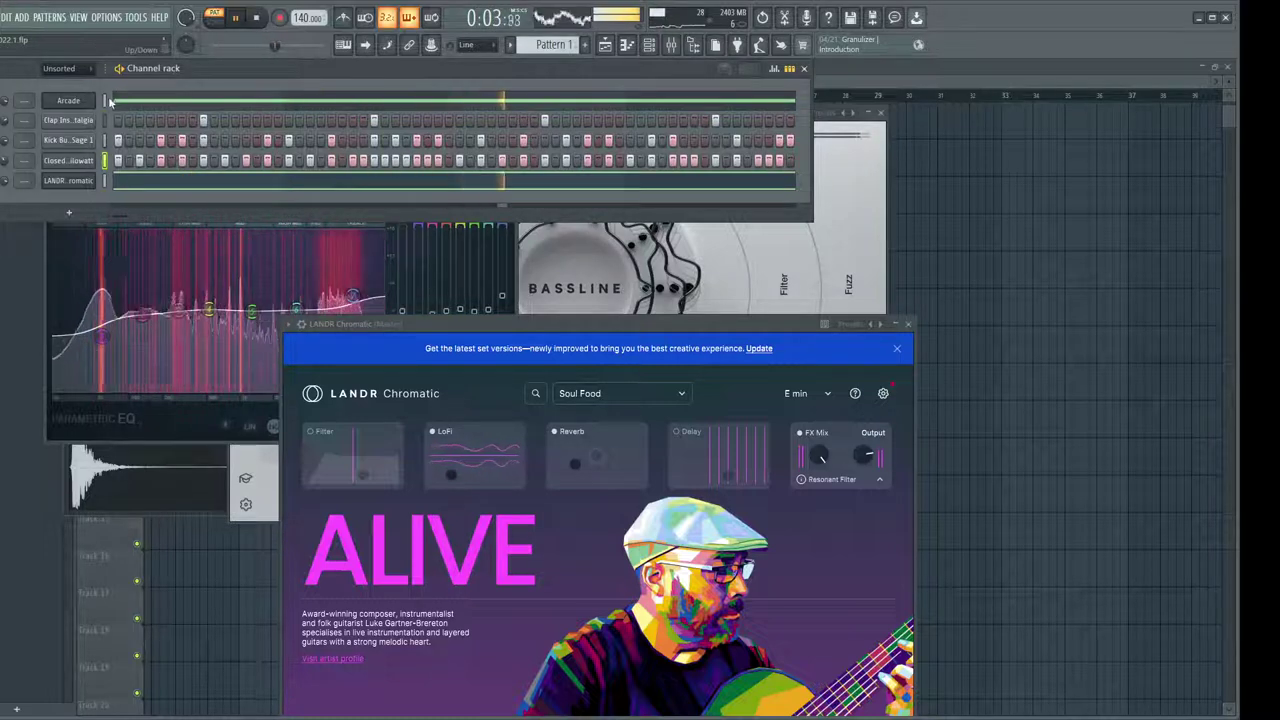
Select all five channels and route them to consecutive mixer tracks starting from the Master track
{"action": "left_click_drag", "start_coordinate": [107, 100], "coordinate": [113, 212]}
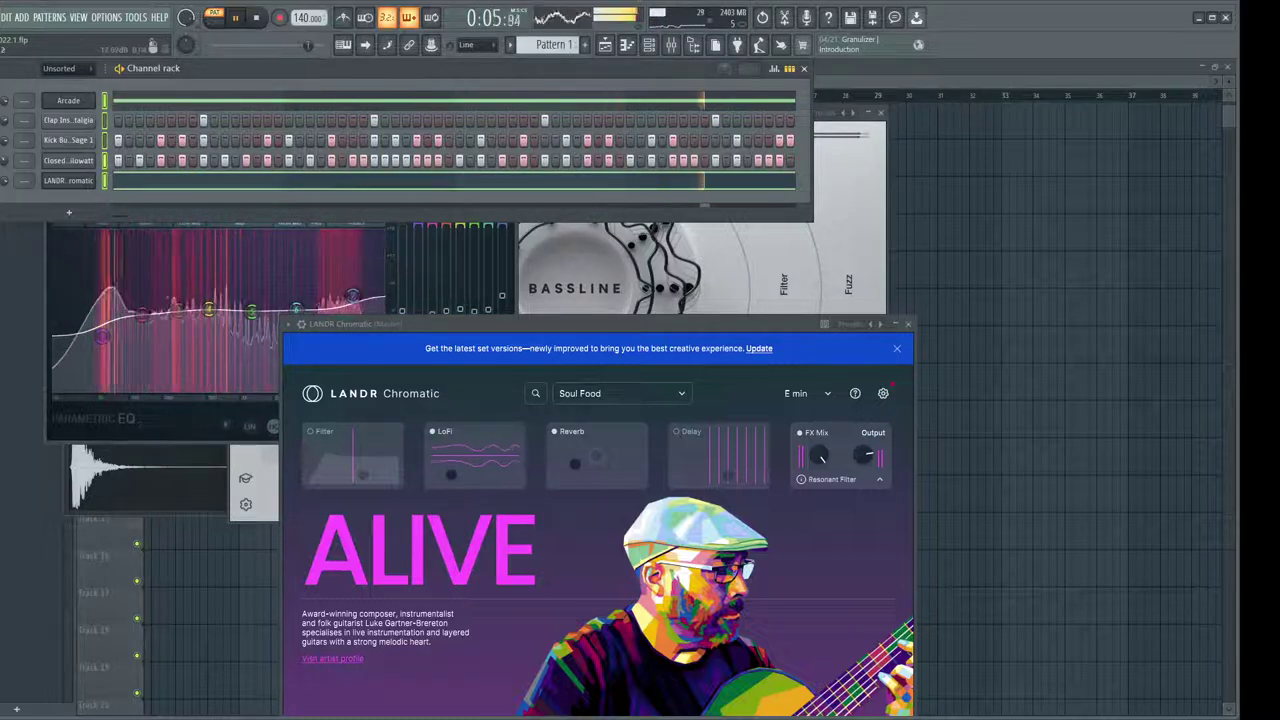
{"action": "key", "text": "F9"}
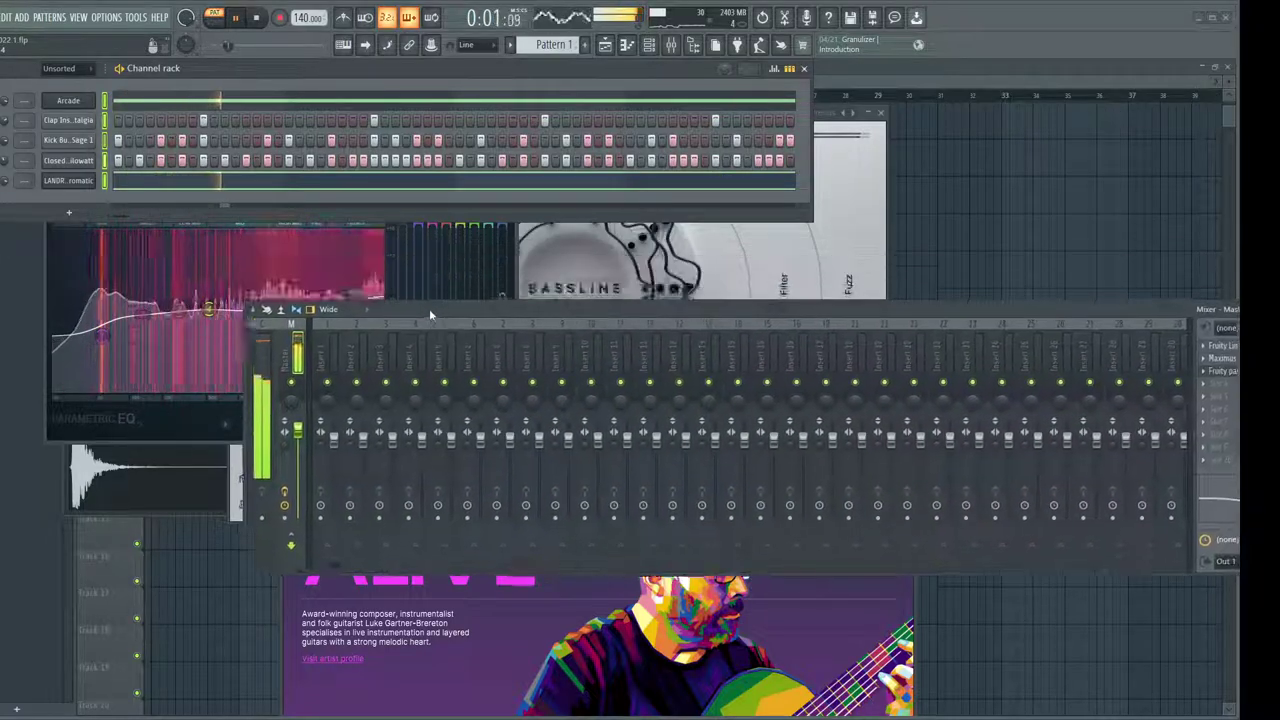
{"action": "left_click_drag", "start_coordinate": [429, 308], "coordinate": [324, 292]}
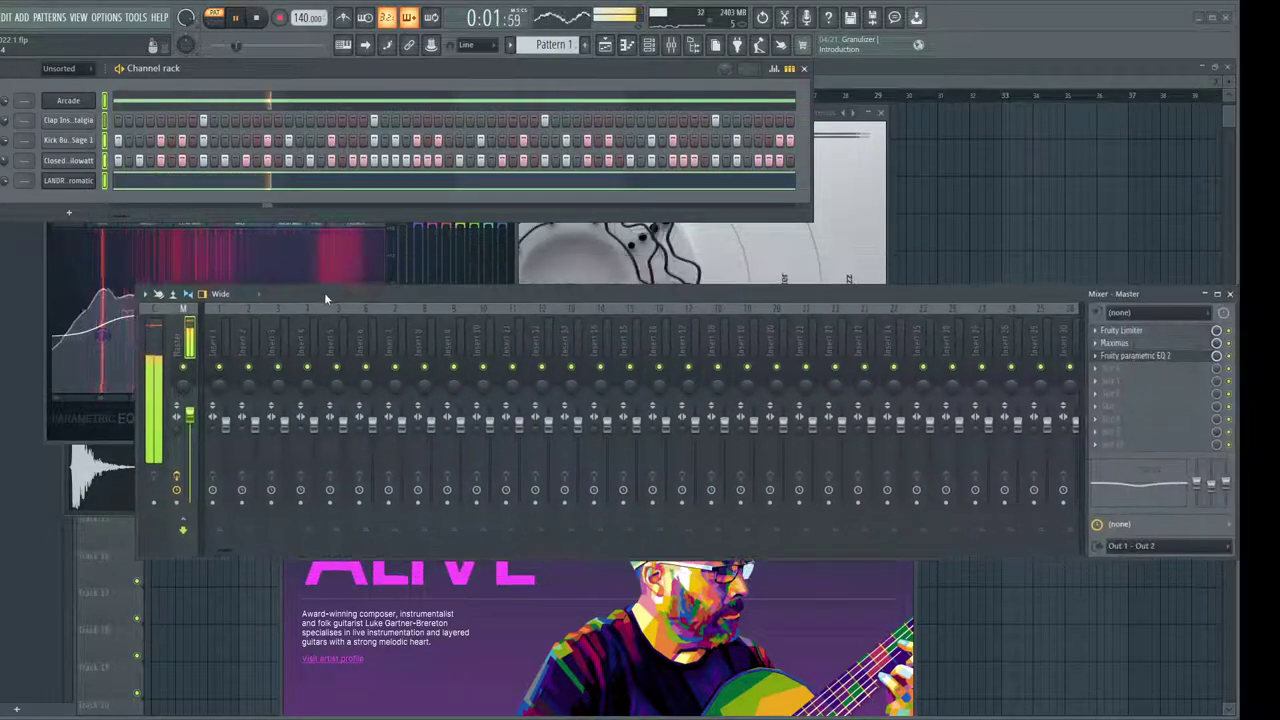
{"action": "right_click", "coordinate": [190, 340]}
{"action": "mouse_move", "coordinate": [243, 384]}
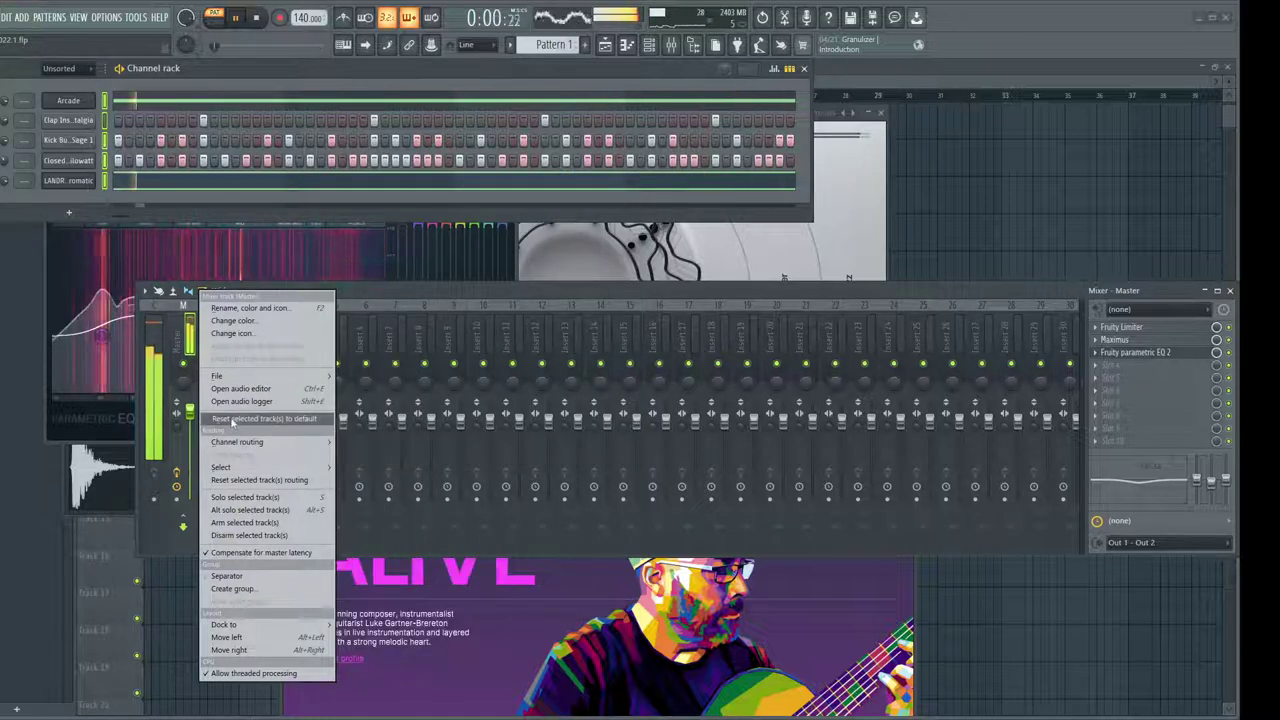
{"action": "mouse_move", "coordinate": [230, 447]}
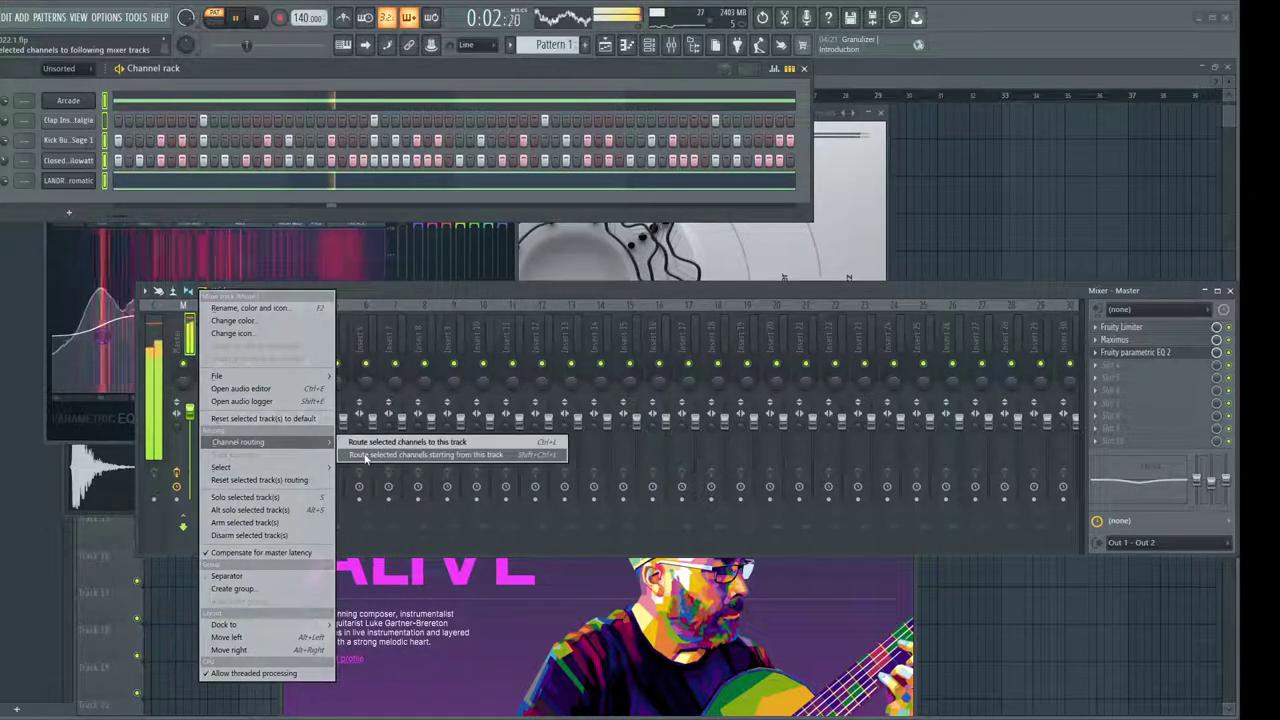
{"action": "left_click", "coordinate": [364, 454]}
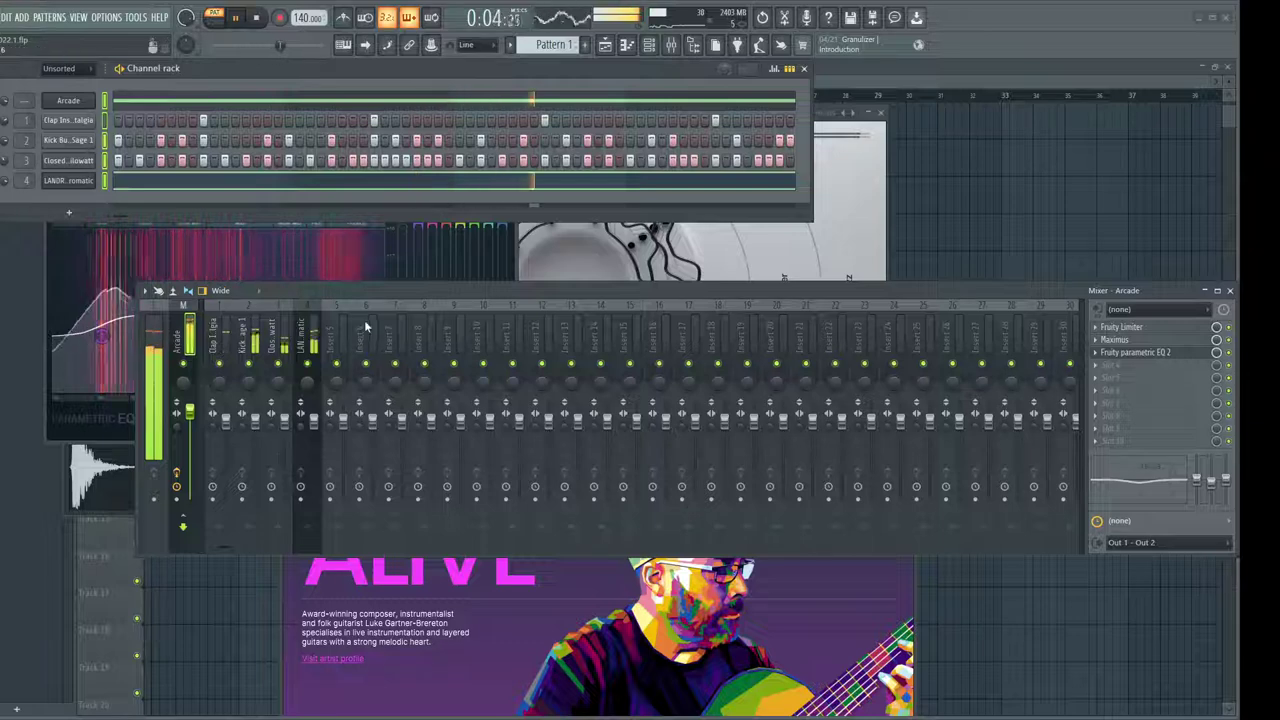
Move the mixer out of the workspace, and detach the LANDR Chromatic window and clear it away
{"action": "left_click_drag", "start_coordinate": [383, 288], "coordinate": [369, 440]}
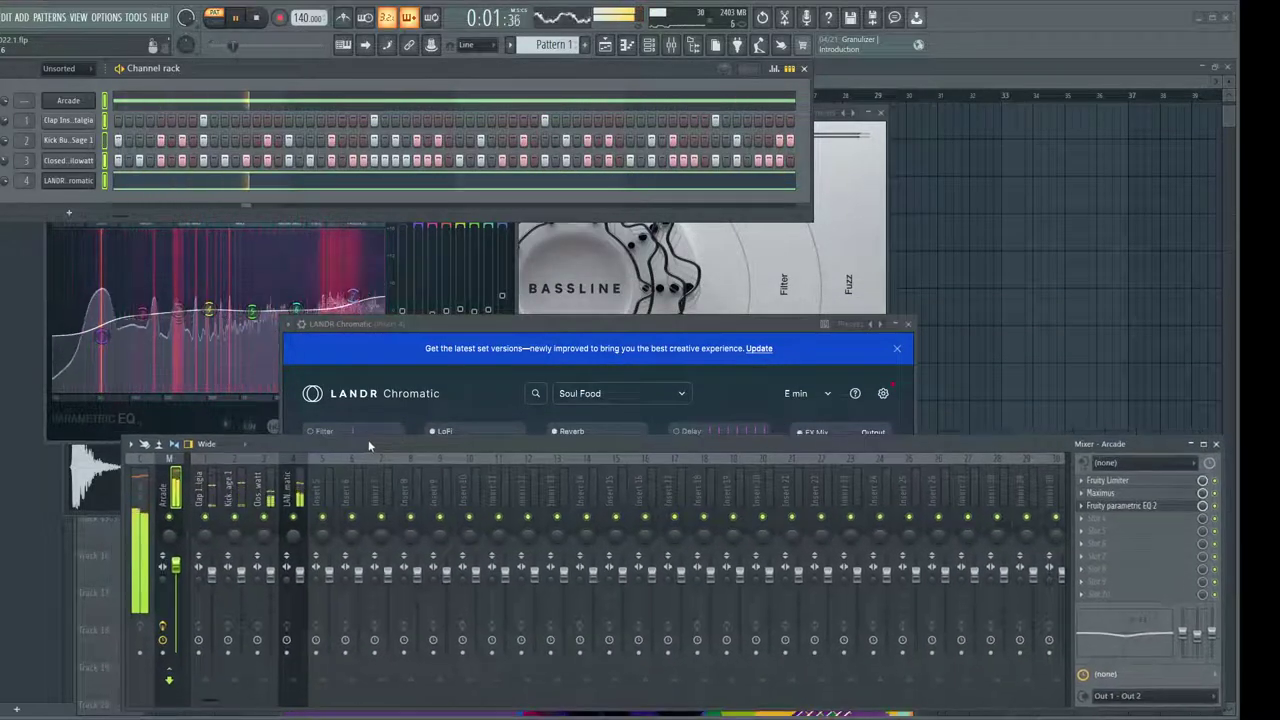
{"action": "key", "text": "alt+F8"}
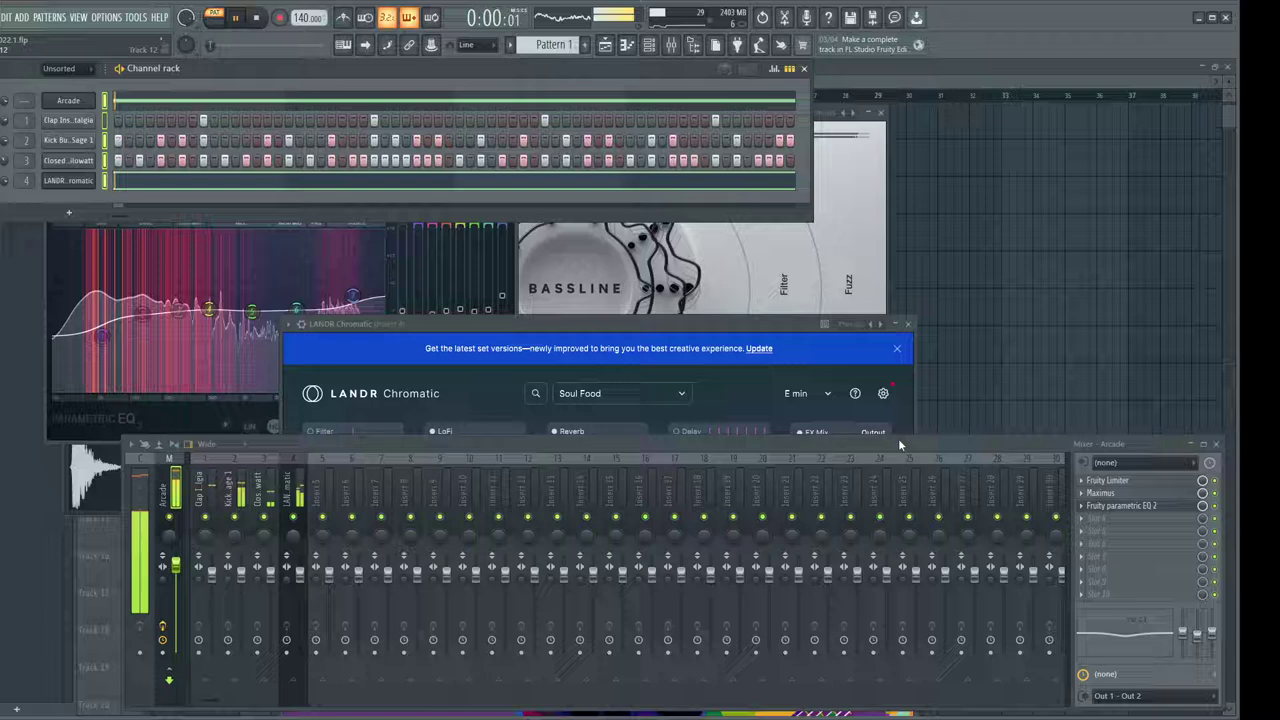
{"action": "left_click_drag", "start_coordinate": [899, 441], "coordinate": [1279, 505]}
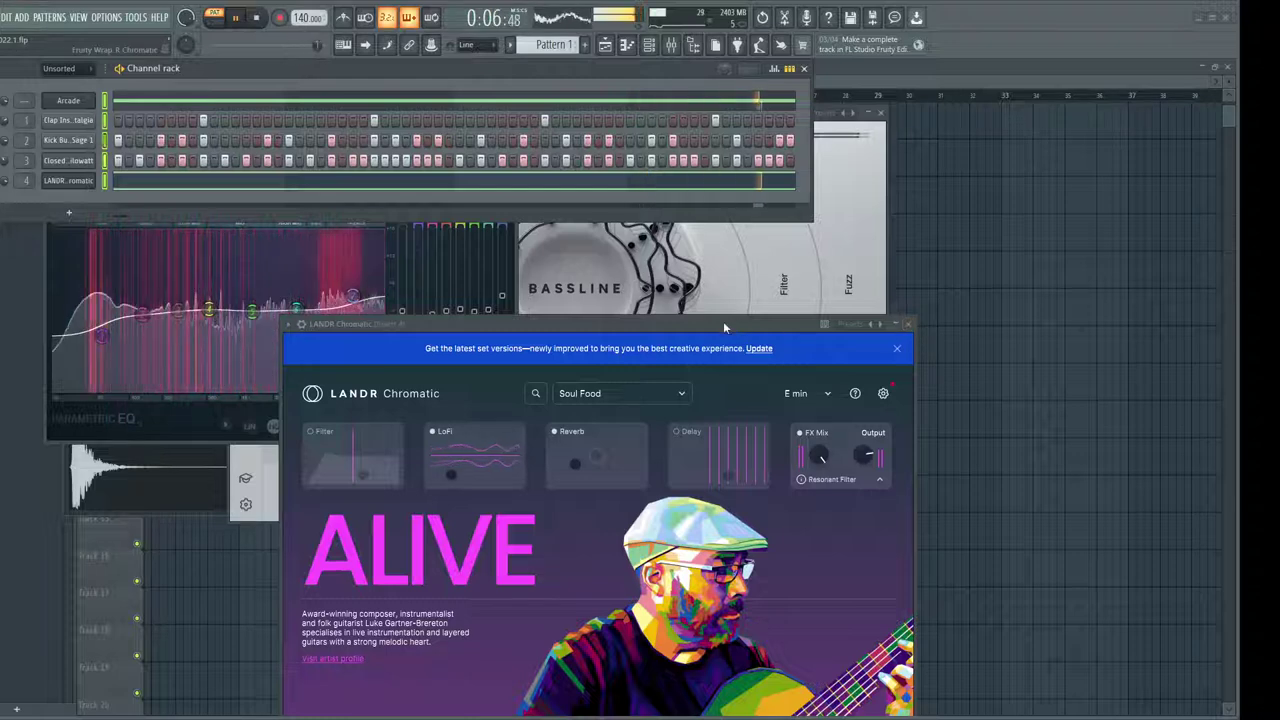
{"action": "left_click", "coordinate": [289, 325]}
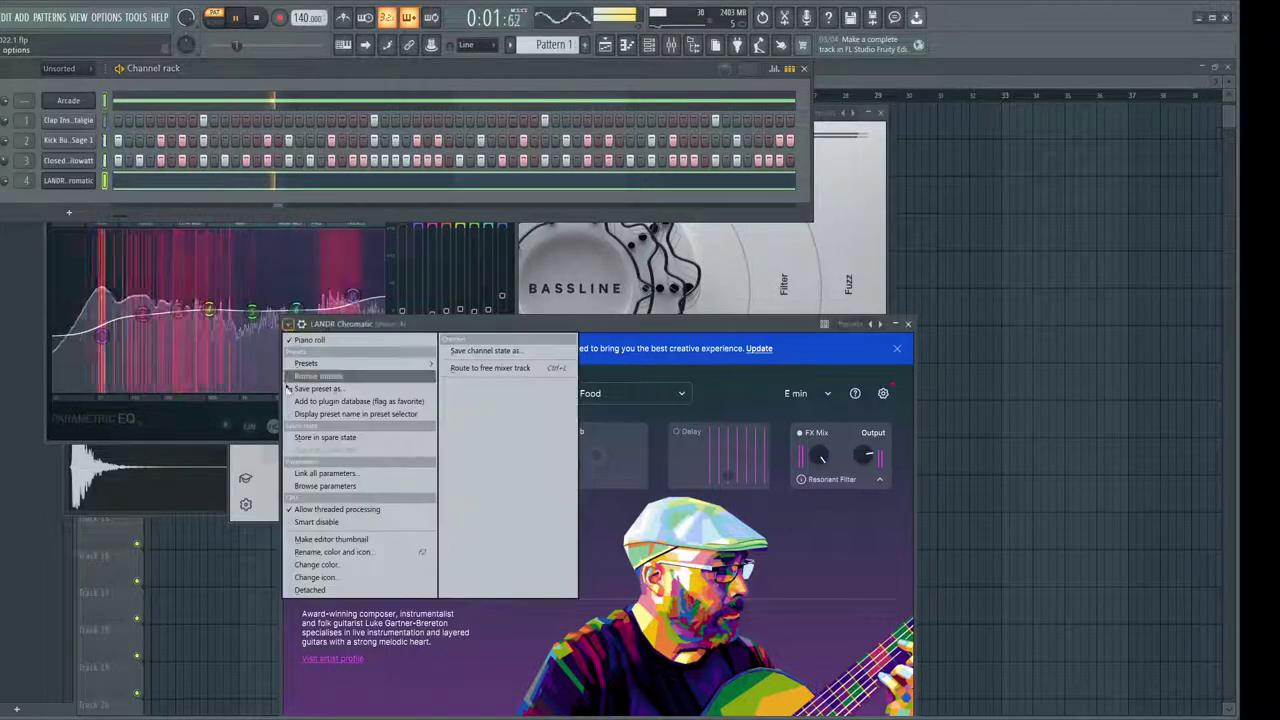
{"action": "left_click", "coordinate": [338, 598]}
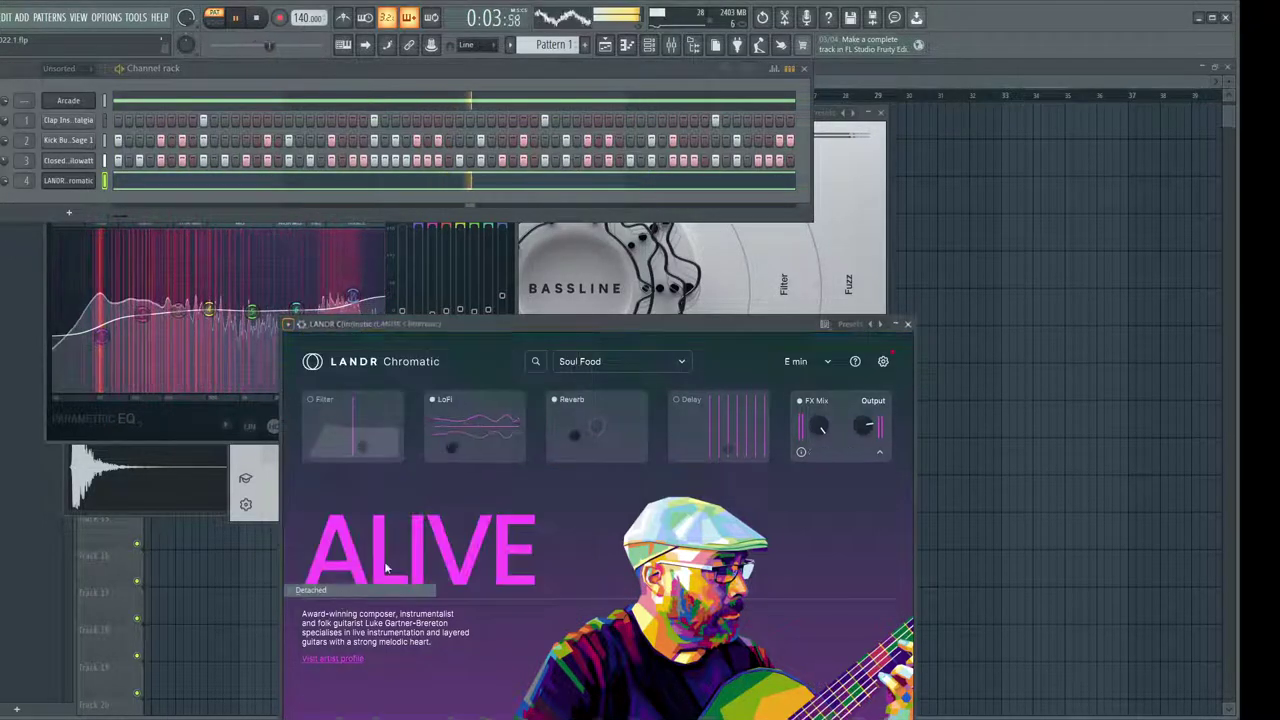
{"action": "left_click", "coordinate": [598, 317]}
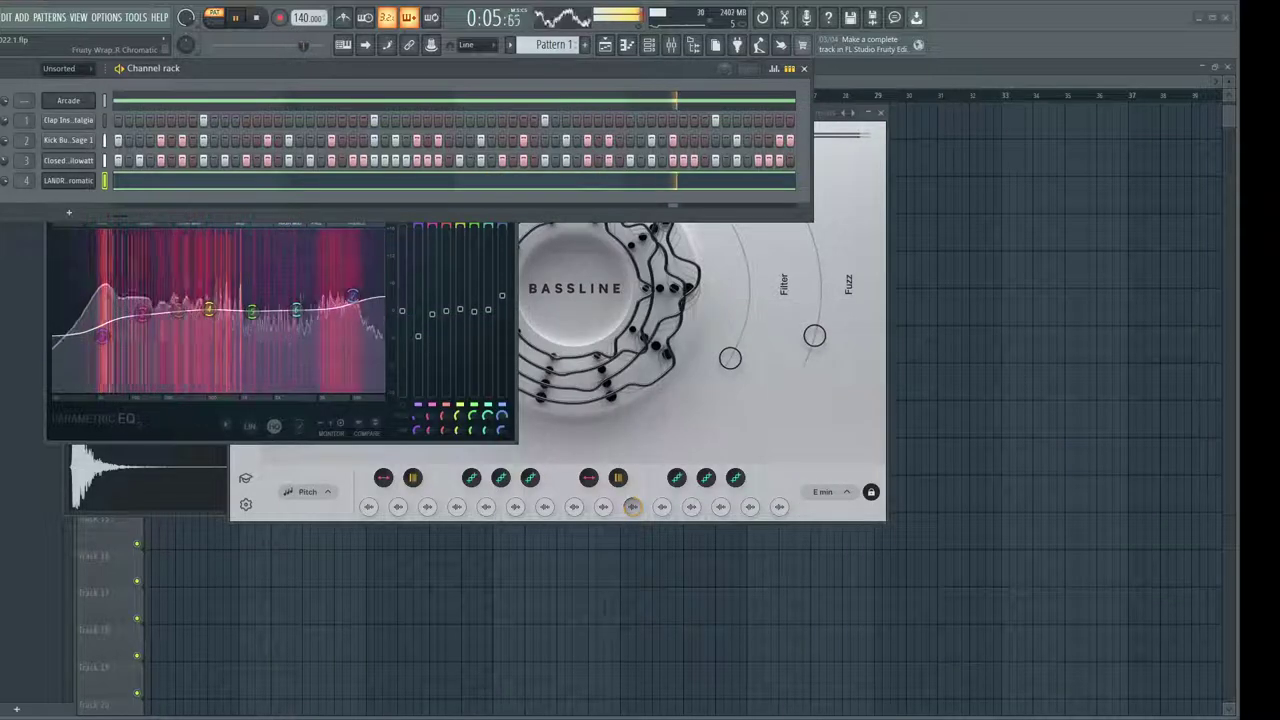
Move the Arcade window away from the channel rack and close the Parametric EQ 2 and closed hi-hat sampler windows
{"action": "left_click", "coordinate": [868, 162]}
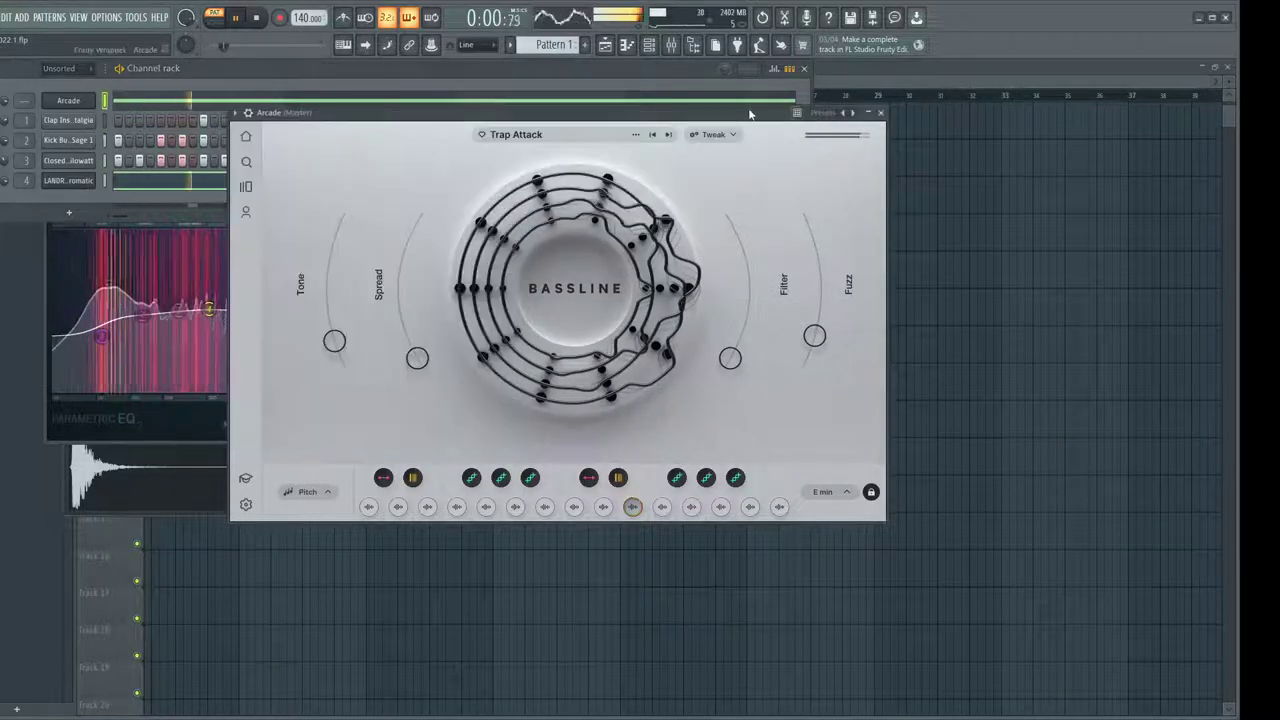
{"action": "left_click_drag", "start_coordinate": [748, 114], "coordinate": [1060, 291]}
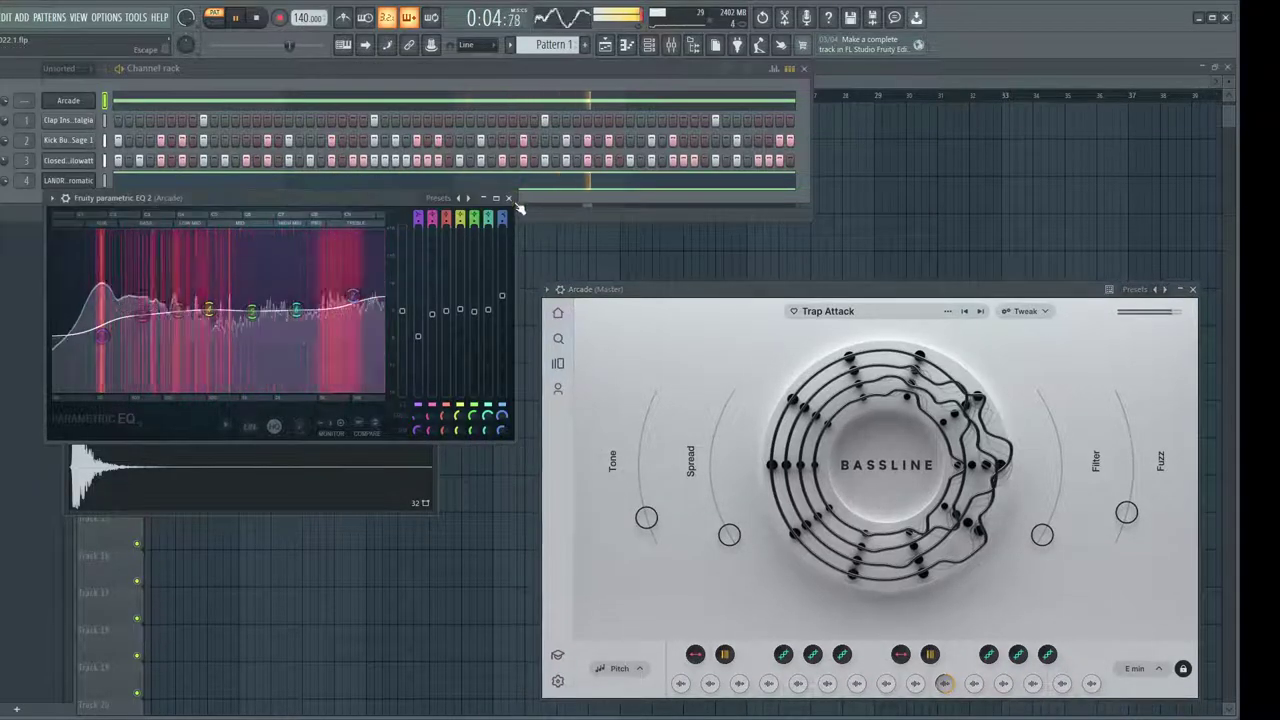
{"action": "left_click", "coordinate": [503, 205]}
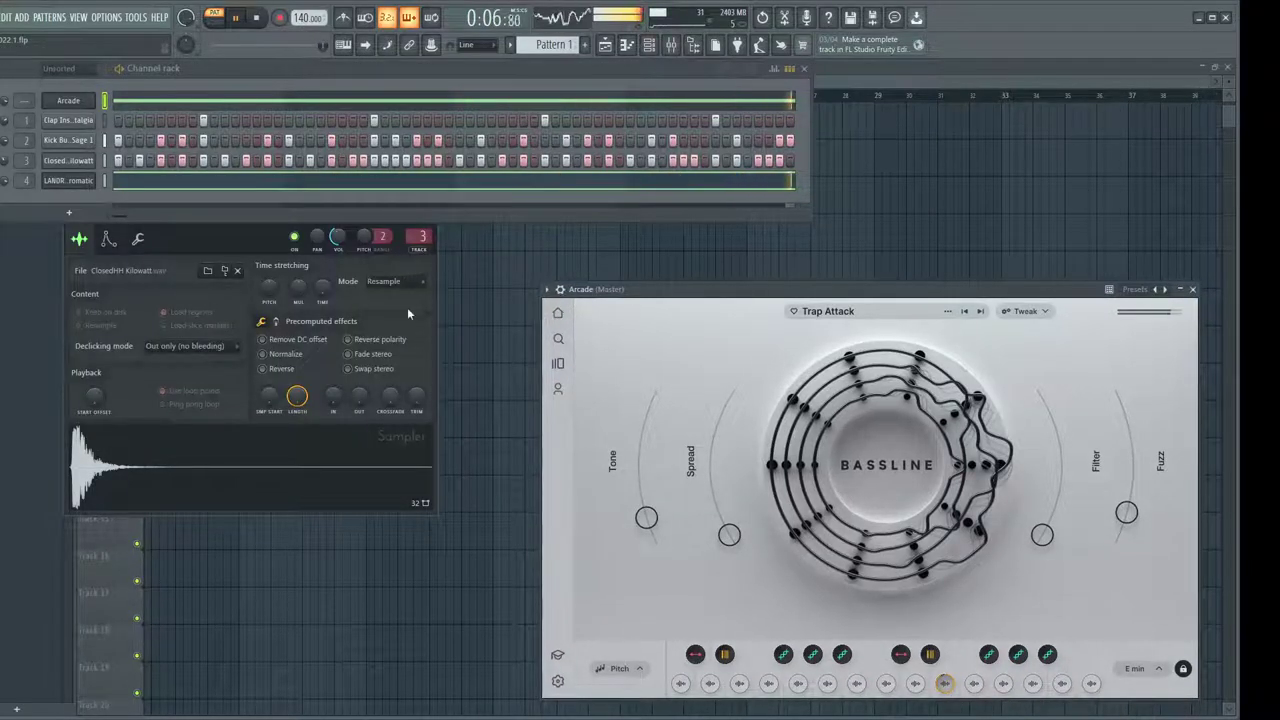
{"action": "left_click", "coordinate": [431, 216]}
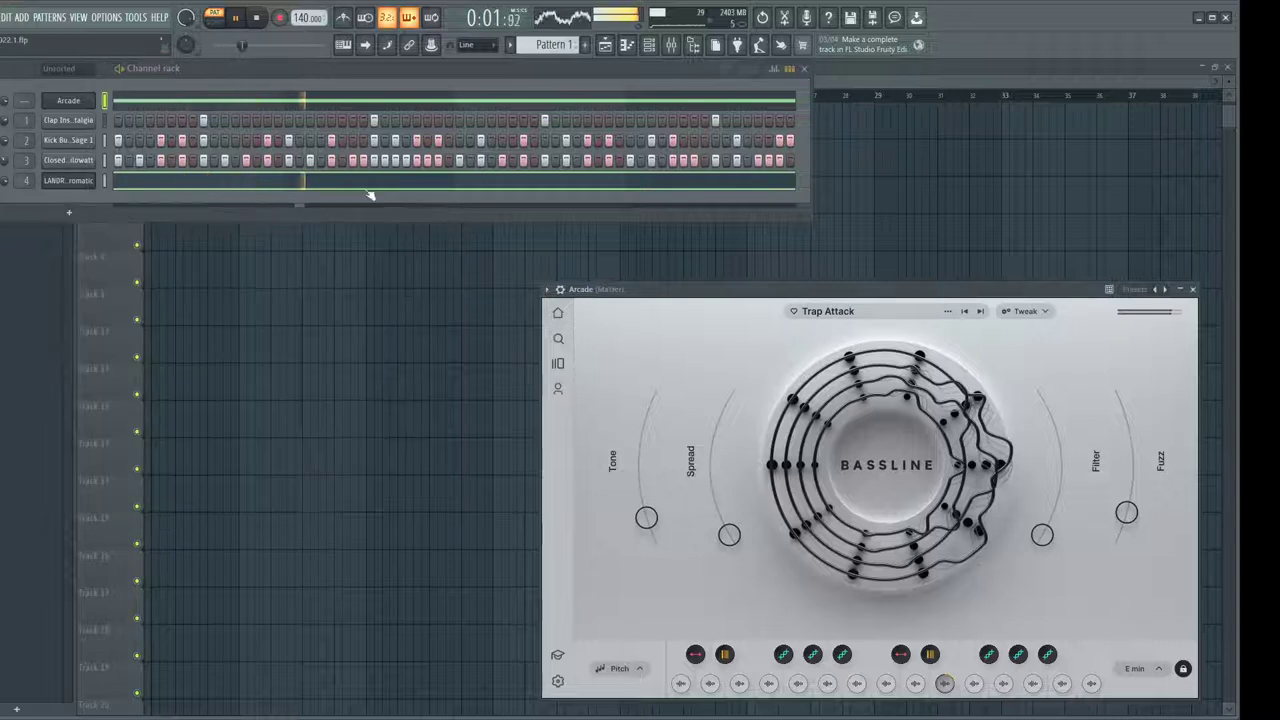
Stop playback and split Pattern 1 by channel into separate patterns
{"action": "left_click", "coordinate": [263, 21]}
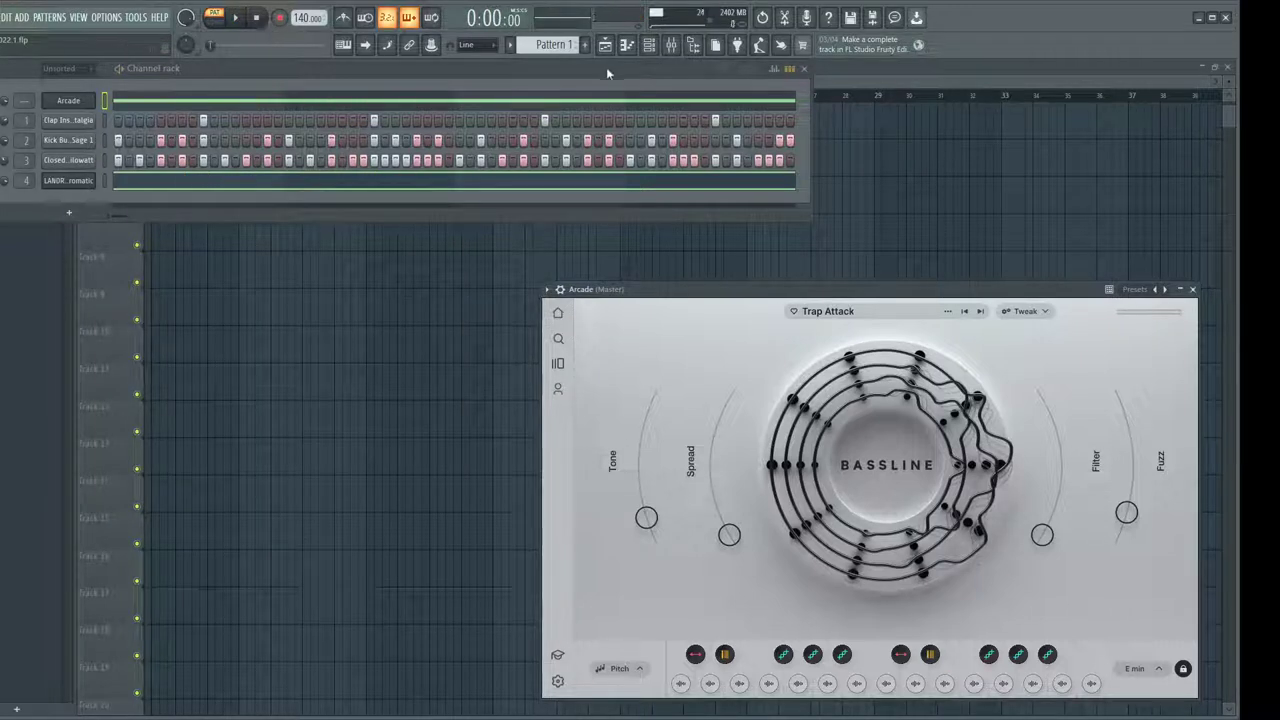
{"action": "left_click", "coordinate": [510, 46]}
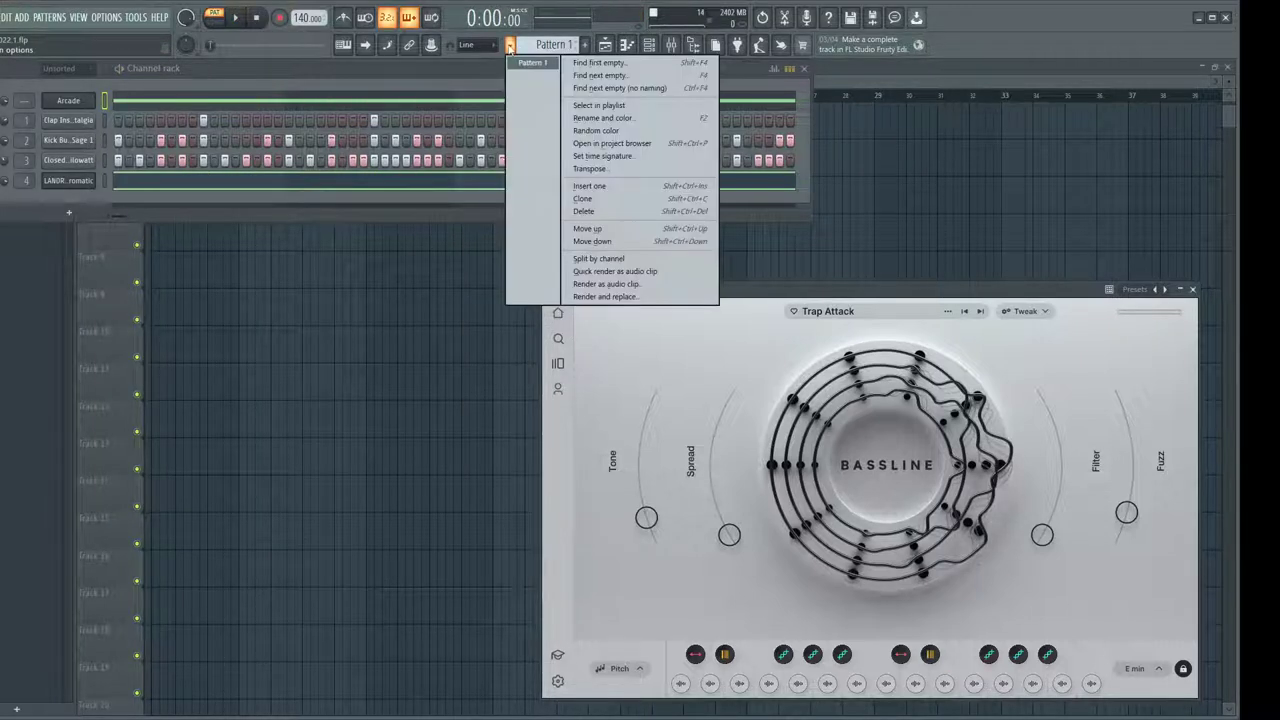
{"action": "left_click", "coordinate": [587, 259]}
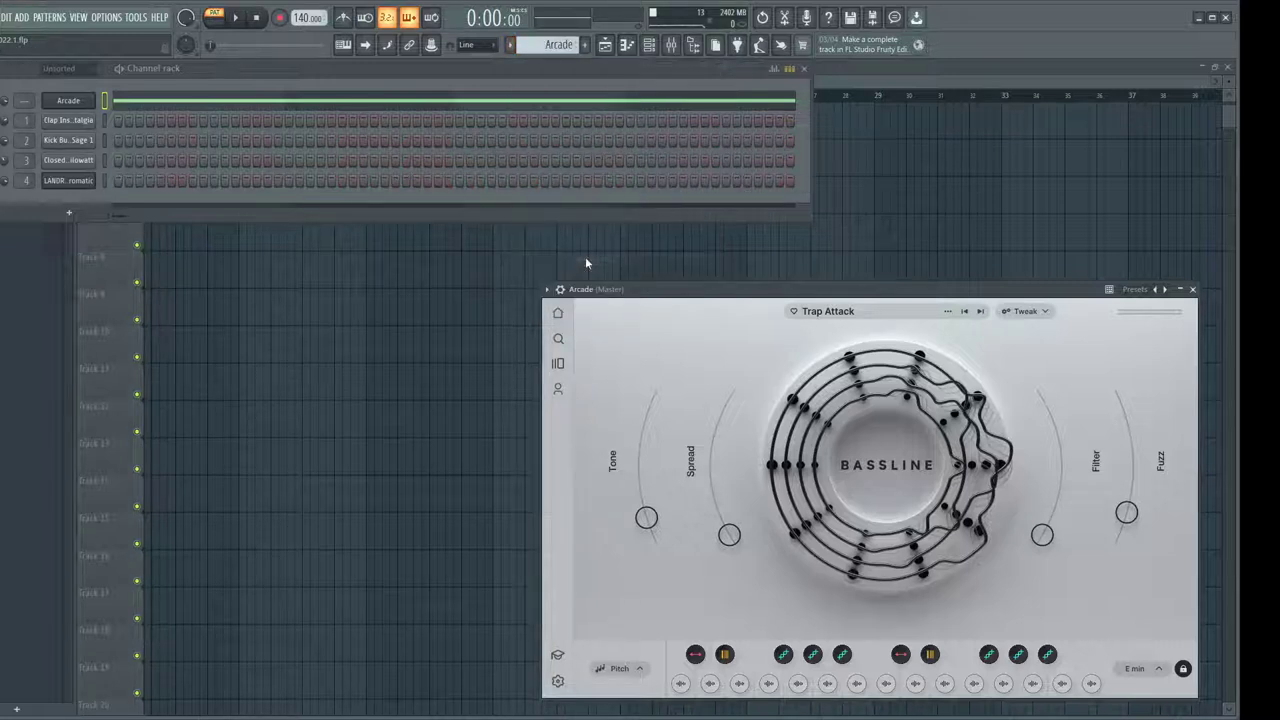
Place the Arcade pattern in the playlist on Track 4, starting at bar 1
{"action": "left_click", "coordinate": [924, 67]}
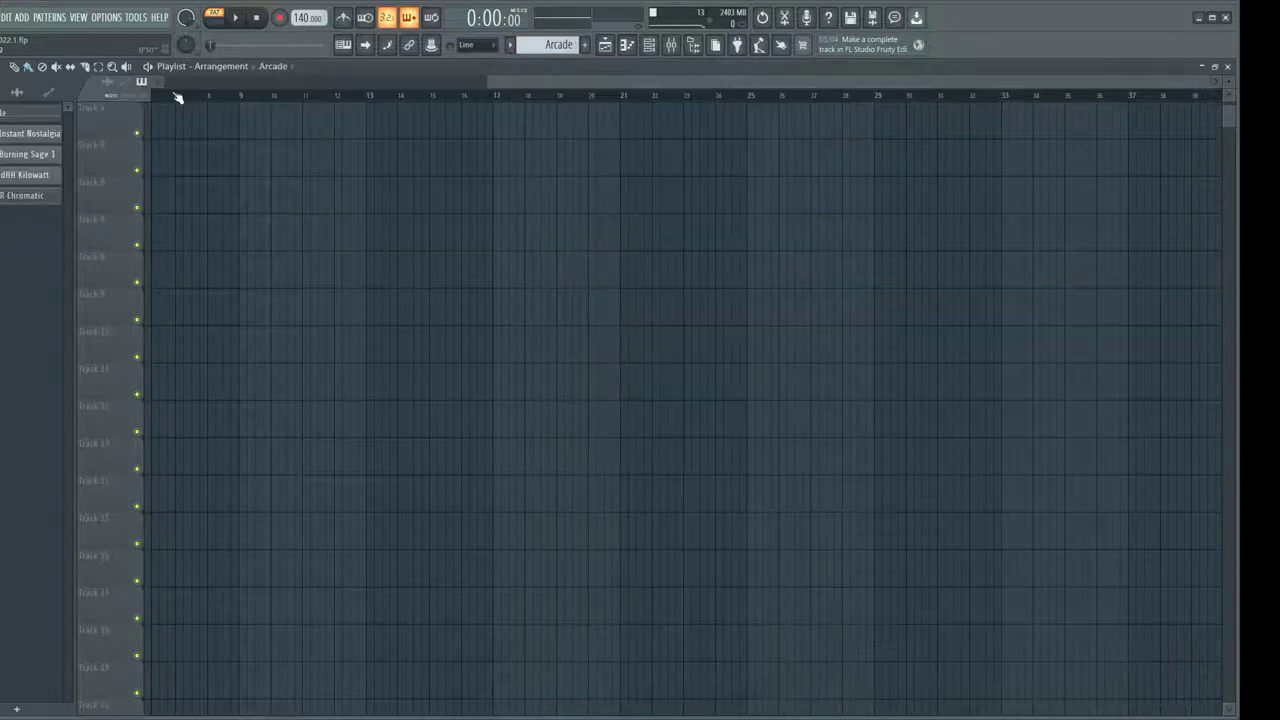
{"action": "left_click_drag", "start_coordinate": [135, 120], "coordinate": [160, 113]}
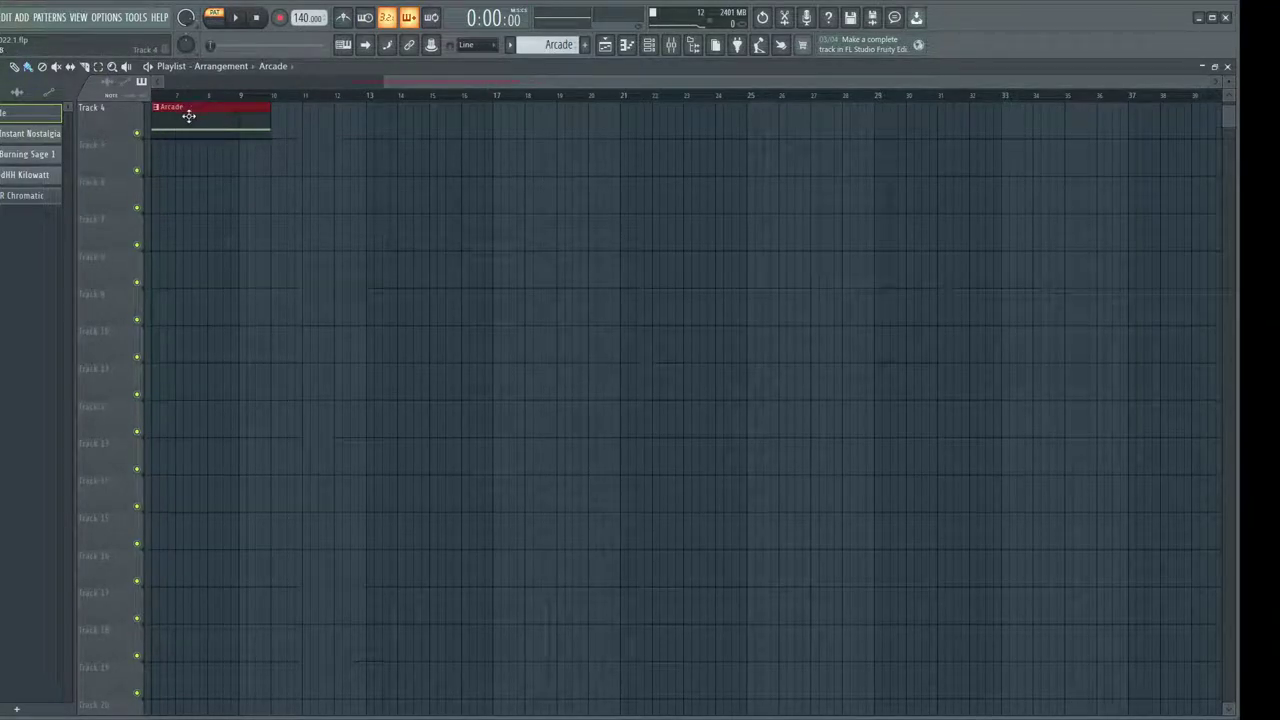
{"action": "left_click_drag", "start_coordinate": [390, 88], "coordinate": [139, 87]}
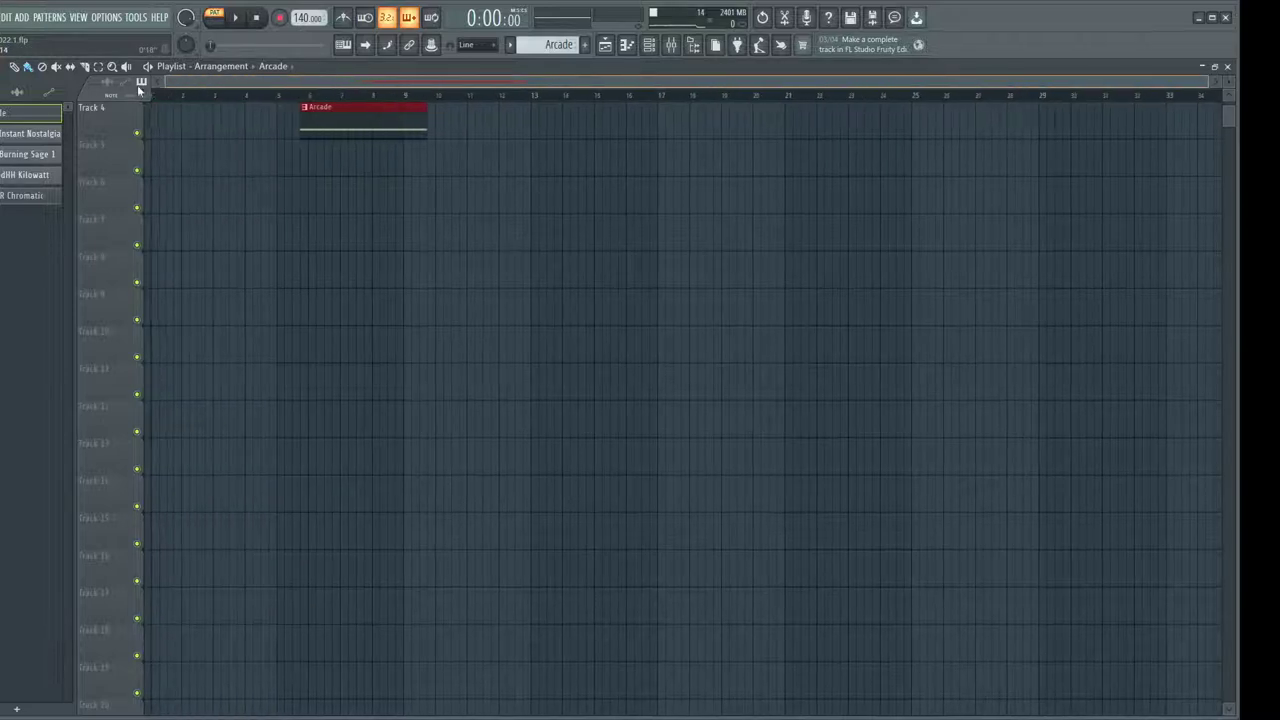
{"action": "left_click_drag", "start_coordinate": [333, 113], "coordinate": [194, 145]}
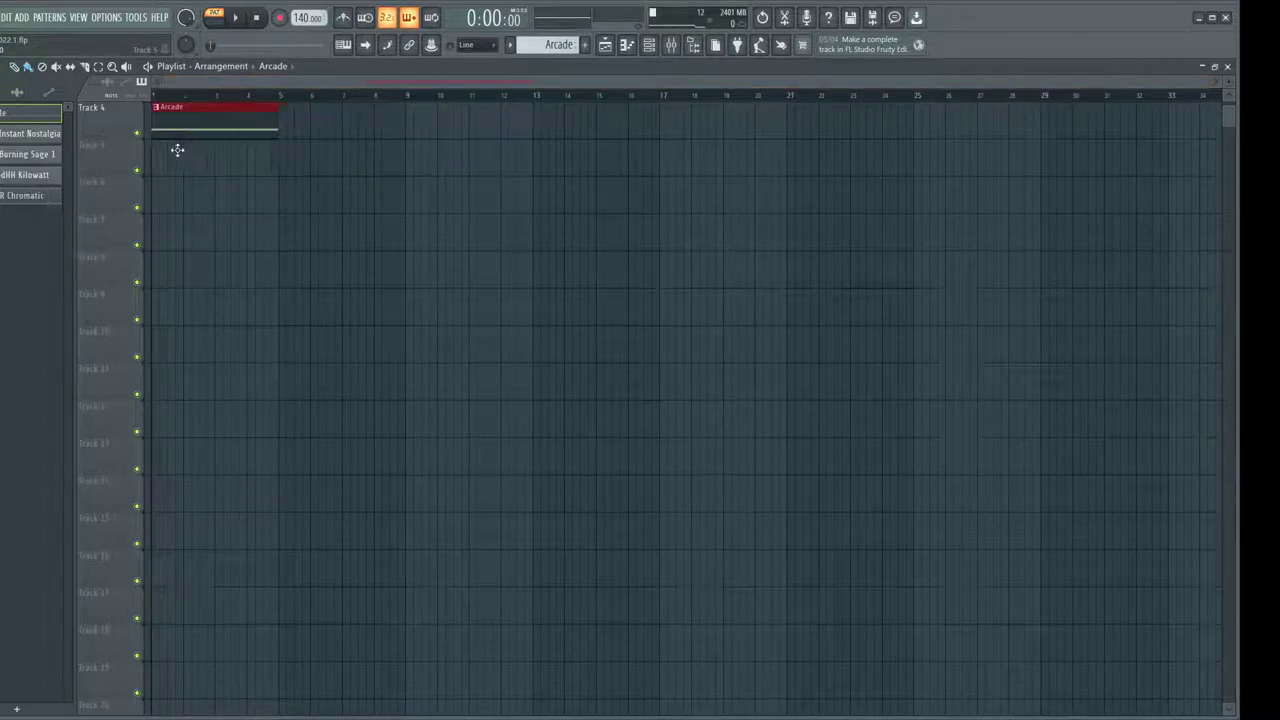
Run the macro that locks all playlist tracks to content and accept its confirmation
{"action": "left_click", "coordinate": [107, 18]}
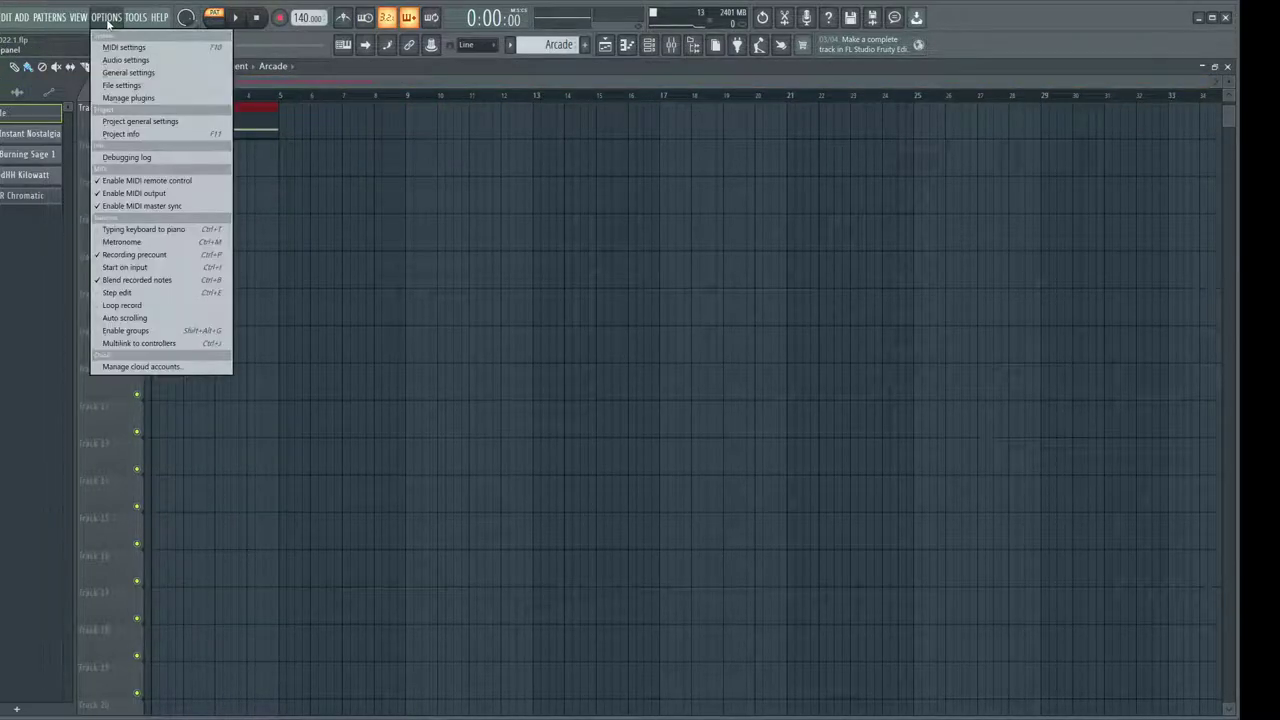
{"action": "mouse_move", "coordinate": [135, 17]}
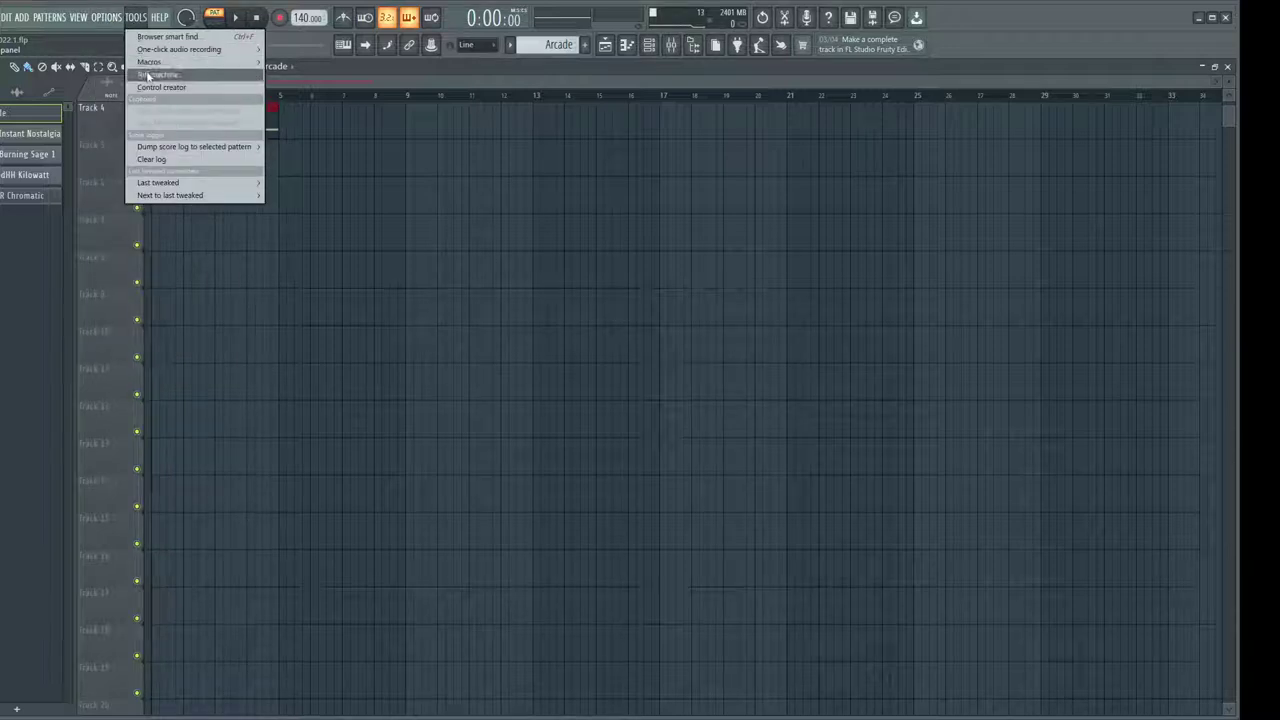
{"action": "mouse_move", "coordinate": [150, 63]}
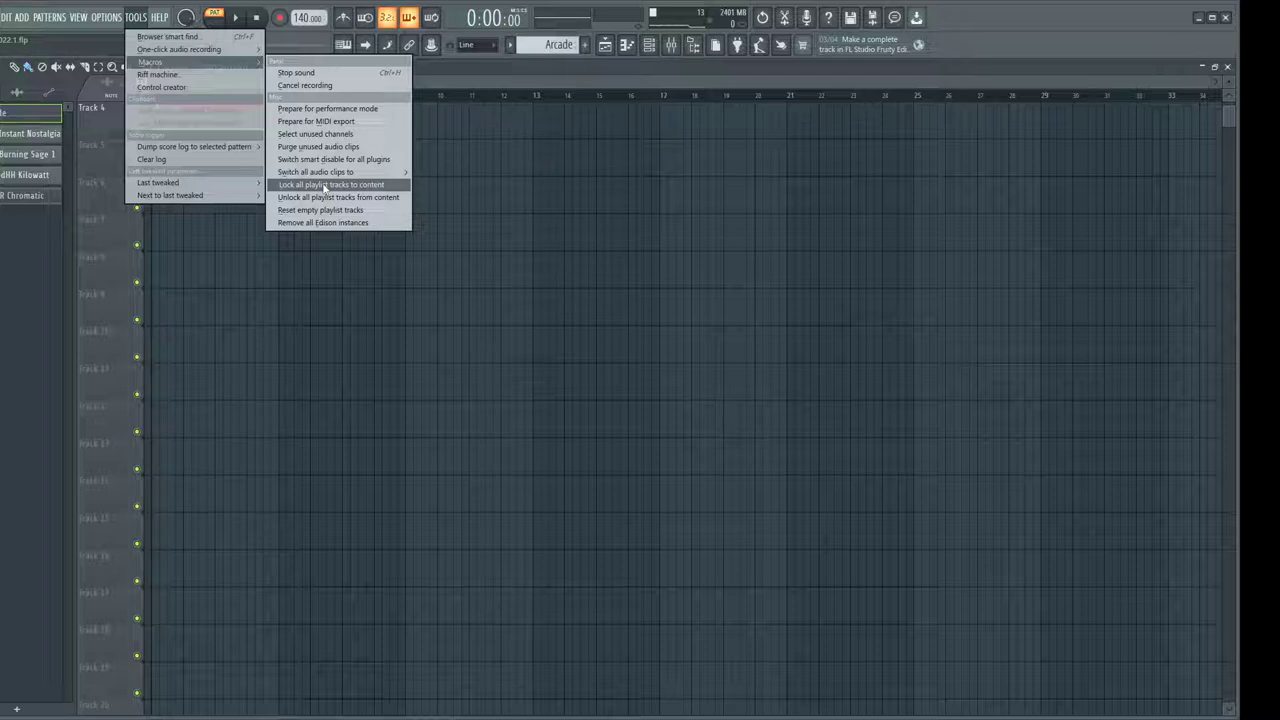
{"action": "left_click", "coordinate": [324, 187]}
{"action": "left_click", "coordinate": [663, 390]}
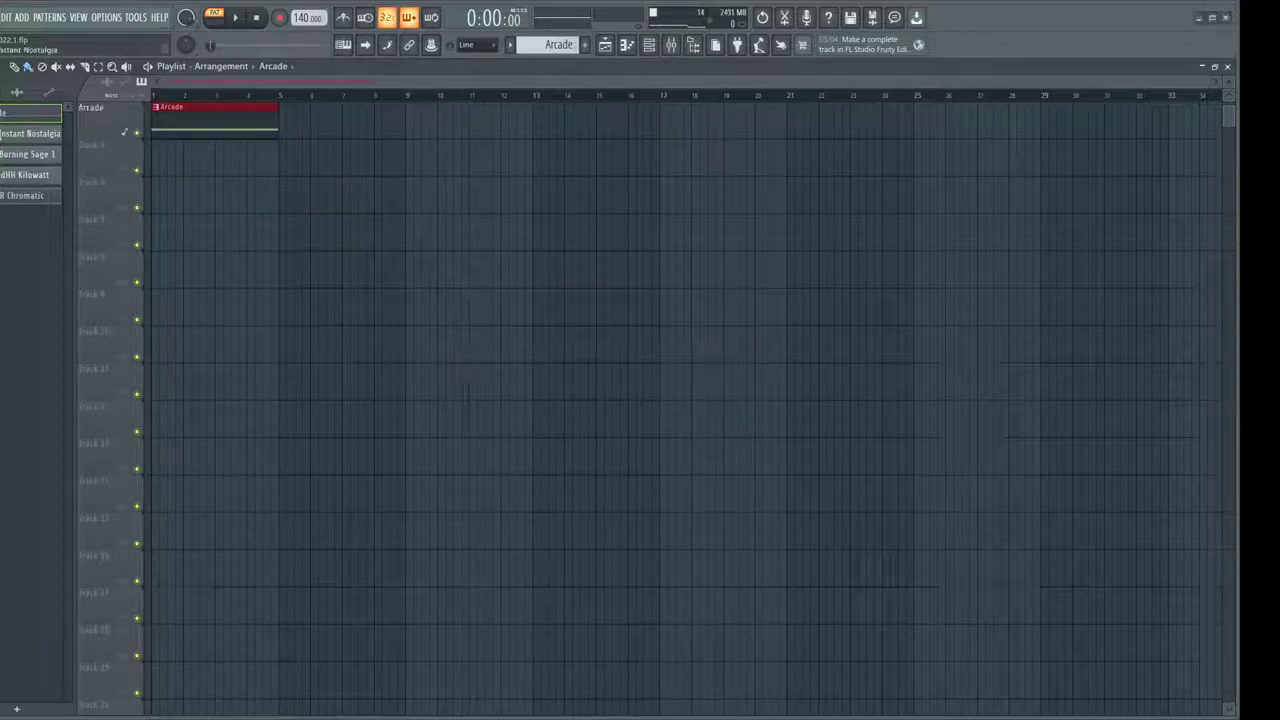
Place the Clap Instant Nostalgia pattern on Track 5 at bar 1 and play the arrangement in song mode
{"action": "left_click_drag", "start_coordinate": [5, 142], "coordinate": [152, 165]}
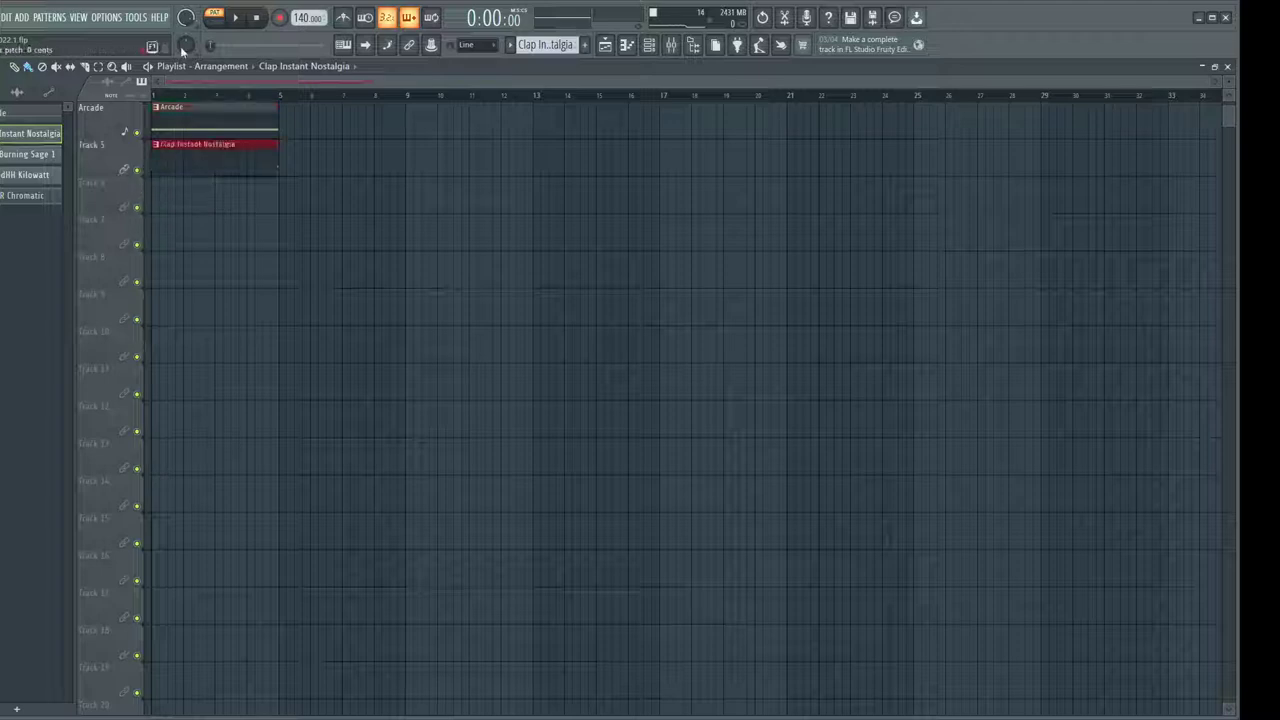
{"action": "left_click", "coordinate": [235, 18]}
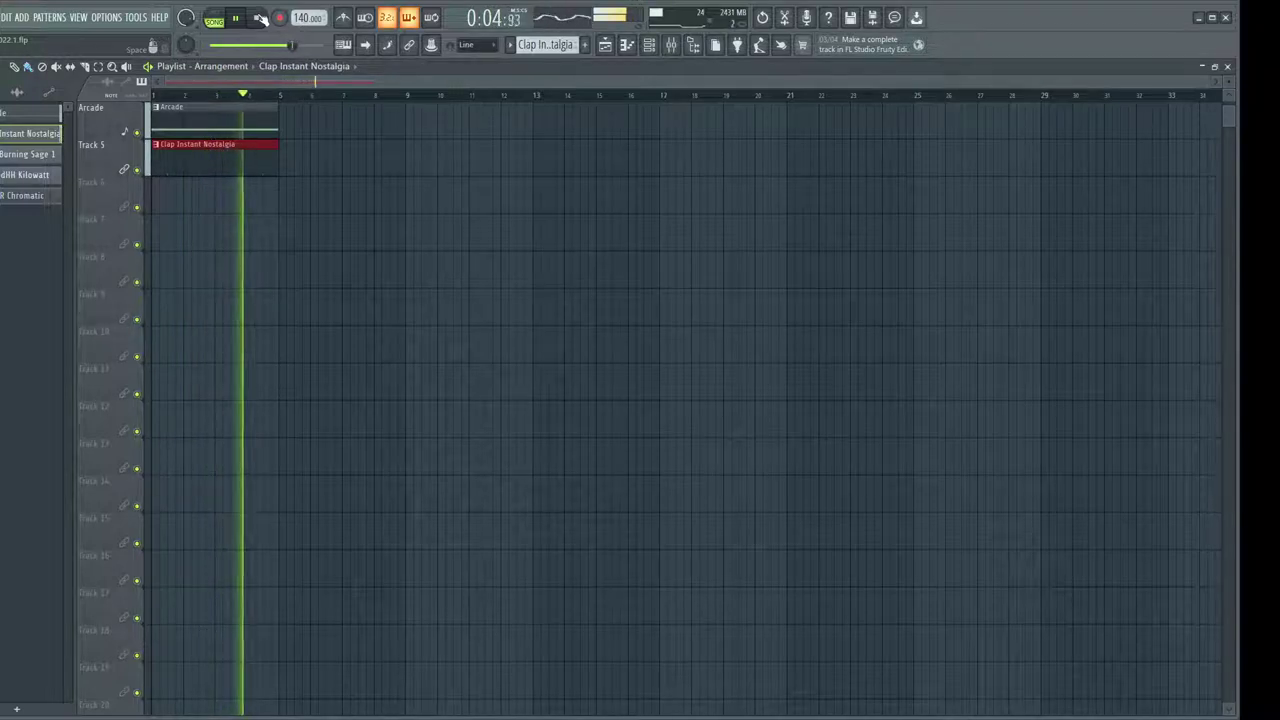
Repeat the Arcade and Clap Instant Nostalgia clips at bars 5 and 9 on their tracks
{"action": "left_click", "coordinate": [288, 108]}
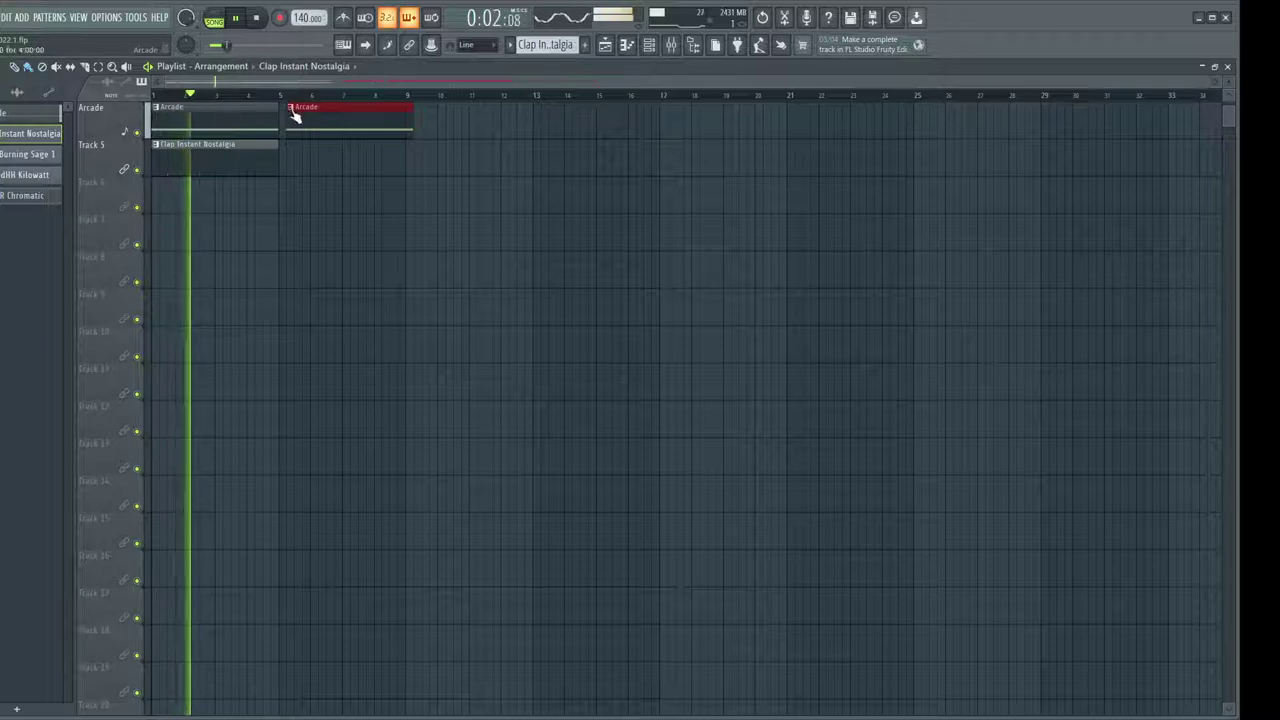
{"action": "left_click", "coordinate": [420, 110]}
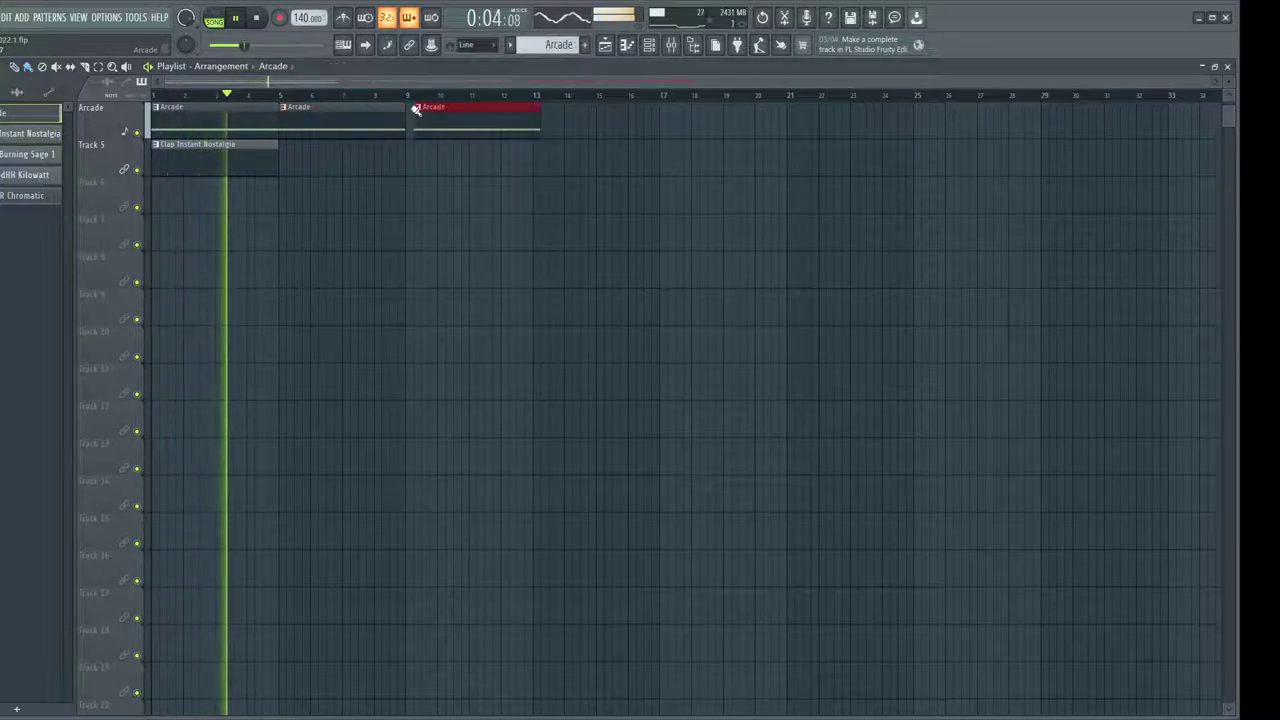
{"action": "left_click_drag", "start_coordinate": [427, 112], "coordinate": [418, 113]}
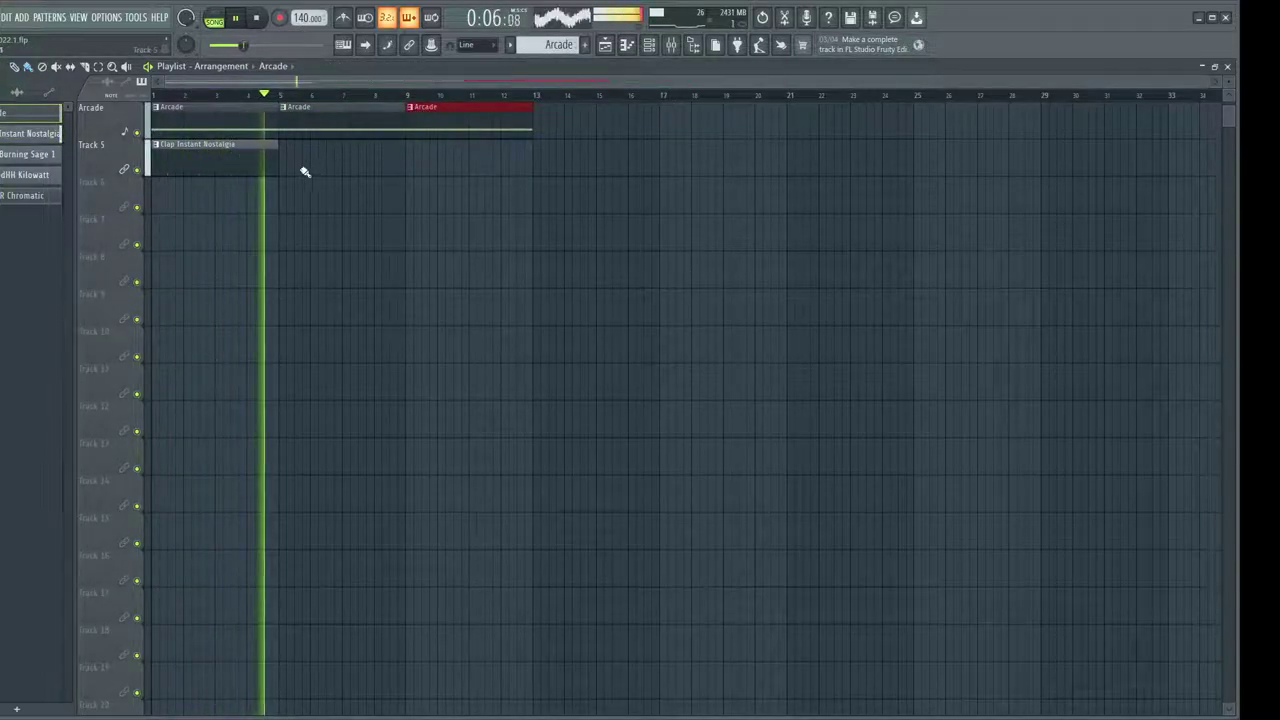
{"action": "left_click_drag", "start_coordinate": [289, 170], "coordinate": [443, 184]}
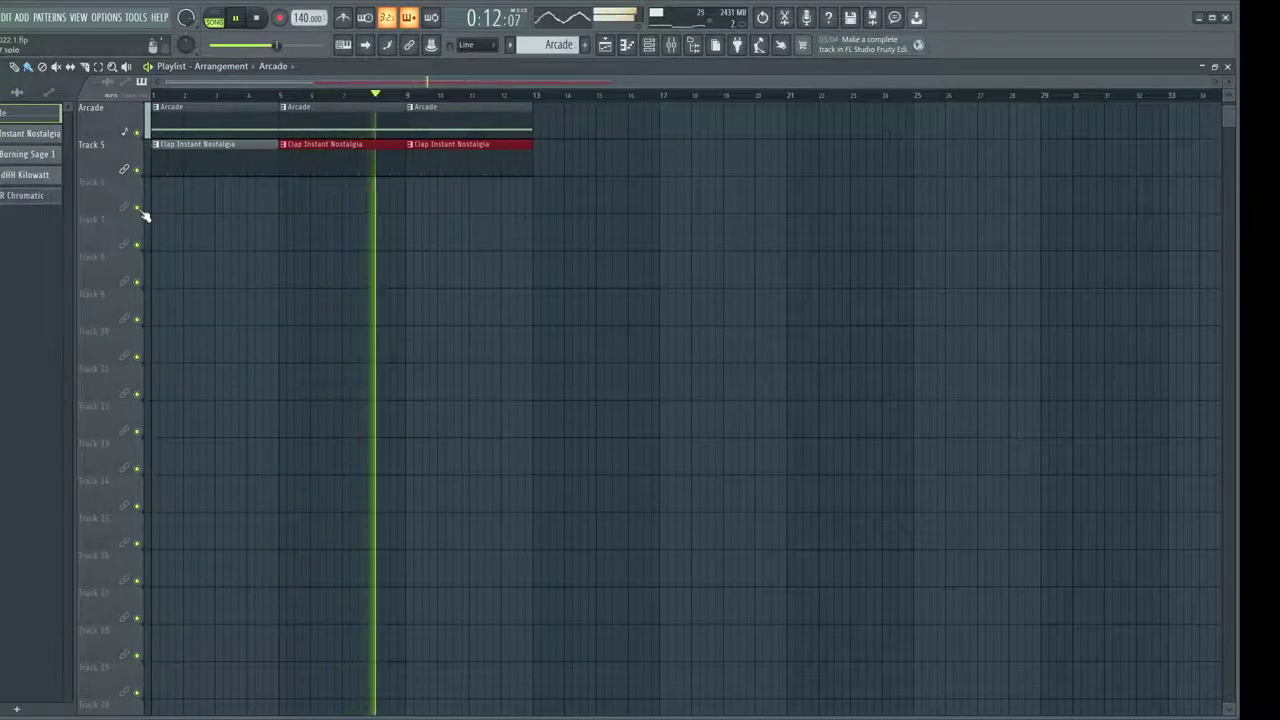
Place the Kick Burning Sage 1 pattern on Track 6 at bar 1 and name Track 5 Clap Instant Nostalgia
{"action": "left_click_drag", "start_coordinate": [28, 154], "coordinate": [105, 193]}
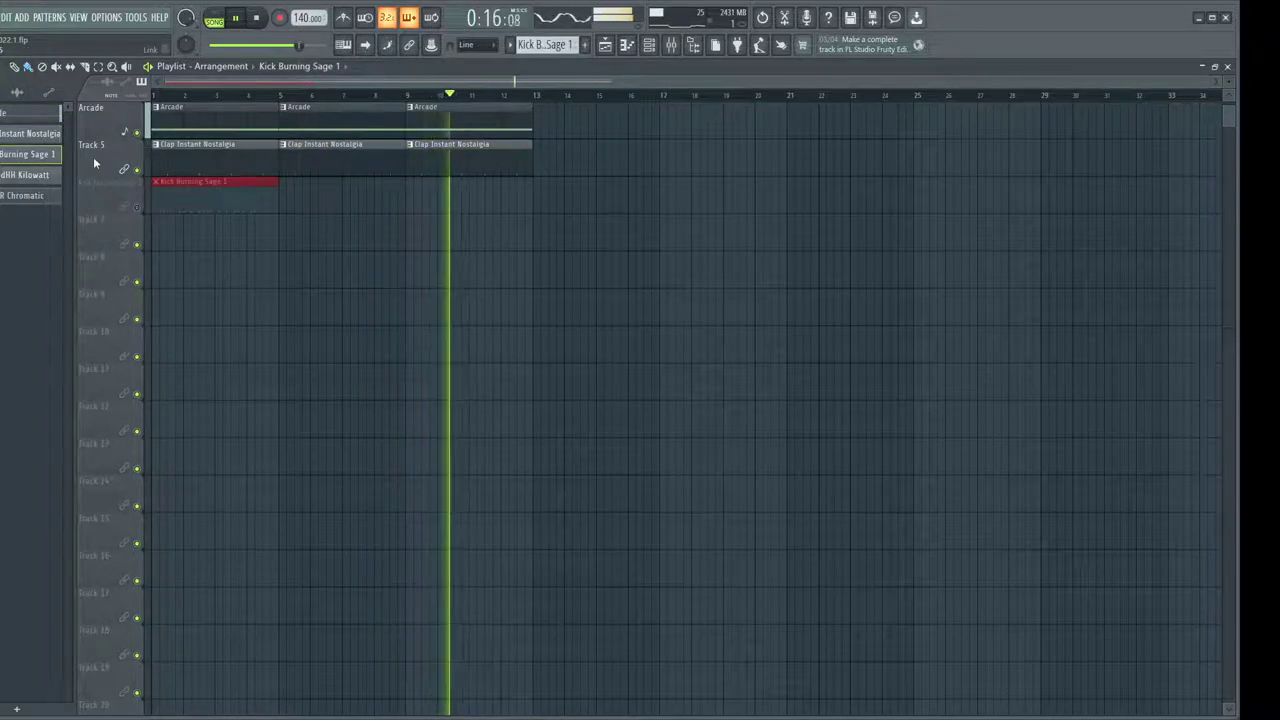
{"action": "right_click", "coordinate": [94, 145]}
{"action": "left_click", "coordinate": [115, 185]}
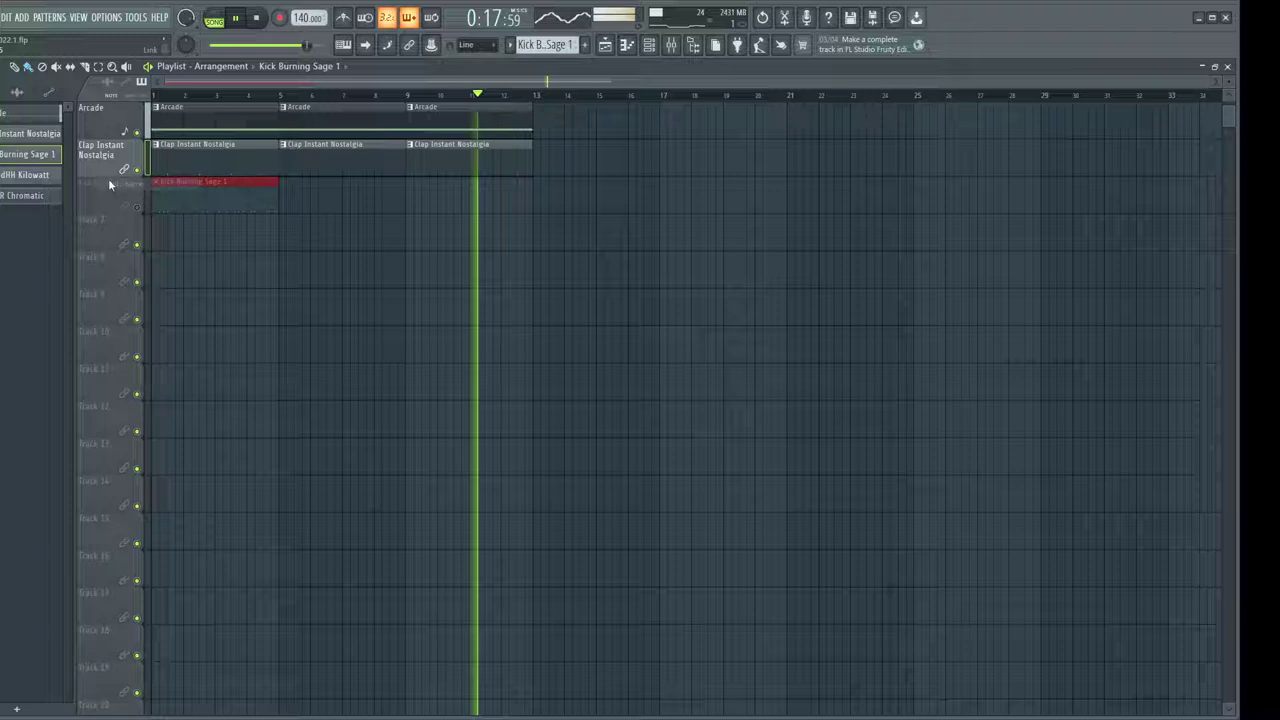
{"action": "right_click", "coordinate": [106, 107]}
{"action": "left_click", "coordinate": [3, 263]}
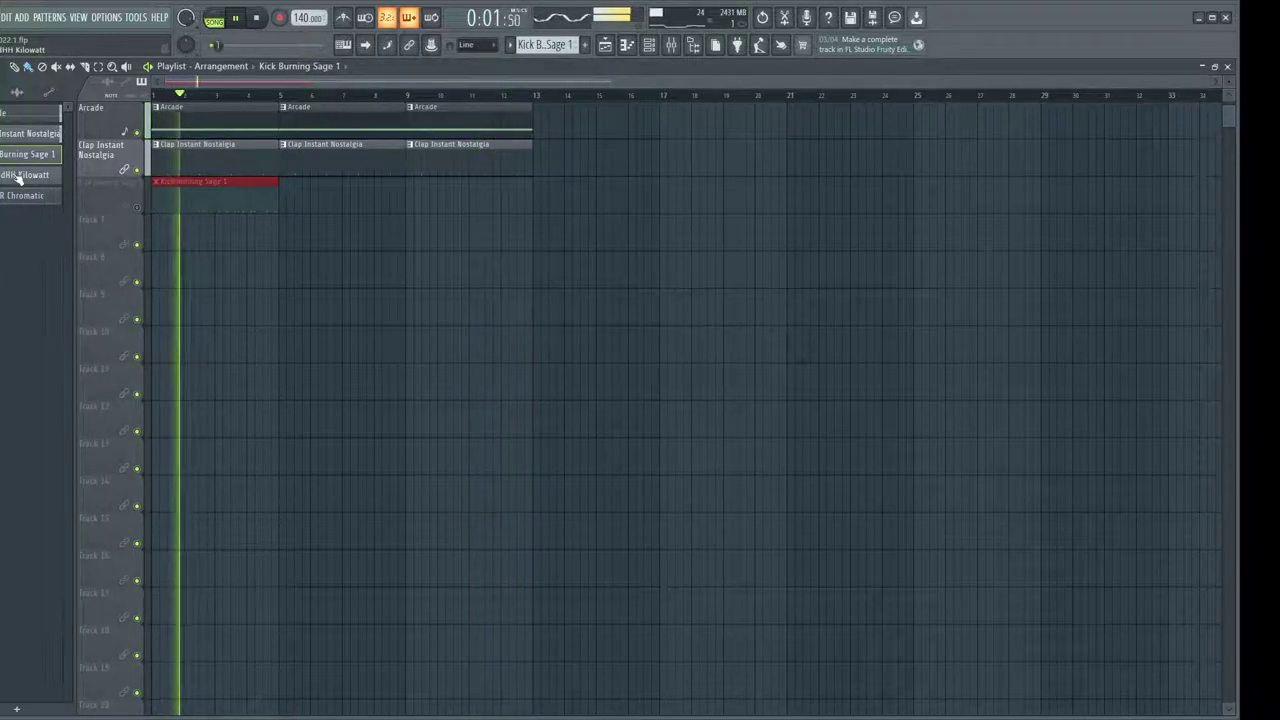
Place the ClosedHH Kilowatt pattern on Track 7 at bar 5, unmute that track and repeat the clip at bar 9
{"action": "left_click_drag", "start_coordinate": [17, 177], "coordinate": [294, 235]}
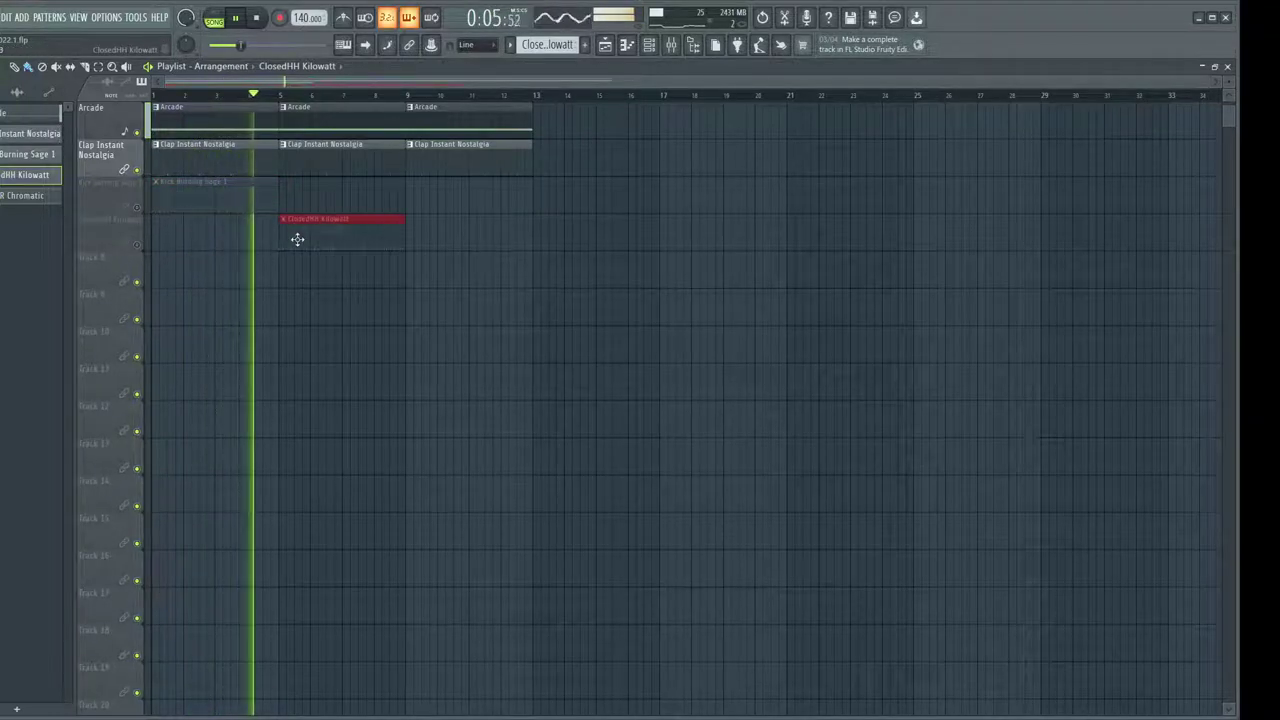
{"action": "left_click", "coordinate": [100, 228]}
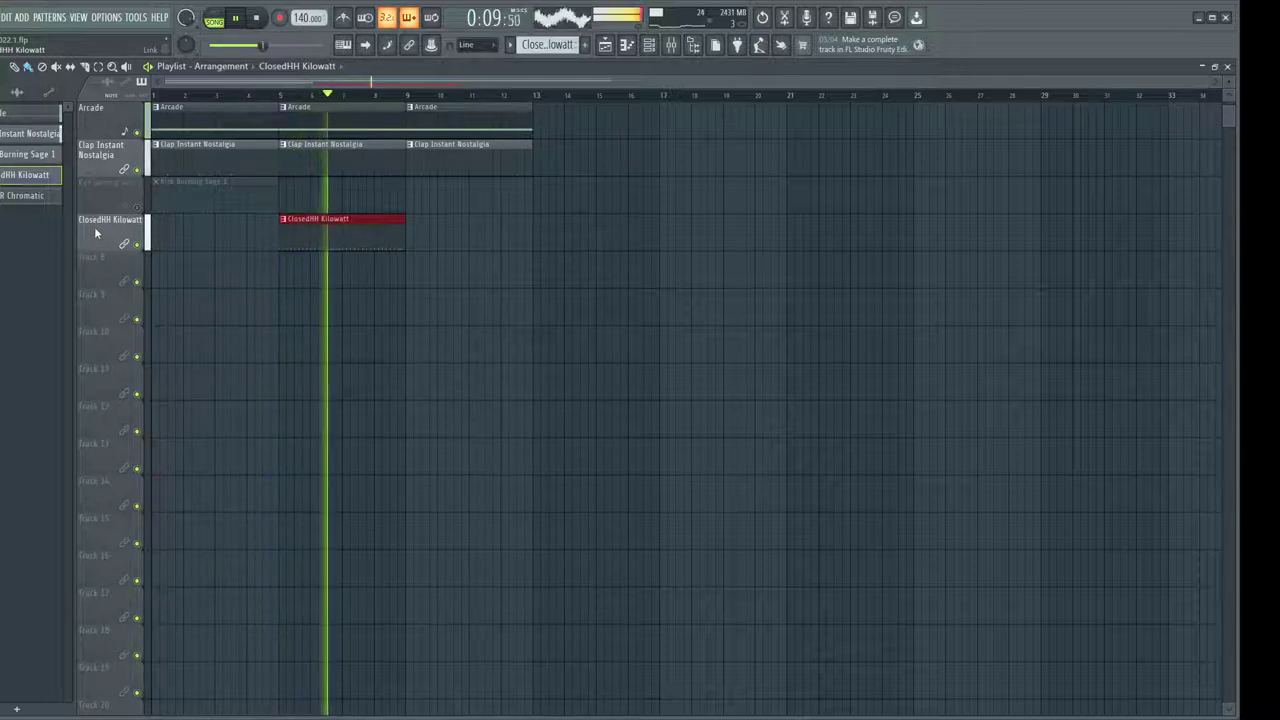
{"action": "key", "text": "ctrl+b"}
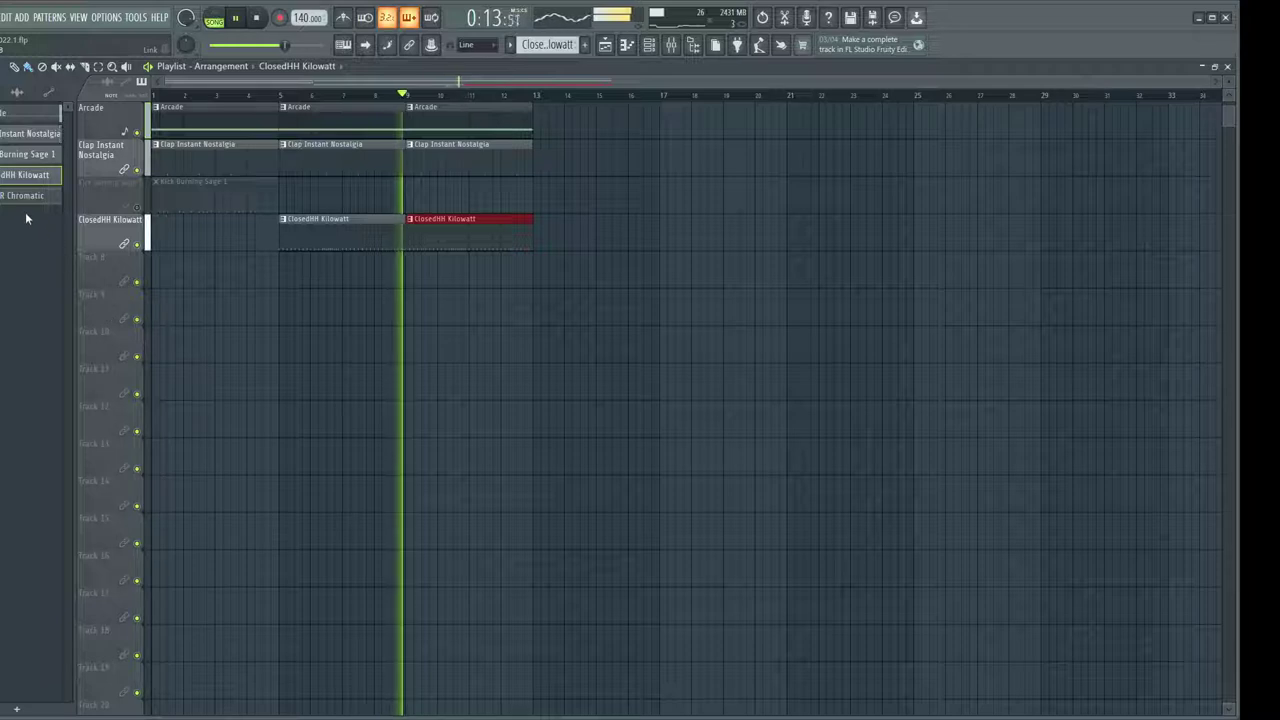
Place the LANDR Chromatic pattern on Track 8 at bar 1 and repeat it at bars 5 and 9
{"action": "left_click_drag", "start_coordinate": [24, 196], "coordinate": [140, 282]}
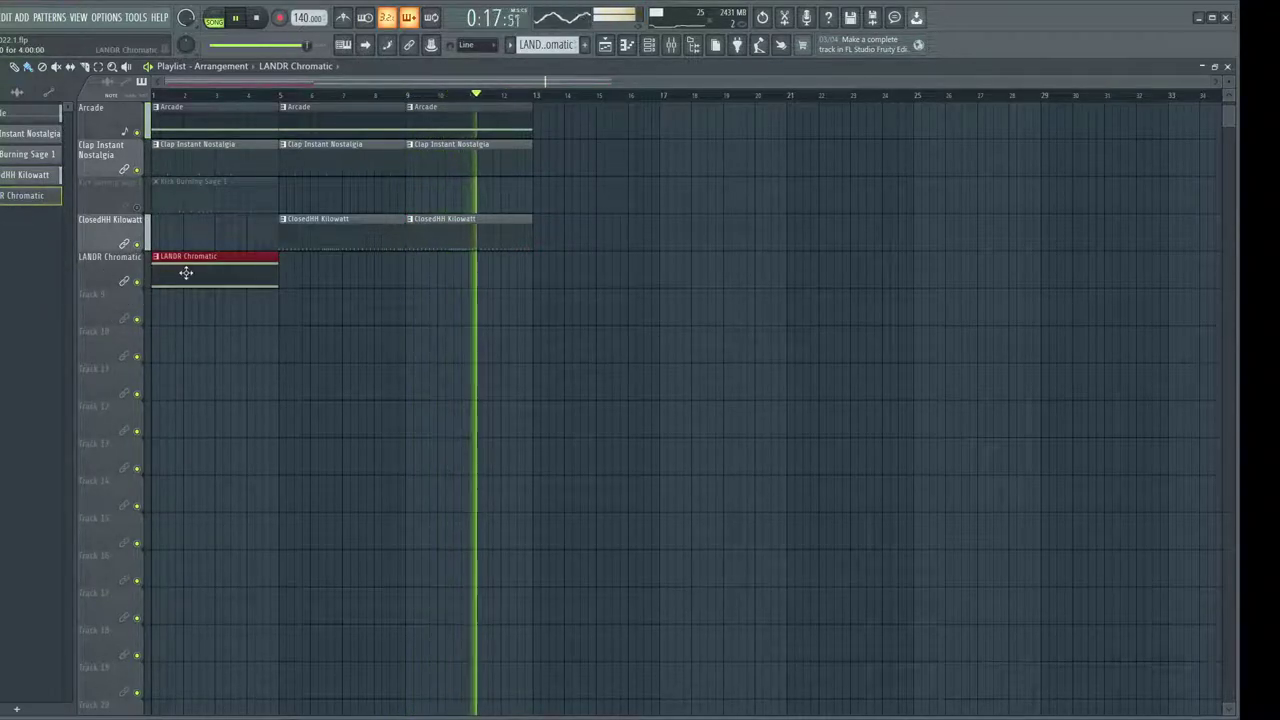
{"action": "left_click", "coordinate": [285, 281]}
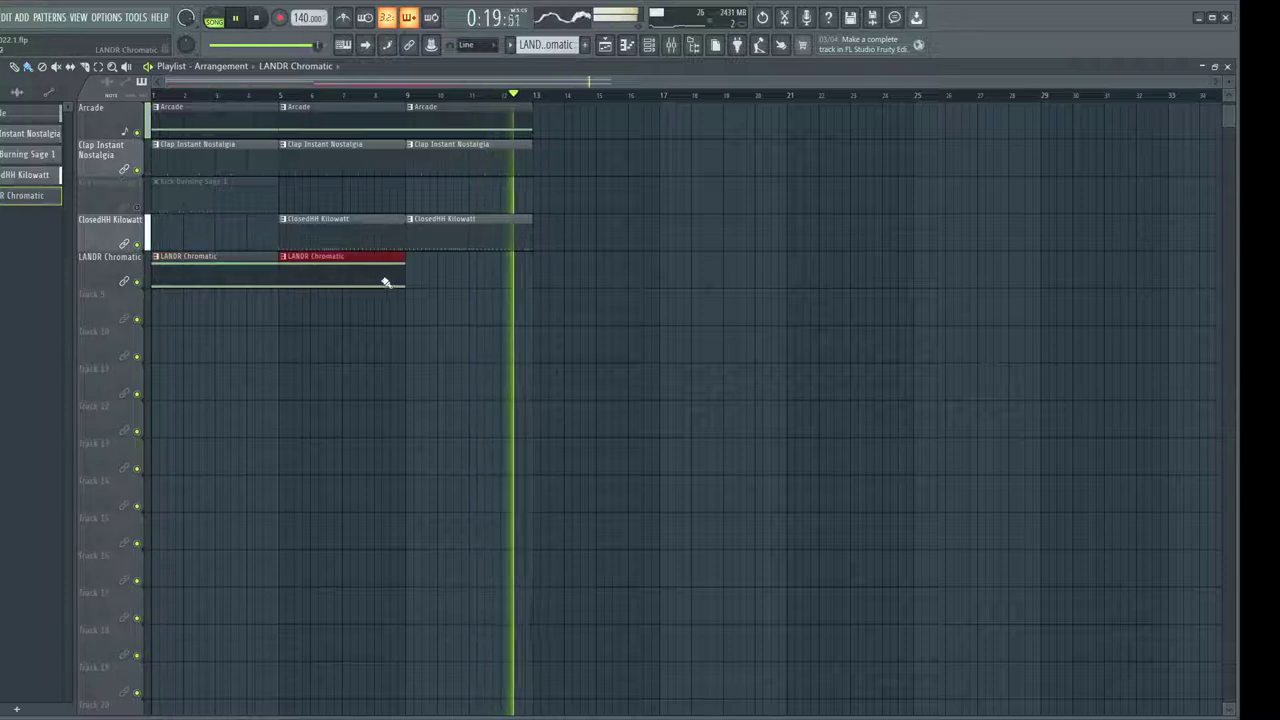
{"action": "left_click", "coordinate": [412, 280]}
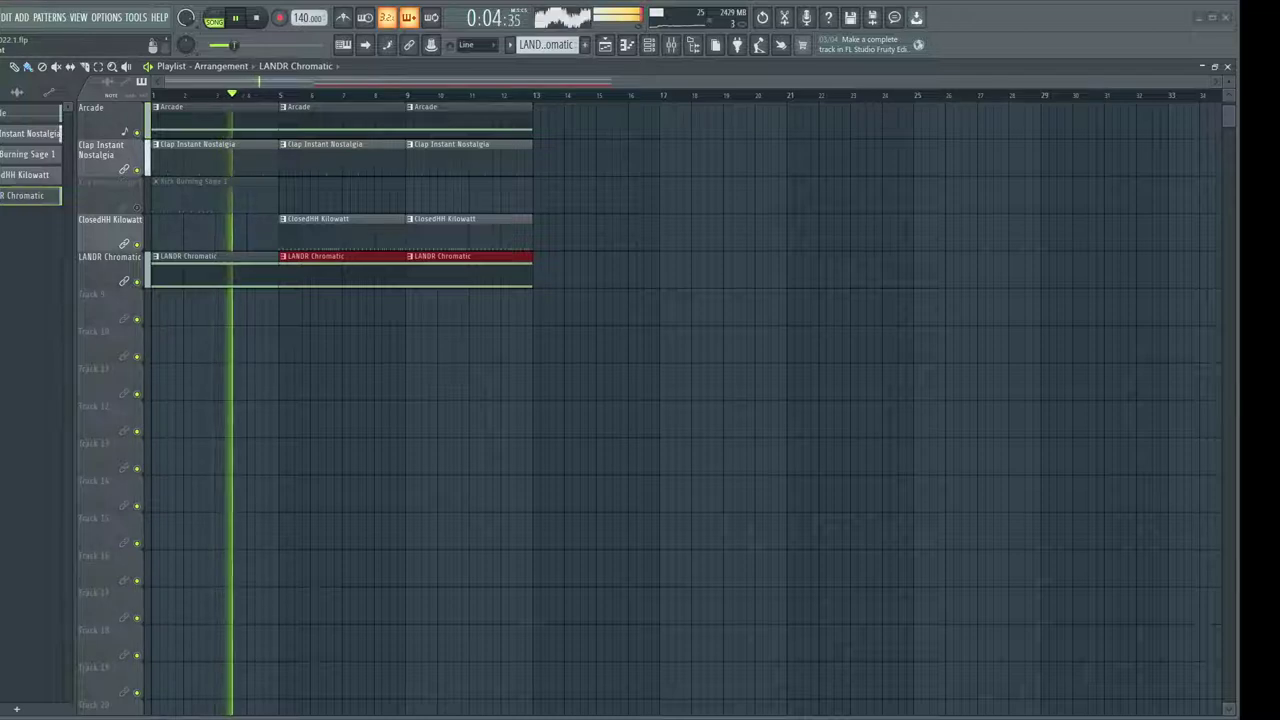
Move the Kick Burning Sage 1 clip from bar 1 to bar 9 on its track
{"action": "left_click", "coordinate": [5, 154]}
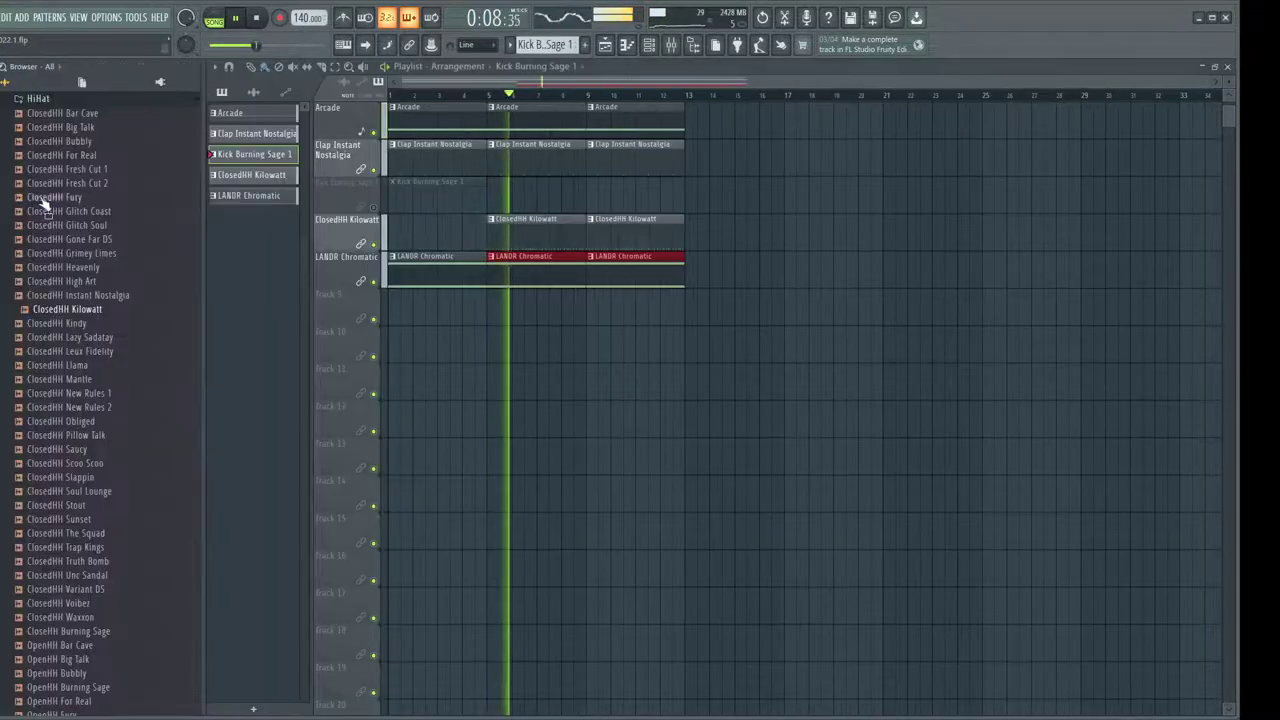
{"action": "left_click_drag", "start_coordinate": [215, 202], "coordinate": [470, 198]}
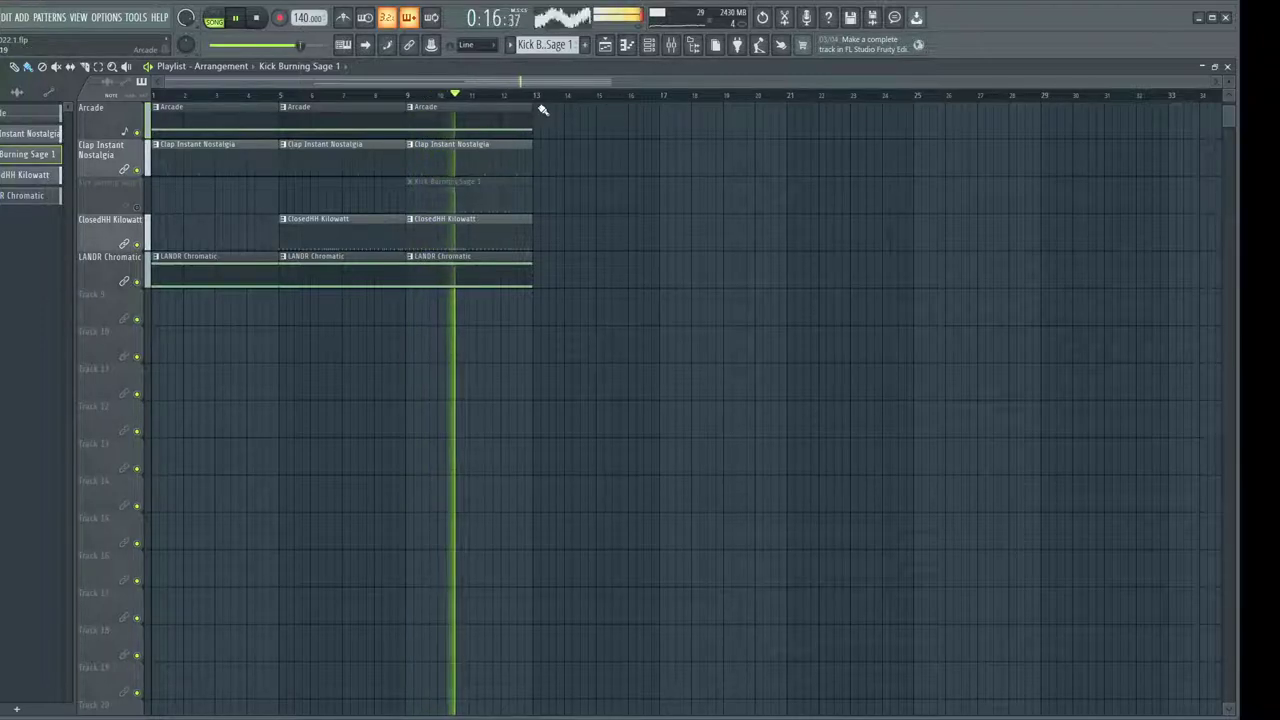
Extend all five tracks with repeated clips at bars 13, 17 and 21, stop playback and unmute the Kick Burning Sage 1 track
{"action": "left_click_drag", "start_coordinate": [540, 113], "coordinate": [837, 134]}
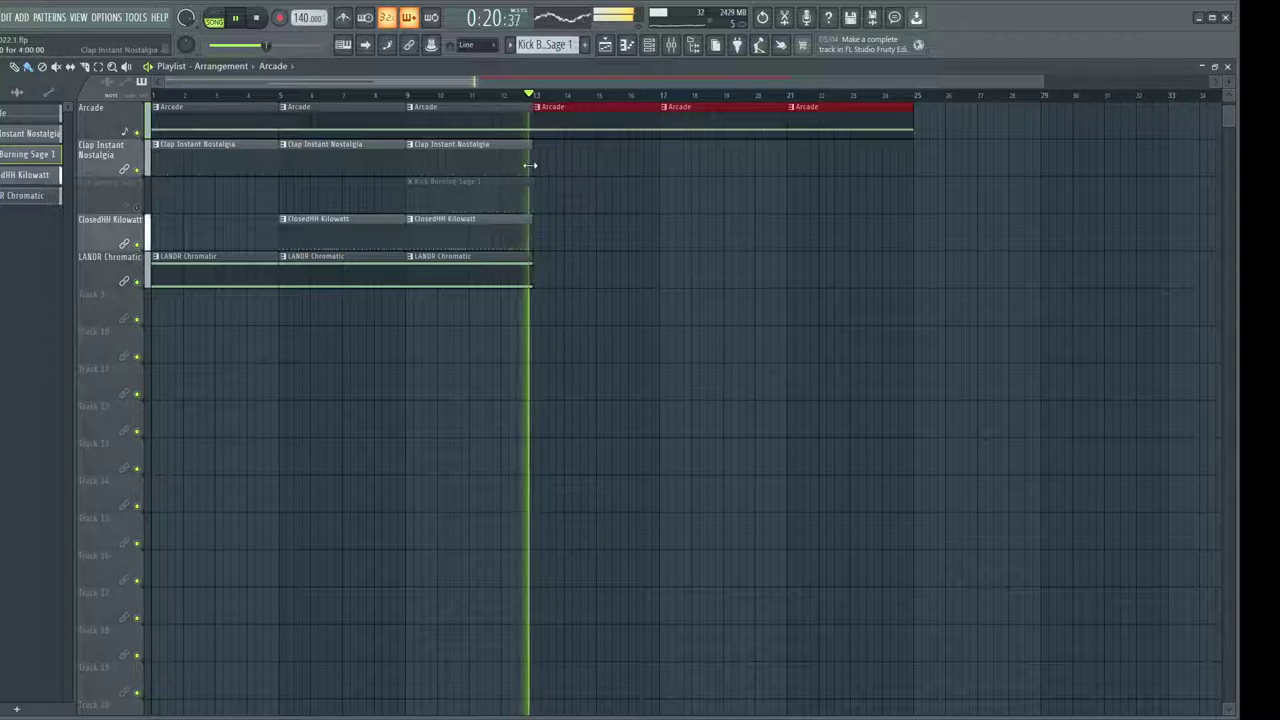
{"action": "left_click_drag", "start_coordinate": [543, 167], "coordinate": [816, 174]}
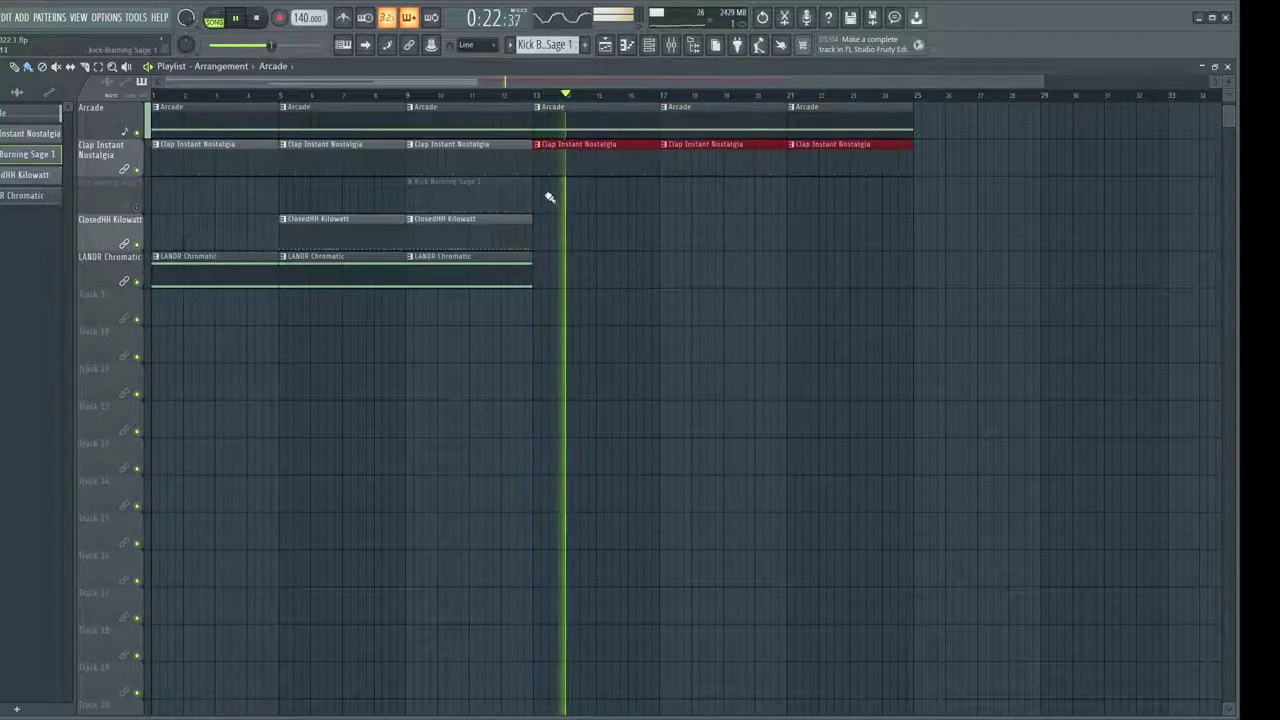
{"action": "left_click_drag", "start_coordinate": [540, 203], "coordinate": [831, 220]}
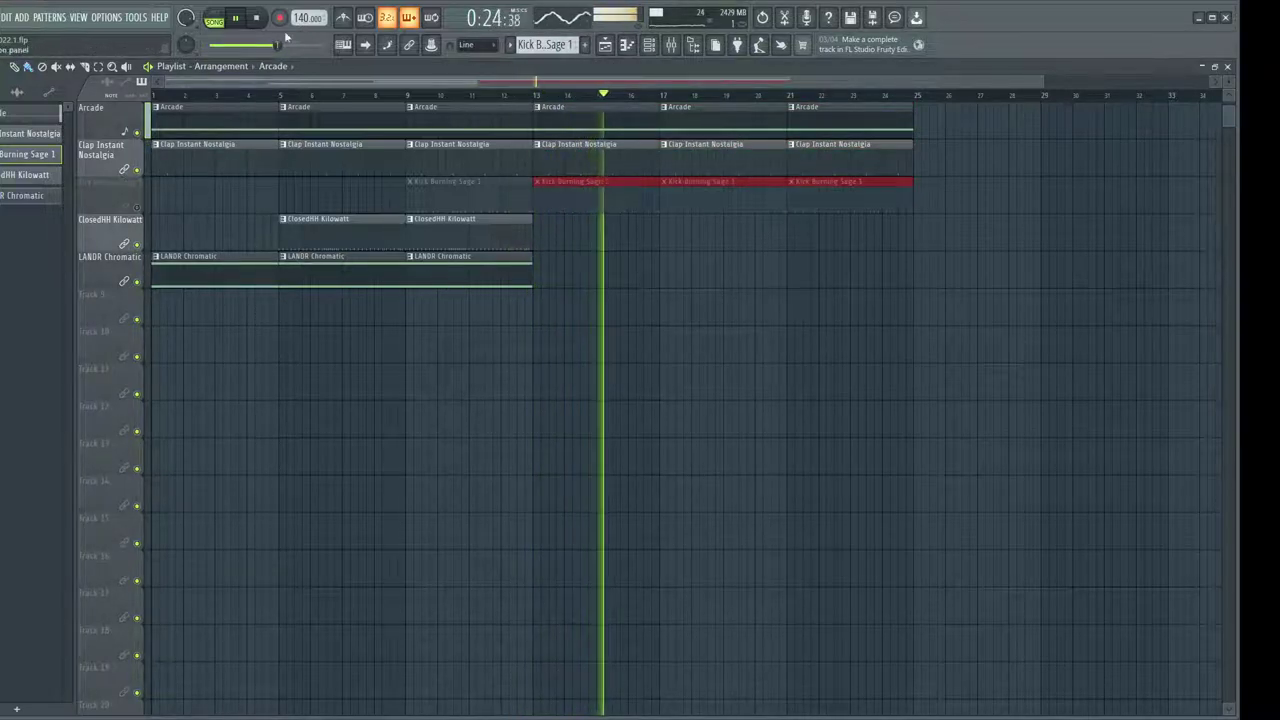
{"action": "key", "text": "space"}
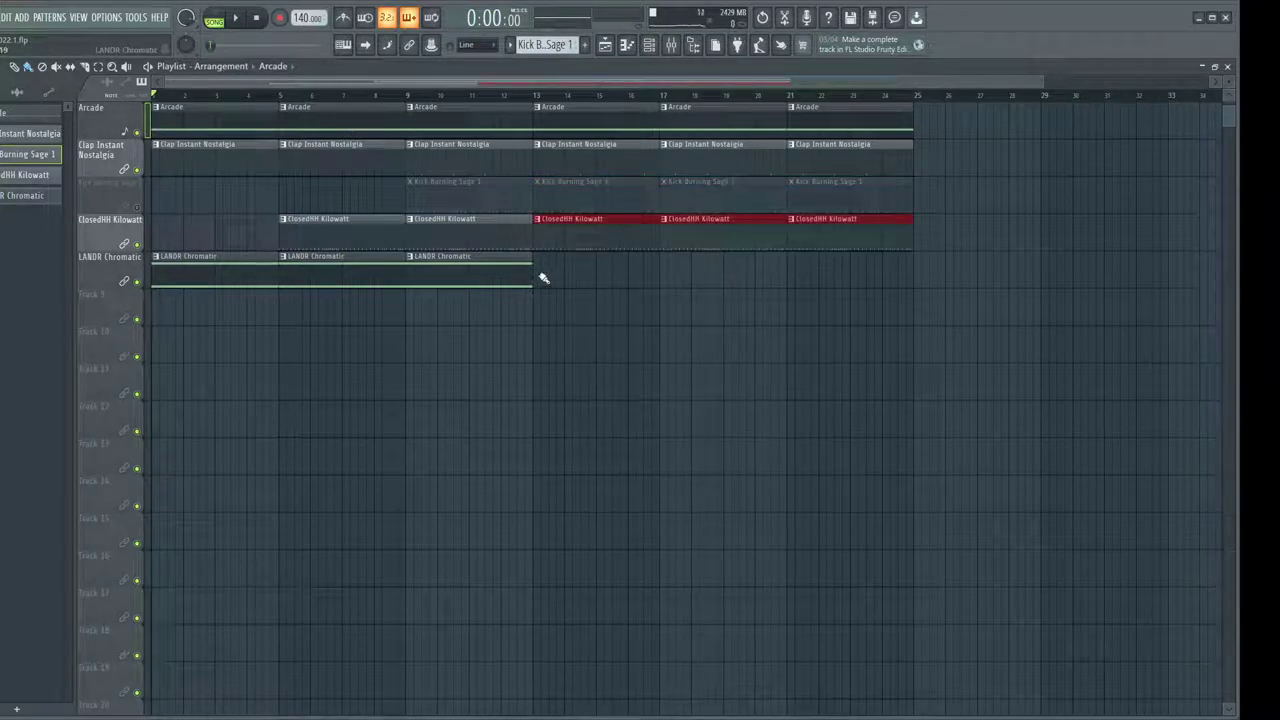
{"action": "left_click_drag", "start_coordinate": [543, 278], "coordinate": [879, 297]}
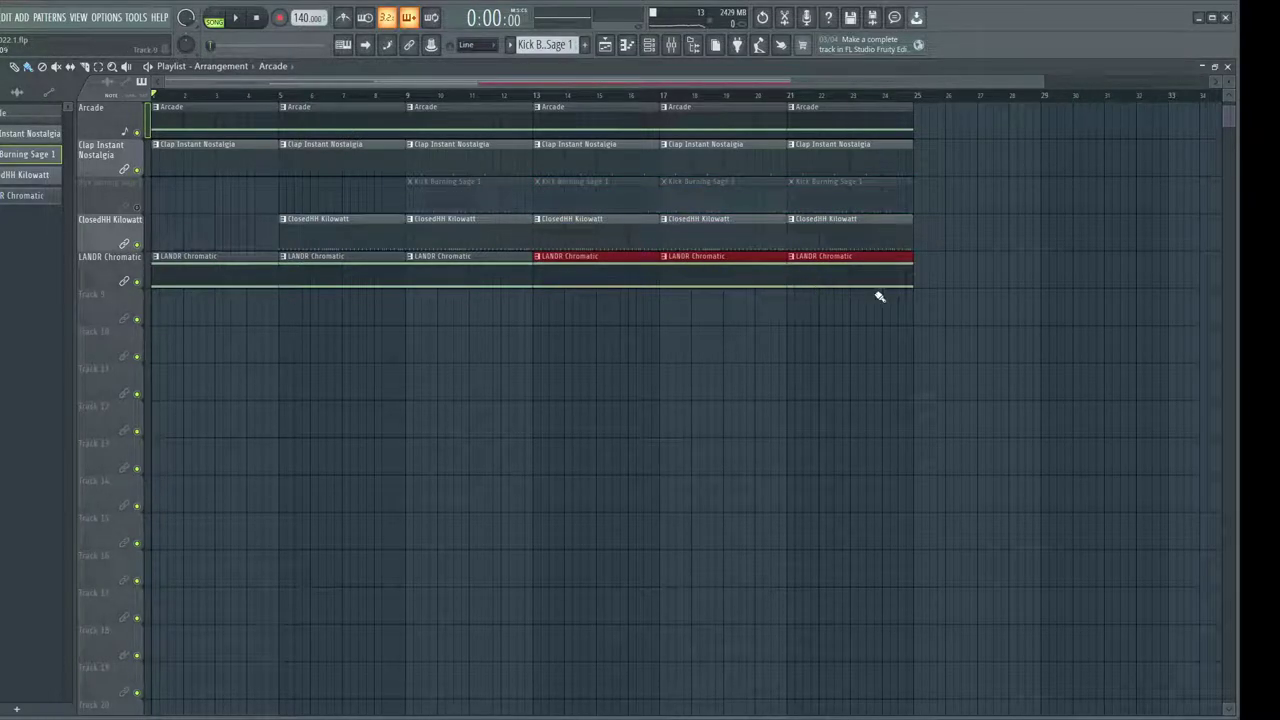
{"action": "left_click", "coordinate": [140, 209]}
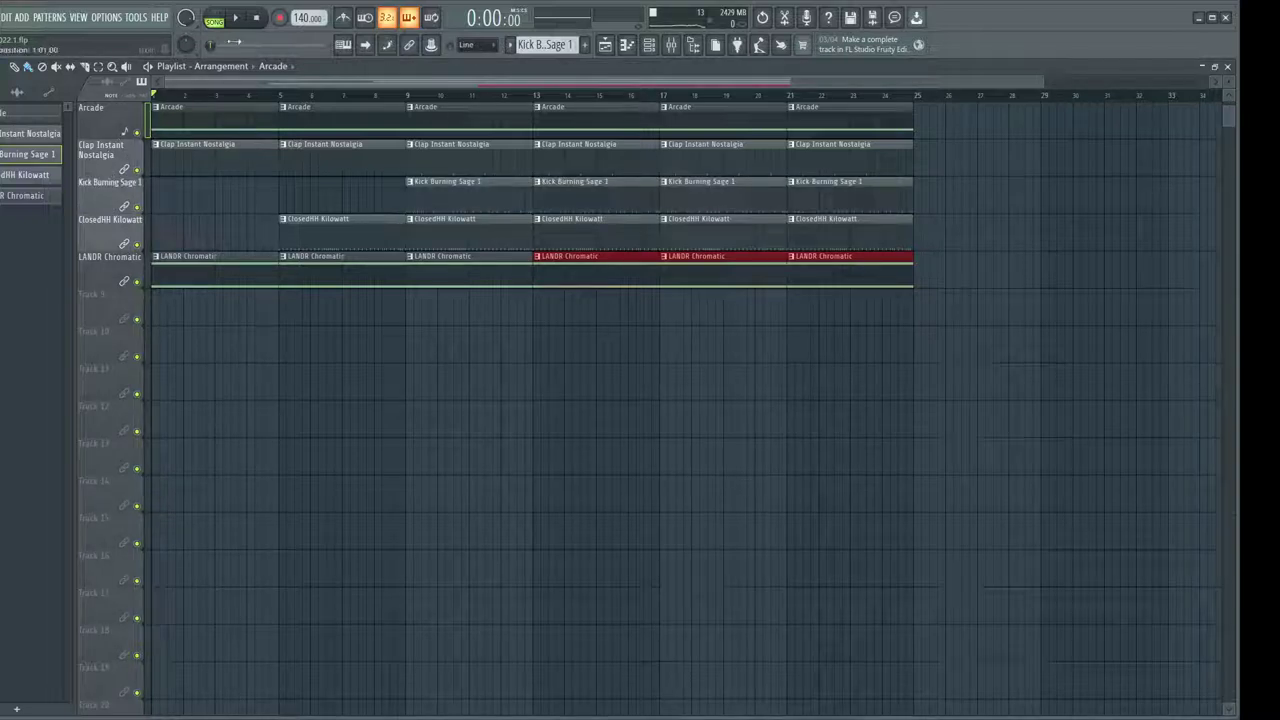
Listen to the arrangement from the start, bring up the LANDR Chromatic plugin window and stop playback
{"action": "left_click", "coordinate": [237, 19]}
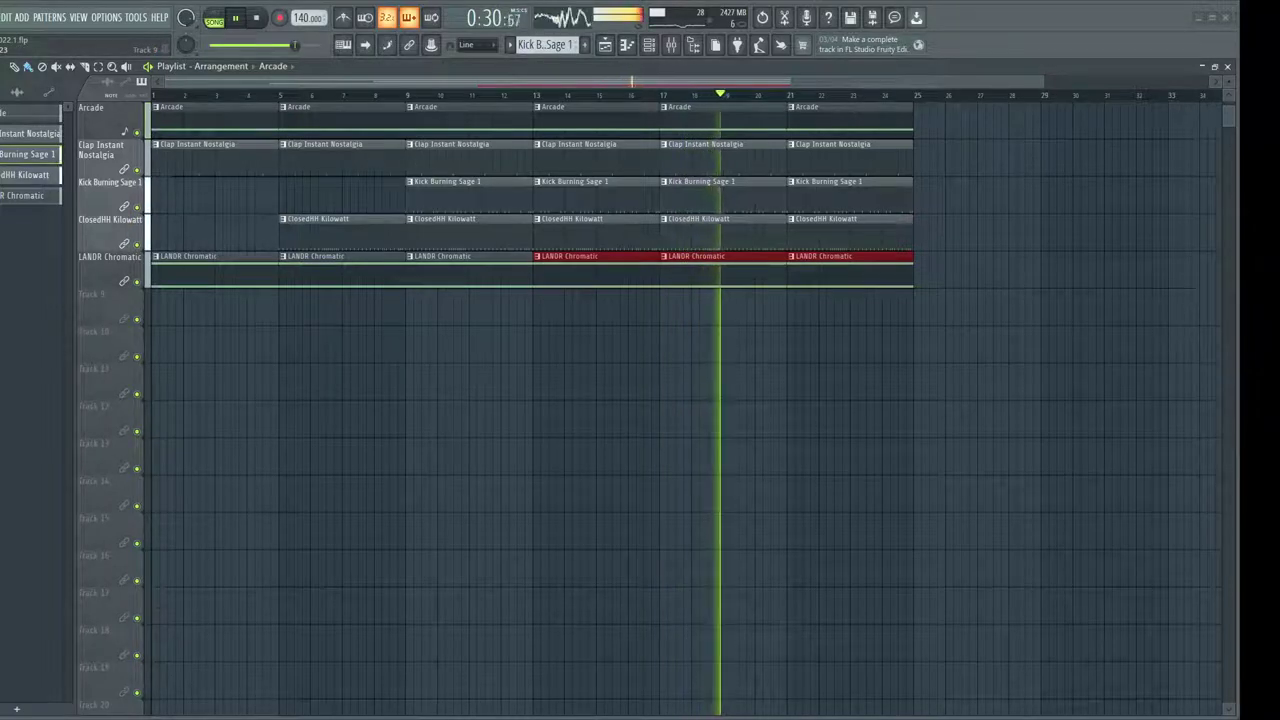
{"action": "left_click_drag", "start_coordinate": [790, 394], "coordinate": [361, 226]}
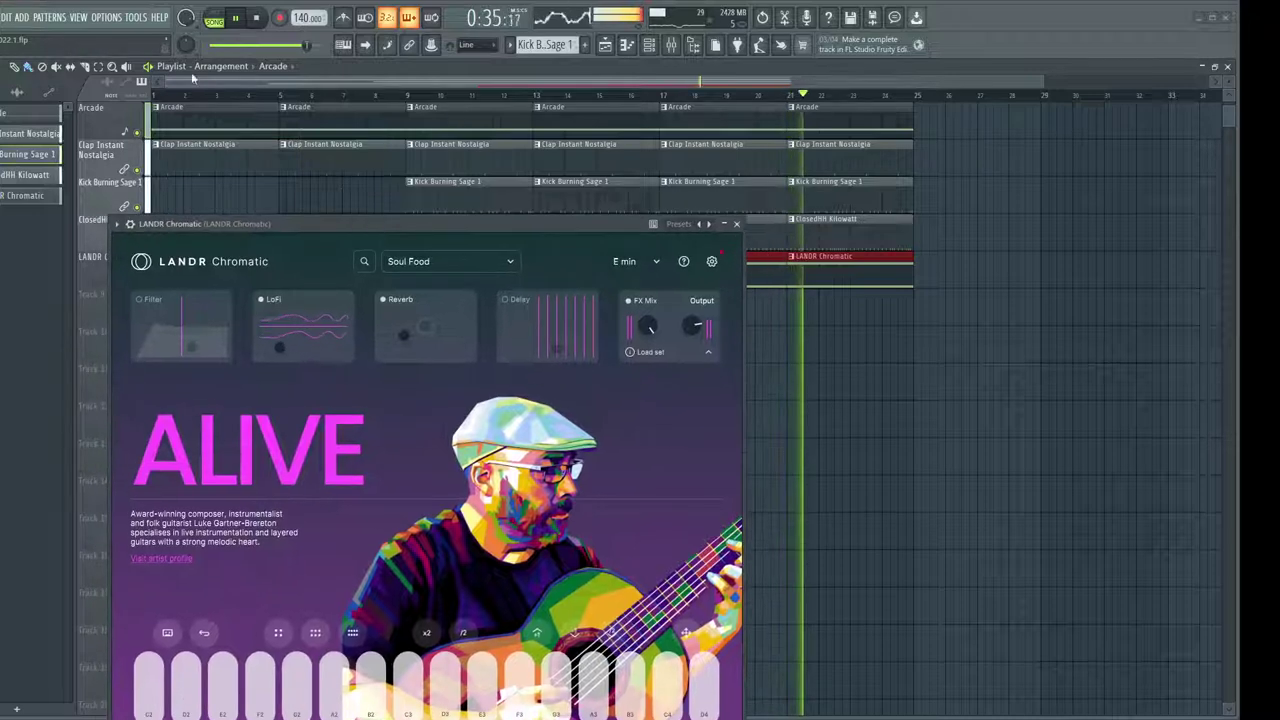
{"action": "left_click", "coordinate": [259, 19]}
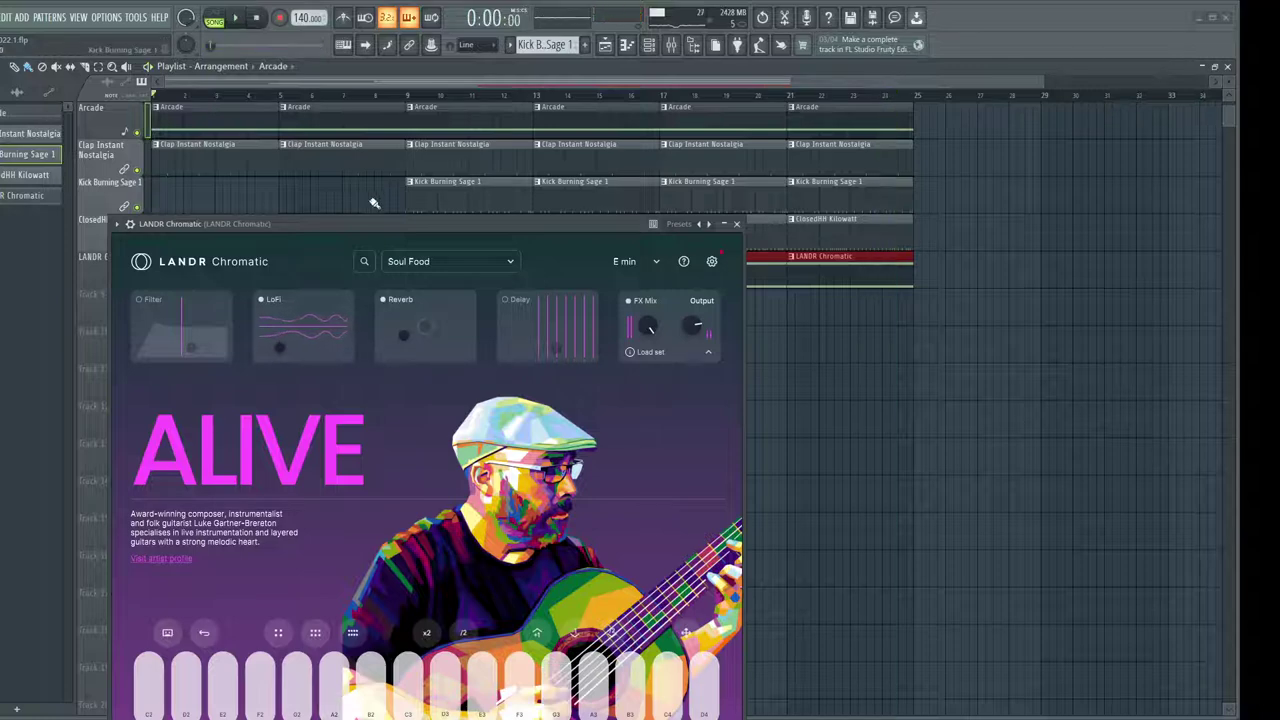
Add another LANDR Chromatic clip at bar 25 on its track and make it a unique pattern
{"action": "left_click_drag", "start_coordinate": [549, 240], "coordinate": [469, 128]}
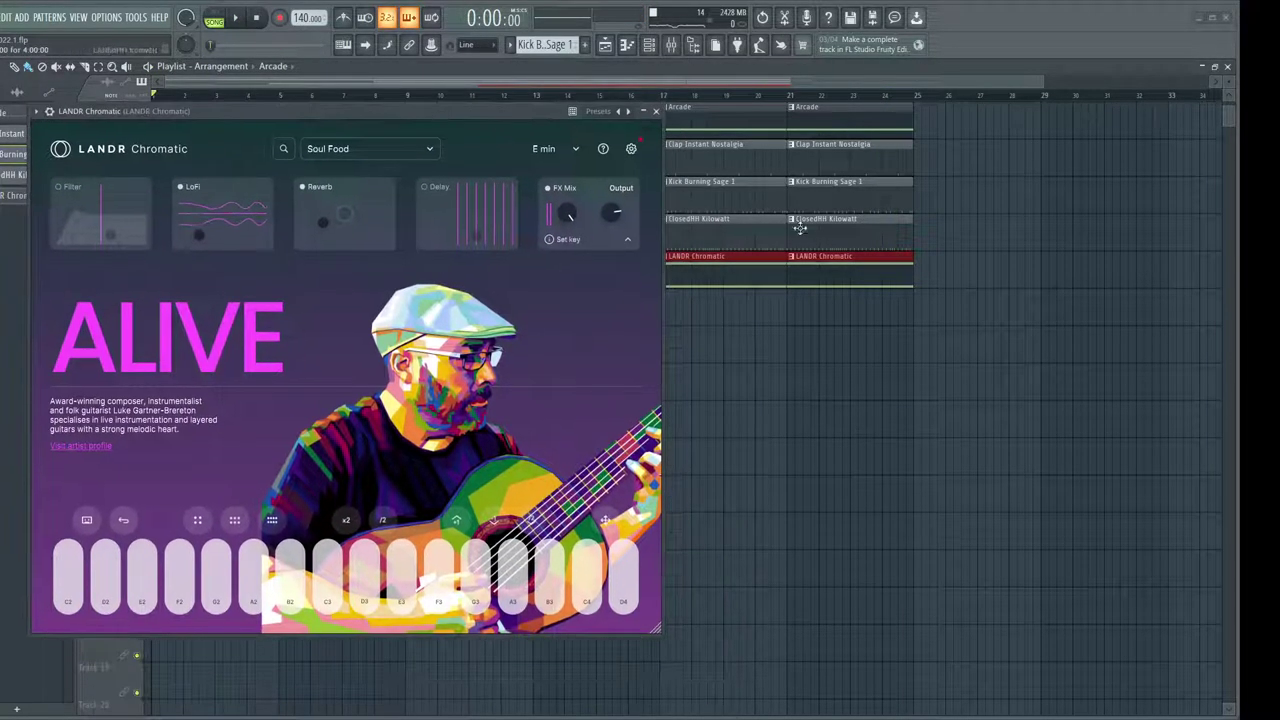
{"action": "left_click", "coordinate": [921, 281]}
{"action": "left_click", "coordinate": [919, 257]}
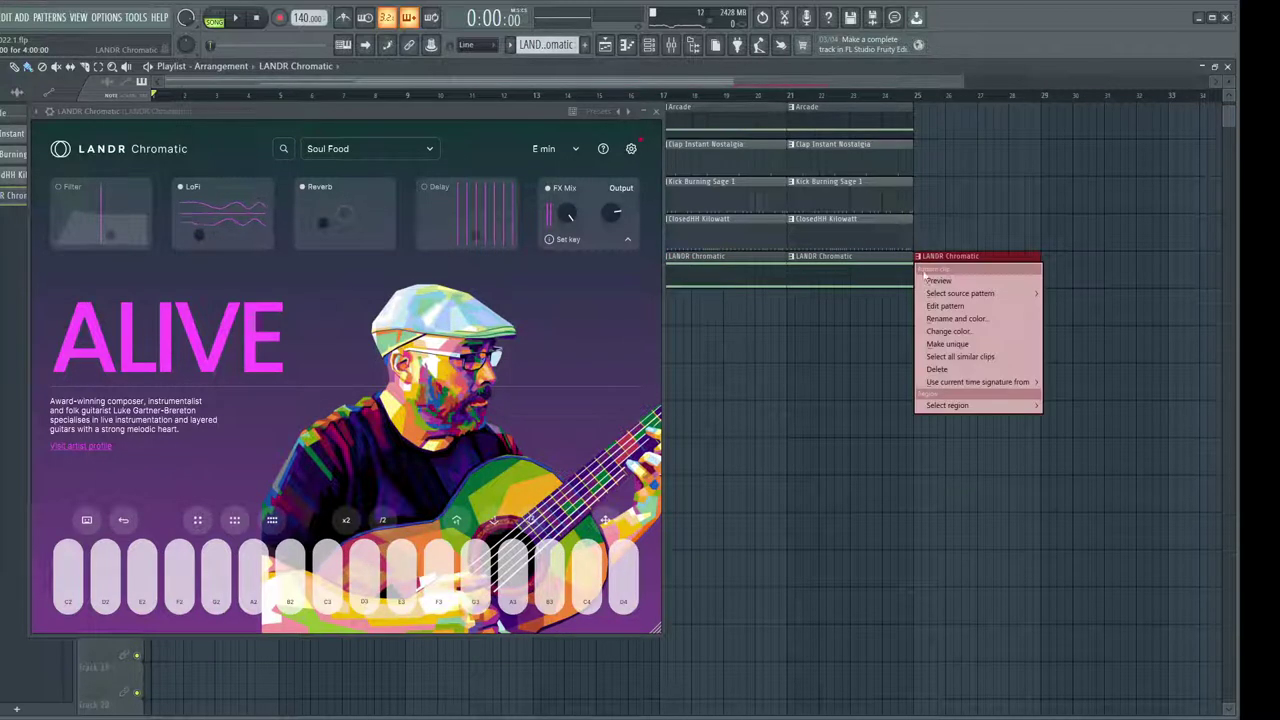
{"action": "left_click", "coordinate": [948, 345]}
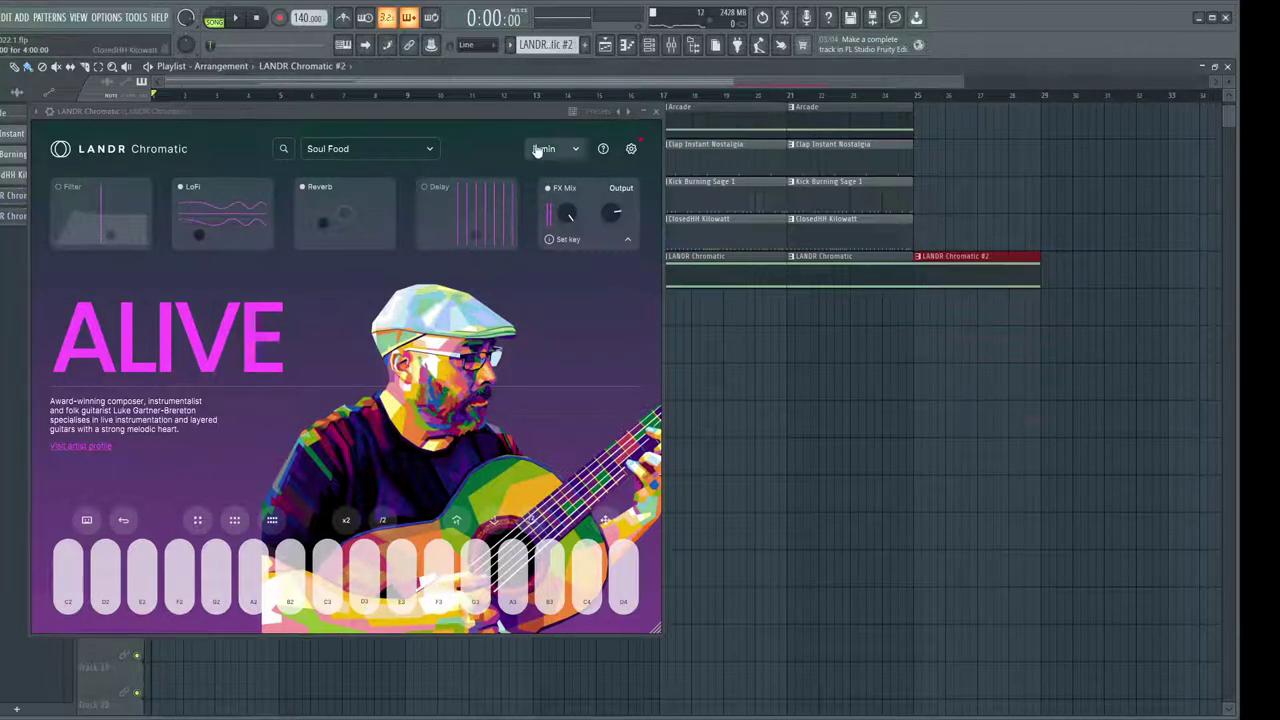
Collapse the LANDR Chromatic plugin window, show the channel rack and move the plugin window out of the way
{"action": "double_click", "coordinate": [434, 116]}
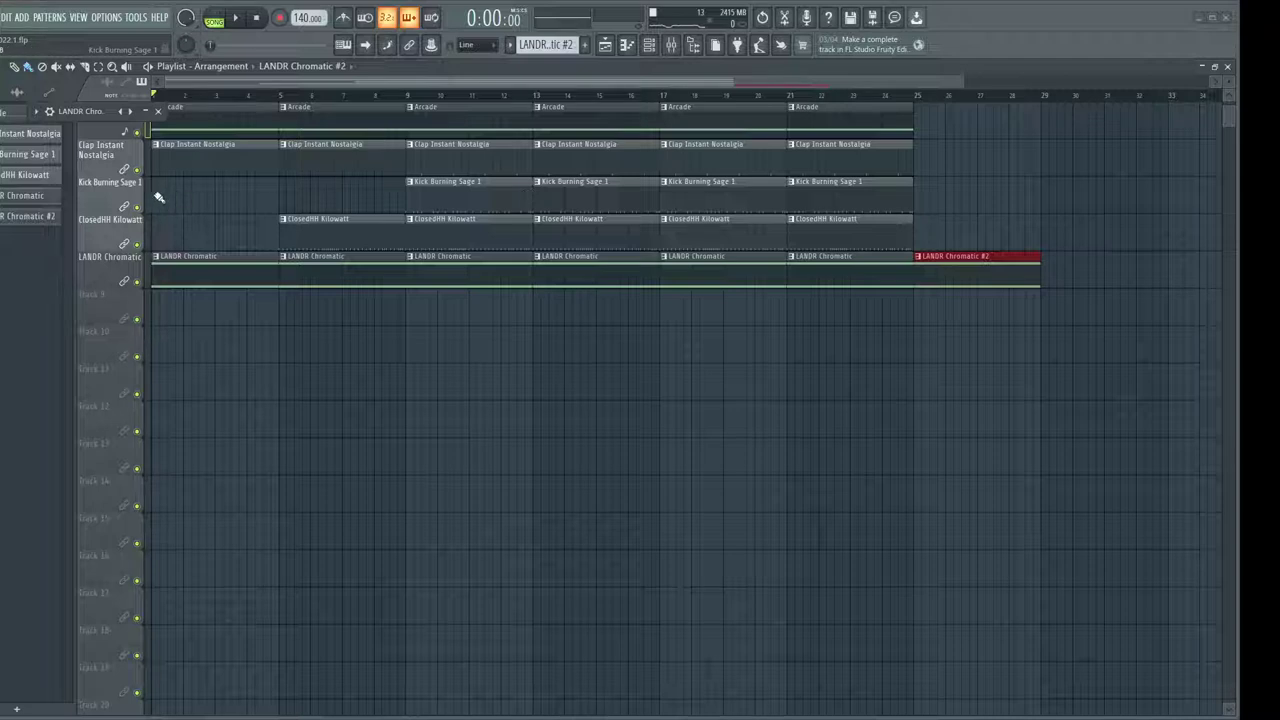
{"action": "left_click", "coordinate": [648, 50]}
{"action": "left_click", "coordinate": [648, 50]}
{"action": "left_click", "coordinate": [648, 50]}
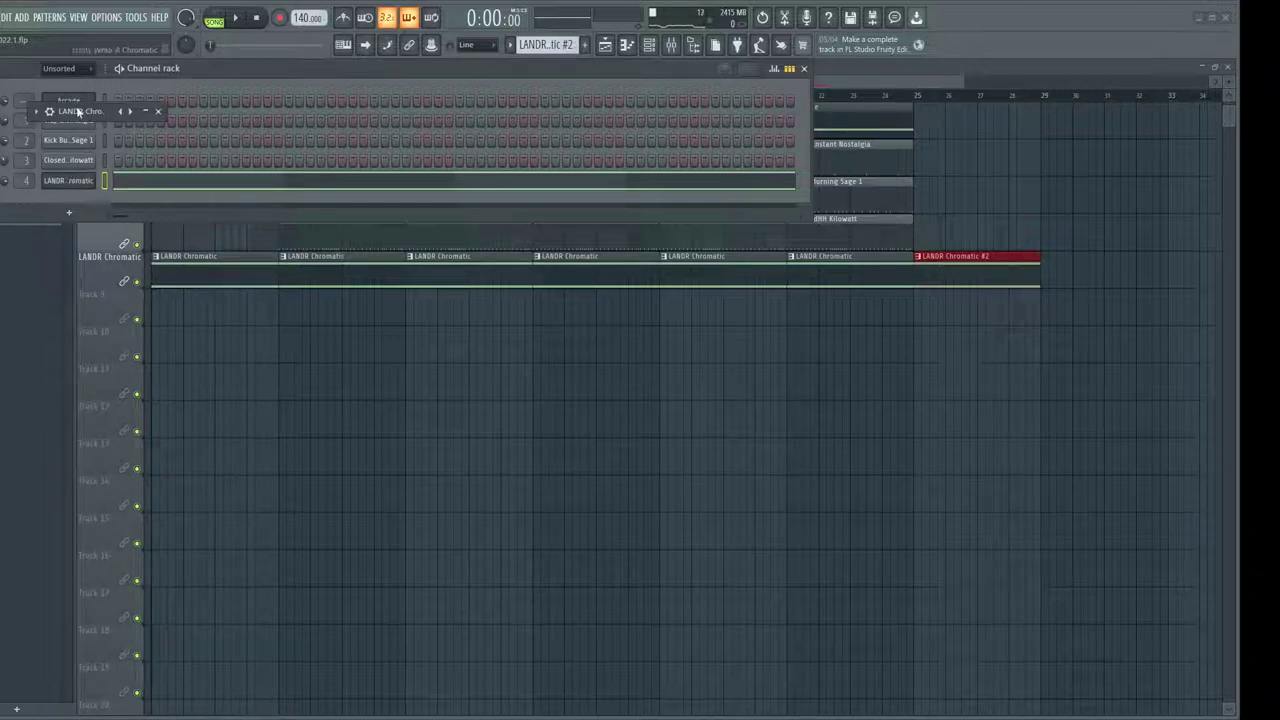
{"action": "left_click_drag", "start_coordinate": [129, 117], "coordinate": [1279, 150]}
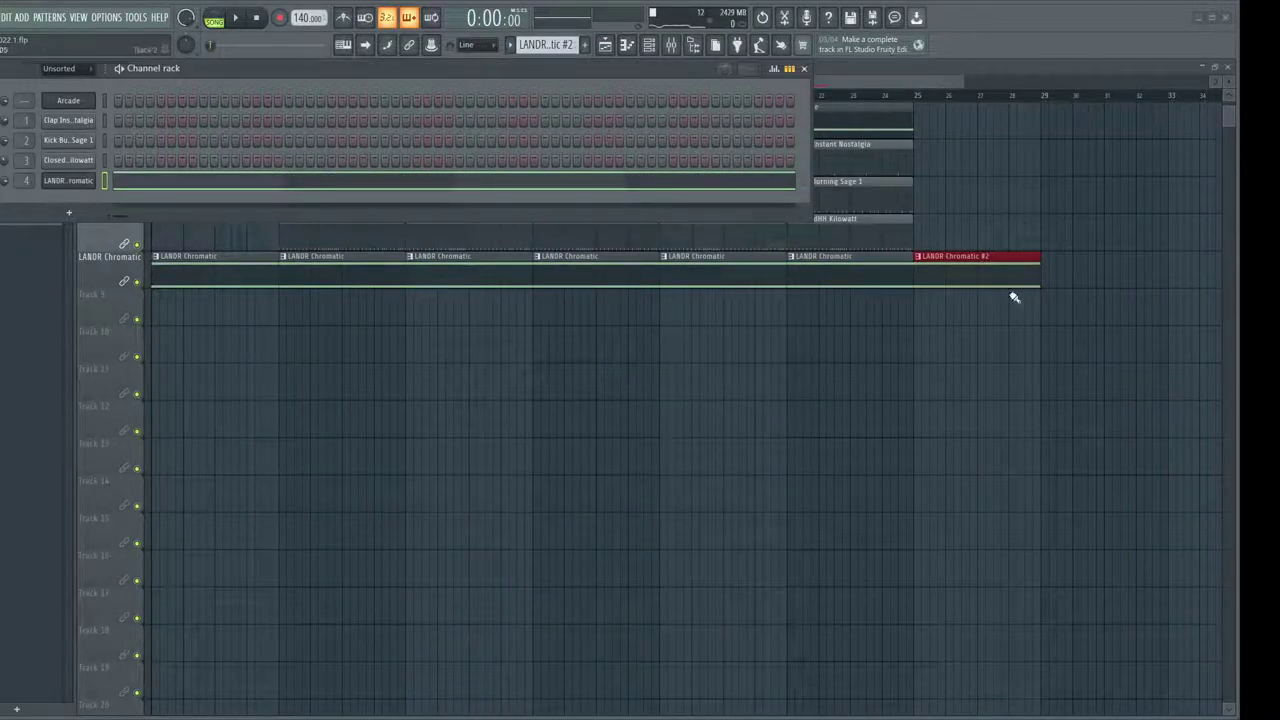
Rework the notes of the LANDR Chromatic #2 pattern and play it in pattern mode with the channel rack shown
{"action": "left_click", "coordinate": [994, 261]}
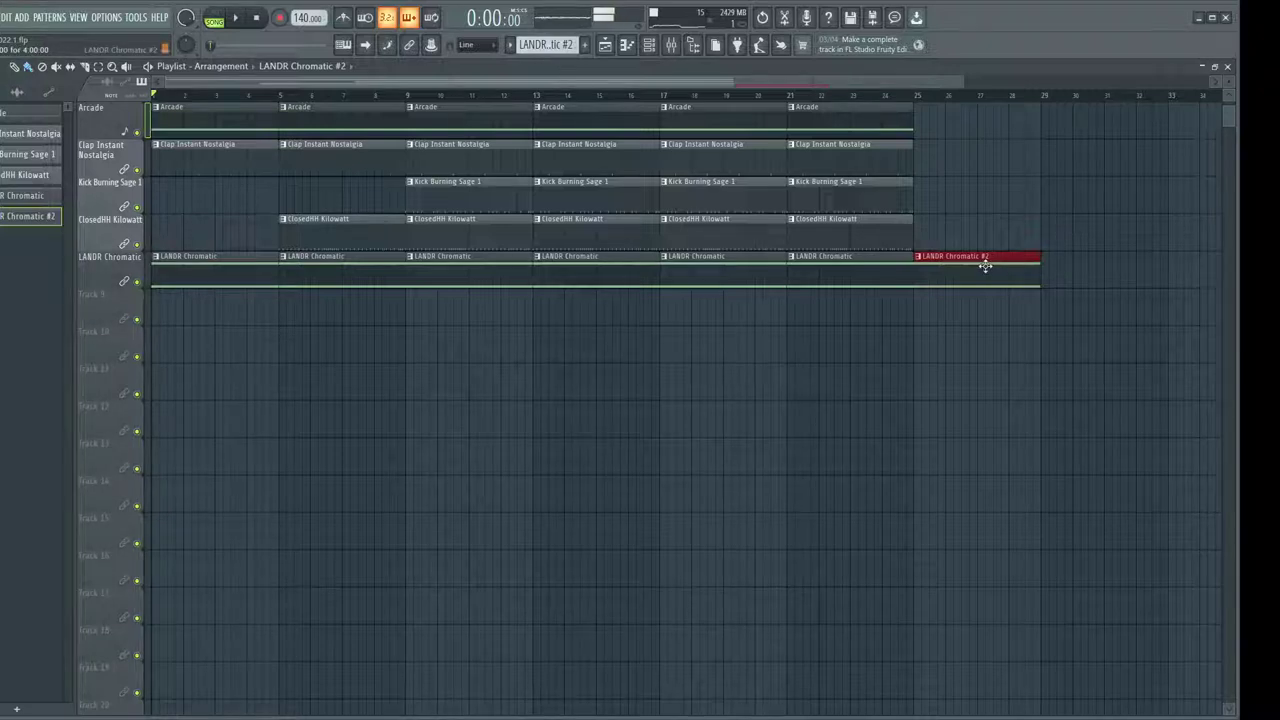
{"action": "key", "text": "F6"}
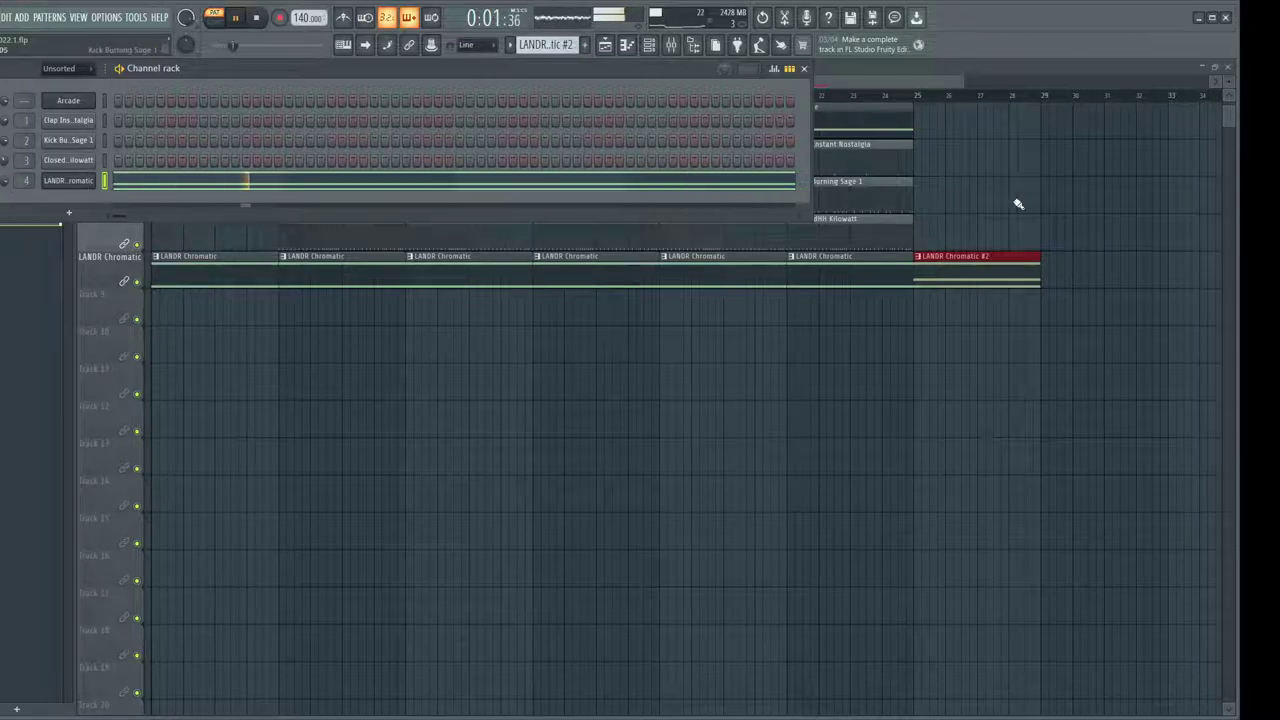
Repeat the LANDR Chromatic #2 clip at bar 29 on its track
{"action": "left_click", "coordinate": [1017, 265]}
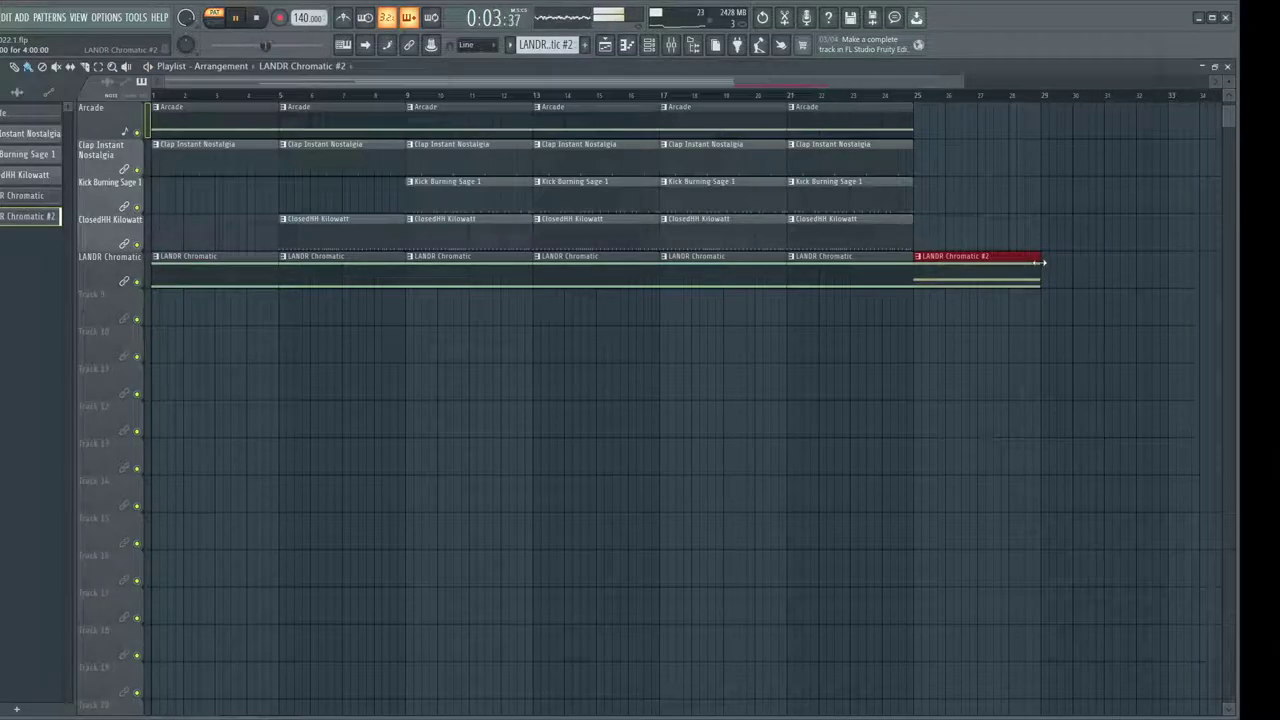
{"action": "key", "text": "ctrl+b"}
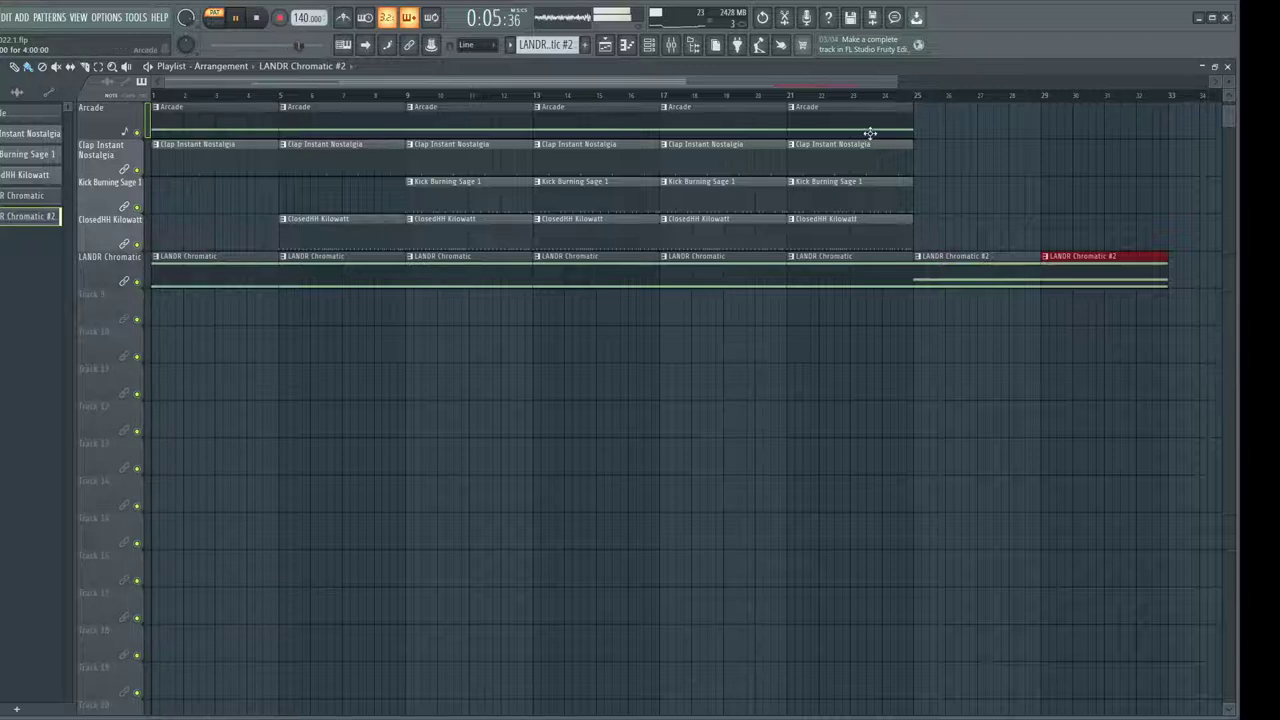
Add Arcade clips at bars 25 and 29 and a ClosedHH Kilowatt clip at bar 25 made into a unique pattern
{"action": "left_click", "coordinate": [919, 116]}
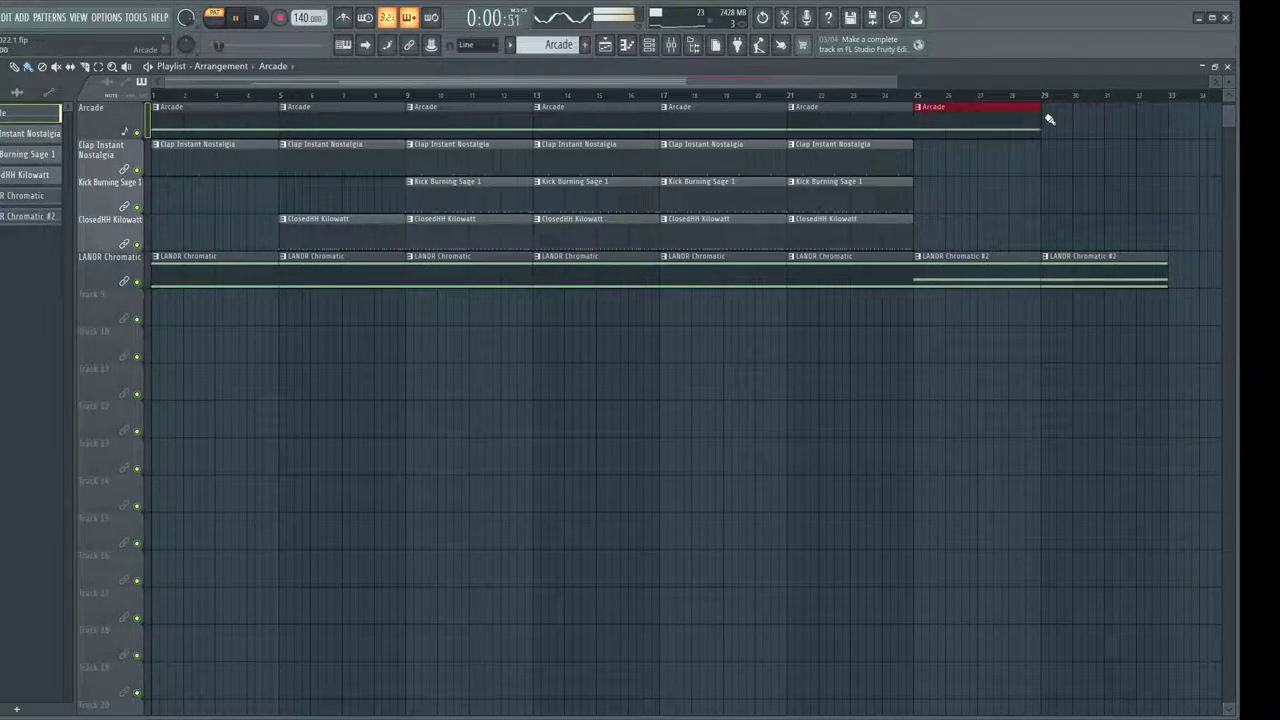
{"action": "key", "text": "ctrl+b"}
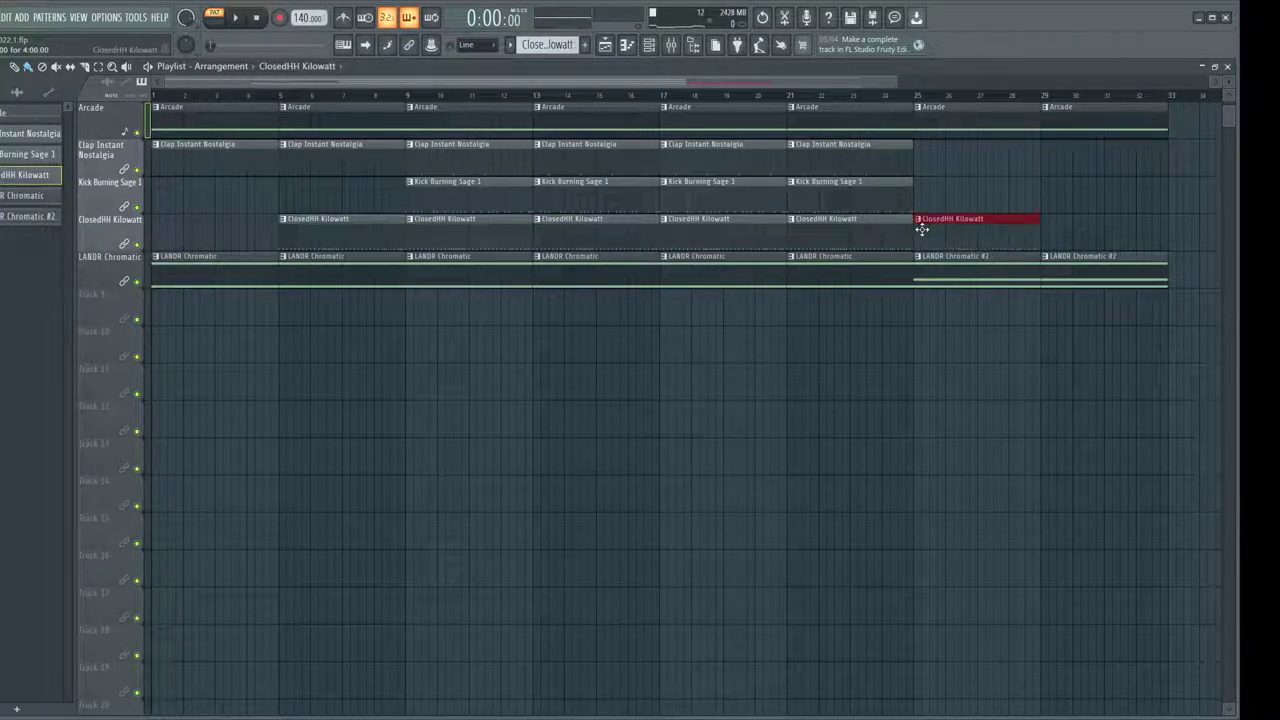
{"action": "left_click", "coordinate": [920, 222]}
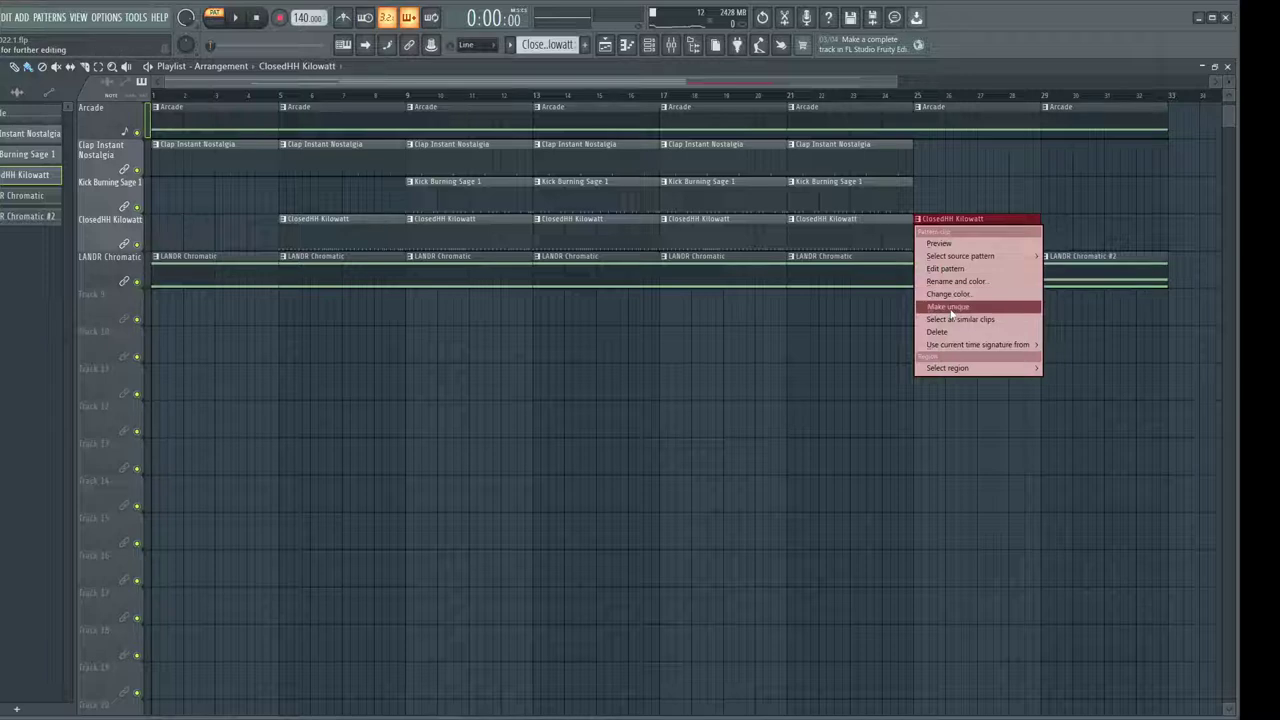
{"action": "left_click", "coordinate": [951, 308]}
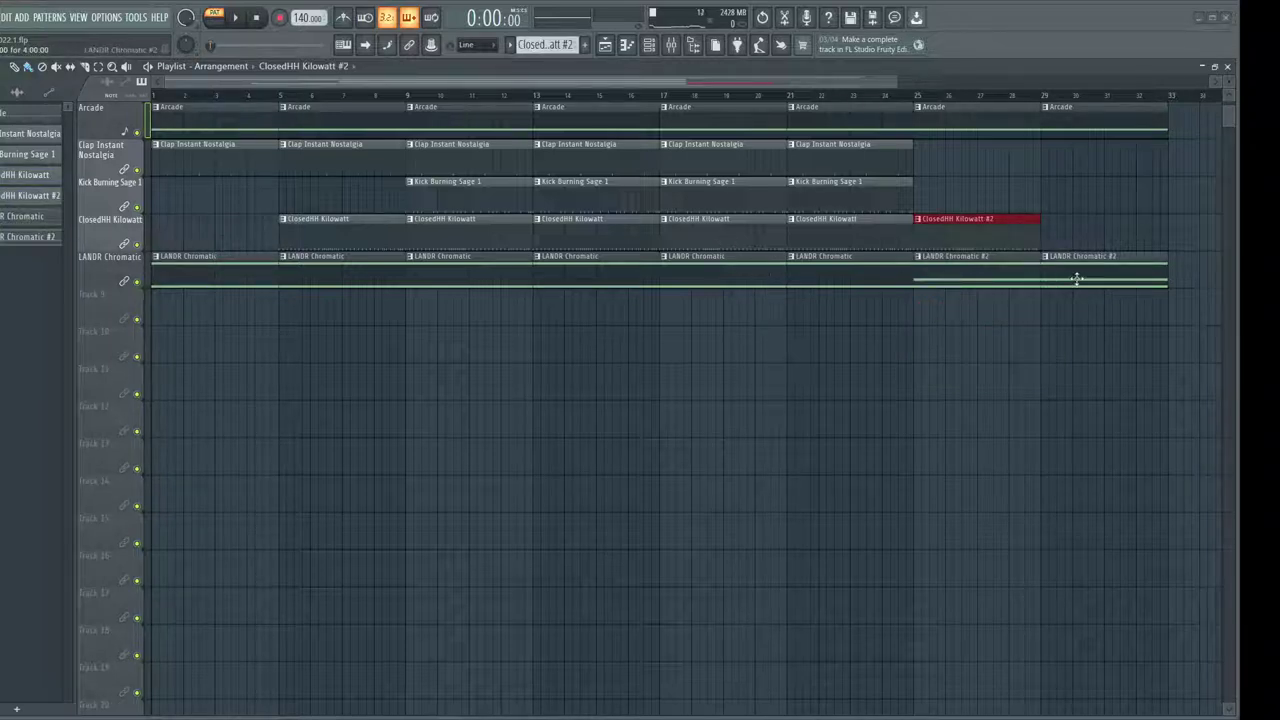
Fill ClosedHH Kilowatt #2 every 4 steps with extra hits on steps 31, 51, 59 and 63, and repeat its clip at bar 29
{"action": "key", "text": "F6"}
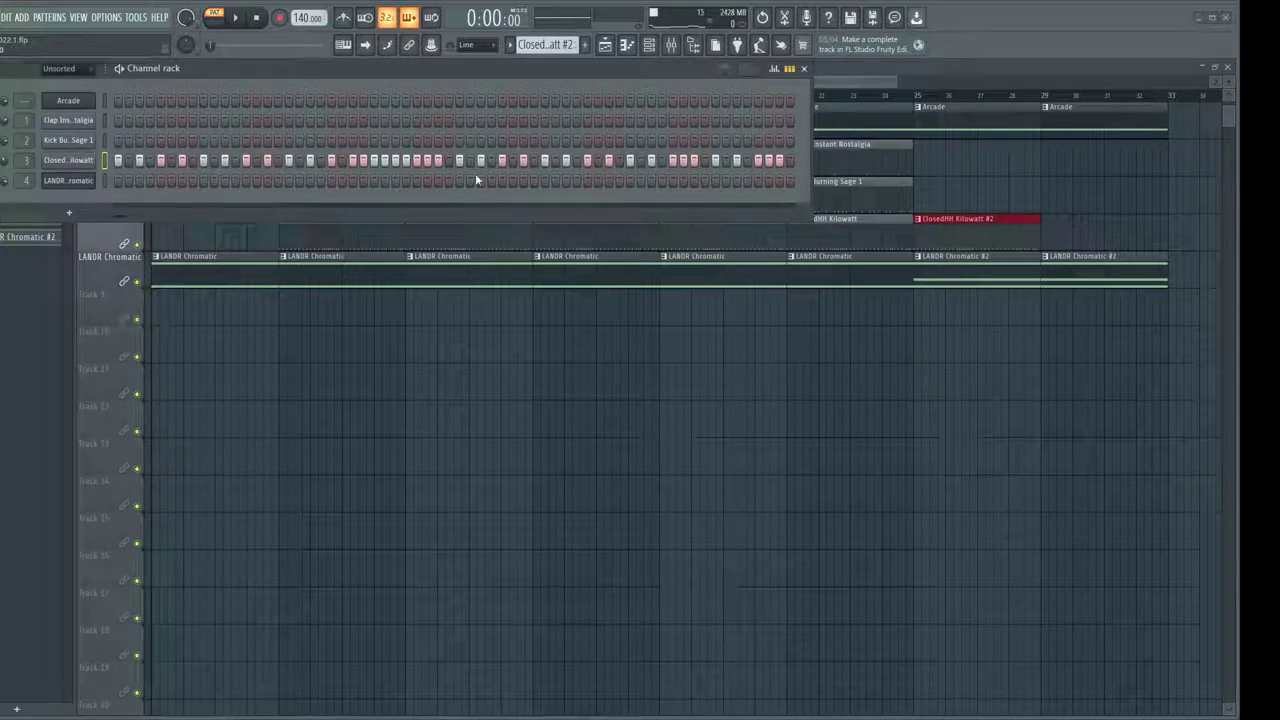
{"action": "right_click", "coordinate": [71, 161]}
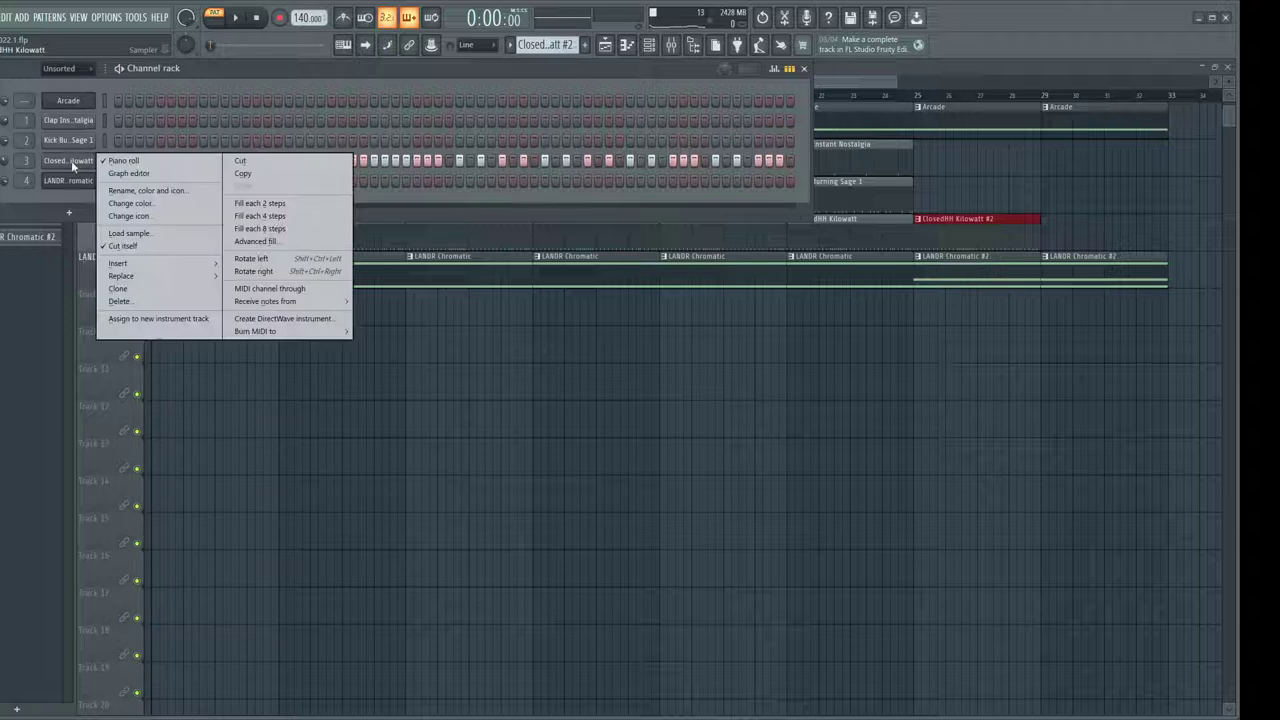
{"action": "left_click", "coordinate": [274, 216]}
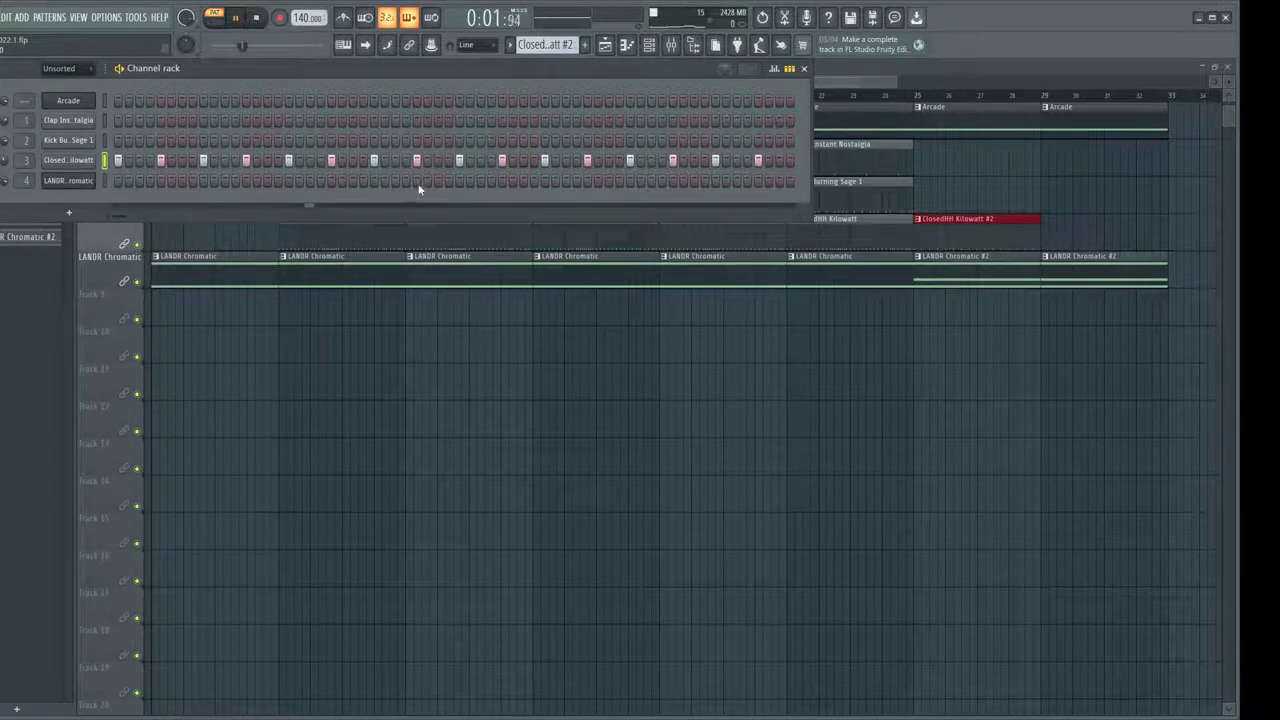
{"action": "left_click", "coordinate": [437, 161]}
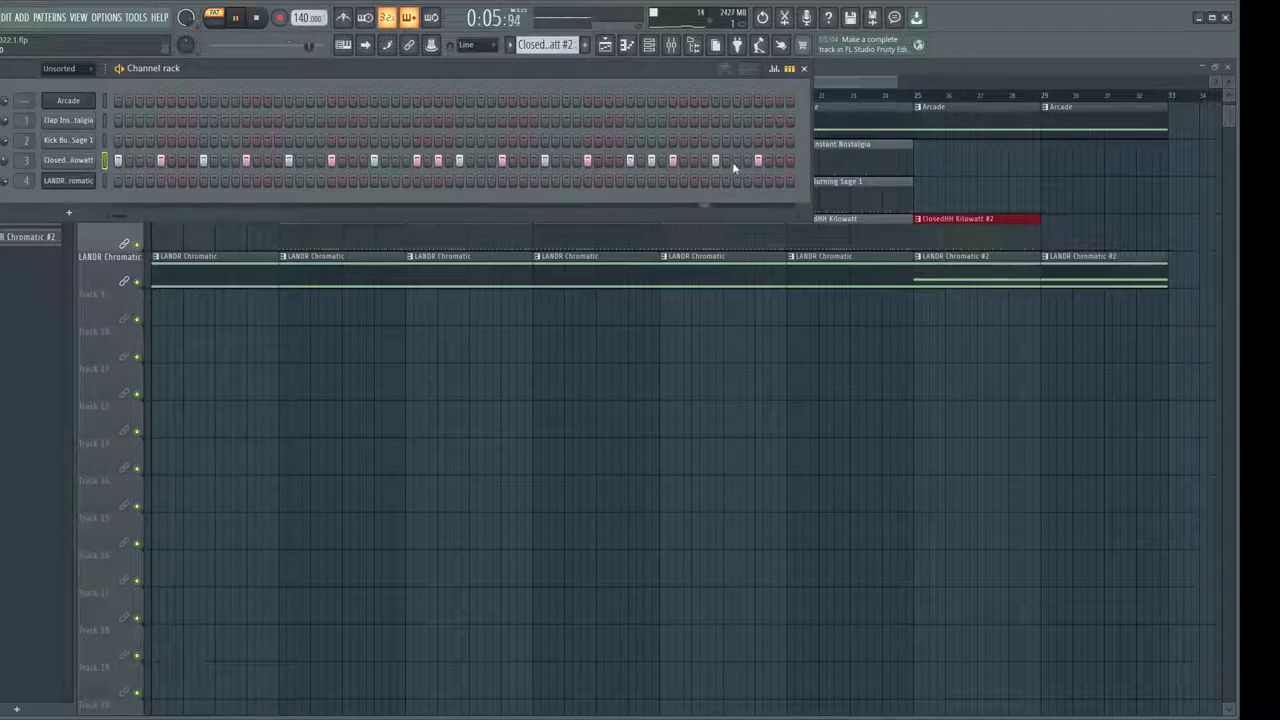
{"action": "left_click", "coordinate": [779, 160]}
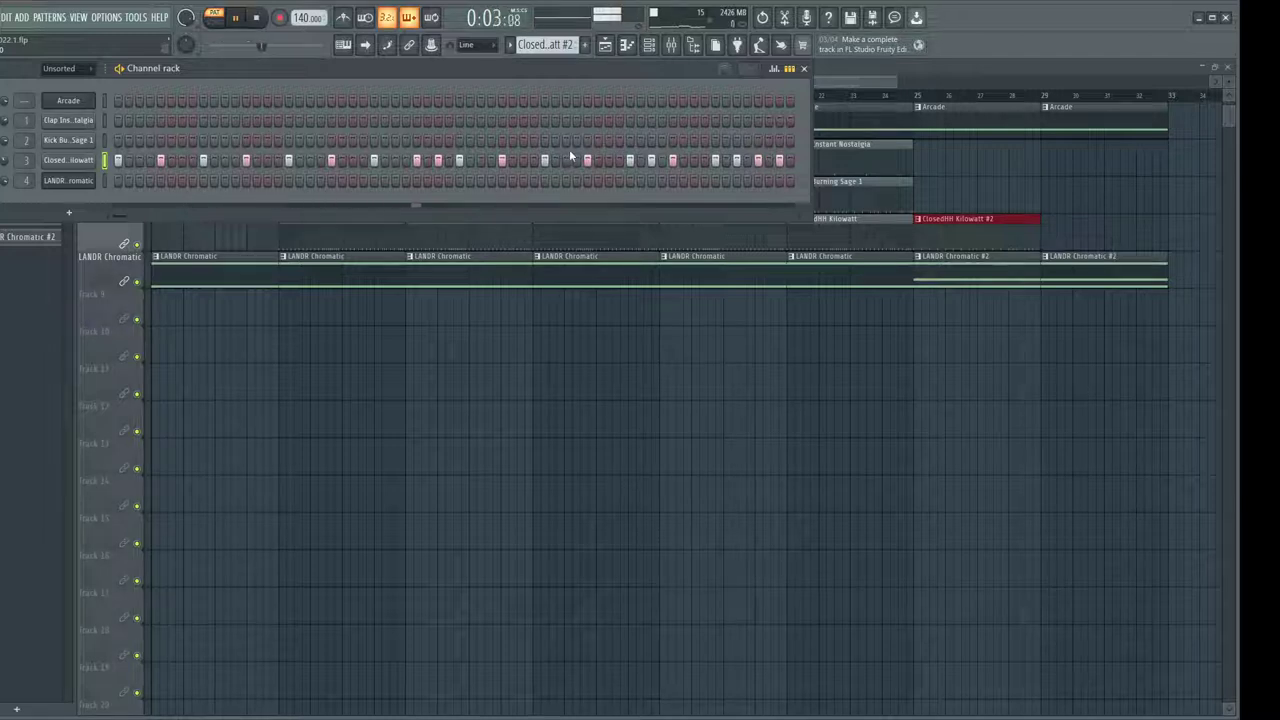
{"action": "left_click", "coordinate": [1017, 221]}
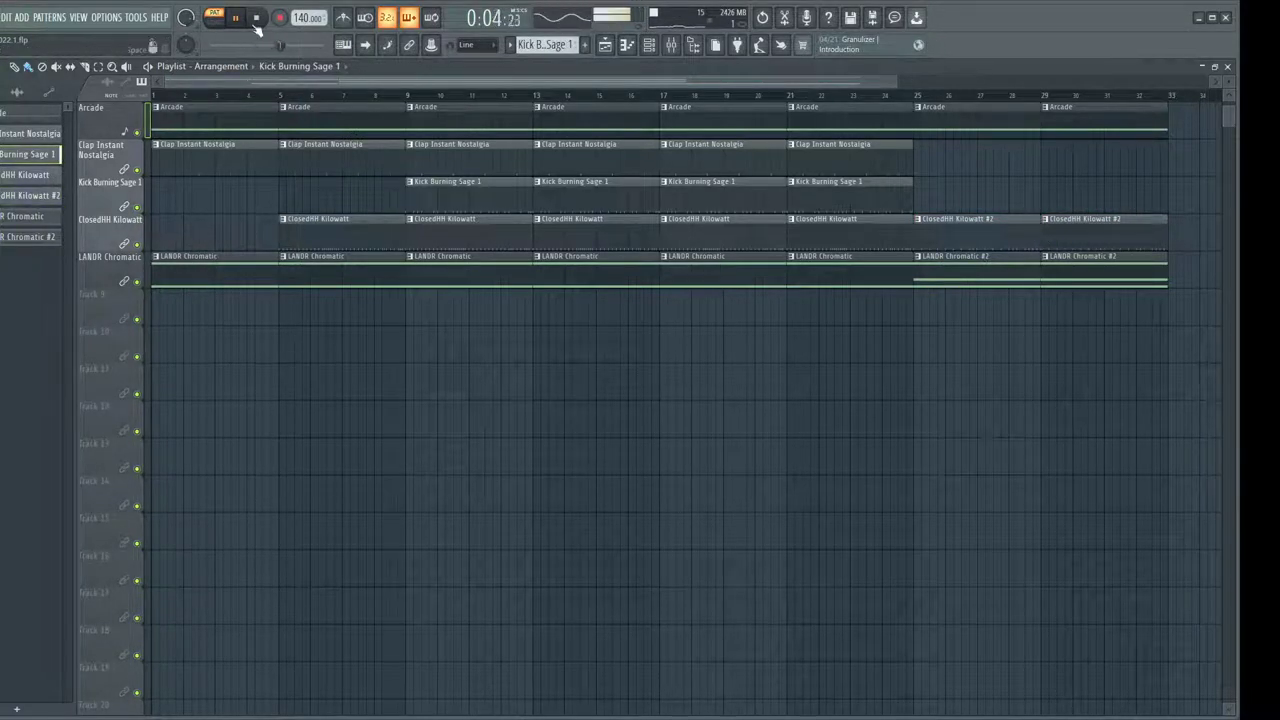
Make the Kick Burning Sage 1 clip at bar 25 a unique pattern
{"action": "right_click", "coordinate": [919, 186]}
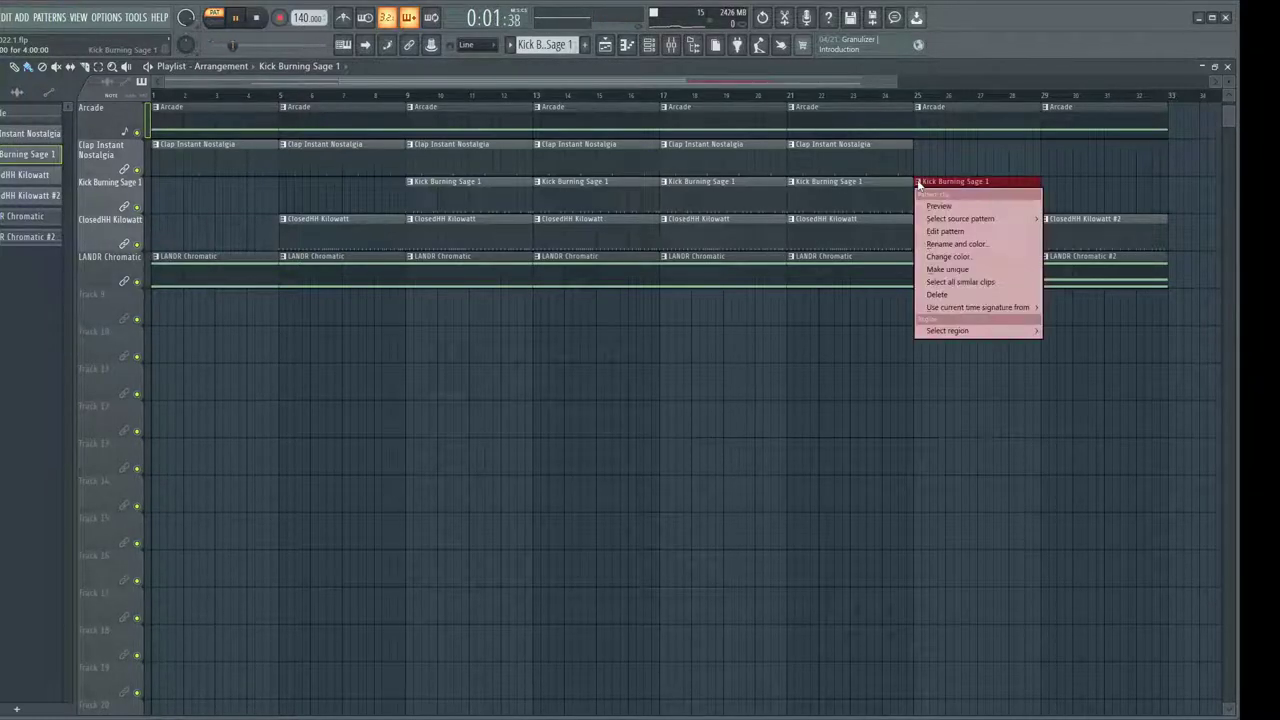
{"action": "left_click", "coordinate": [950, 270]}
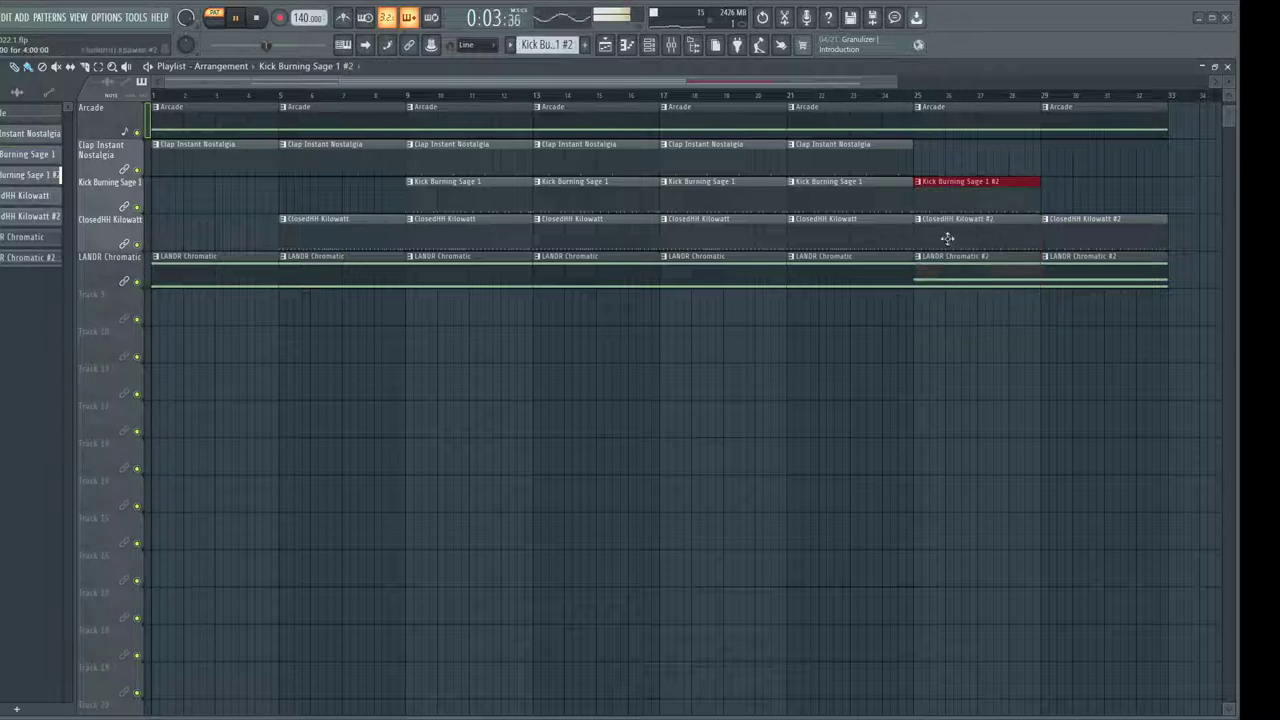
Reprogram Kick Burning Sage 1 #2 with hits on steps 1, 9, 15, 25, 31, 32, 35, 41, 47, 49, 55, 59 and 63
{"action": "double_click", "coordinate": [956, 195]}
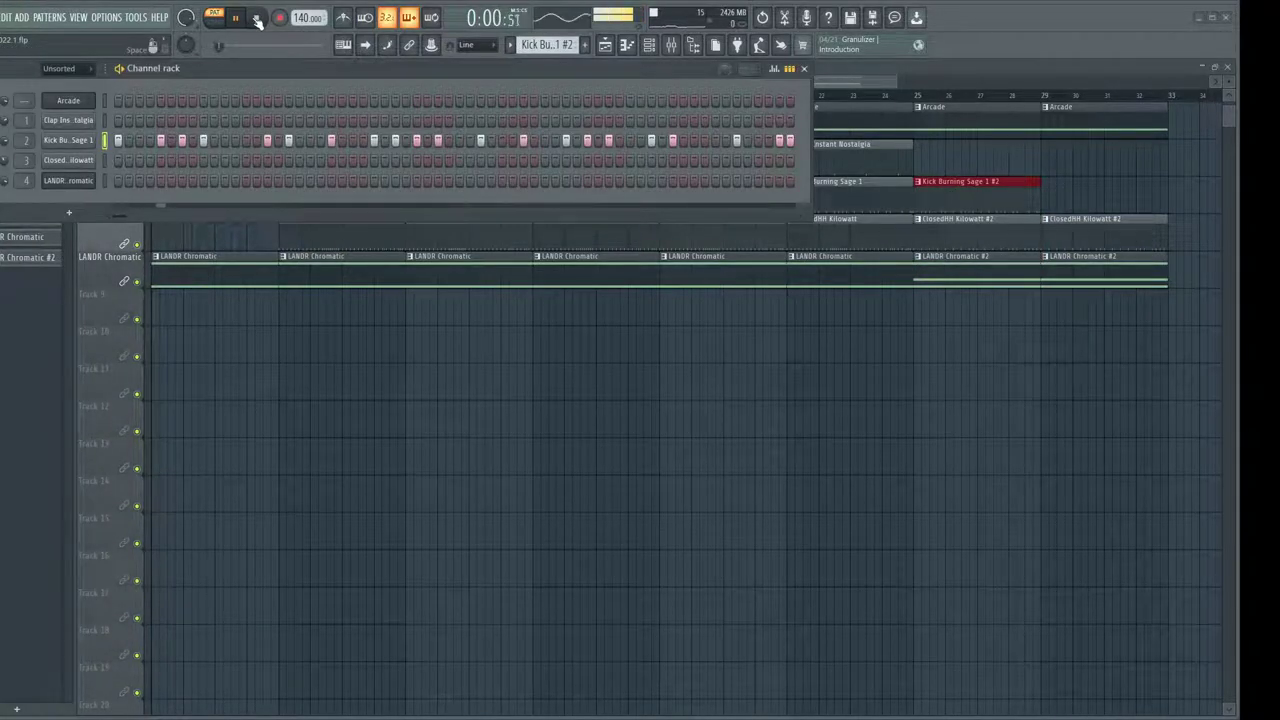
{"action": "left_click_drag", "start_coordinate": [165, 143], "coordinate": [480, 141]}
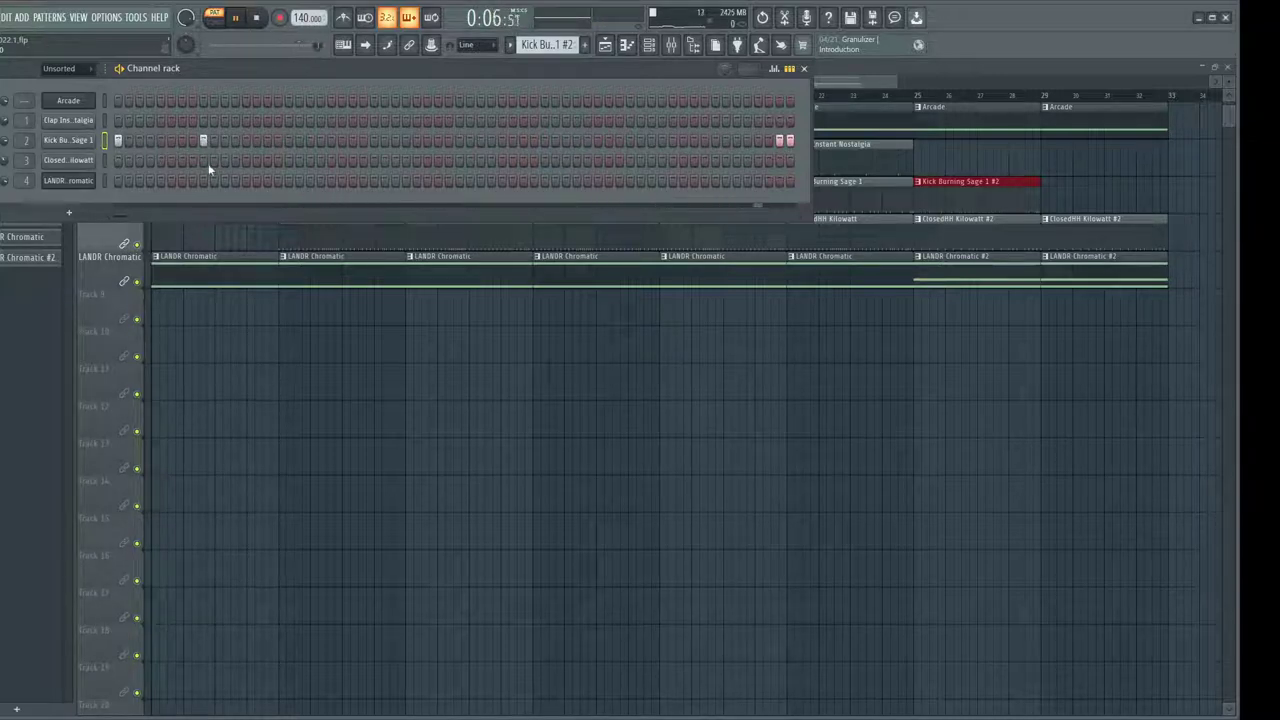
{"action": "left_click", "coordinate": [263, 141]}
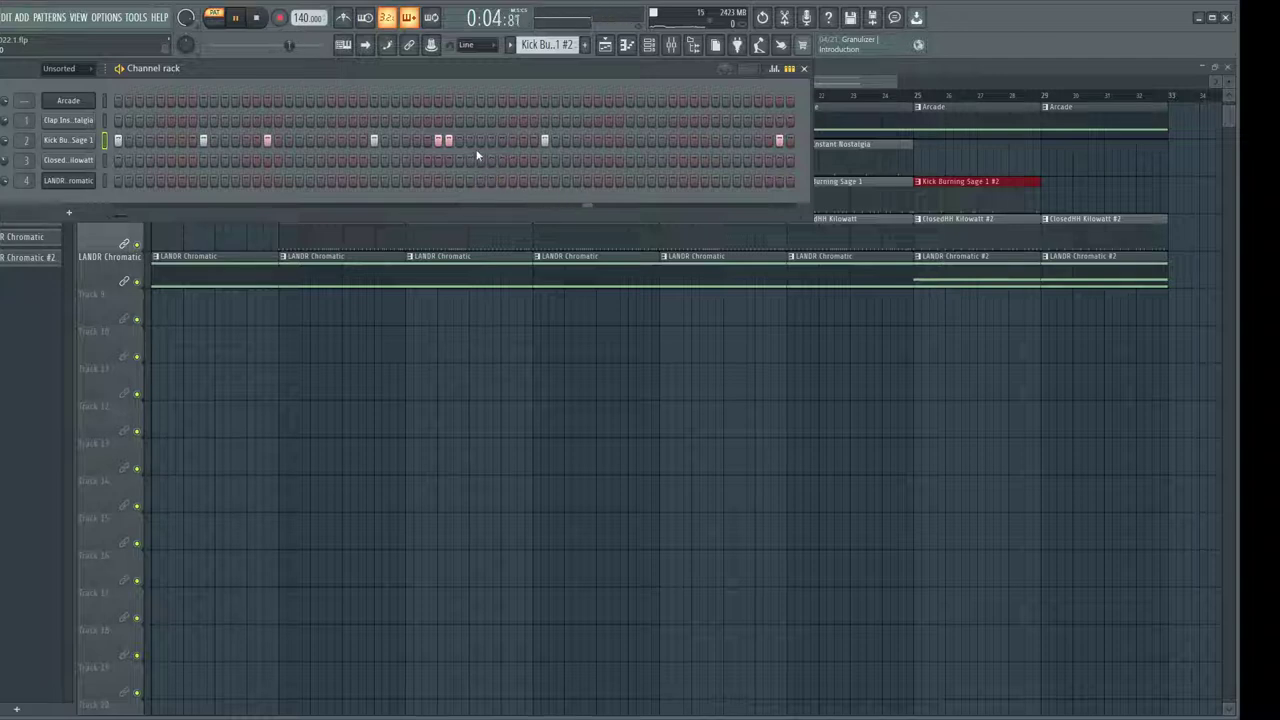
{"action": "left_click", "coordinate": [609, 140]}
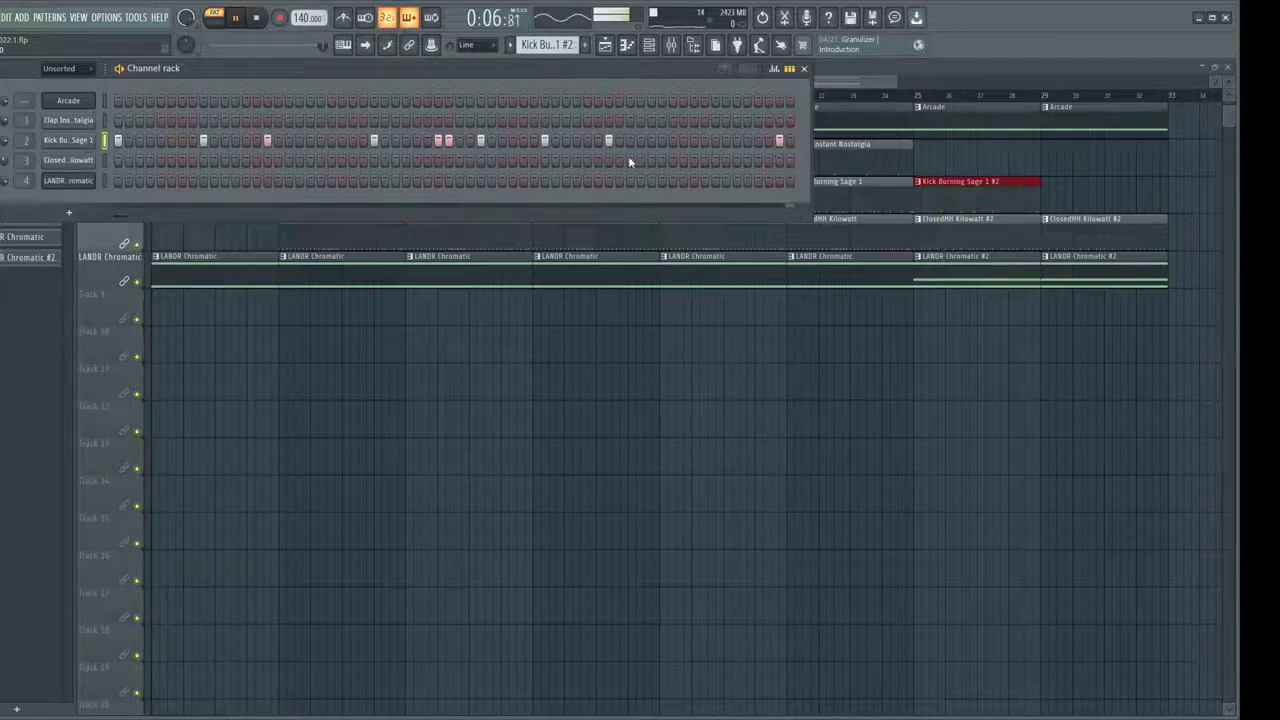
{"action": "left_click", "coordinate": [631, 140]}
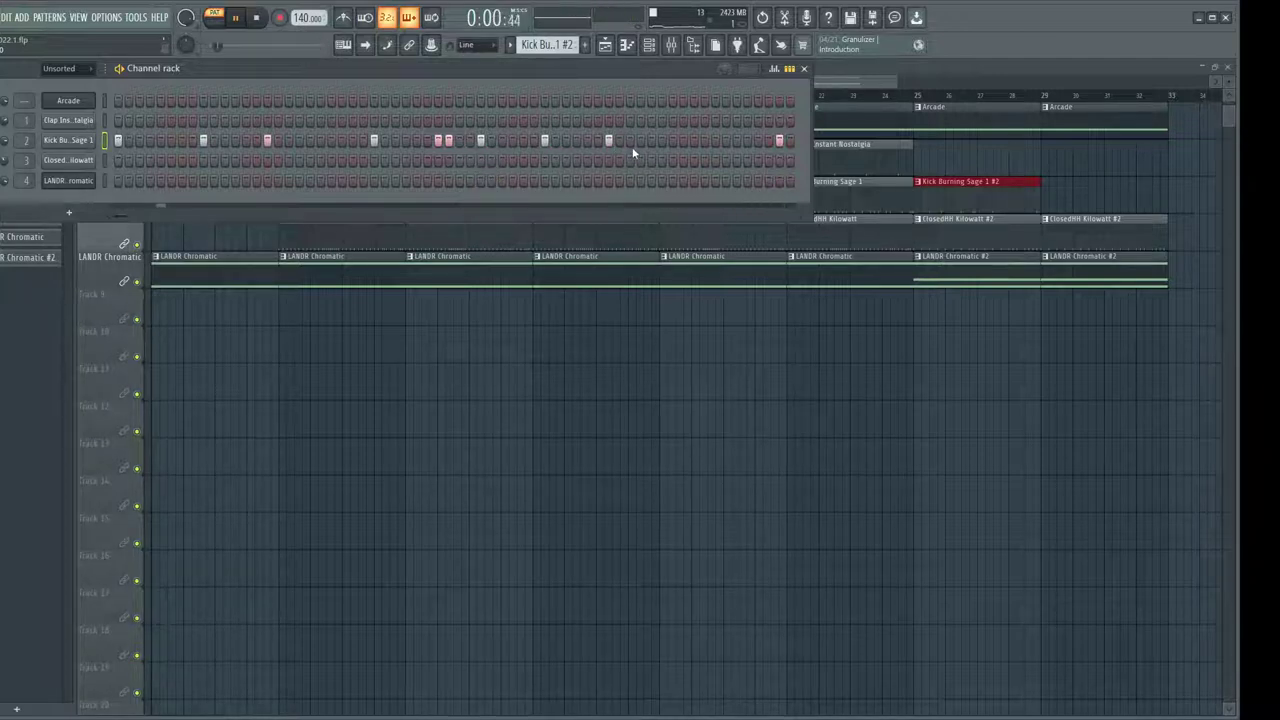
{"action": "left_click", "coordinate": [735, 140]}
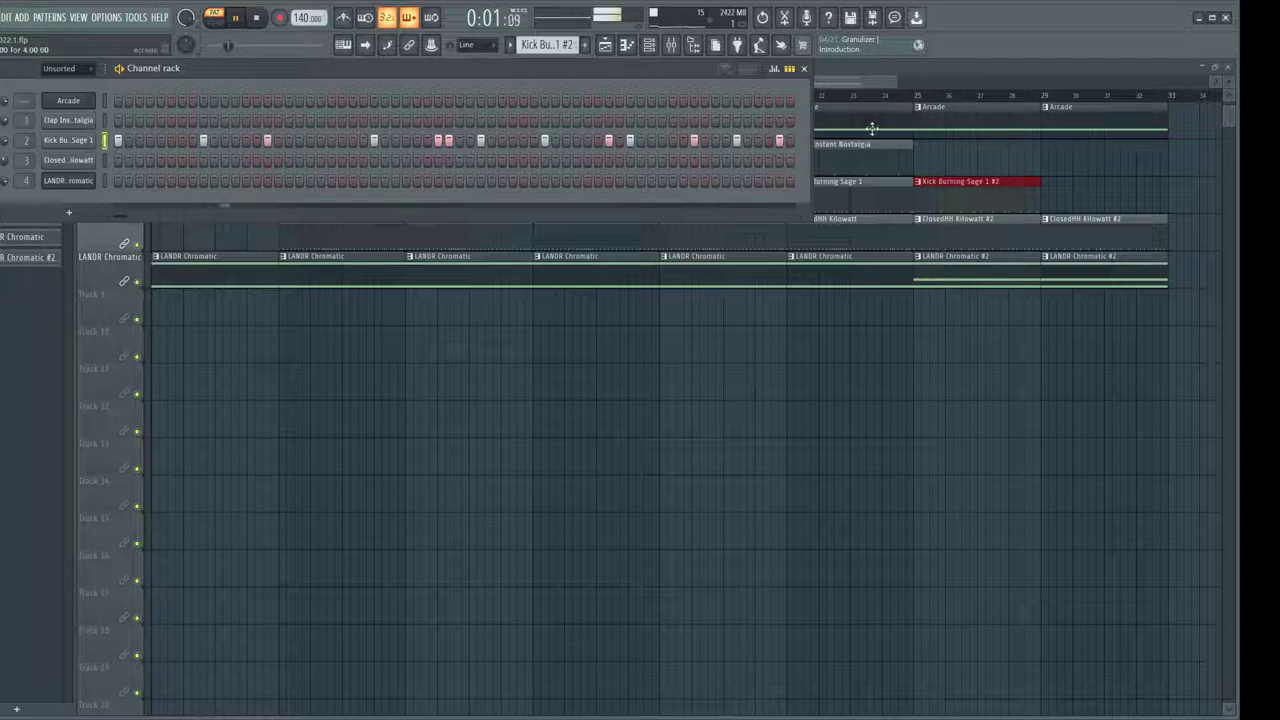
Fill out bars 25 to 32 with the Kick Burning Sage 1 #2 and Clap Instant Nostalgia clips, and save the project
{"action": "left_click", "coordinate": [1047, 190]}
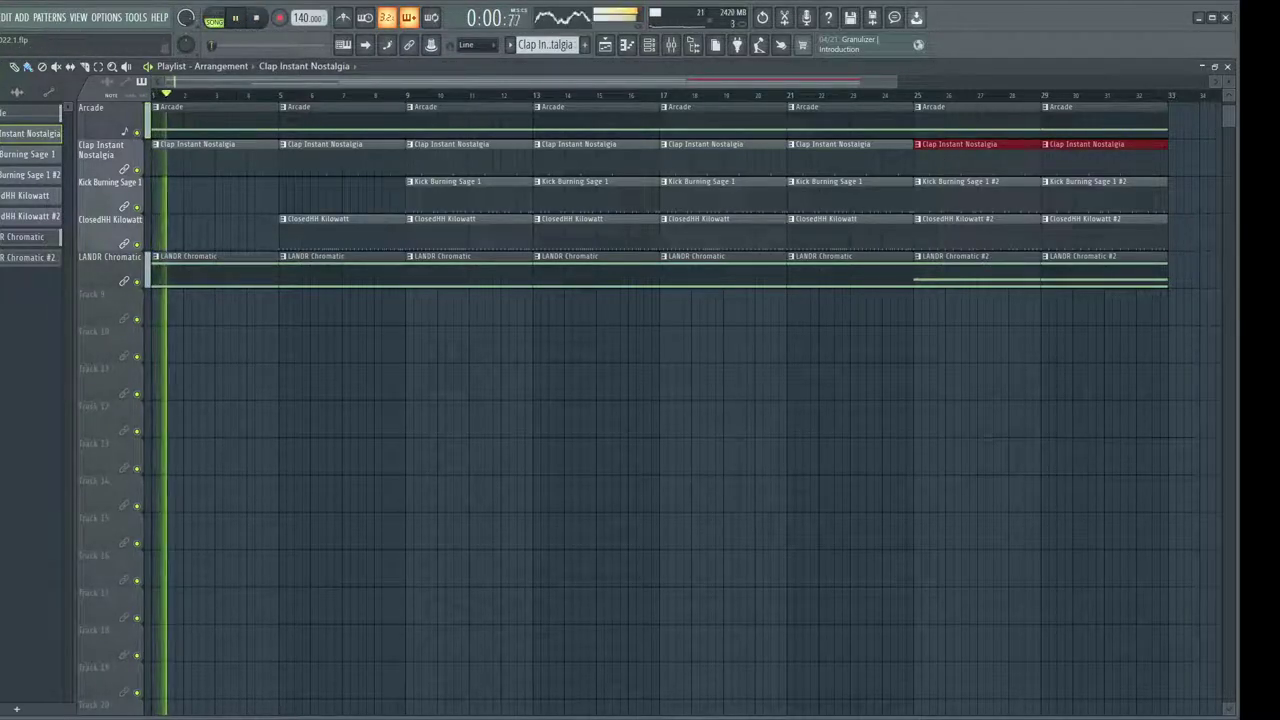
{"action": "left_click", "coordinate": [3, 17]}
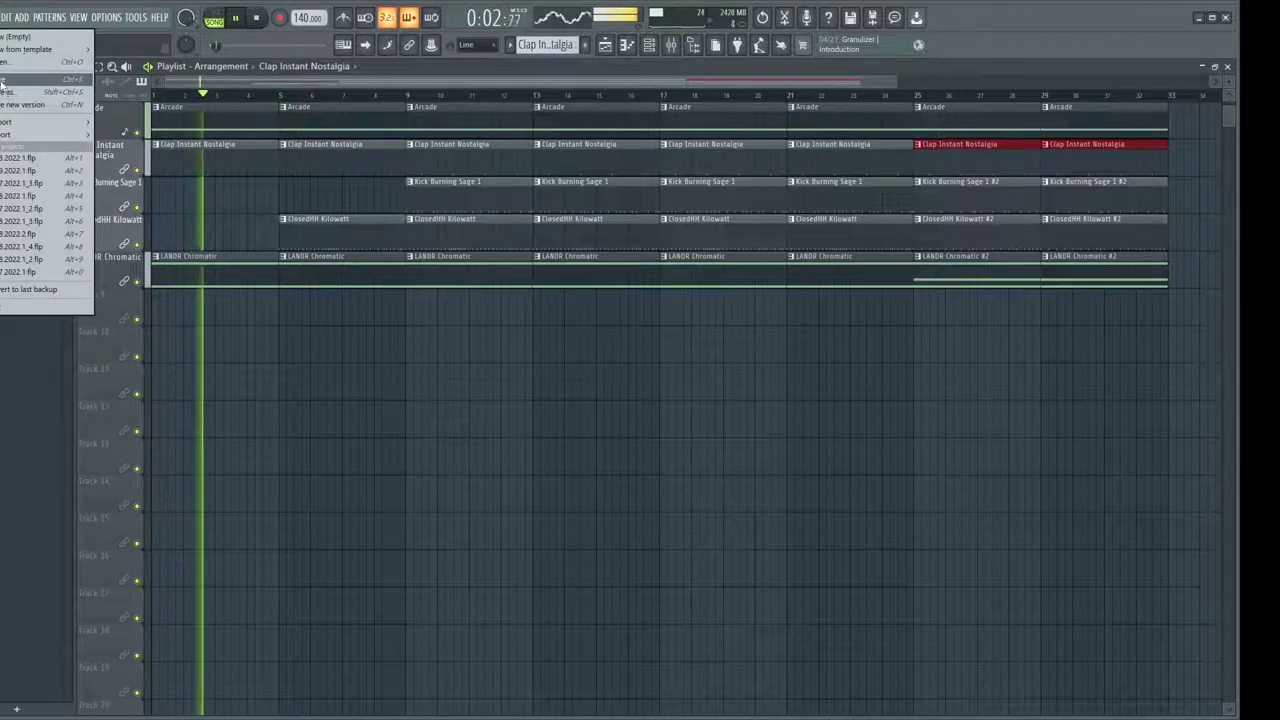
{"action": "left_click", "coordinate": [3, 83]}
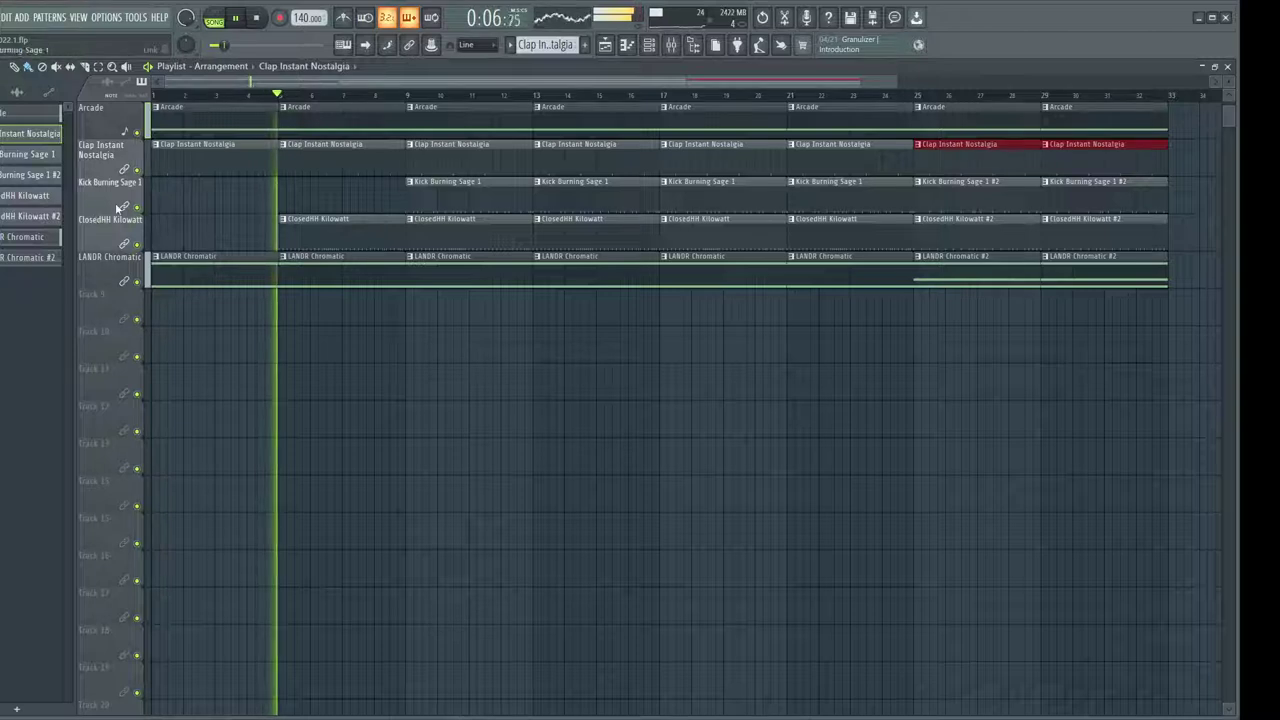
{"action": "key", "text": "space"}
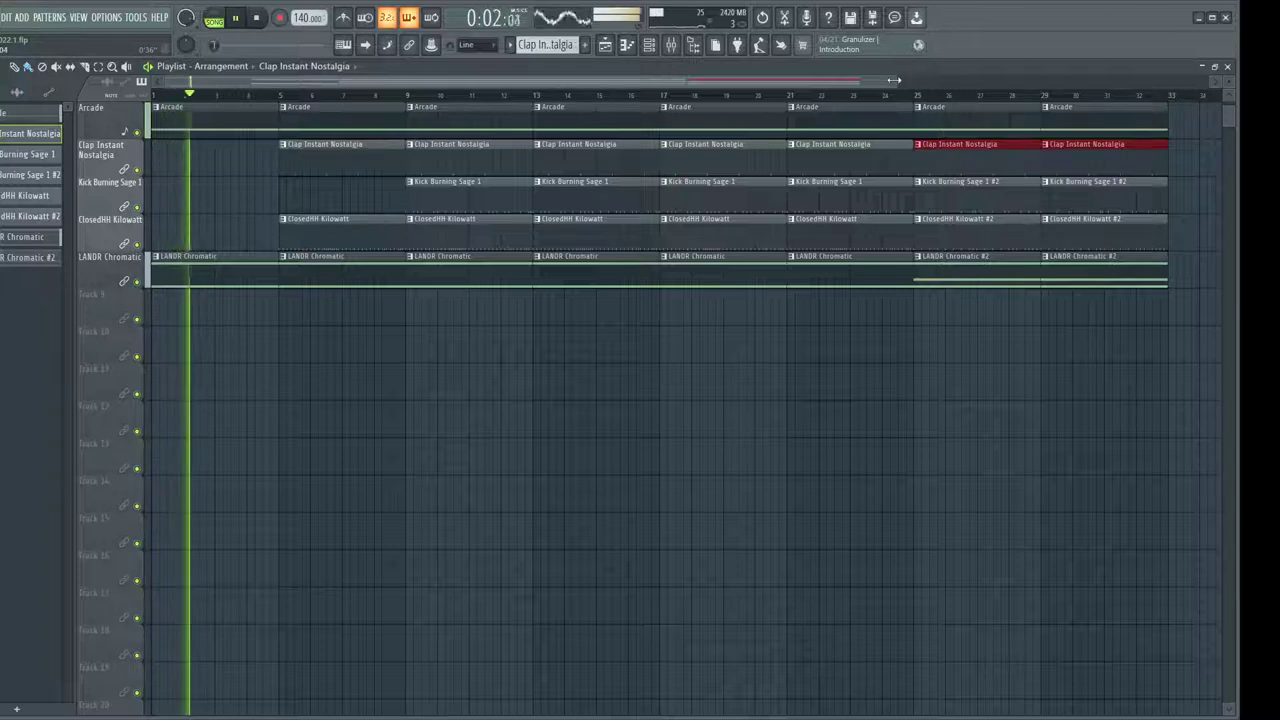
Add Kick Burning Sage 1, LANDR Chromatic and Arcade clips at bar 33 on their tracks
{"action": "left_click_drag", "start_coordinate": [893, 80], "coordinate": [1210, 80]}
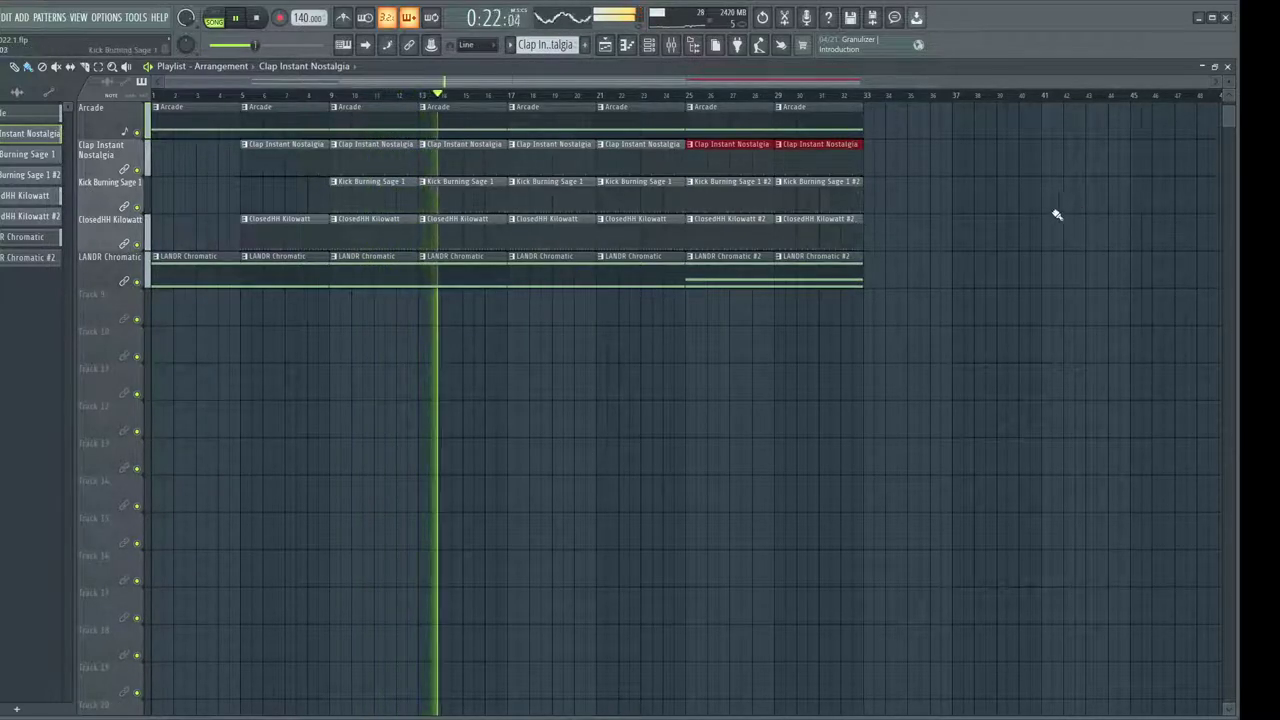
{"action": "left_click", "coordinate": [869, 185]}
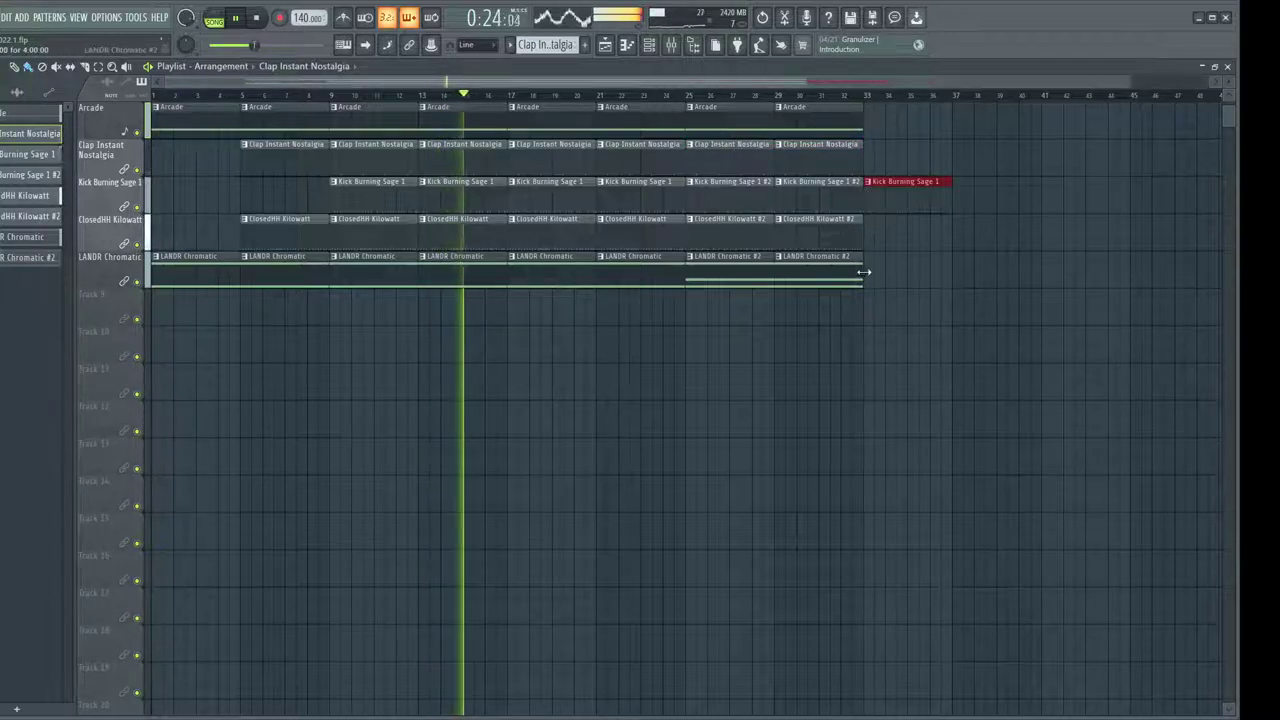
{"action": "left_click", "coordinate": [869, 262]}
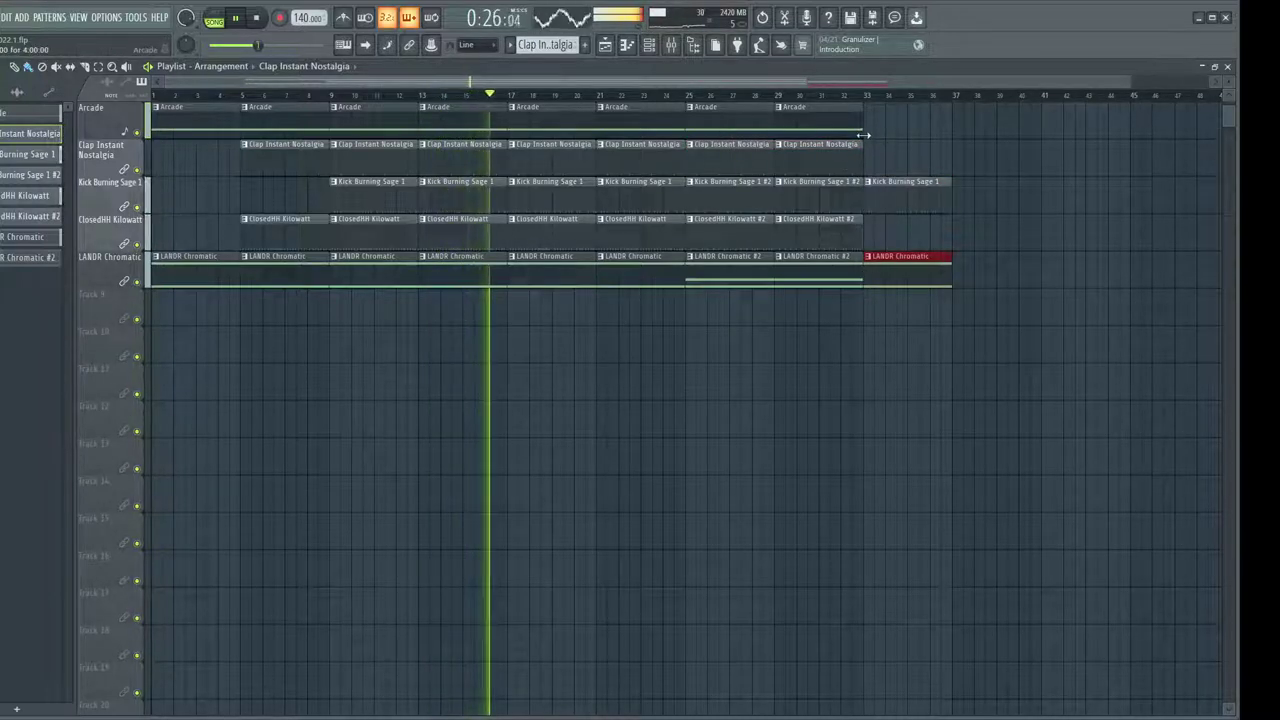
{"action": "left_click", "coordinate": [866, 130]}
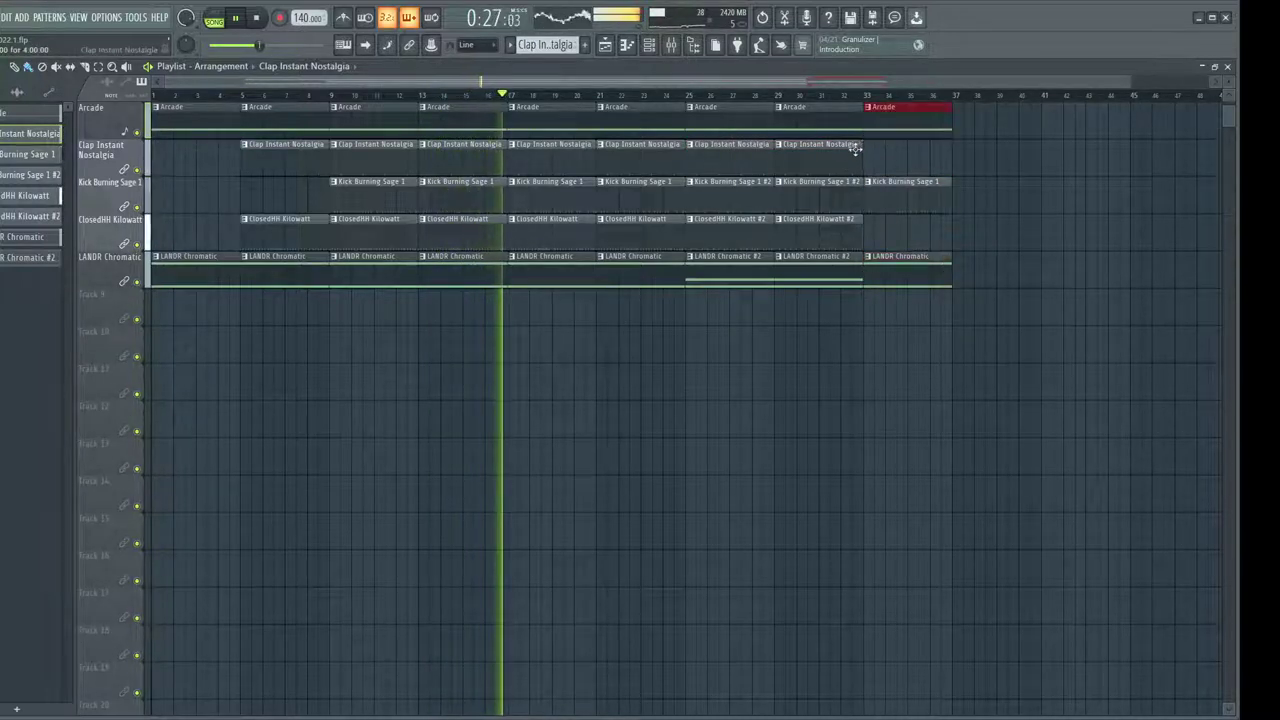
Add Arcade, Kick Burning Sage 1 and LANDR Chromatic clips at bar 37 on their tracks
{"action": "left_click", "coordinate": [960, 121]}
{"action": "left_click", "coordinate": [958, 198]}
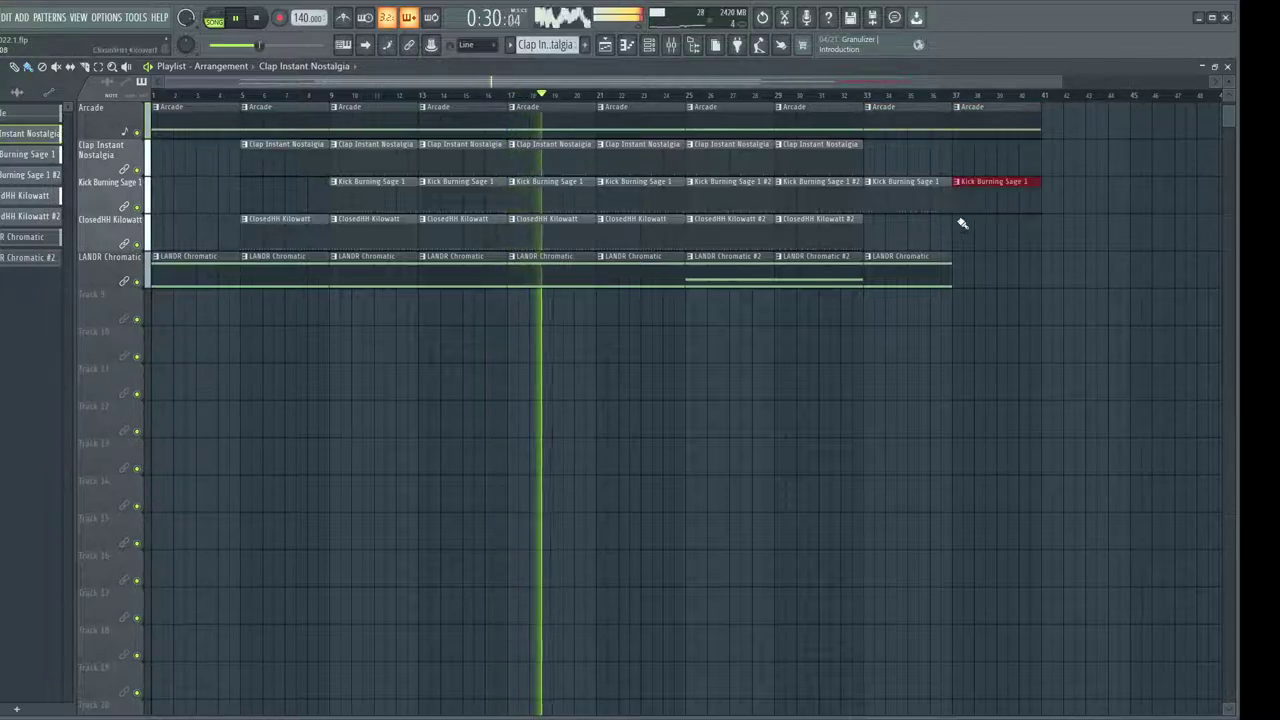
{"action": "left_click", "coordinate": [957, 265]}
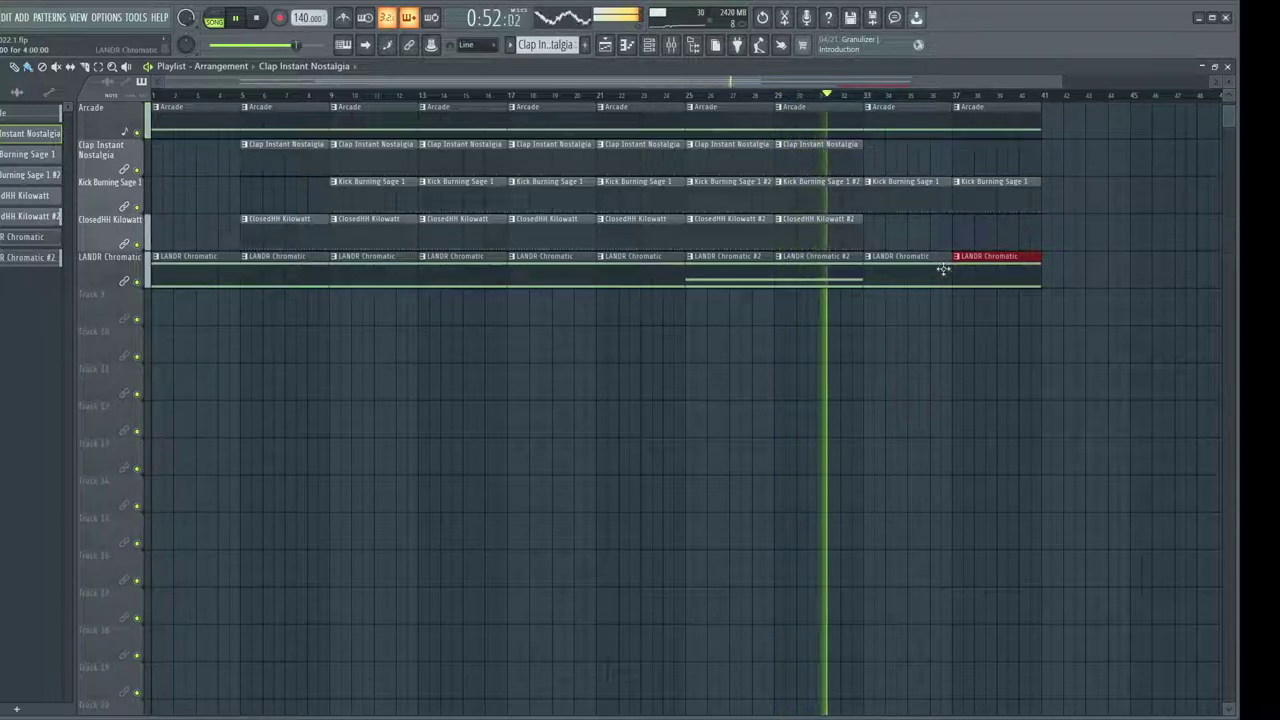
Replace the LANDR Chromatic clip at bar 37 with LANDR Chromatic #2 and add a ClosedHH Kilowatt #2 clip at the same bar
{"action": "right_click", "coordinate": [994, 259]}
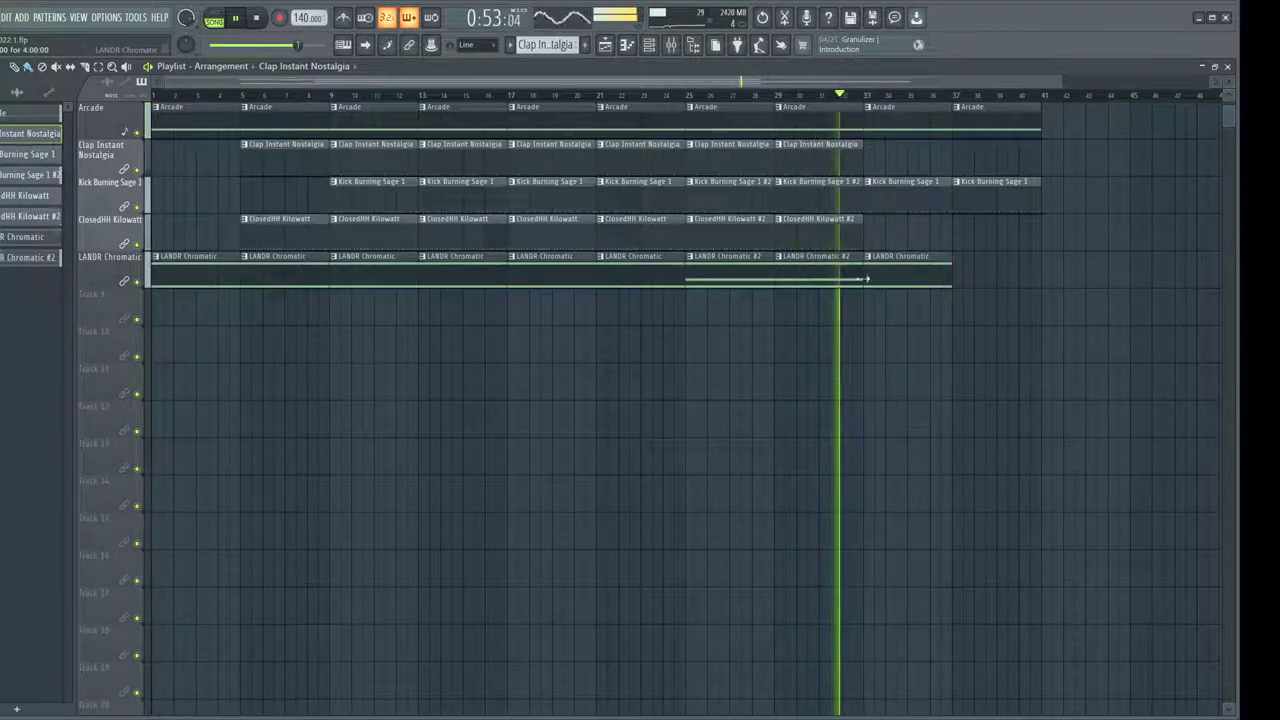
{"action": "left_click", "coordinate": [957, 276]}
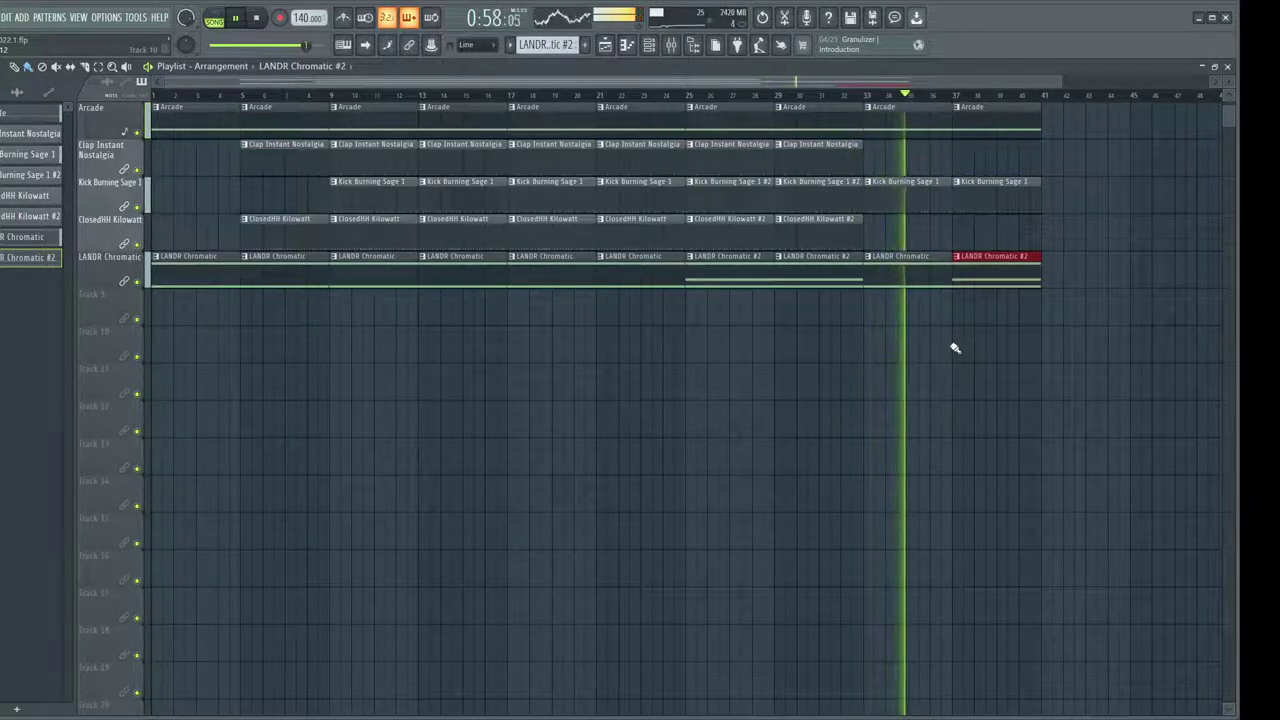
{"action": "left_click", "coordinate": [811, 234]}
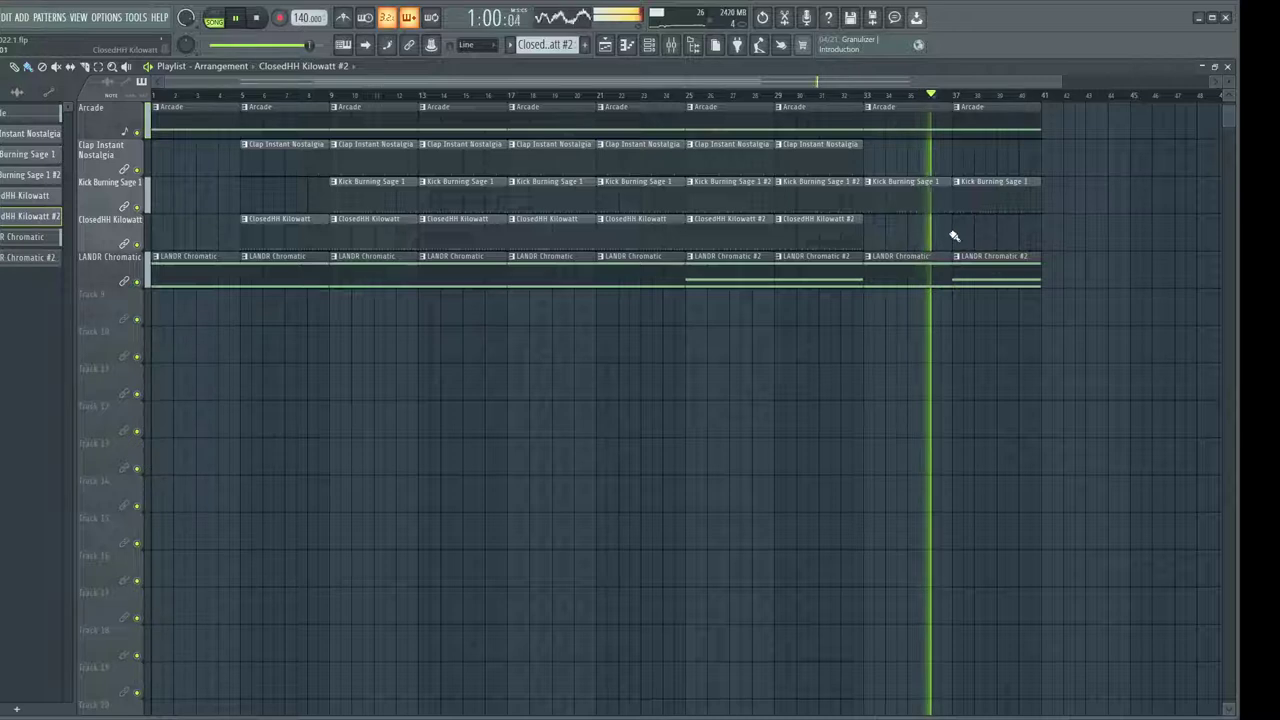
{"action": "left_click", "coordinate": [957, 234]}
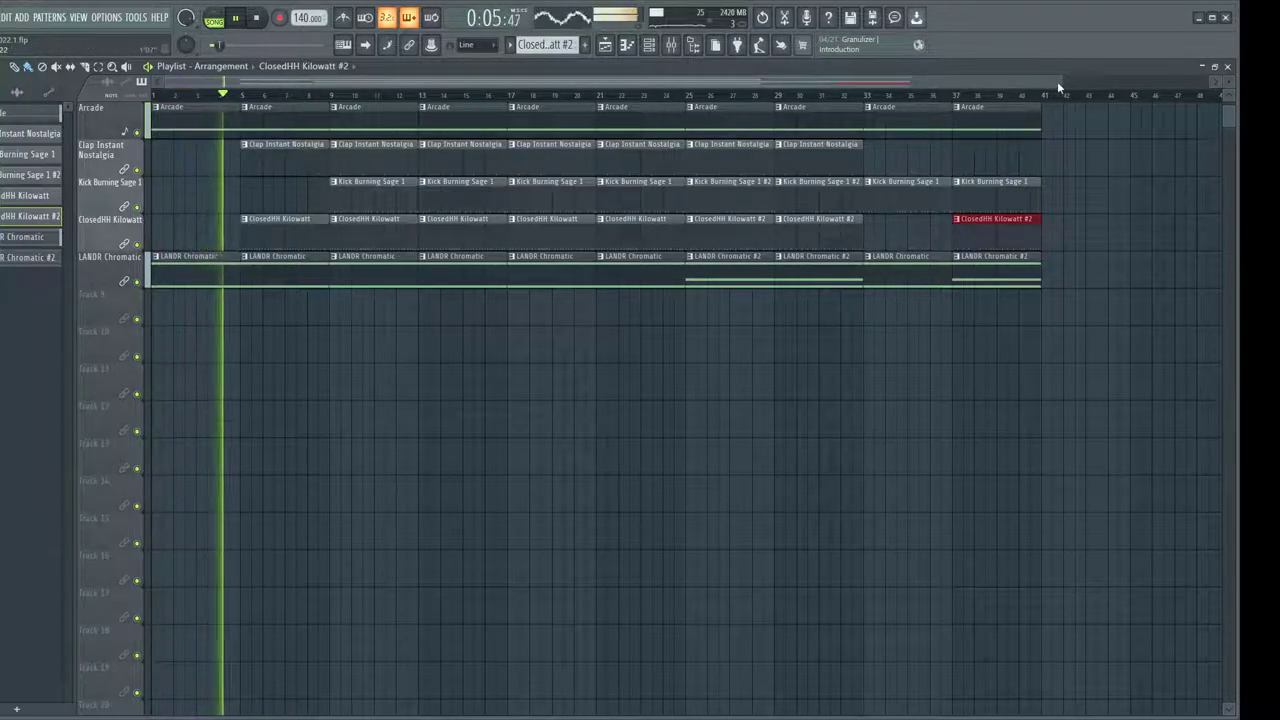
Review the playing arrangement with the whole timeline in view and taller tracks, and move the LANDR Chromatic plugin window over the playlist
{"action": "left_click_drag", "start_coordinate": [1060, 81], "coordinate": [1216, 81]}
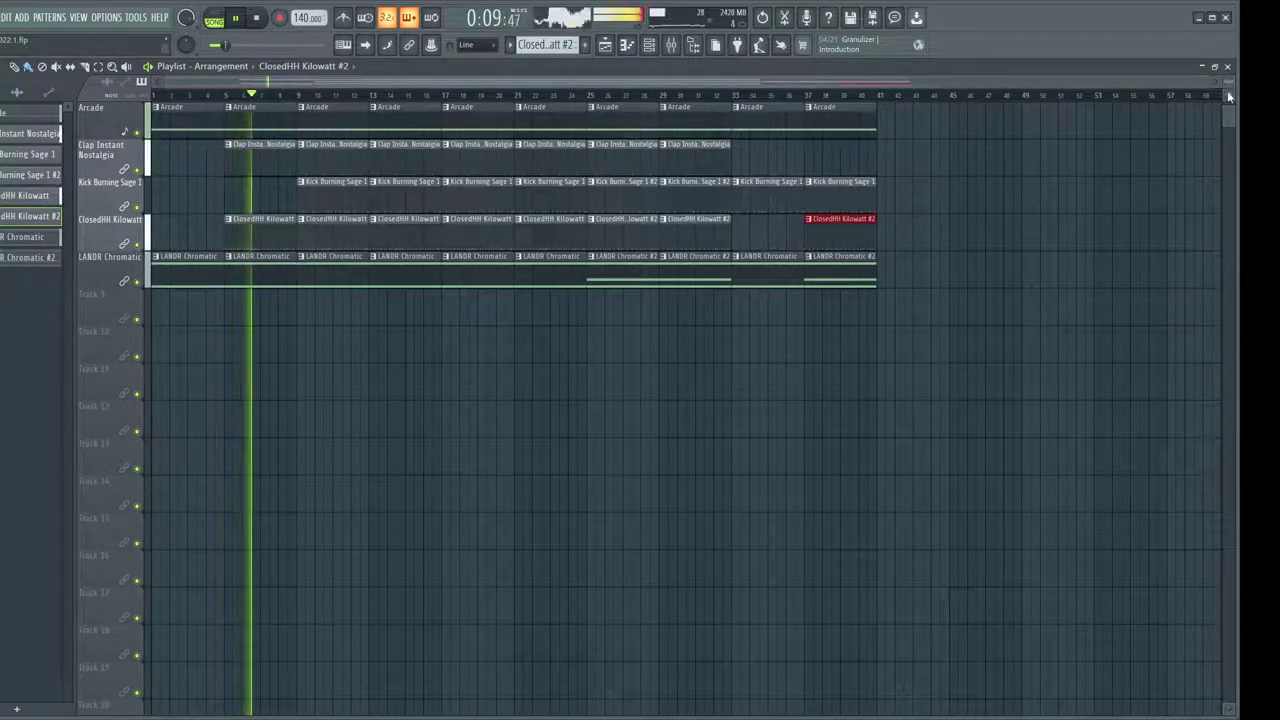
{"action": "left_click_drag", "start_coordinate": [1229, 88], "coordinate": [1229, 80]}
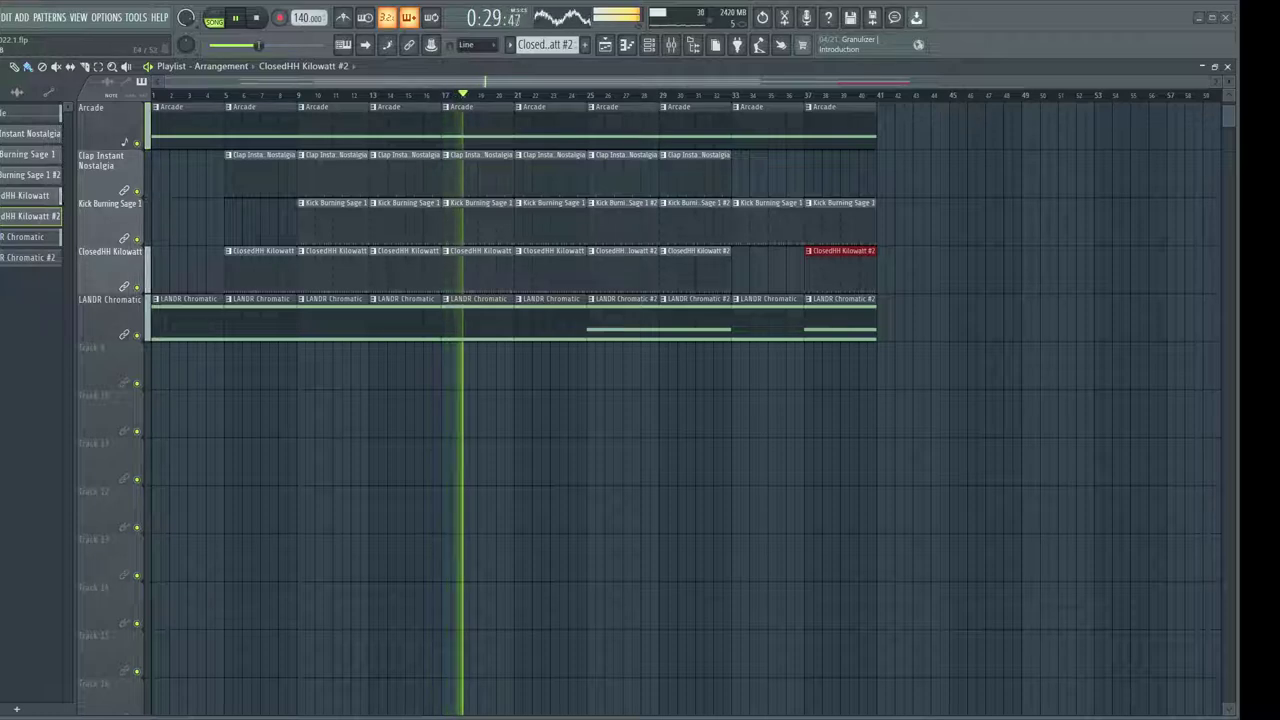
{"action": "left_click_drag", "start_coordinate": [1114, 284], "coordinate": [289, 192]}
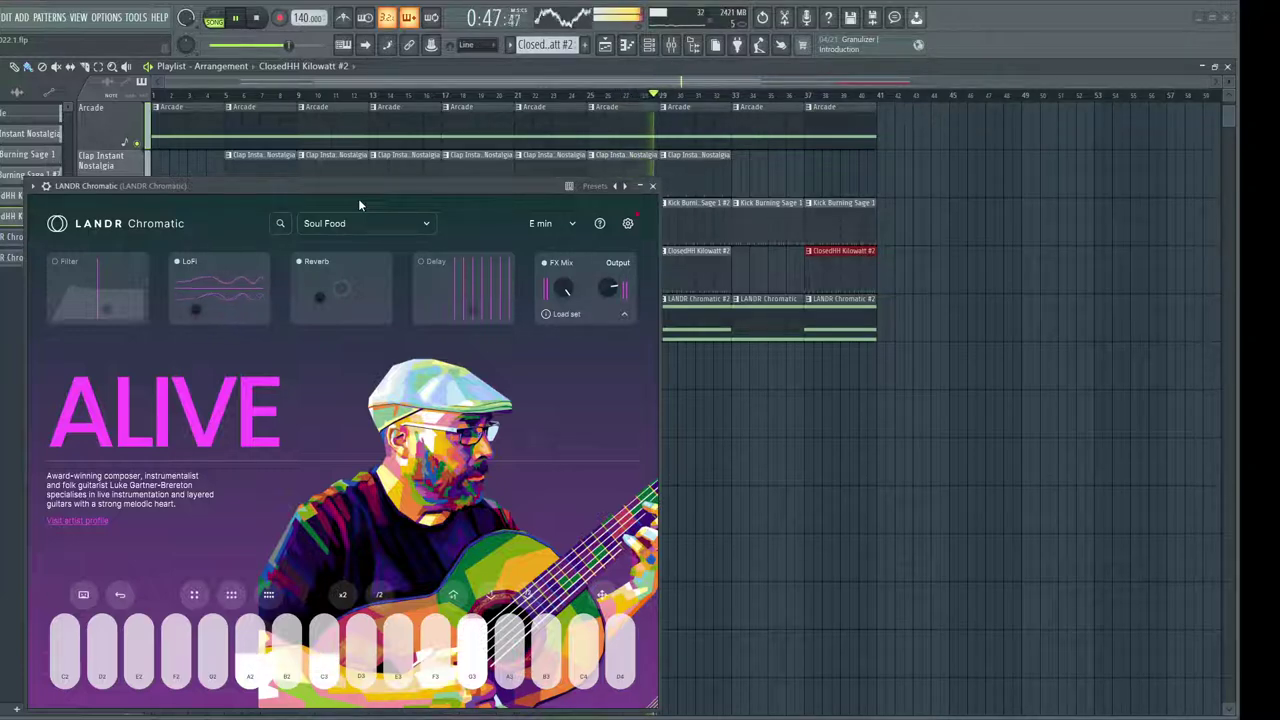
Adjust the LoFi effect on the Soul Food set, add a Clap Instant Nostalgia clip at bar 35 and stop playback
{"action": "left_click_drag", "start_coordinate": [368, 184], "coordinate": [368, 156]}
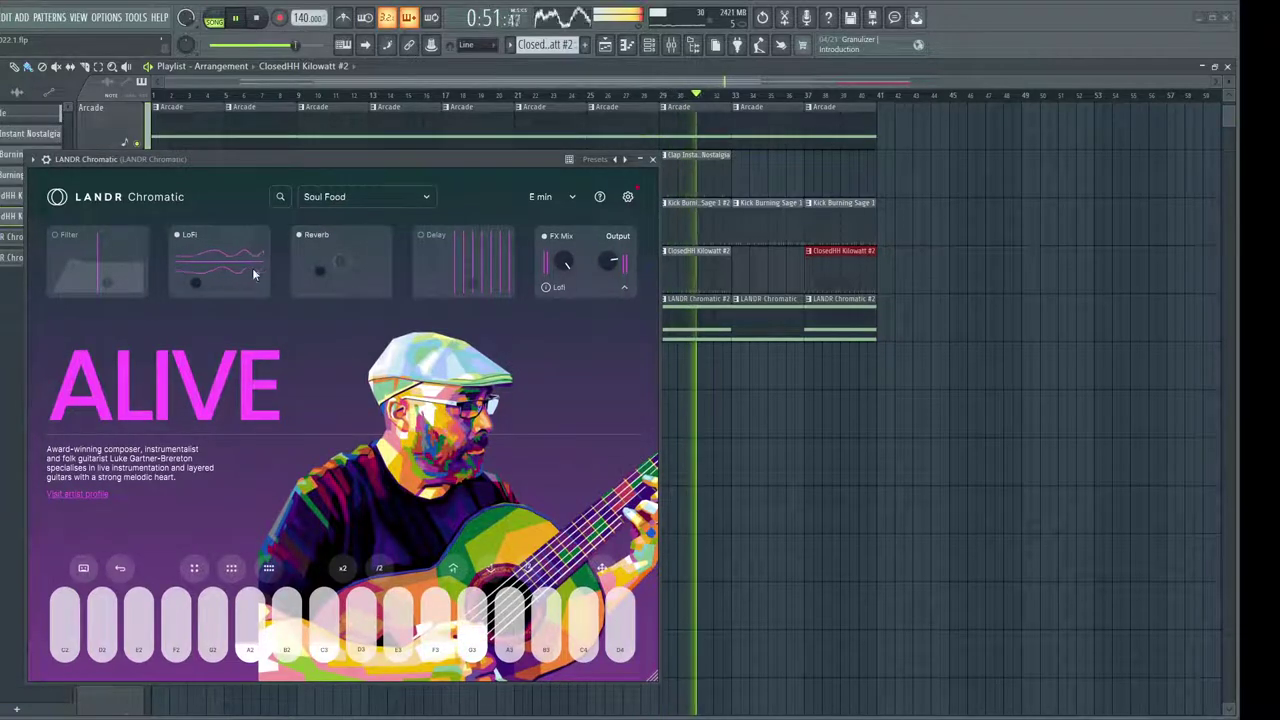
{"action": "left_click_drag", "start_coordinate": [196, 284], "coordinate": [202, 275]}
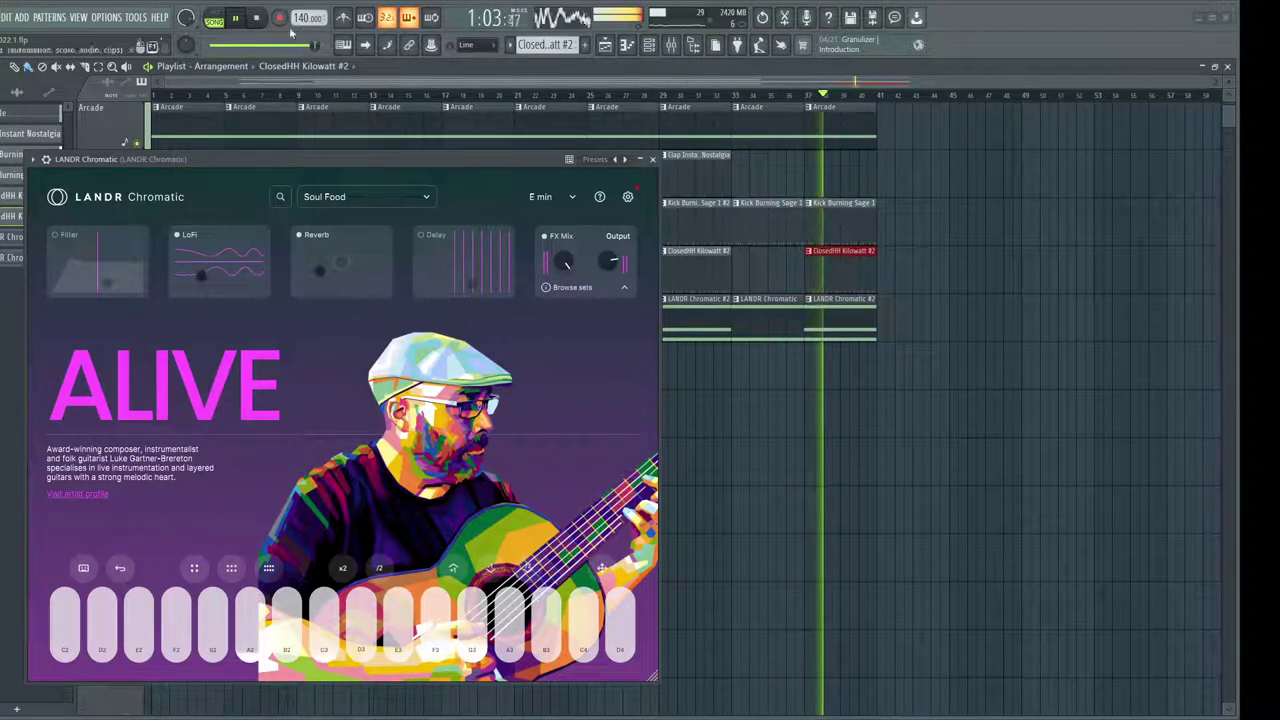
{"action": "left_click", "coordinate": [773, 172]}
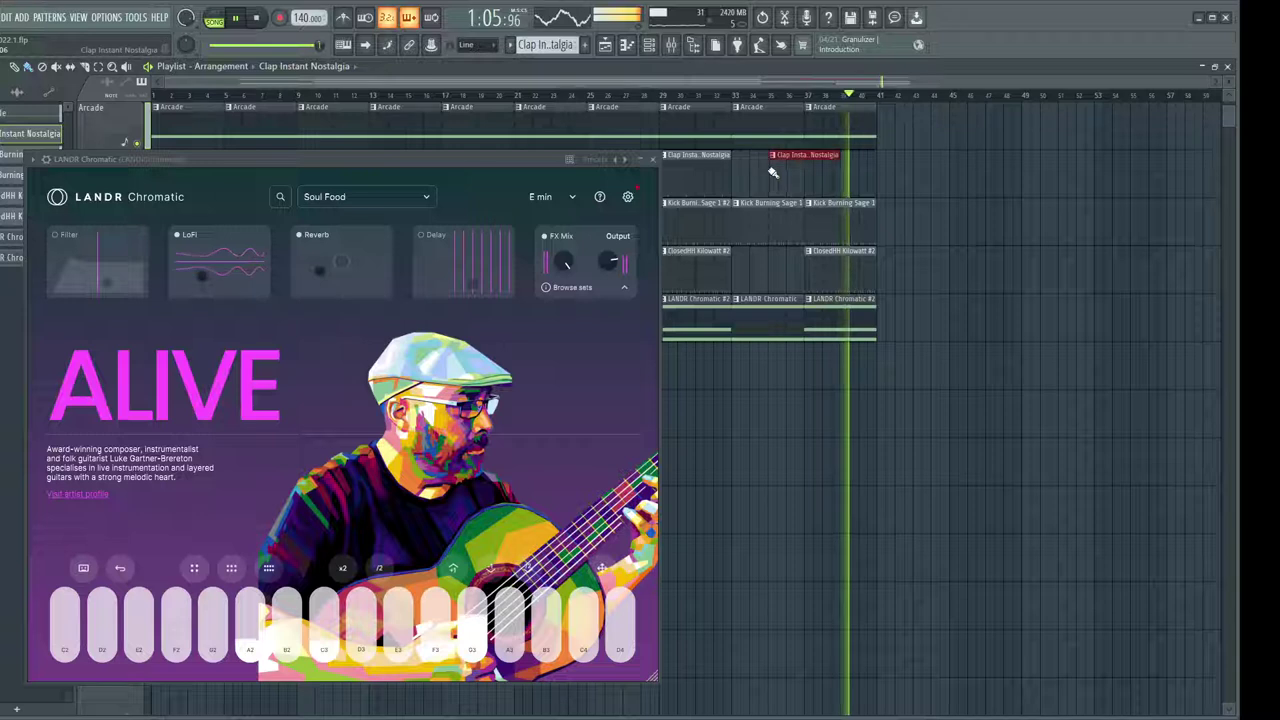
{"action": "left_click", "coordinate": [258, 18]}
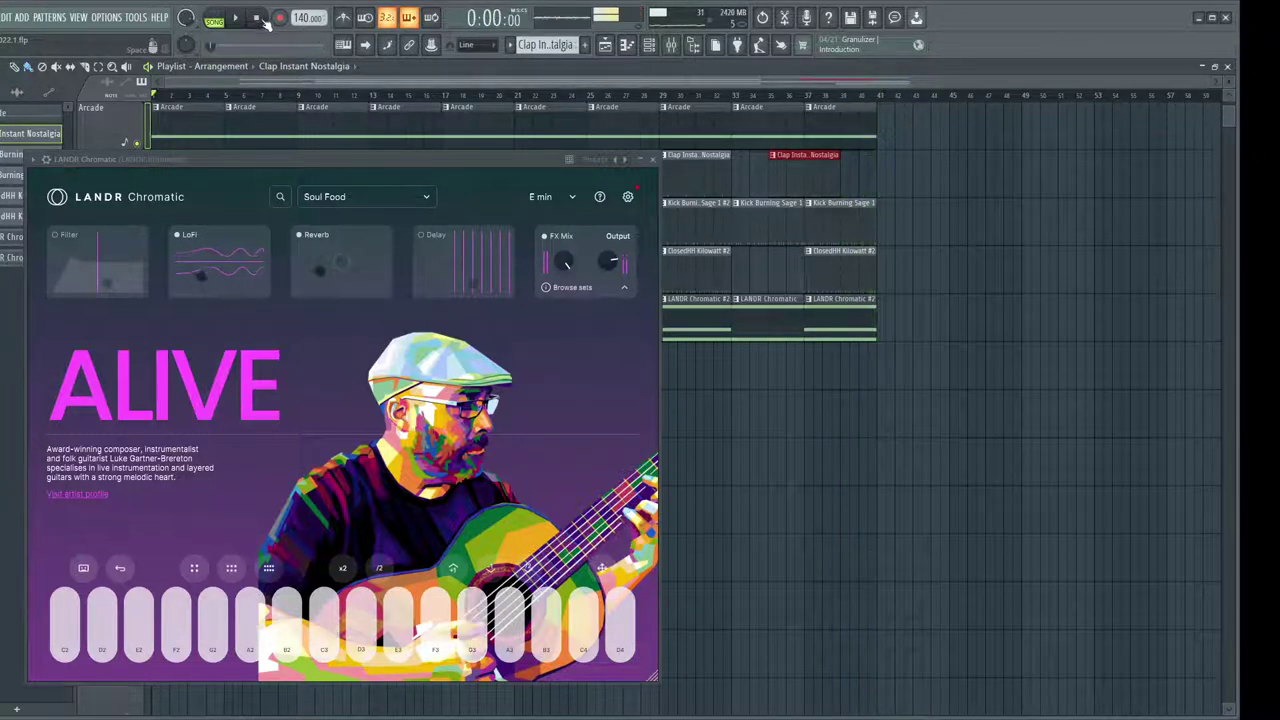
Load the Vinyl Keys set in LANDR Chromatic and audition it with the arrangement
{"action": "left_click", "coordinate": [368, 199]}
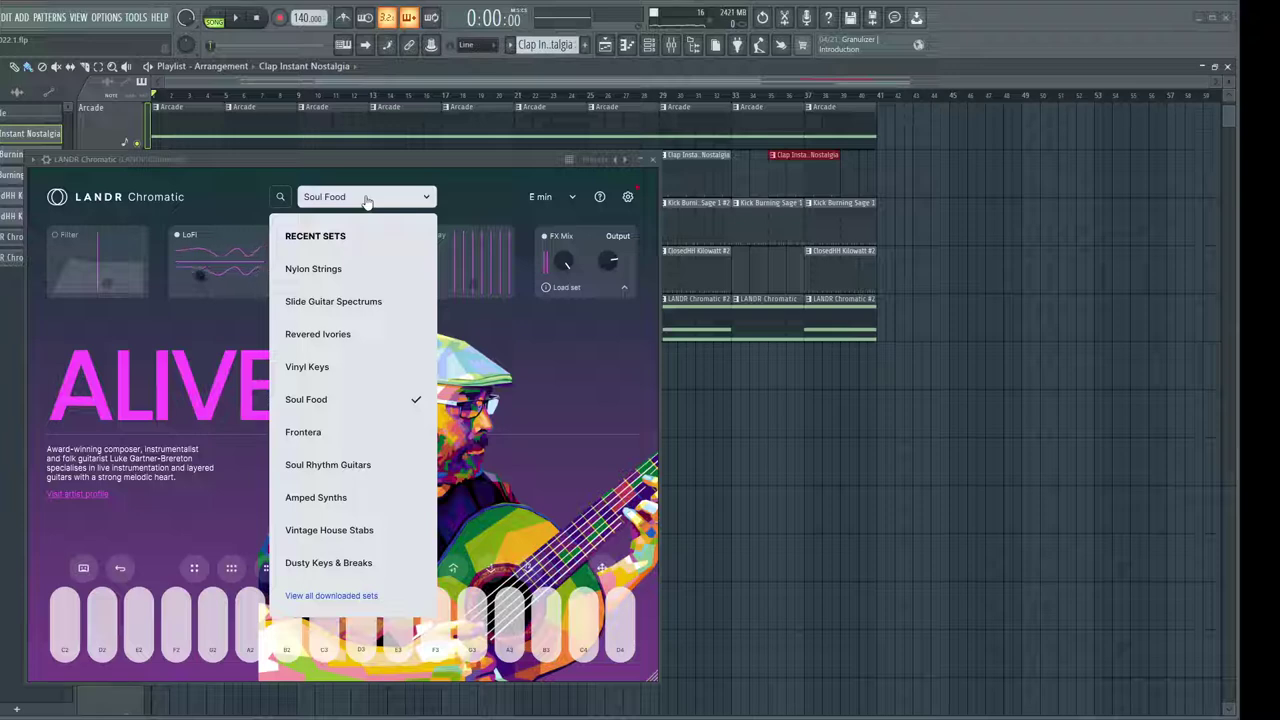
{"action": "left_click", "coordinate": [338, 366]}
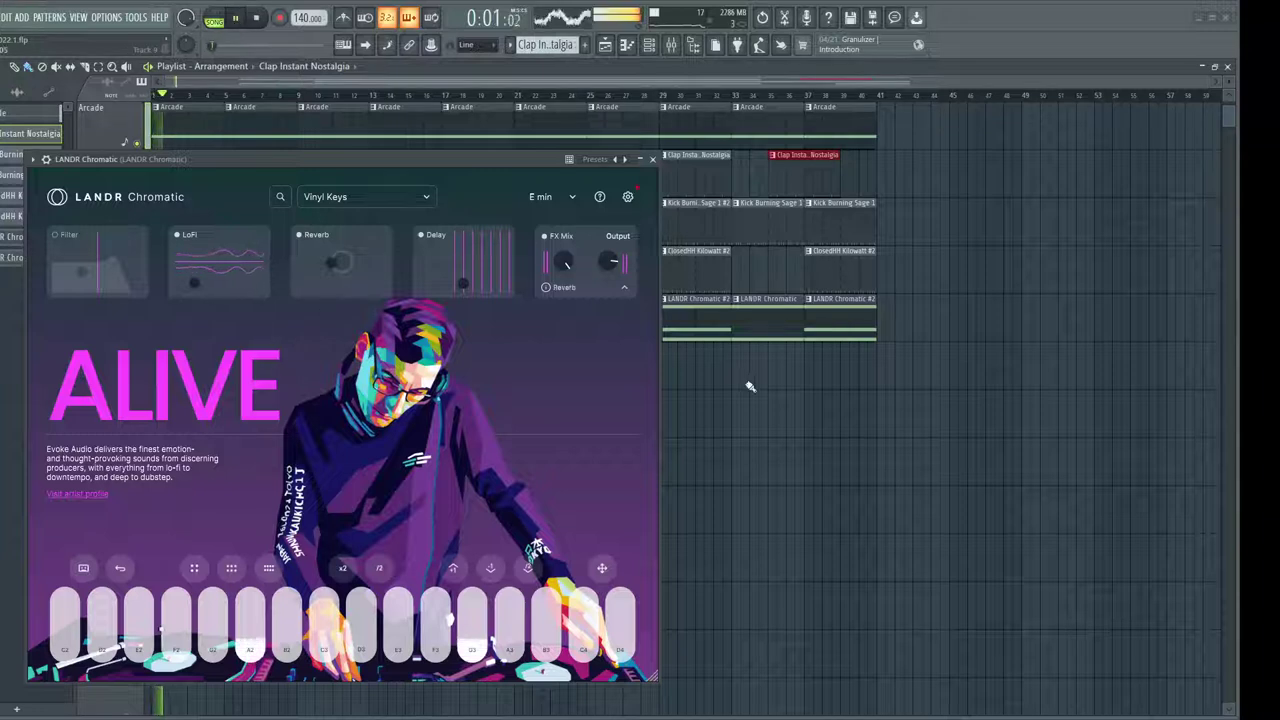
{"action": "left_click", "coordinate": [256, 19]}
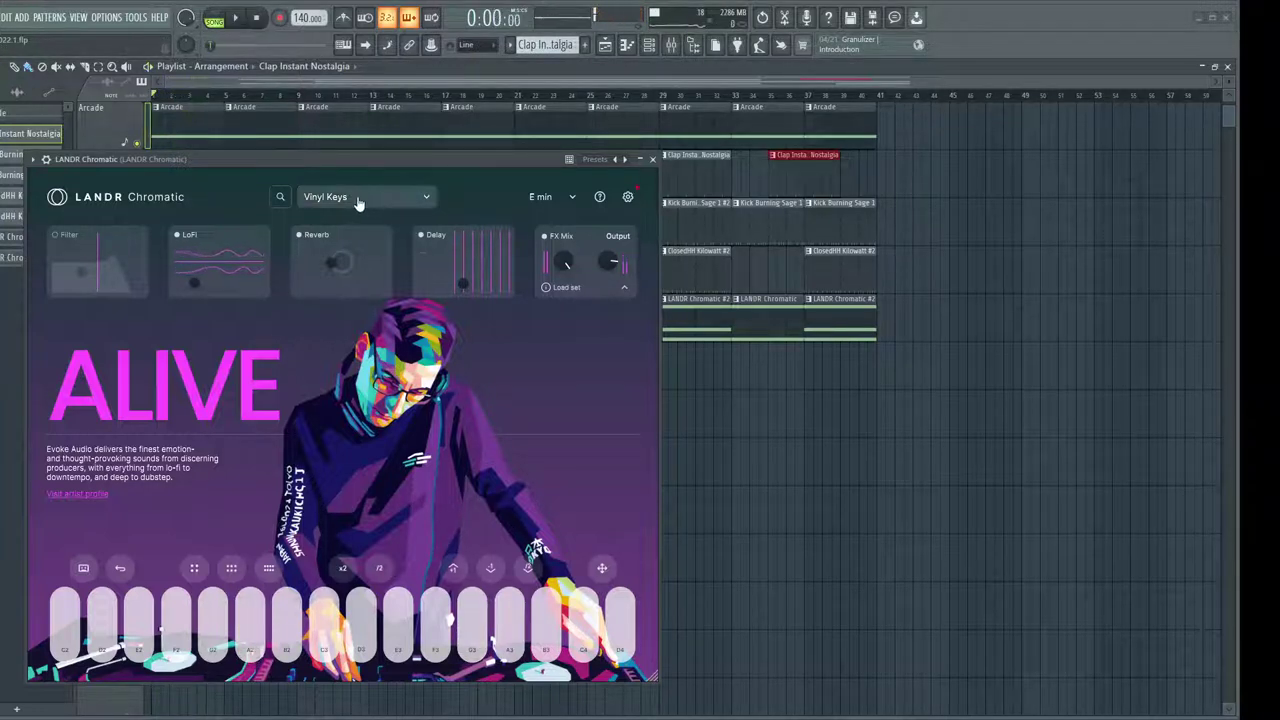
Load the Soul Rhythm Guitars set in LANDR Chromatic and audition it with the plugin window moved below the tracks
{"action": "left_click", "coordinate": [360, 200]}
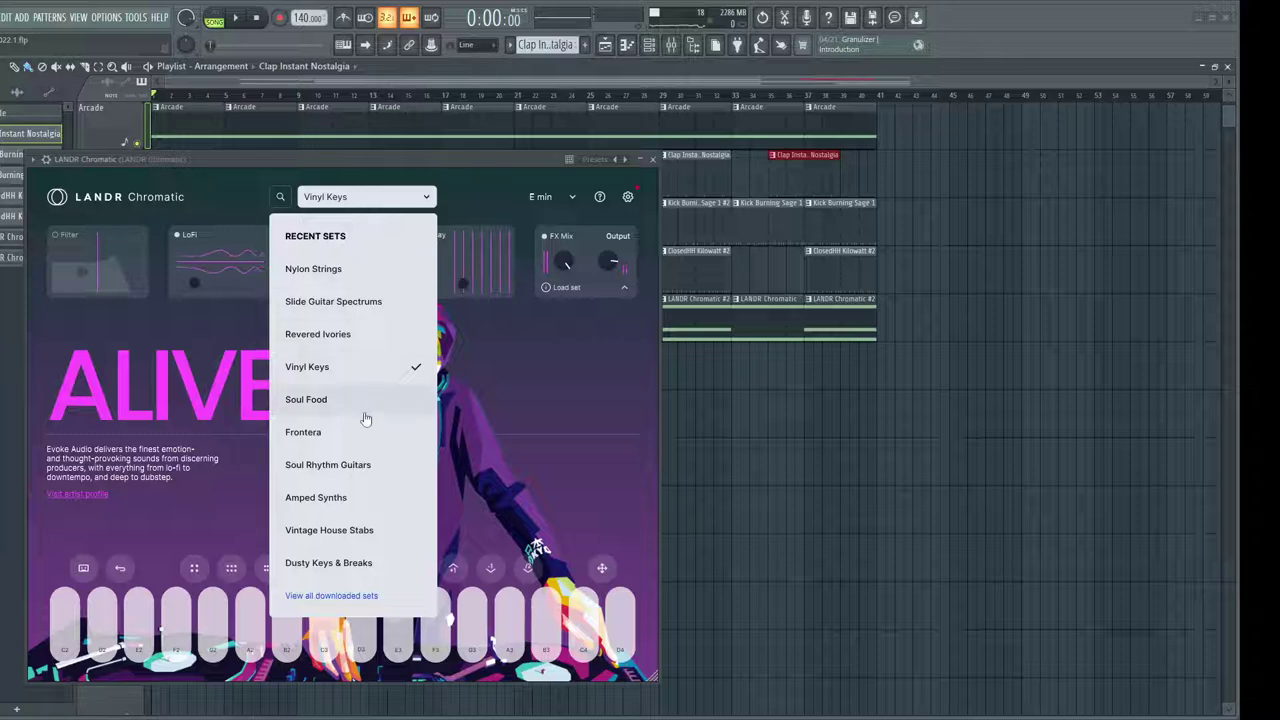
{"action": "left_click", "coordinate": [352, 474]}
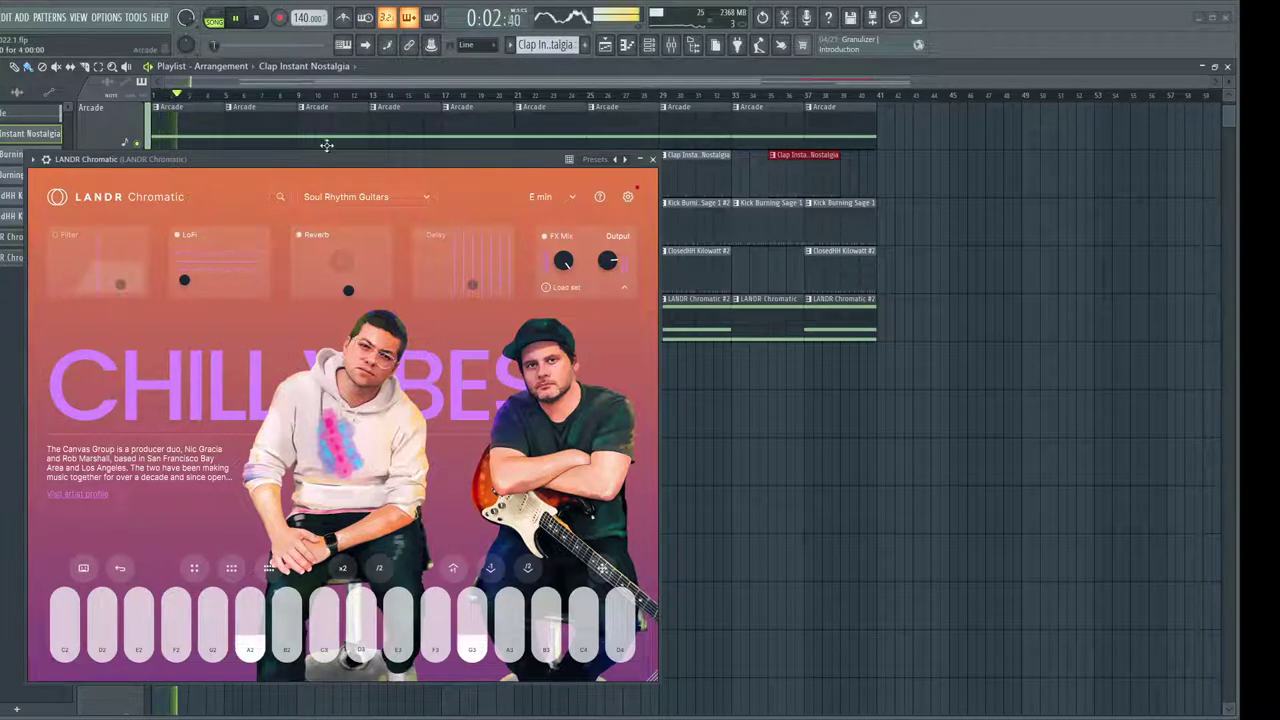
{"action": "left_click_drag", "start_coordinate": [323, 163], "coordinate": [571, 386]}
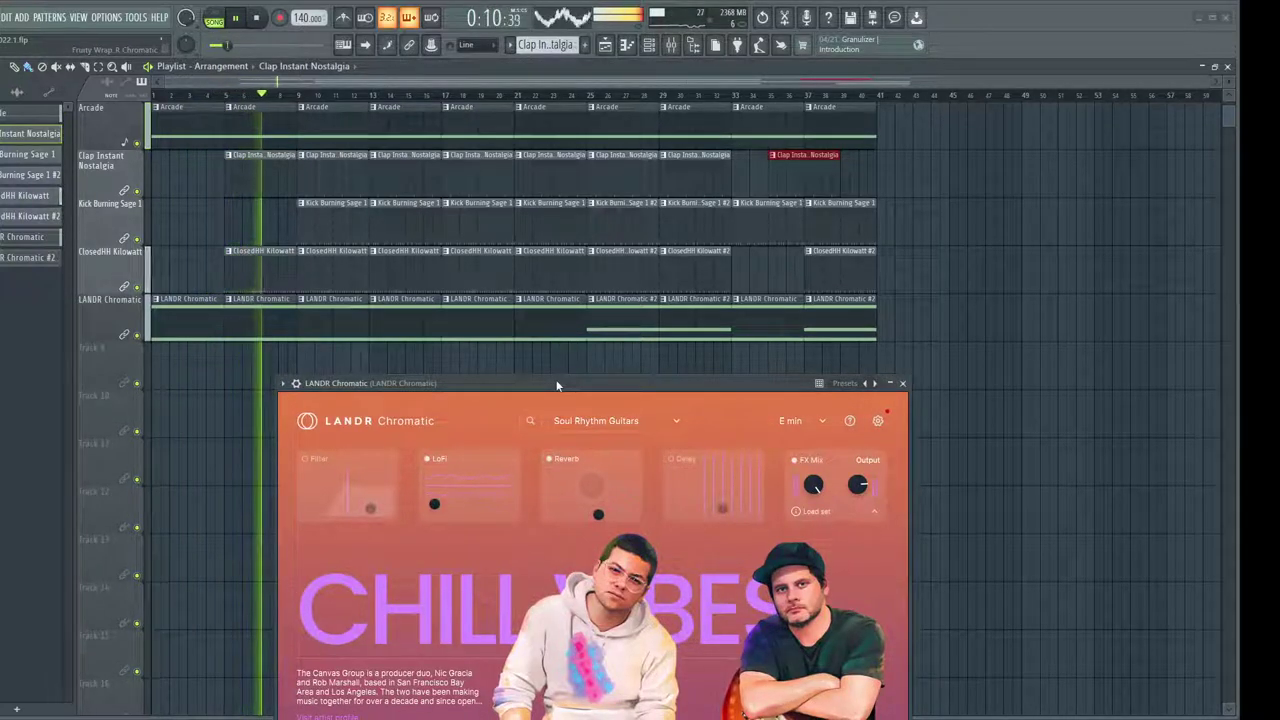
{"action": "left_click_drag", "start_coordinate": [557, 385], "coordinate": [509, 360]}
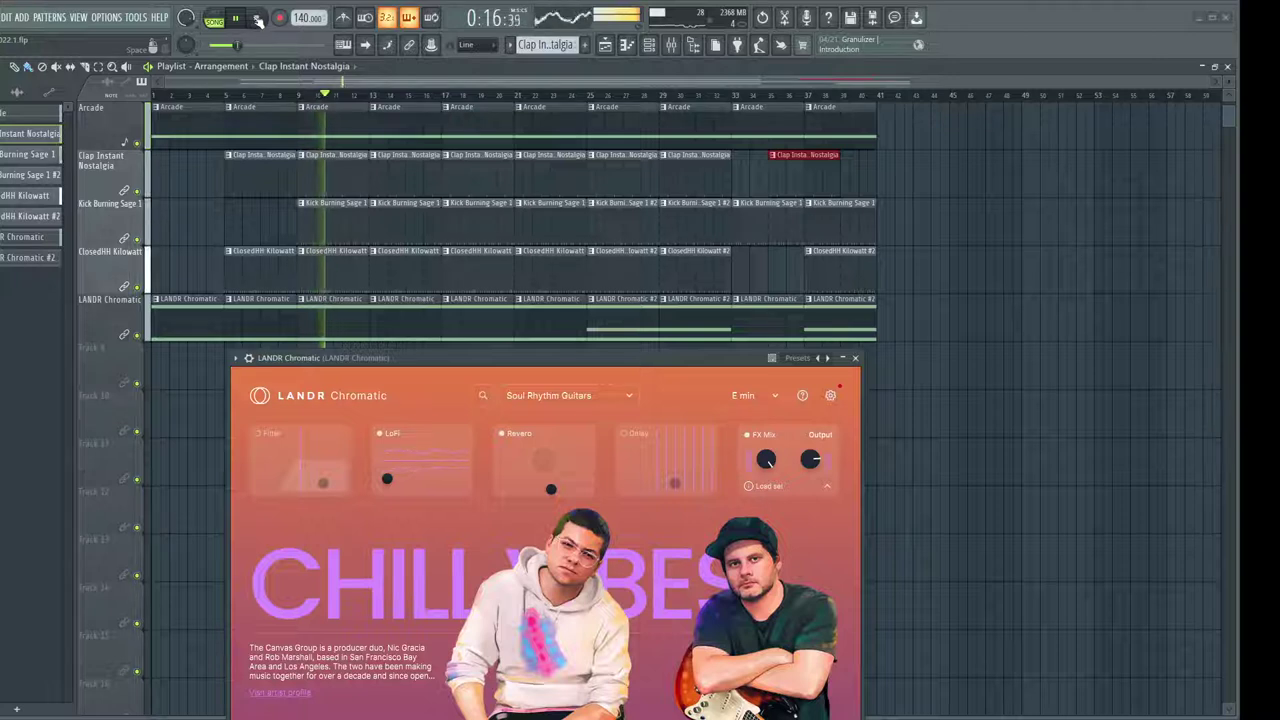
{"action": "left_click", "coordinate": [257, 19]}
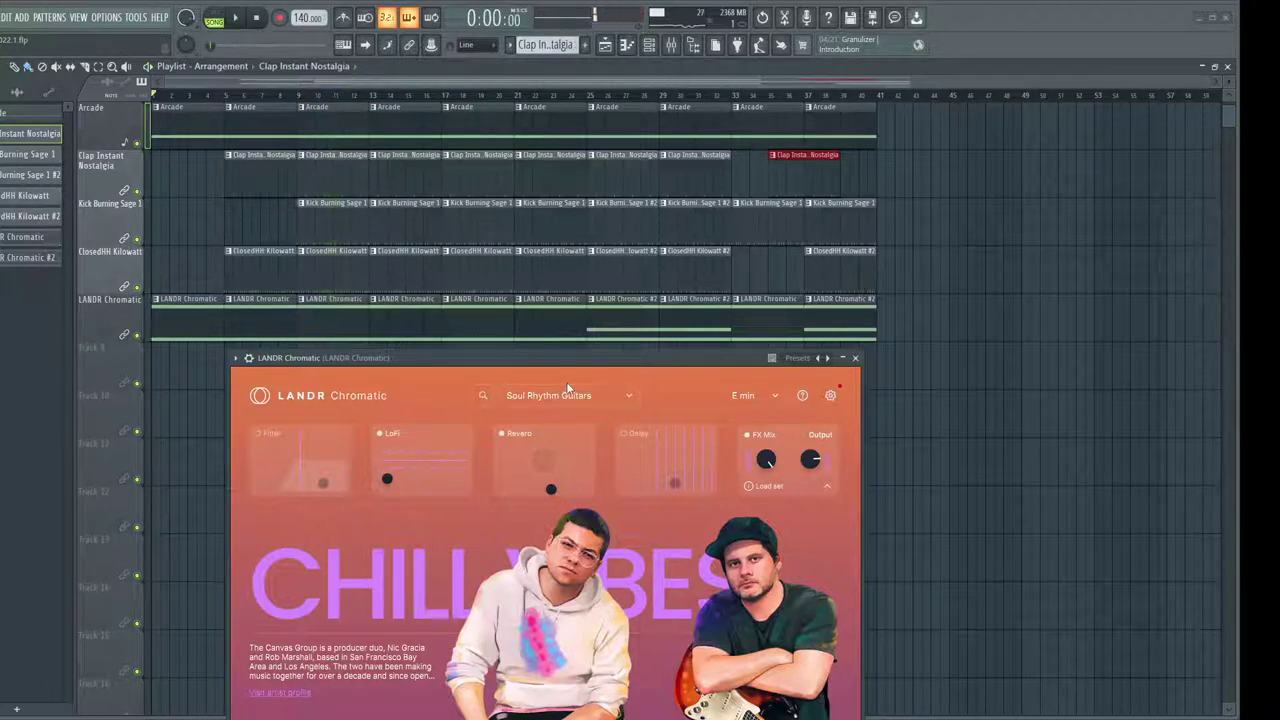
Browse the Chill Vibes collection in LANDR Chromatic, preview Nylon Strings and load that set
{"action": "left_click", "coordinate": [574, 398]}
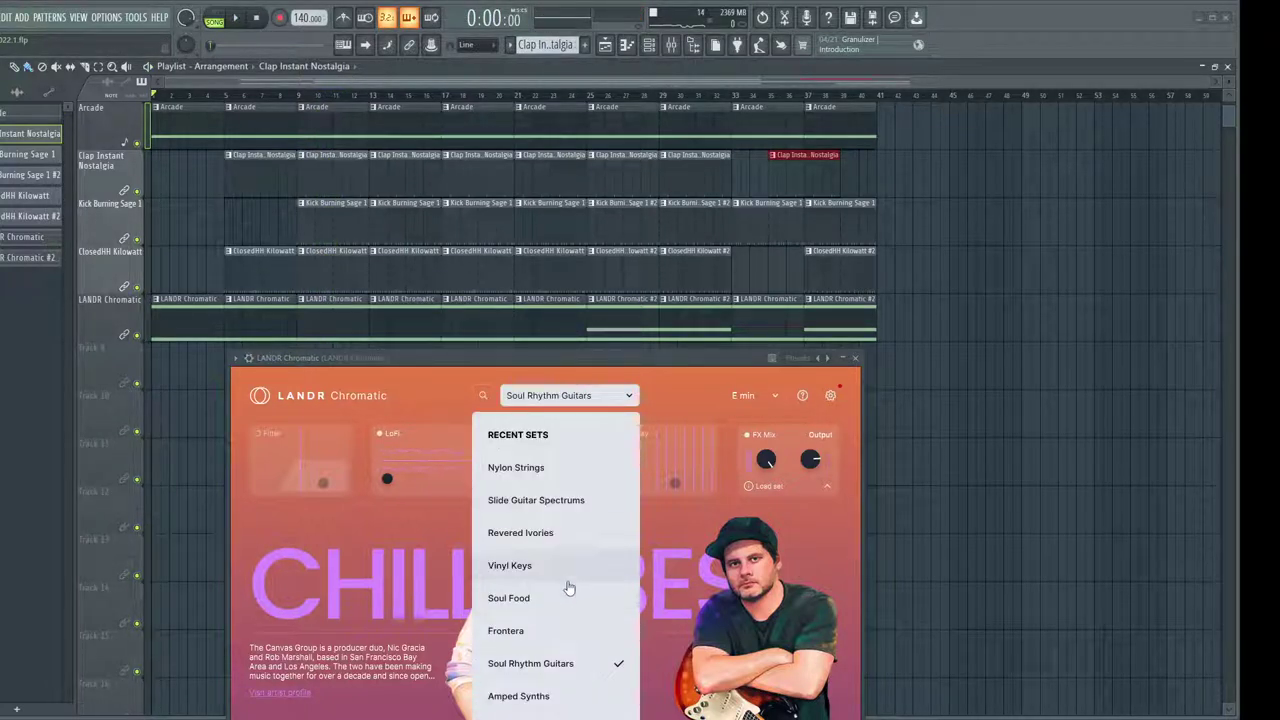
{"action": "left_click_drag", "start_coordinate": [471, 347], "coordinate": [472, 201]}
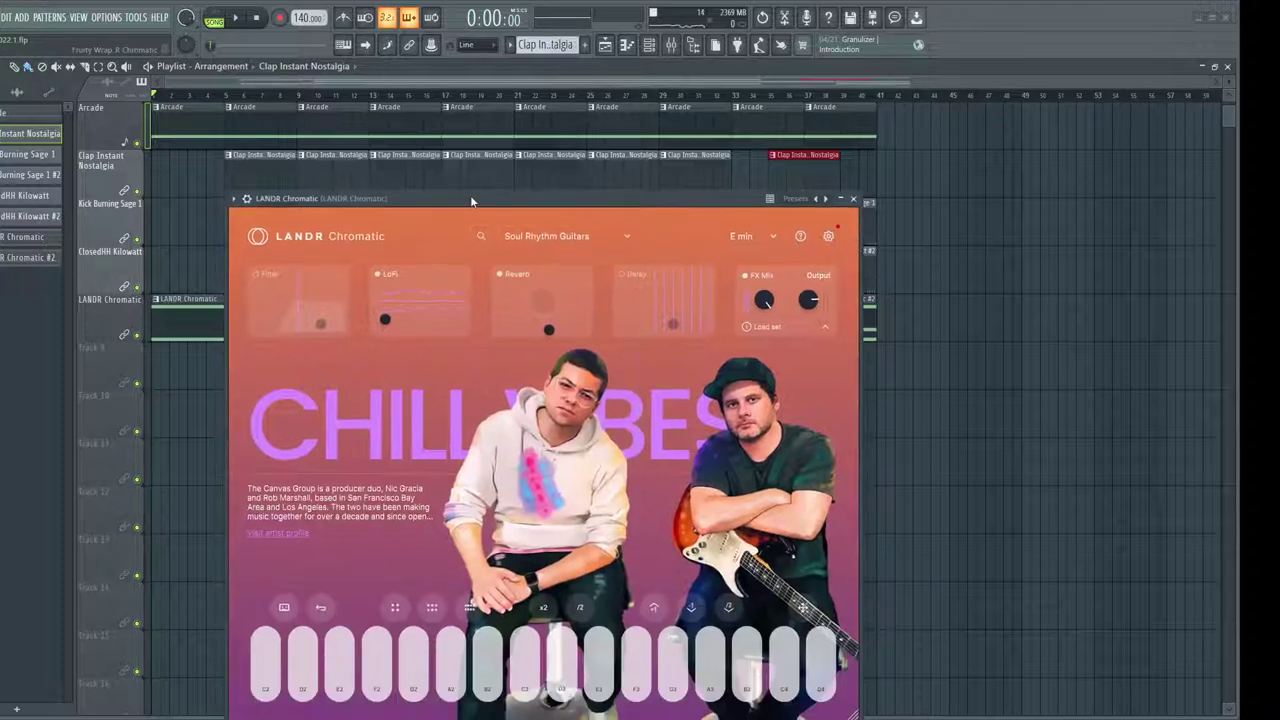
{"action": "left_click", "coordinate": [480, 238]}
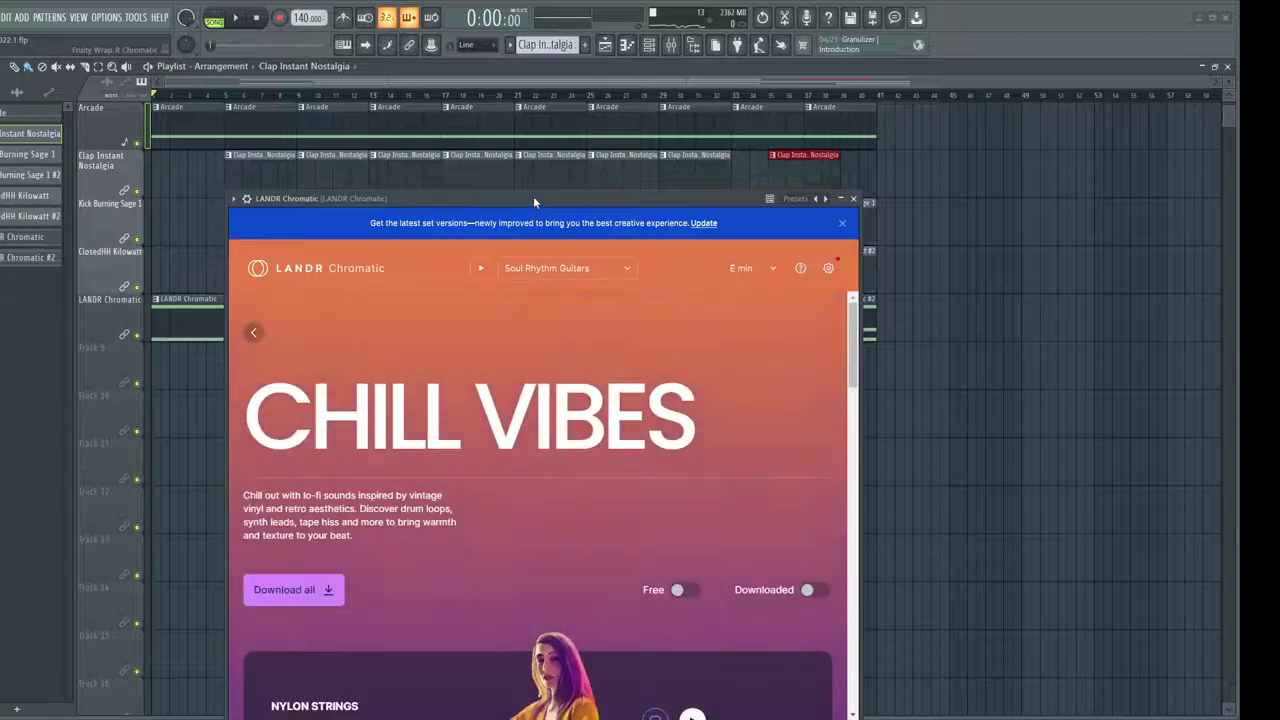
{"action": "left_click_drag", "start_coordinate": [533, 196], "coordinate": [509, 110]}
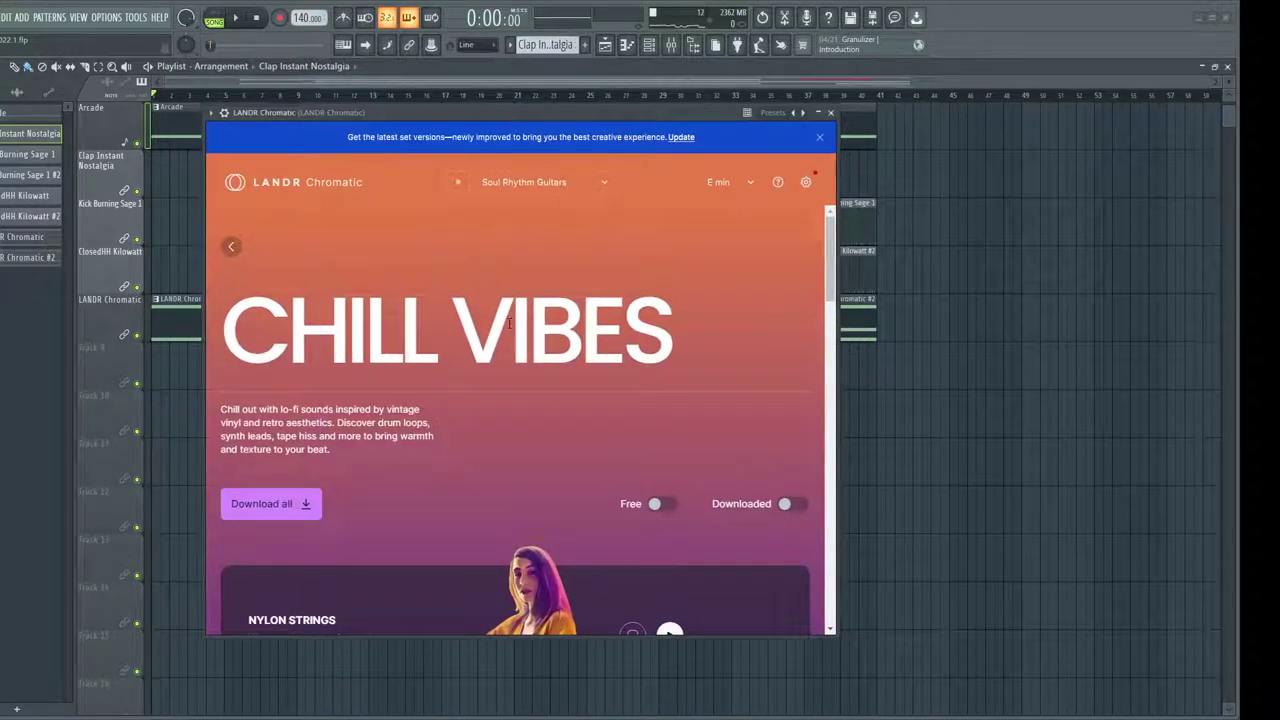
{"action": "scroll", "coordinate": [512, 330], "scroll_direction": "down", "scroll_amount": 2}
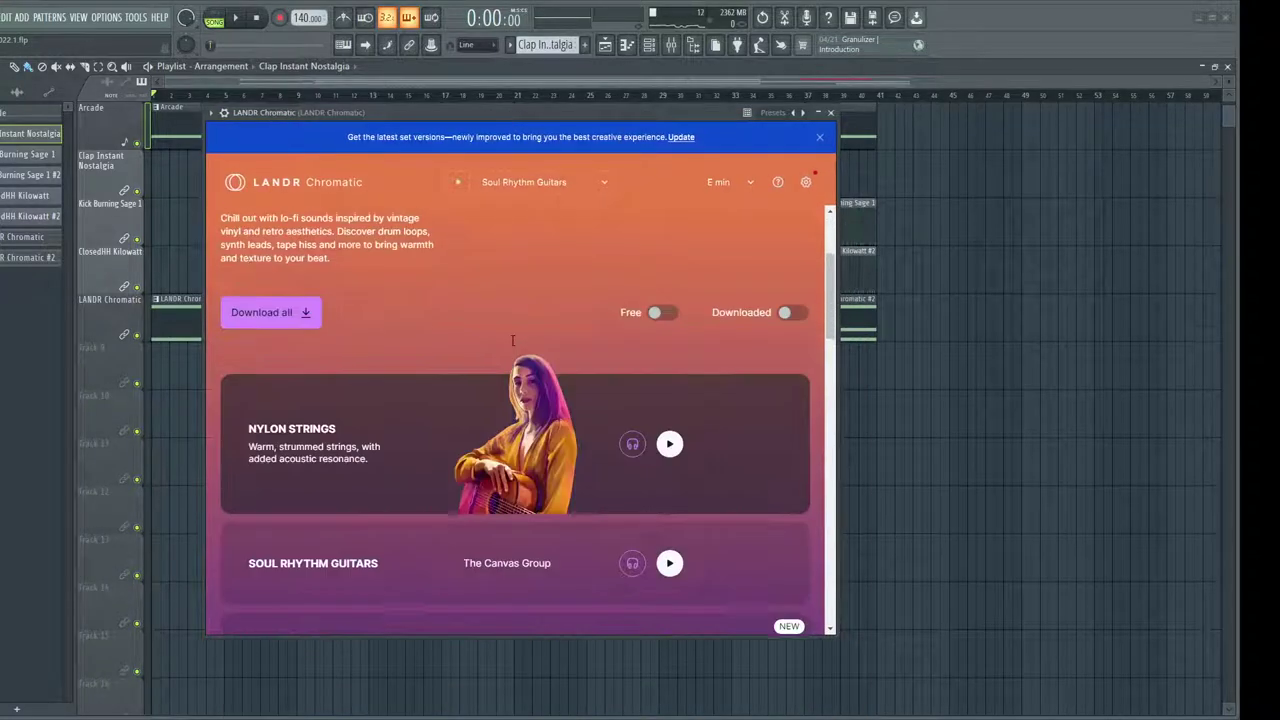
{"action": "left_click", "coordinate": [633, 443]}
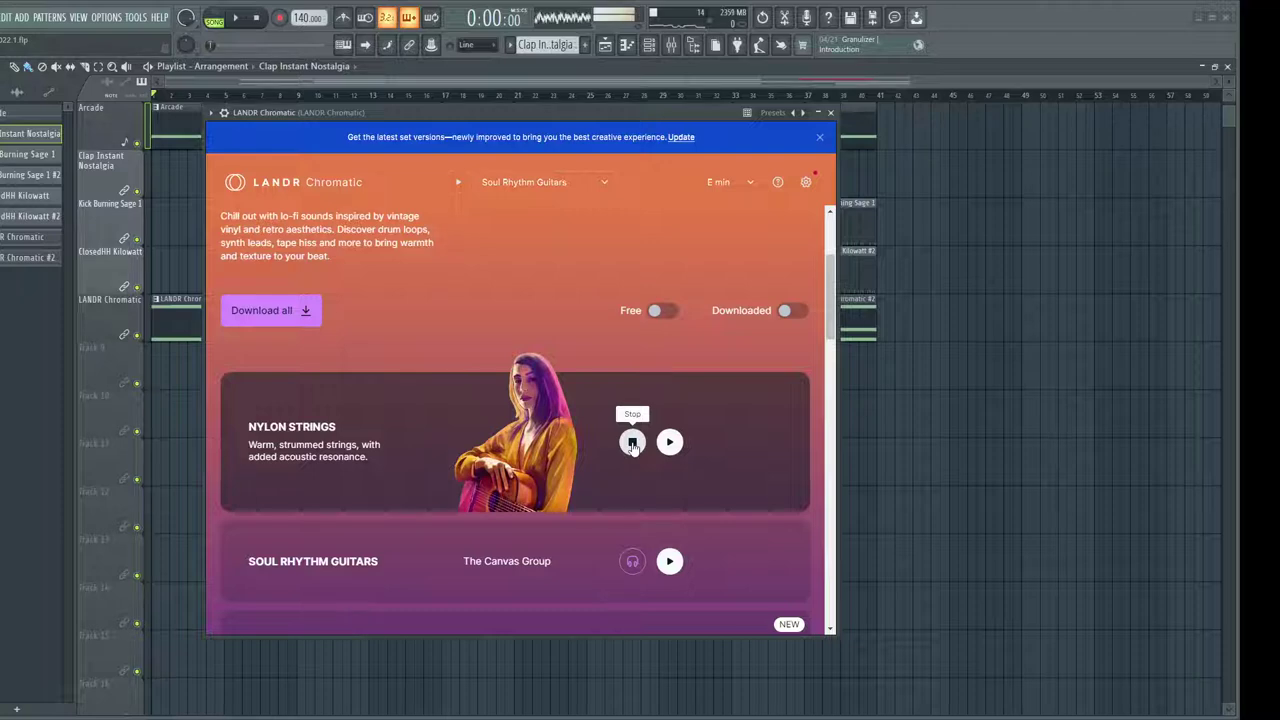
{"action": "left_click", "coordinate": [603, 476]}
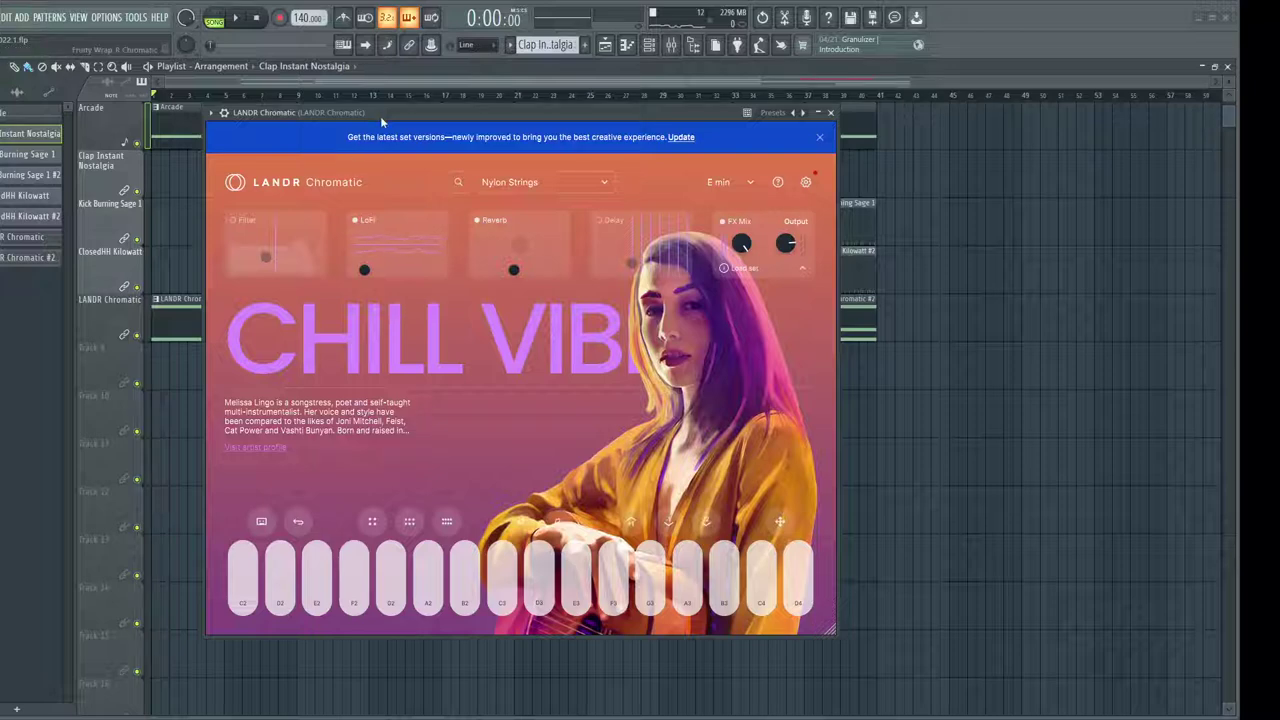
Move the LANDR Chromatic window below the tracks and play the arrangement with the Nylon Strings set
{"action": "left_click_drag", "start_coordinate": [380, 116], "coordinate": [490, 383]}
{"action": "left_click", "coordinate": [238, 19]}
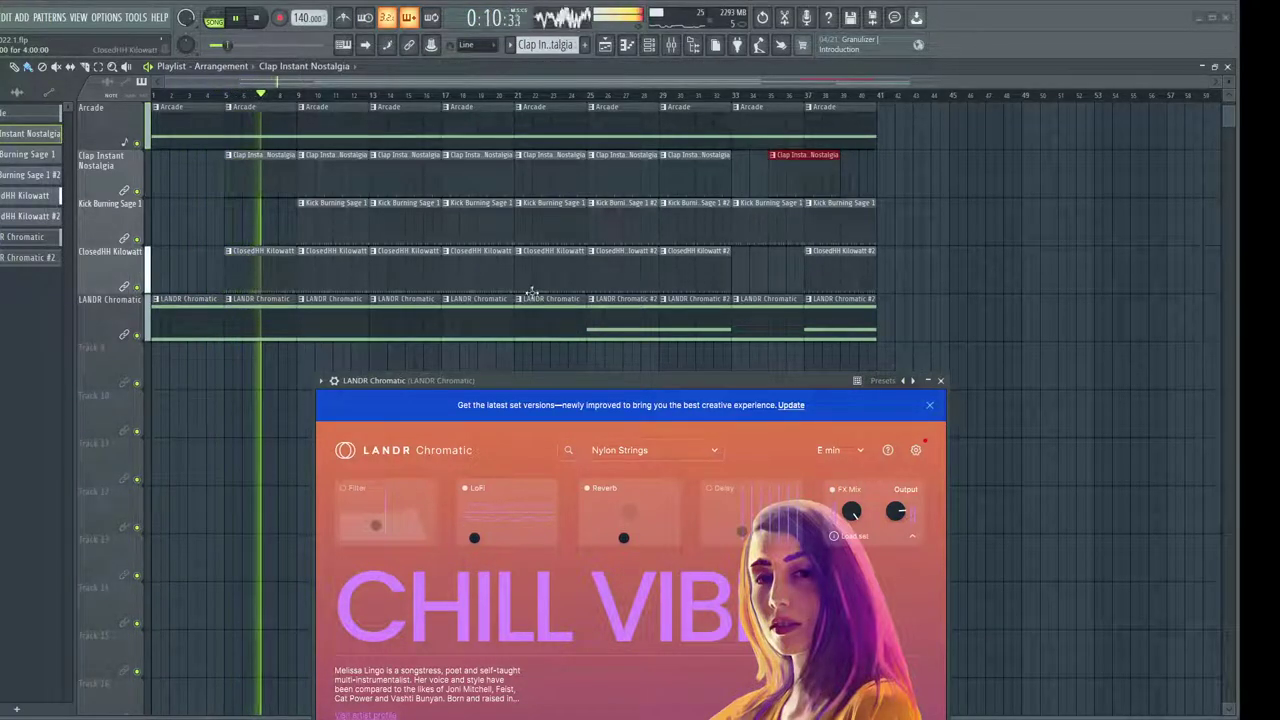
{"action": "left_click_drag", "start_coordinate": [609, 376], "coordinate": [414, 372]}
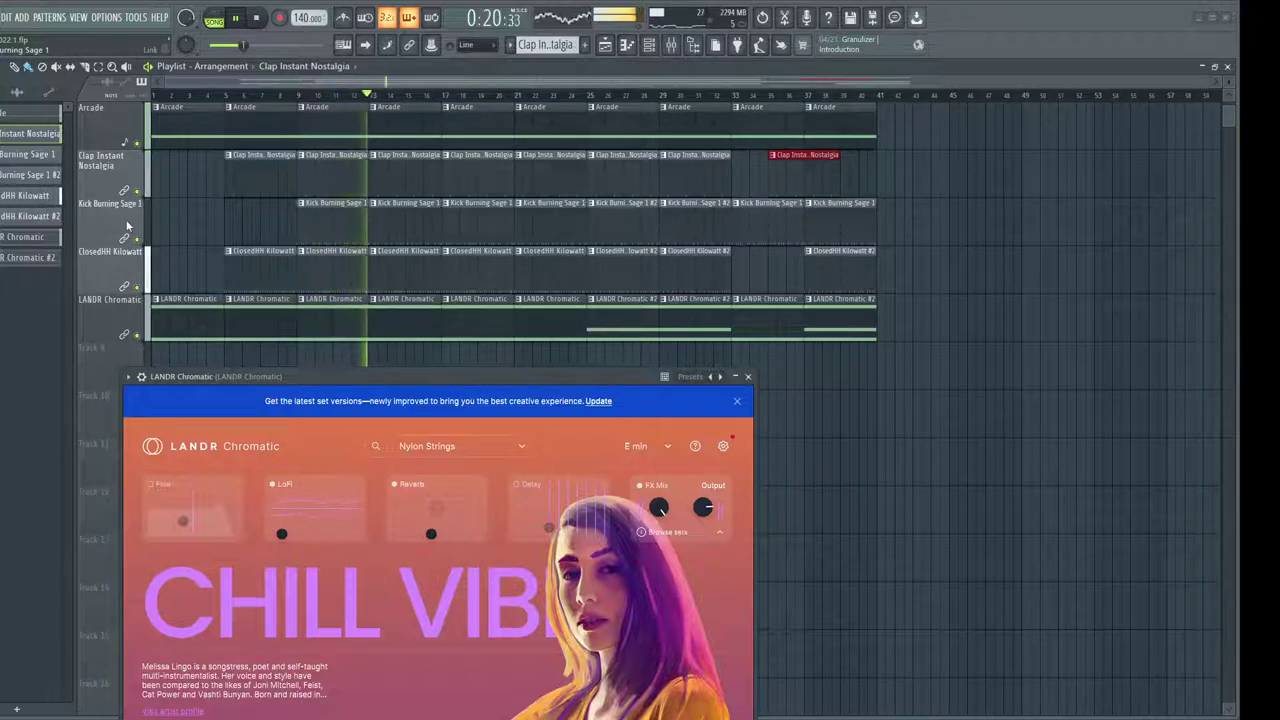
Collapse the Drums and Burnt Hues folders in the sample browser and open the Beatmaker Blueprint folder
{"action": "mouse_move", "coordinate": [3, 268]}
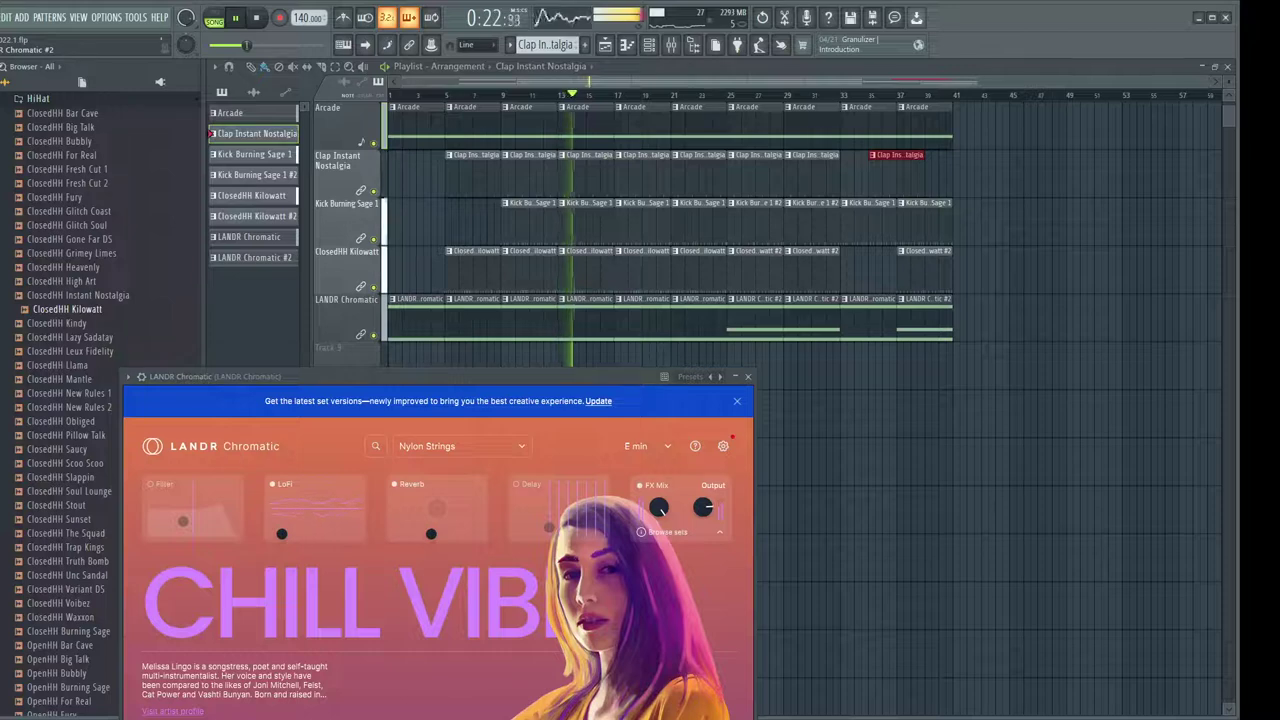
{"action": "scroll", "coordinate": [18, 300], "scroll_direction": "up", "scroll_amount": 3}
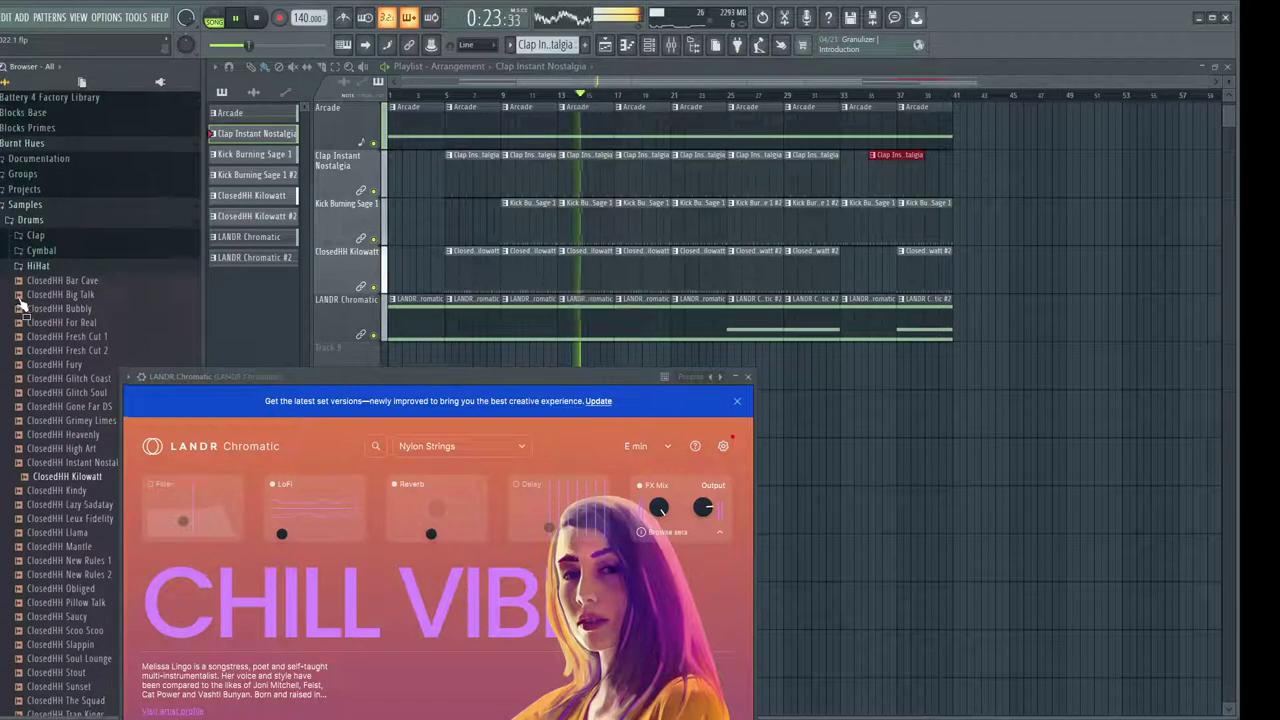
{"action": "left_click", "coordinate": [33, 221]}
{"action": "left_click", "coordinate": [25, 144]}
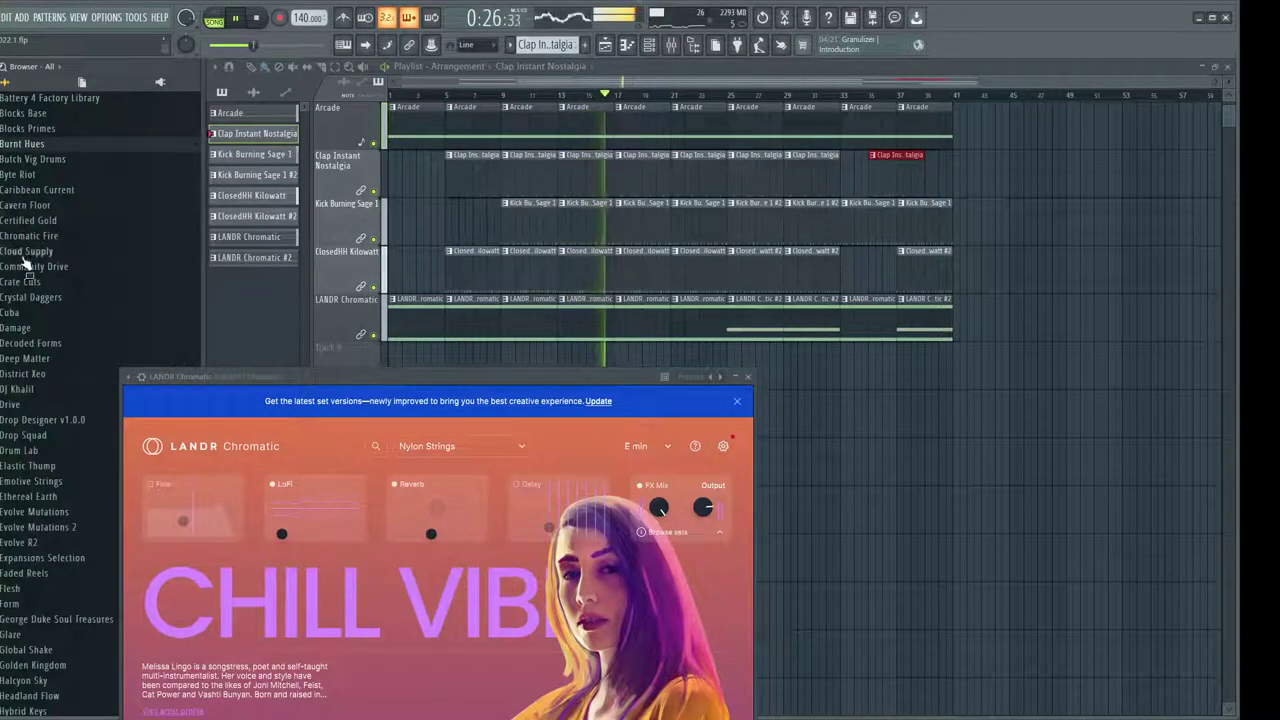
{"action": "scroll", "coordinate": [20, 300], "scroll_direction": "down", "scroll_amount": 20}
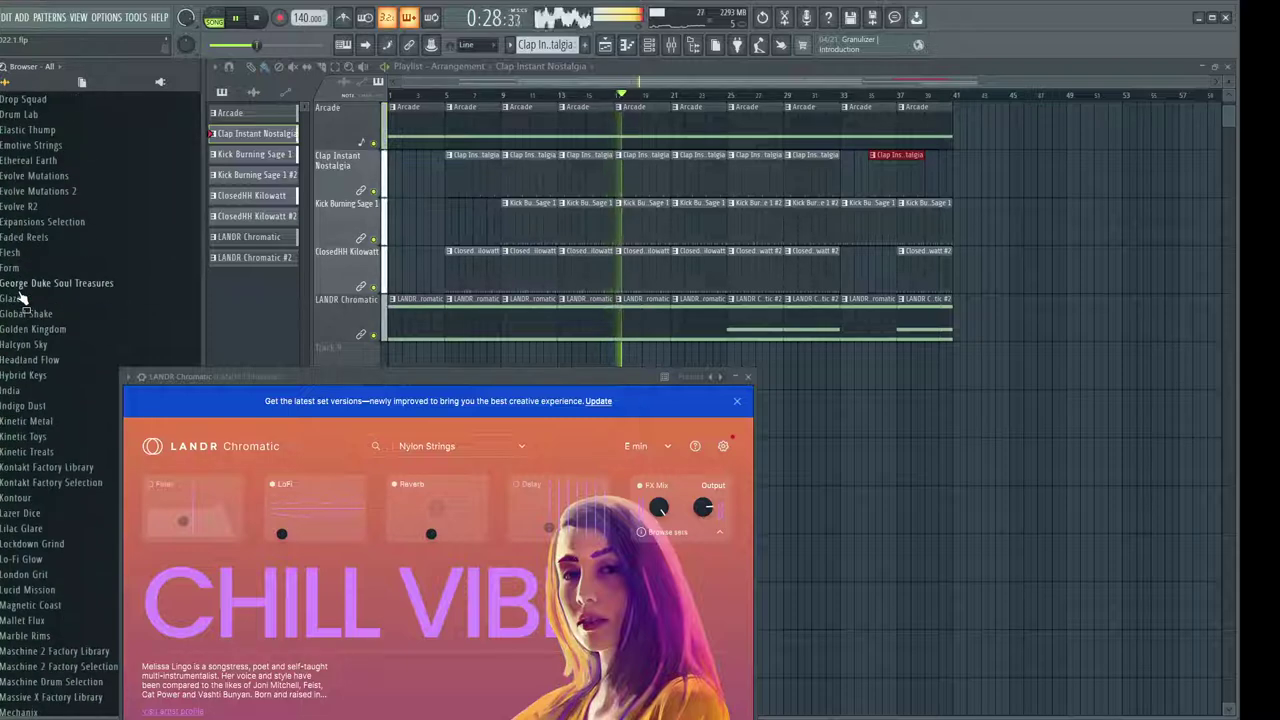
{"action": "scroll", "coordinate": [20, 293], "scroll_direction": "down", "scroll_amount": 5}
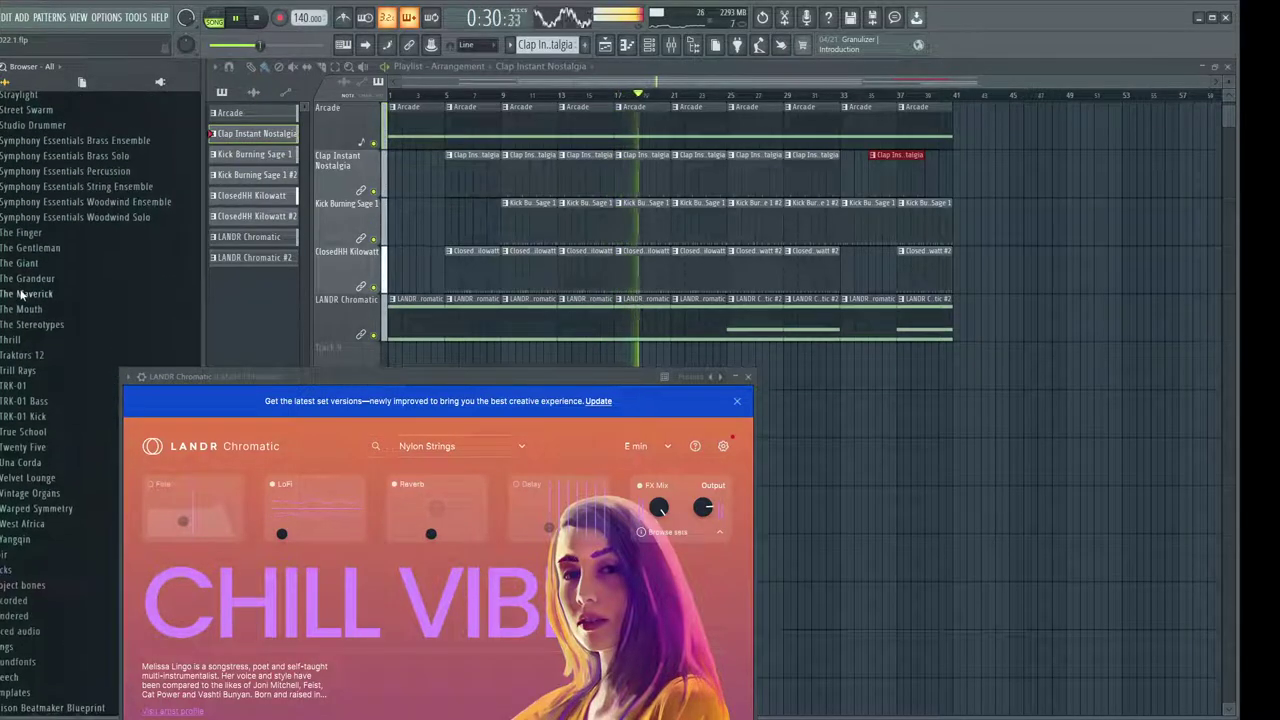
{"action": "left_click", "coordinate": [53, 711]}
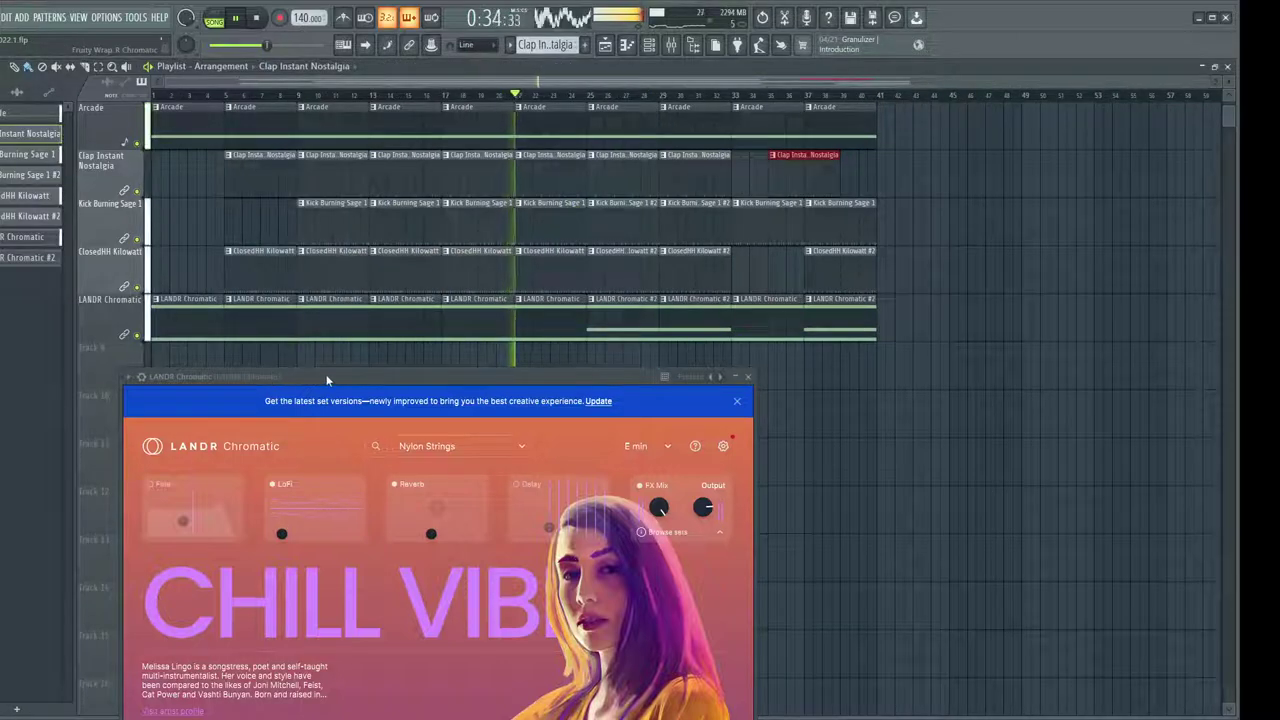
Move the plugin window clear of the sample browser, stop playback and expand the Trap folder under Drum Loops in Beatmaker Blueprint
{"action": "left_click_drag", "start_coordinate": [326, 381], "coordinate": [666, 466]}
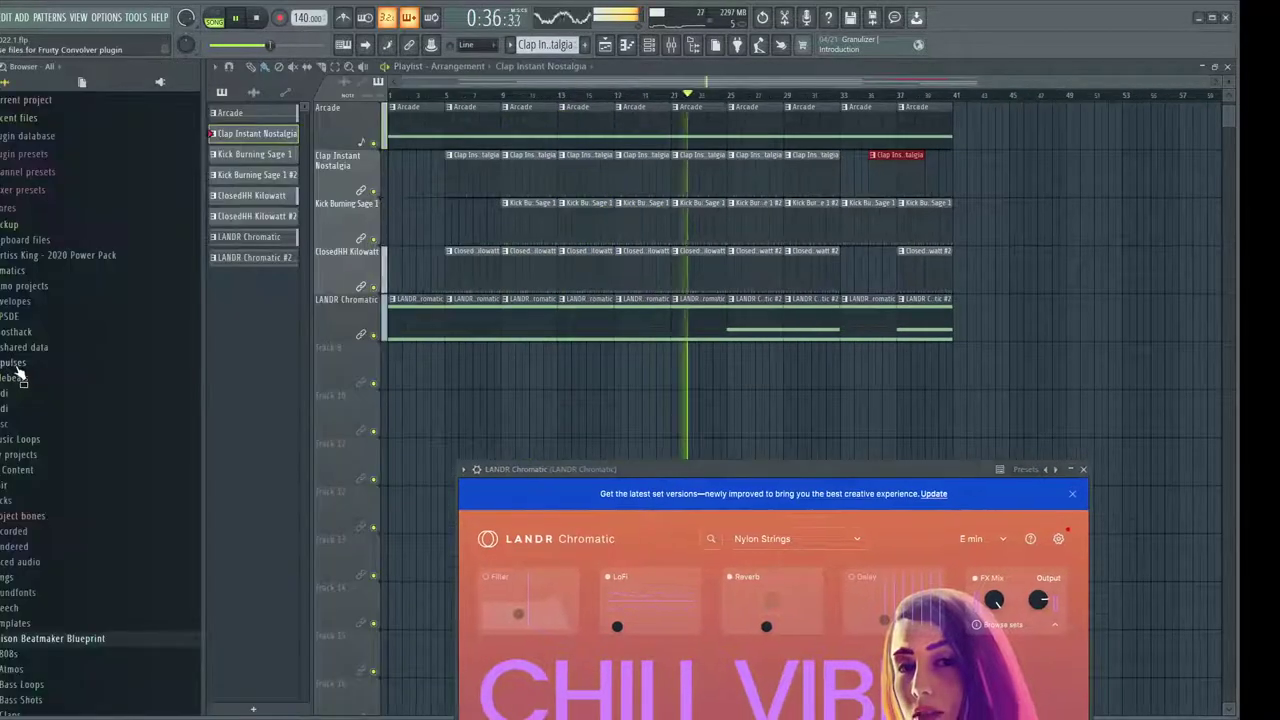
{"action": "scroll", "coordinate": [38, 449], "scroll_direction": "down", "scroll_amount": 8}
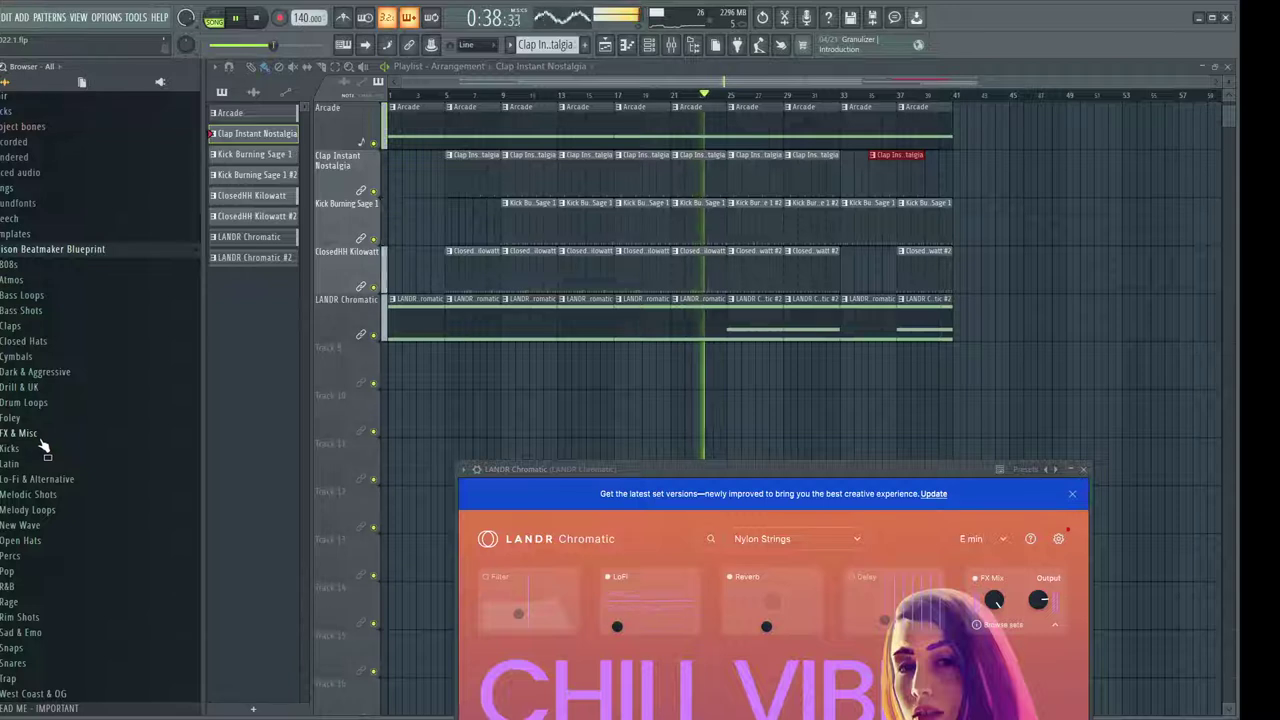
{"action": "left_click", "coordinate": [34, 404]}
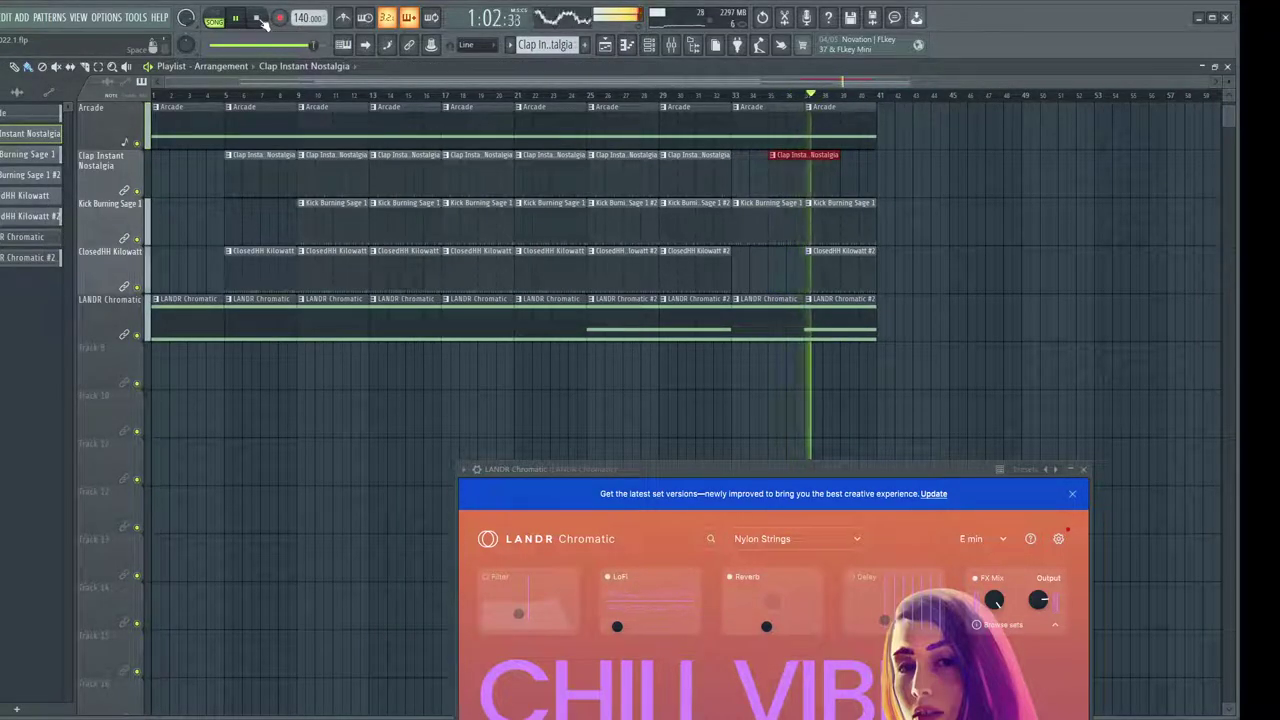
{"action": "mouse_move", "coordinate": [2, 440]}
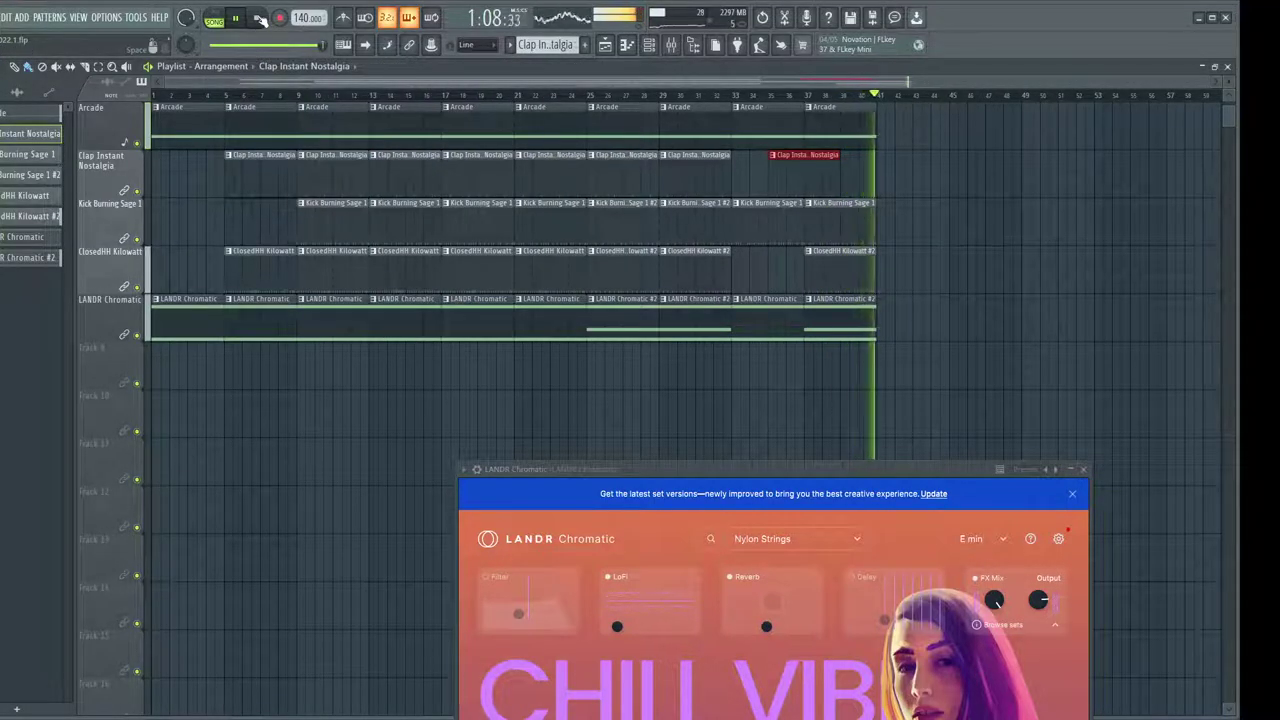
{"action": "left_click", "coordinate": [259, 19]}
{"action": "mouse_move", "coordinate": [45, 428]}
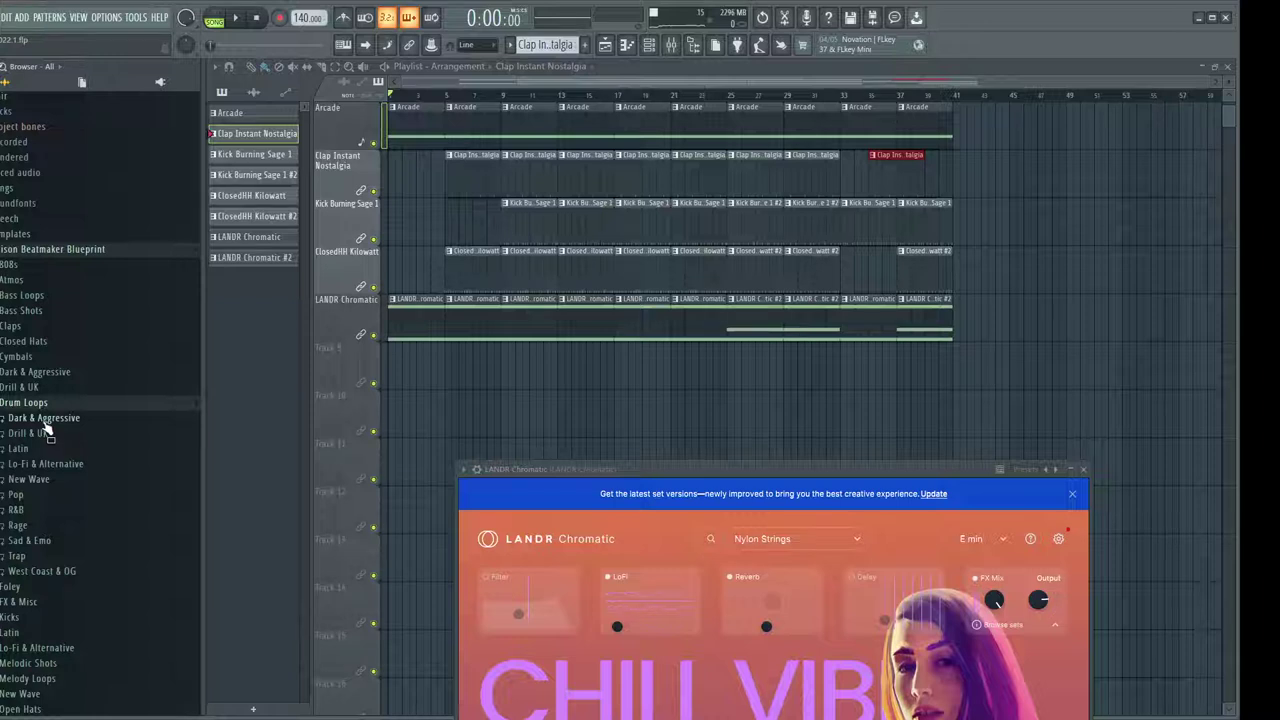
{"action": "scroll", "coordinate": [46, 428], "scroll_direction": "down", "scroll_amount": 3}
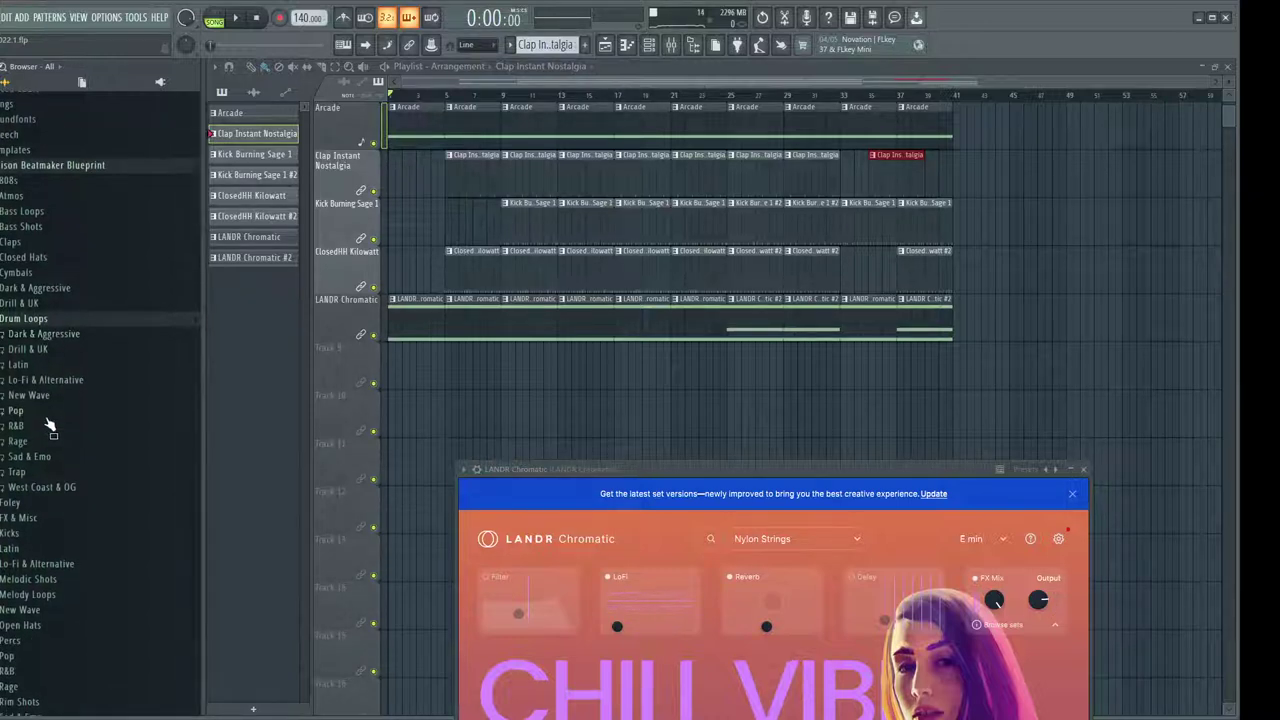
{"action": "scroll", "coordinate": [48, 424], "scroll_direction": "down", "scroll_amount": 3}
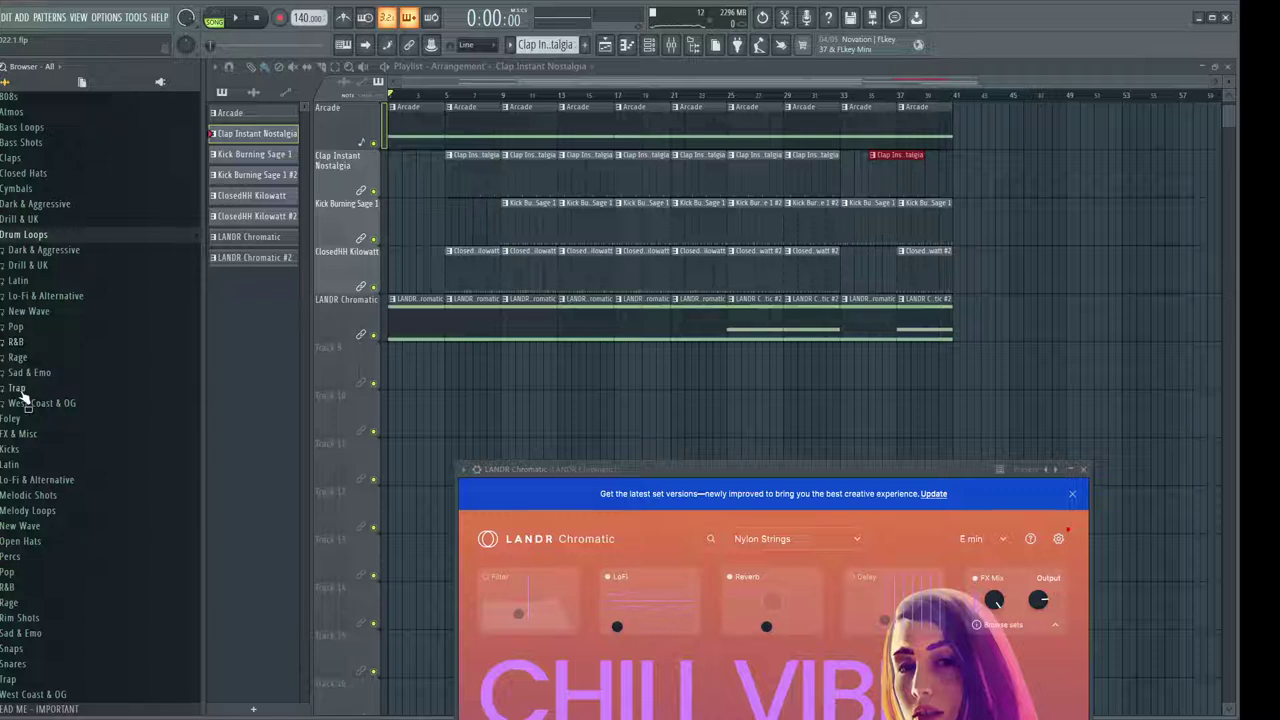
{"action": "left_click", "coordinate": [22, 390]}
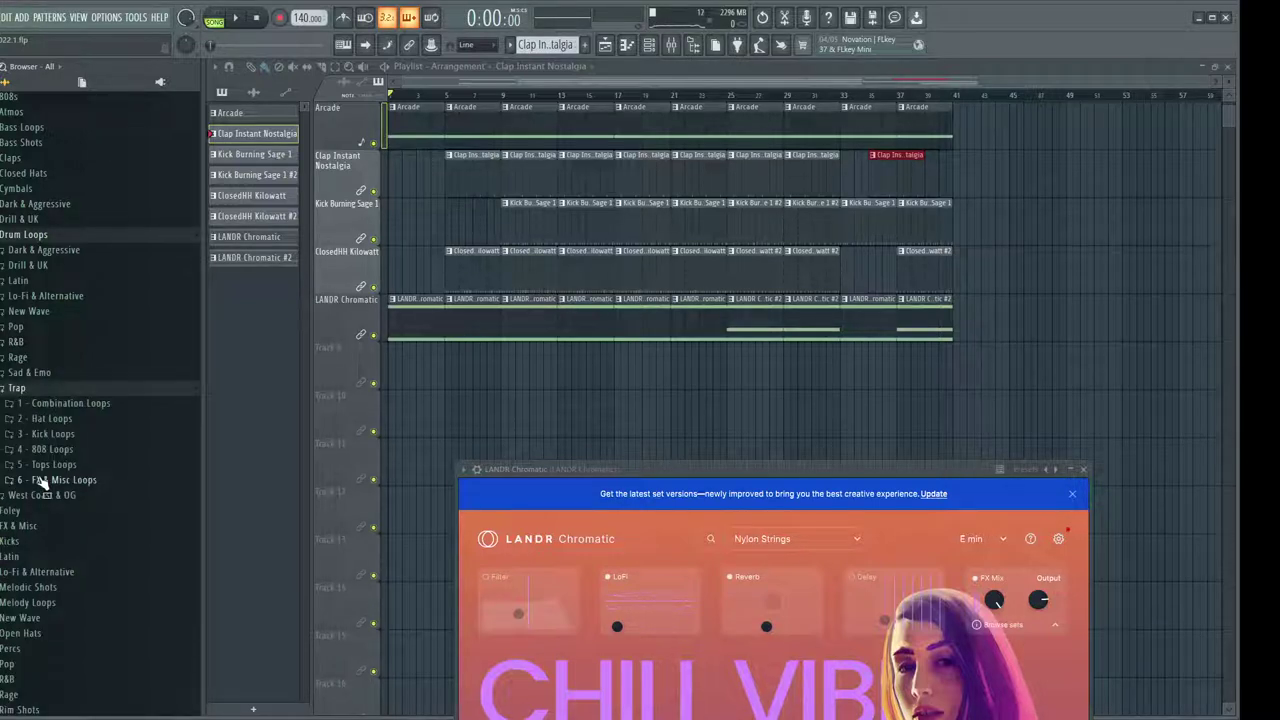
Open the Audio folder of the Trap Combination Loops and place UNISON_DRUMLOOP_3z GOD (131 BPM - Dm) at bar 1 of Track 9
{"action": "left_click", "coordinate": [62, 404]}
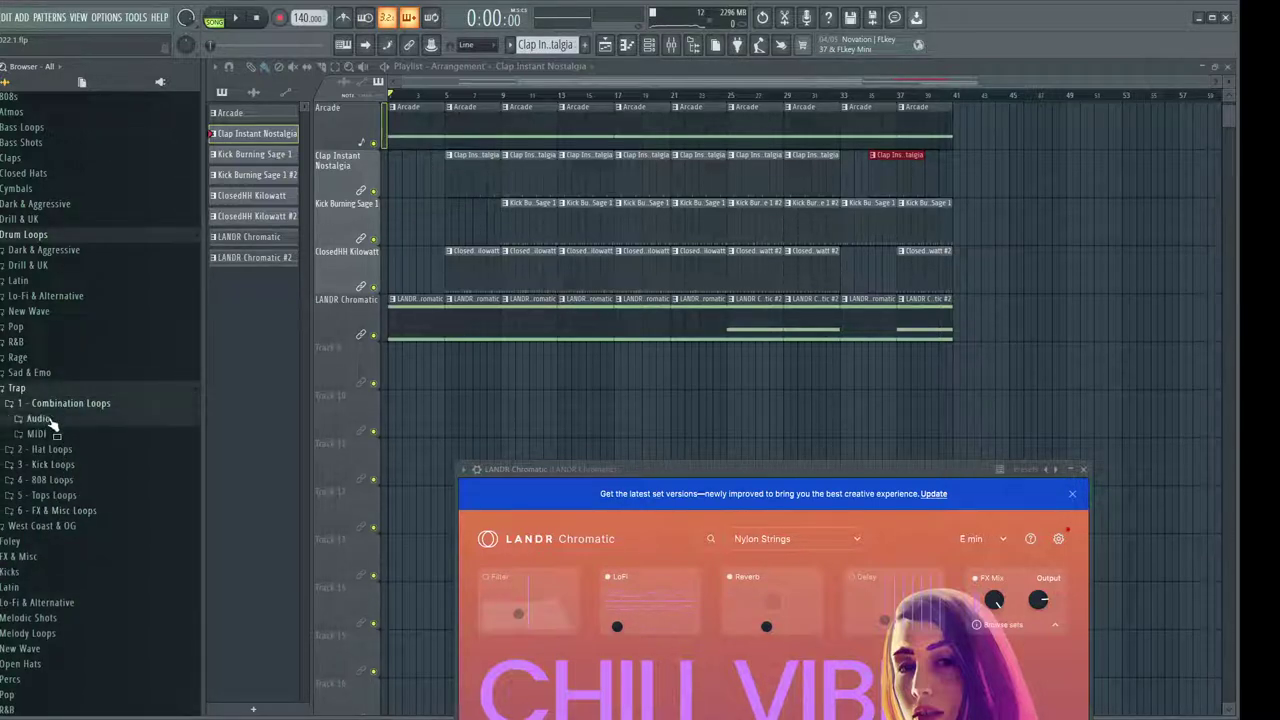
{"action": "left_click", "coordinate": [38, 418]}
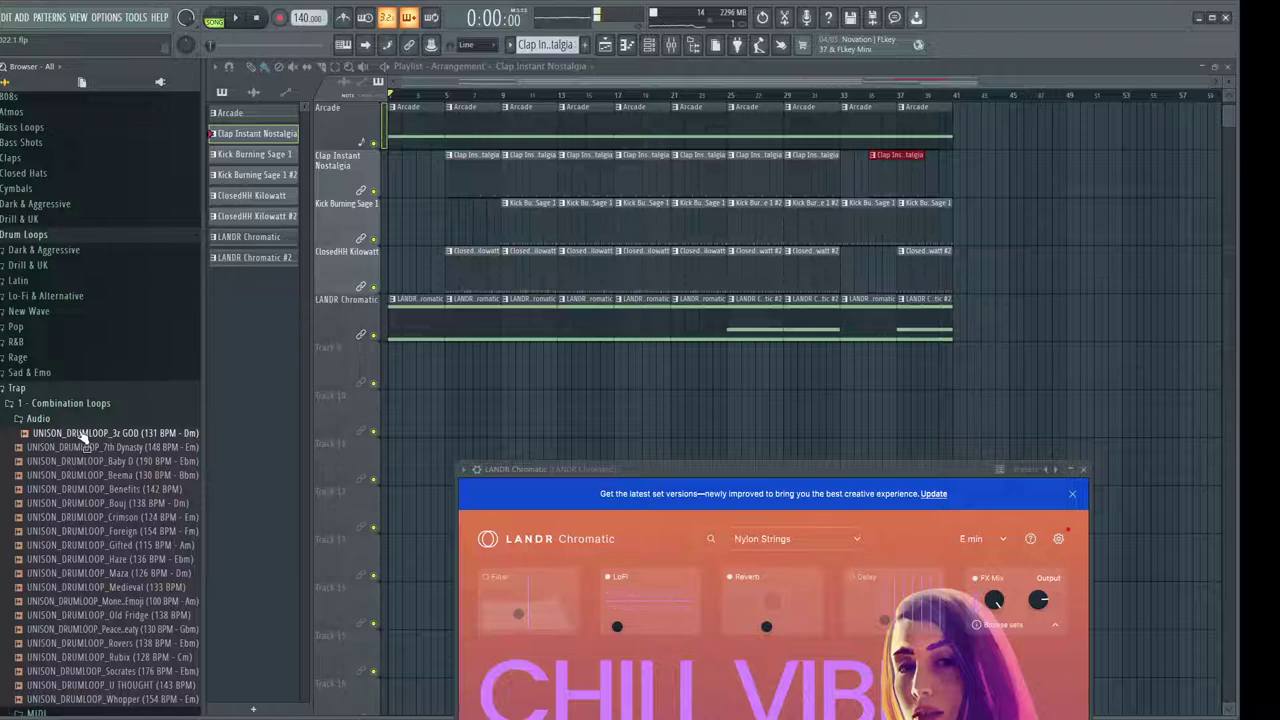
{"action": "left_click_drag", "start_coordinate": [85, 433], "coordinate": [156, 392]}
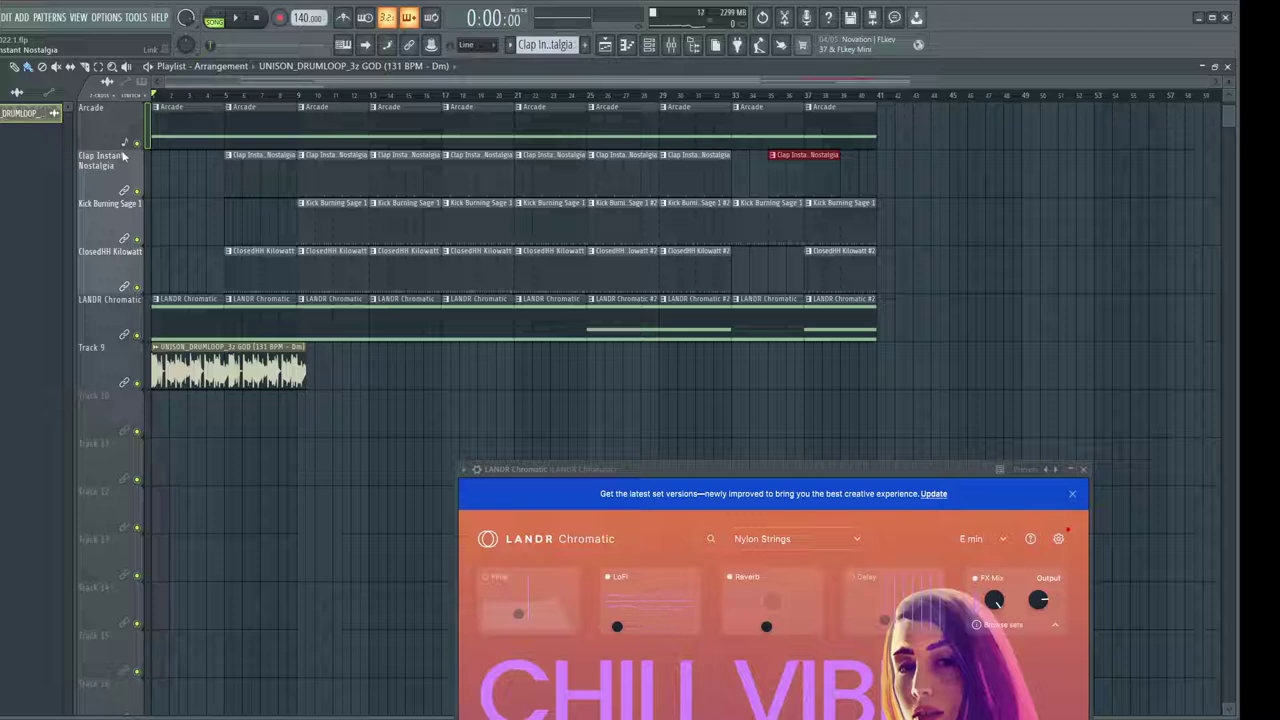
Open the Arcade instrument from the channel rack and set its session key to D min
{"action": "mouse_move", "coordinate": [1, 447]}
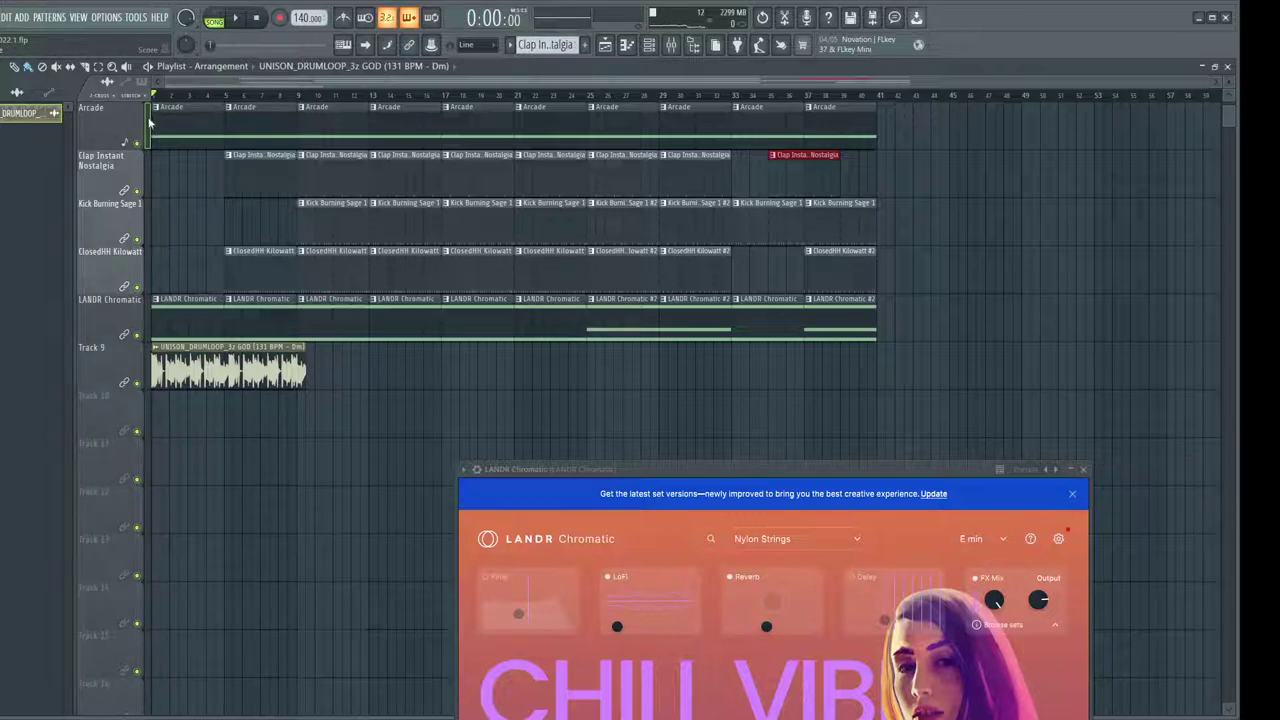
{"action": "key", "text": "F6"}
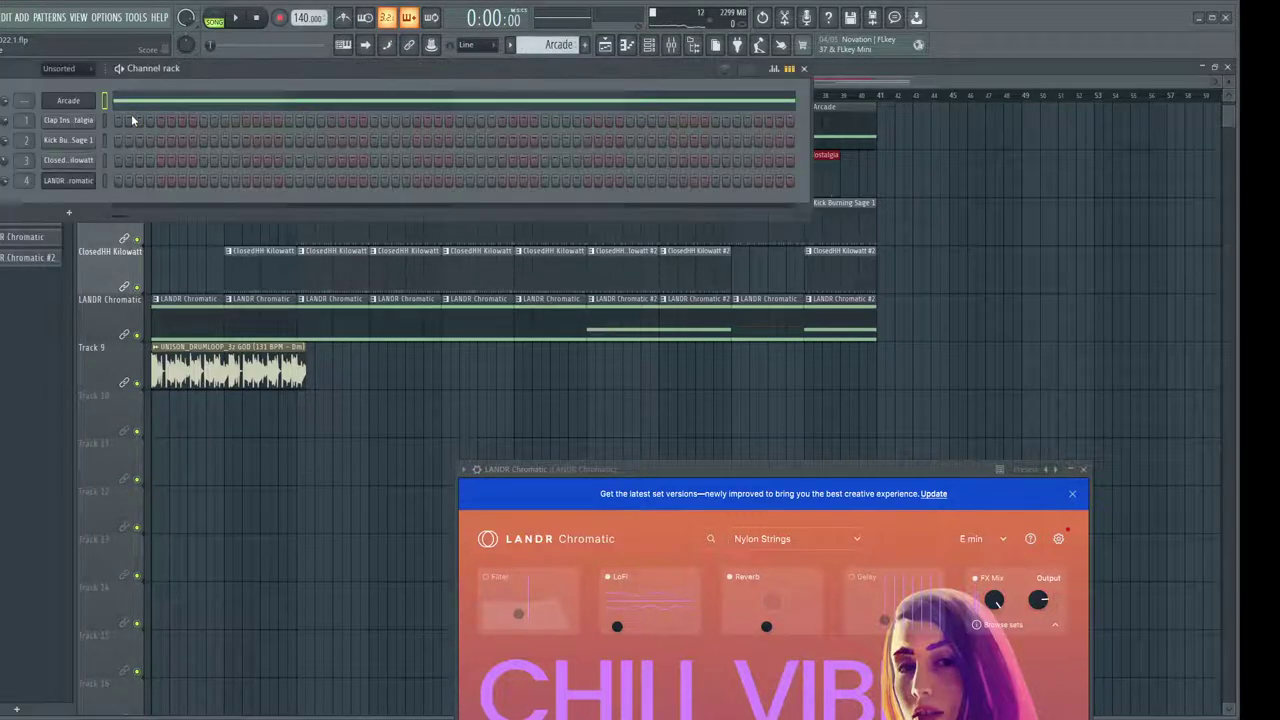
{"action": "left_click", "coordinate": [70, 100]}
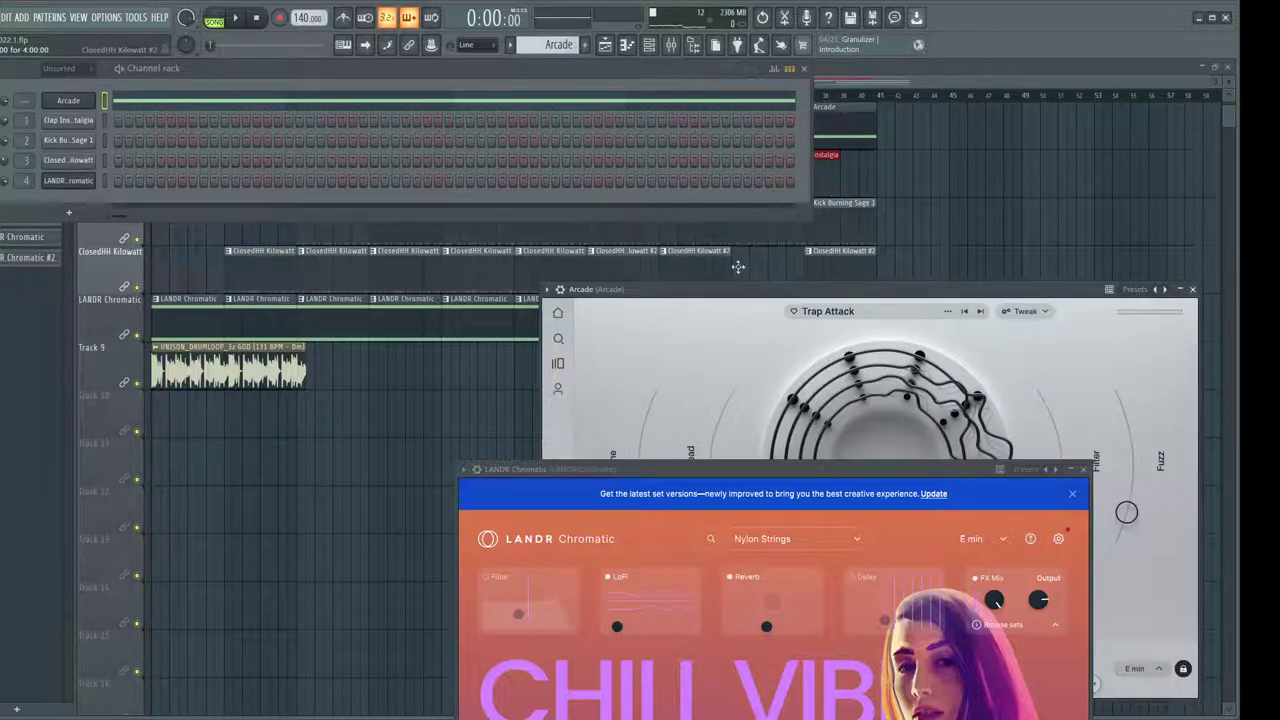
{"action": "left_click_drag", "start_coordinate": [840, 292], "coordinate": [433, 58]}
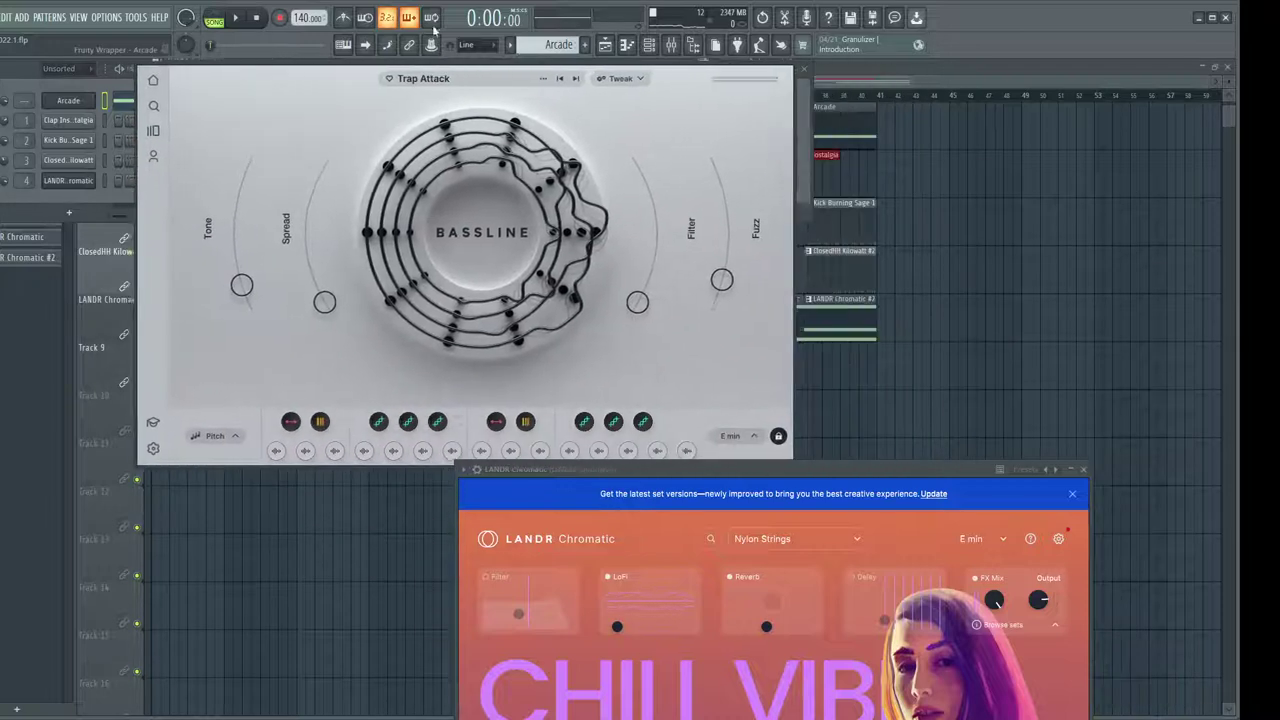
{"action": "left_click", "coordinate": [726, 437]}
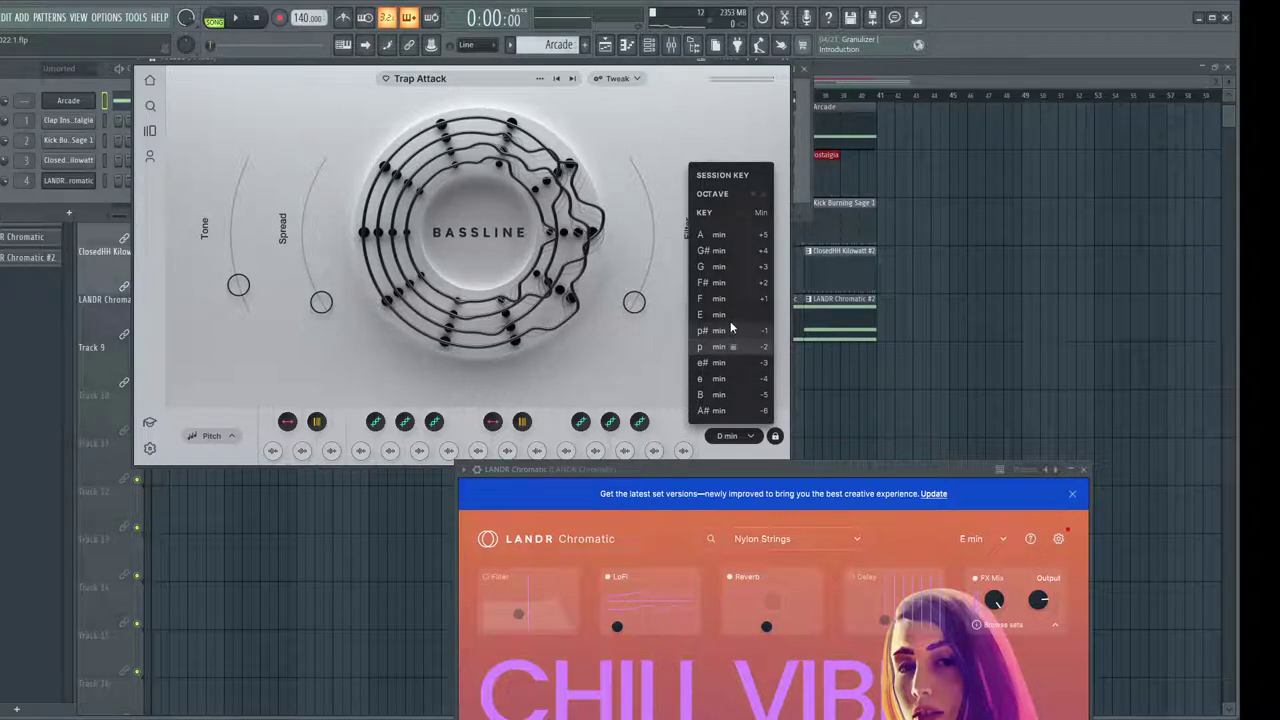
{"action": "left_click", "coordinate": [735, 126]}
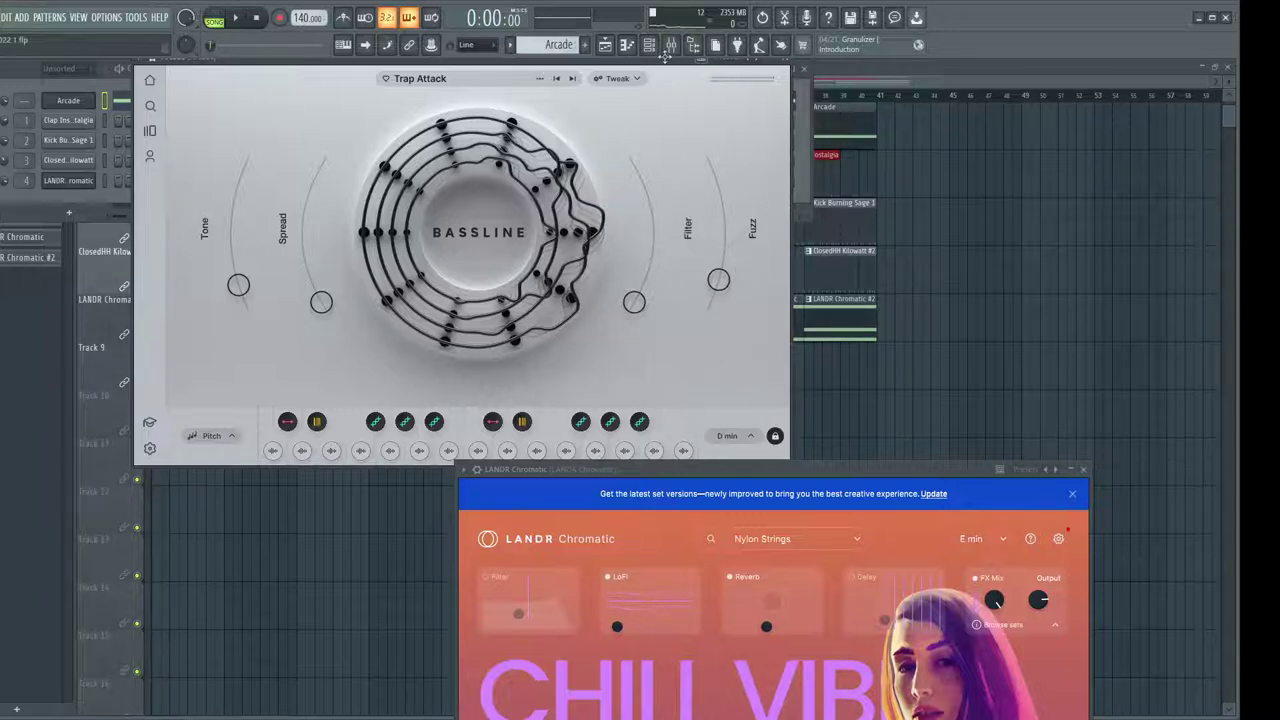
Move the Arcade window away from the arrangement and toggle its Detached option
{"action": "left_click_drag", "start_coordinate": [666, 70], "coordinate": [855, 145]}
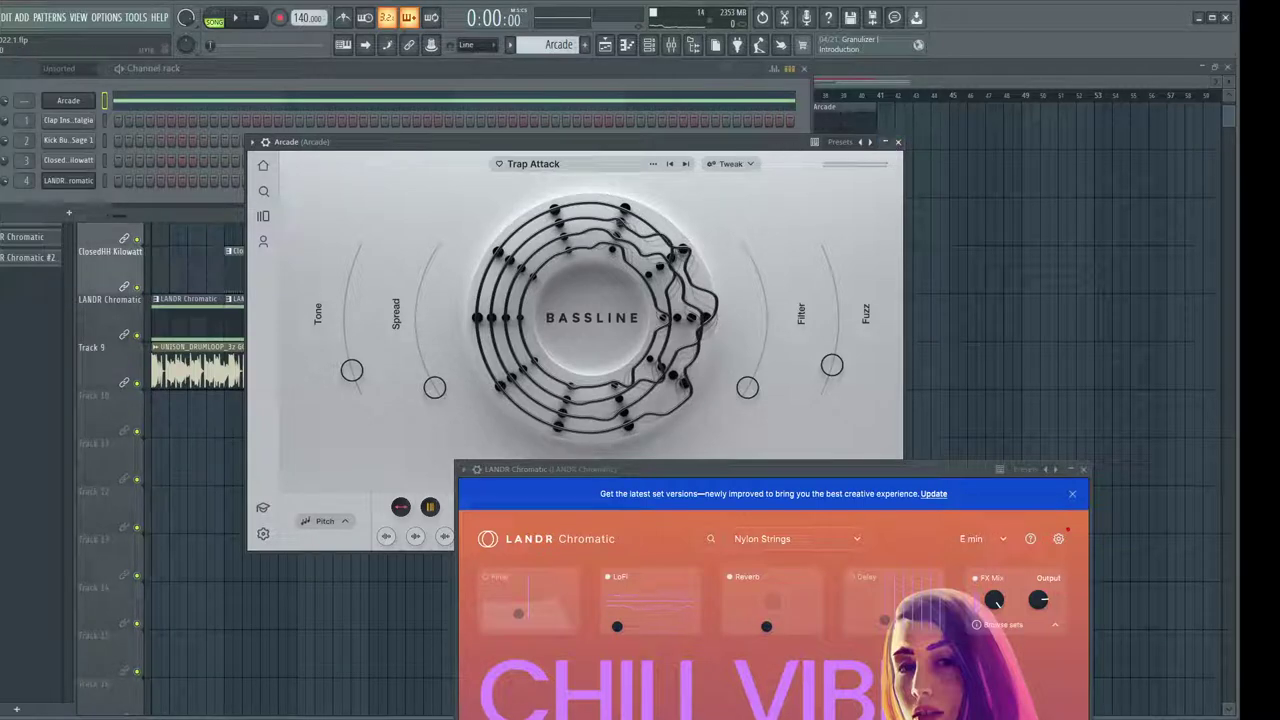
{"action": "left_click_drag", "start_coordinate": [825, 147], "coordinate": [1015, 126]}
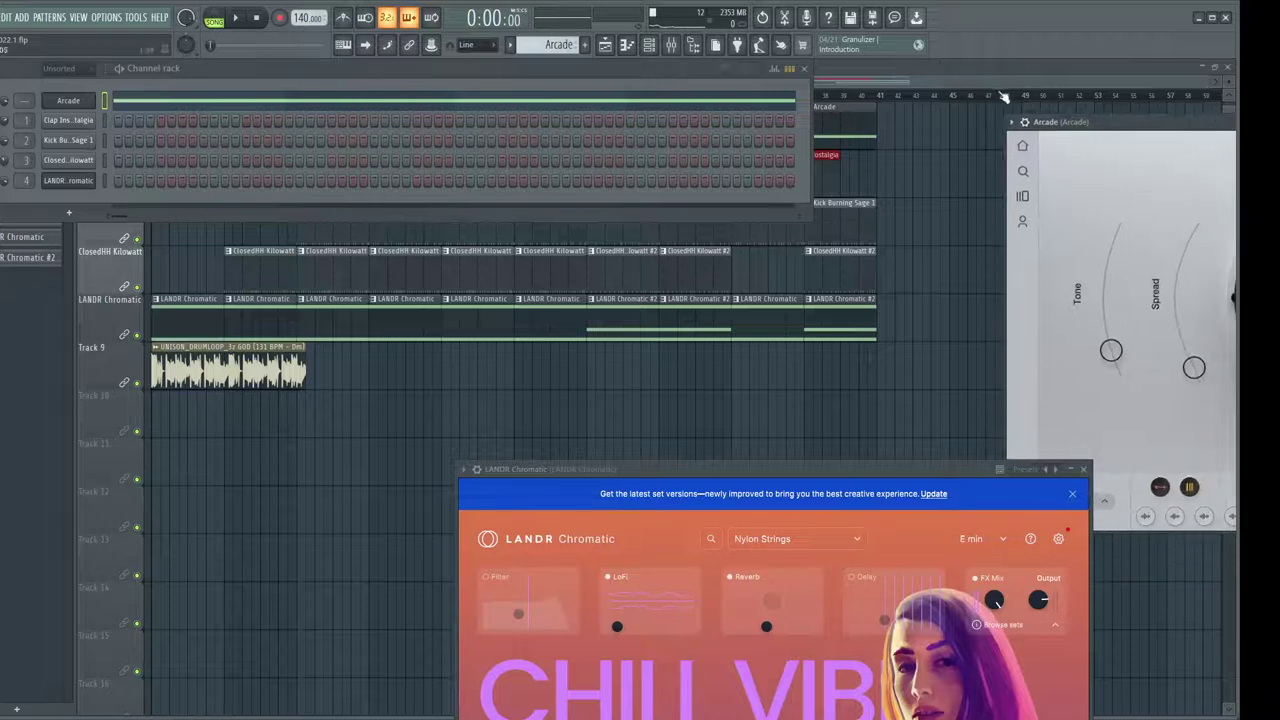
{"action": "left_click", "coordinate": [1012, 122]}
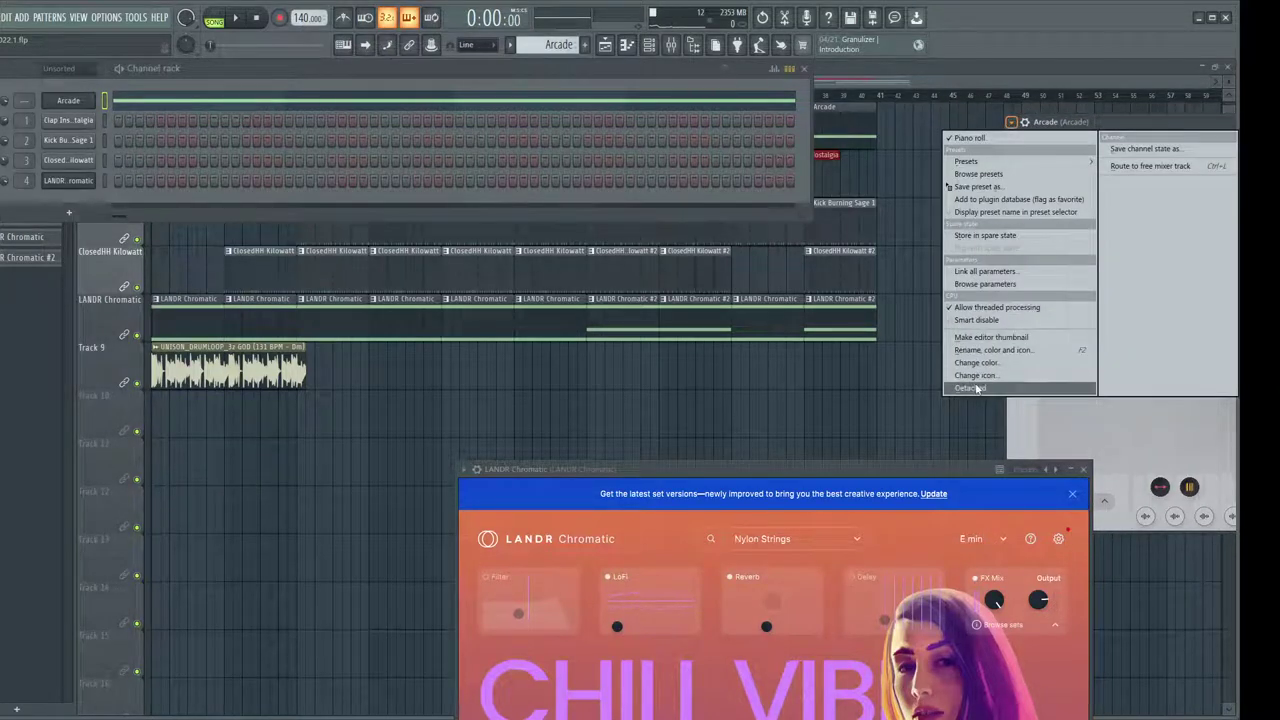
{"action": "left_click", "coordinate": [972, 388]}
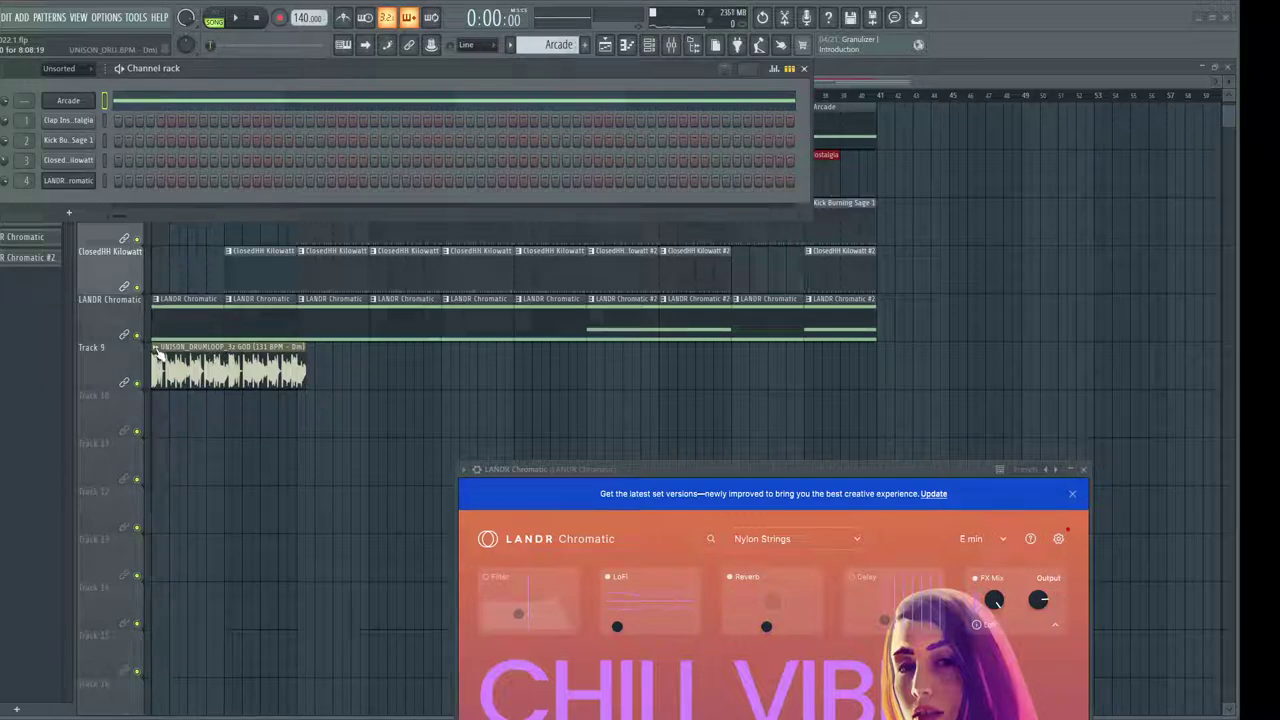
Fit the 3z GOD drum loop to the project tempo with a source tempo of 131 BPM and repeat it along Track 9 through bar 40
{"action": "left_click", "coordinate": [156, 348]}
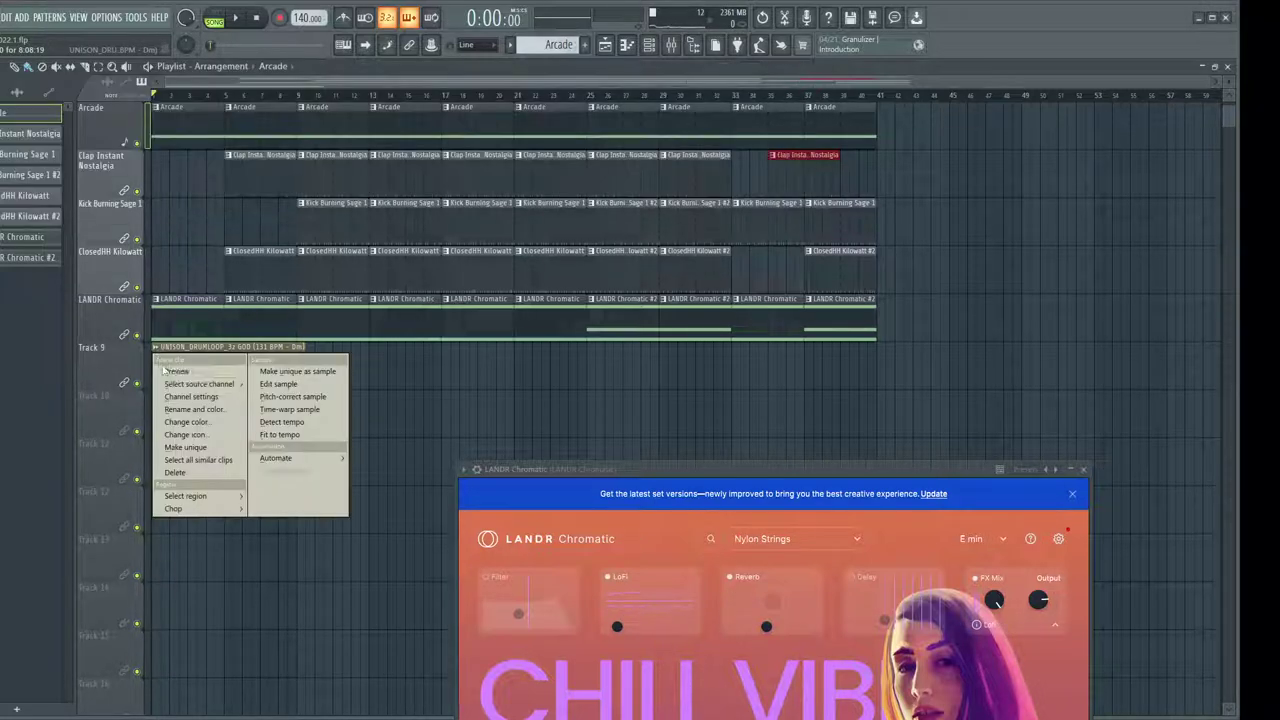
{"action": "left_click", "coordinate": [285, 435]}
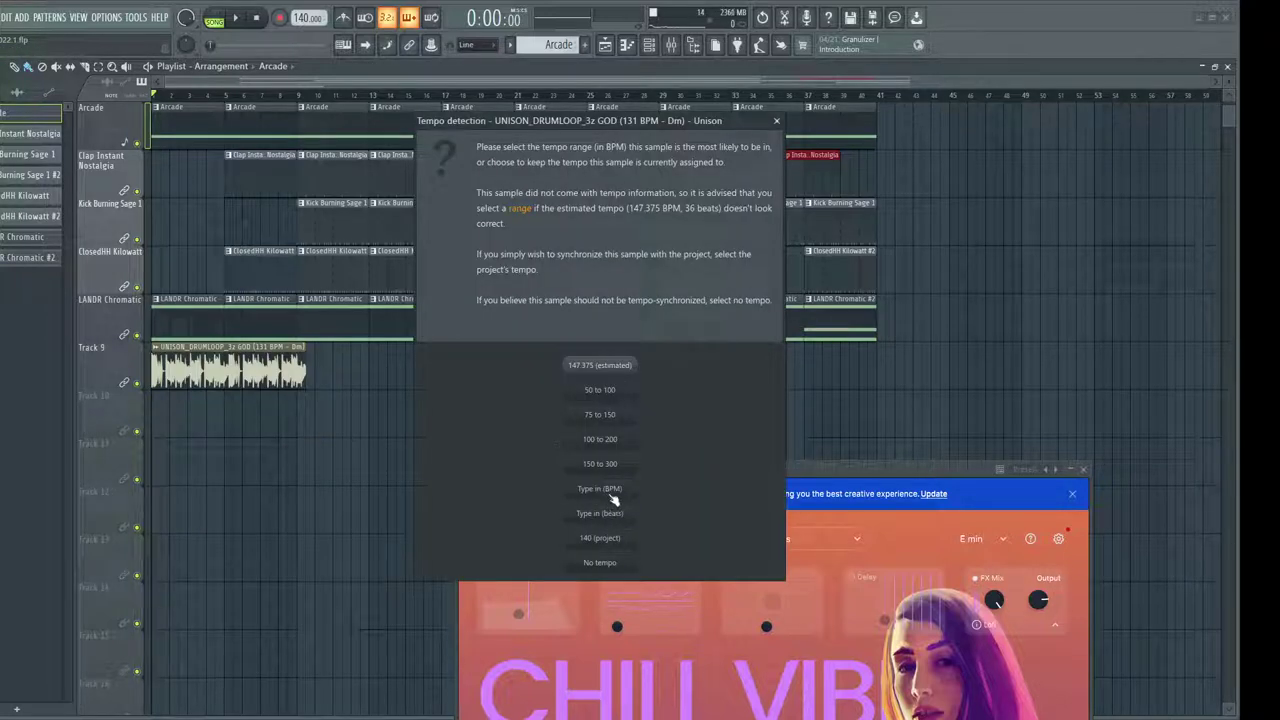
{"action": "left_click", "coordinate": [608, 490]}
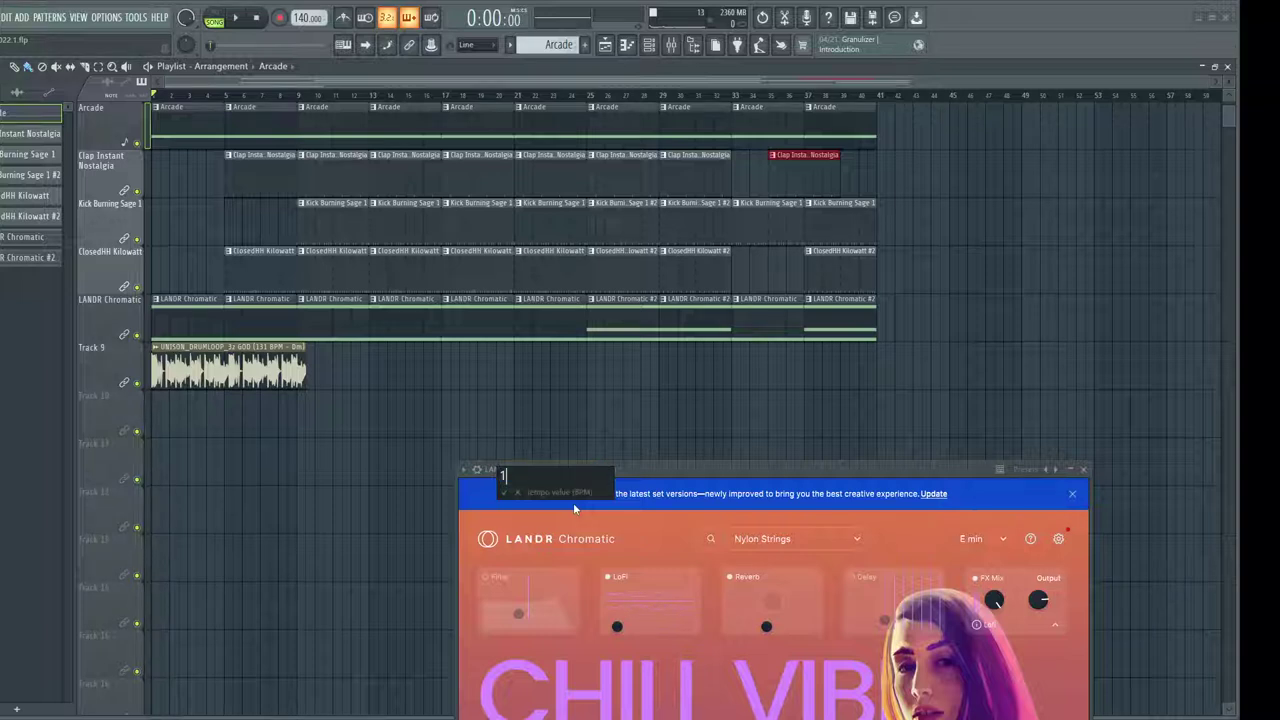
{"action": "type", "text": "131"}
{"action": "key", "text": "Return"}
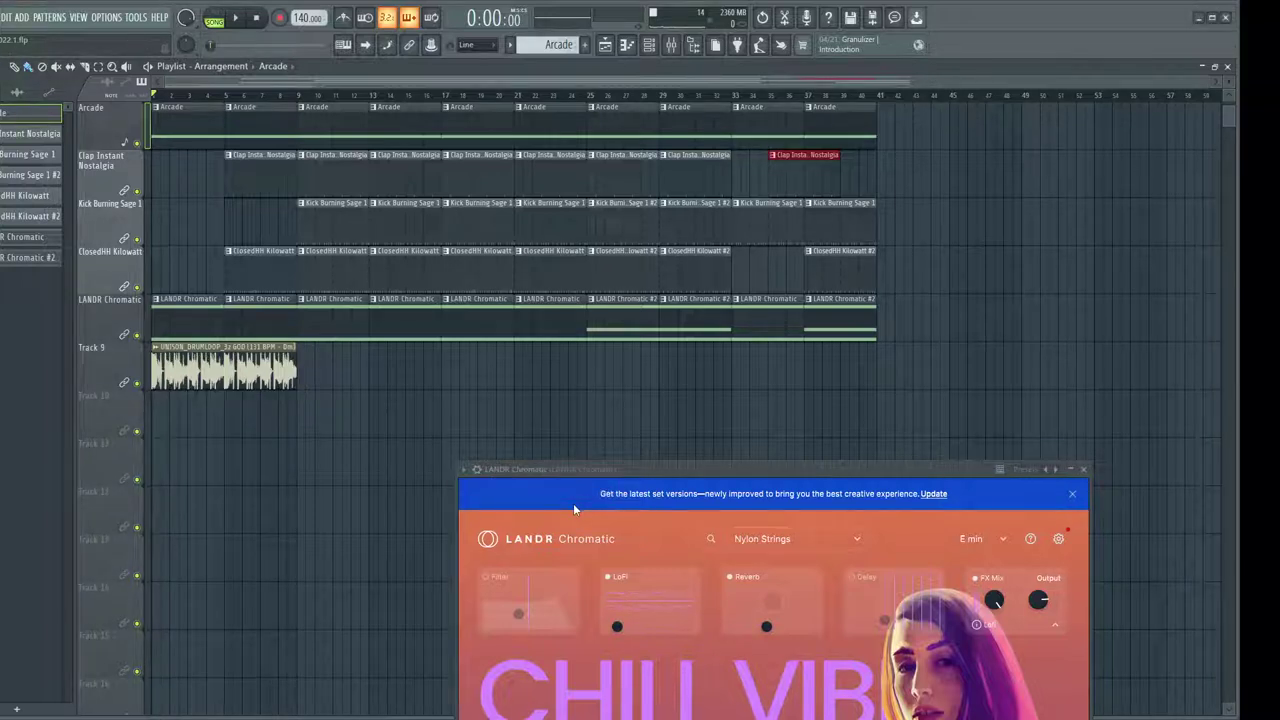
{"action": "left_click", "coordinate": [268, 356]}
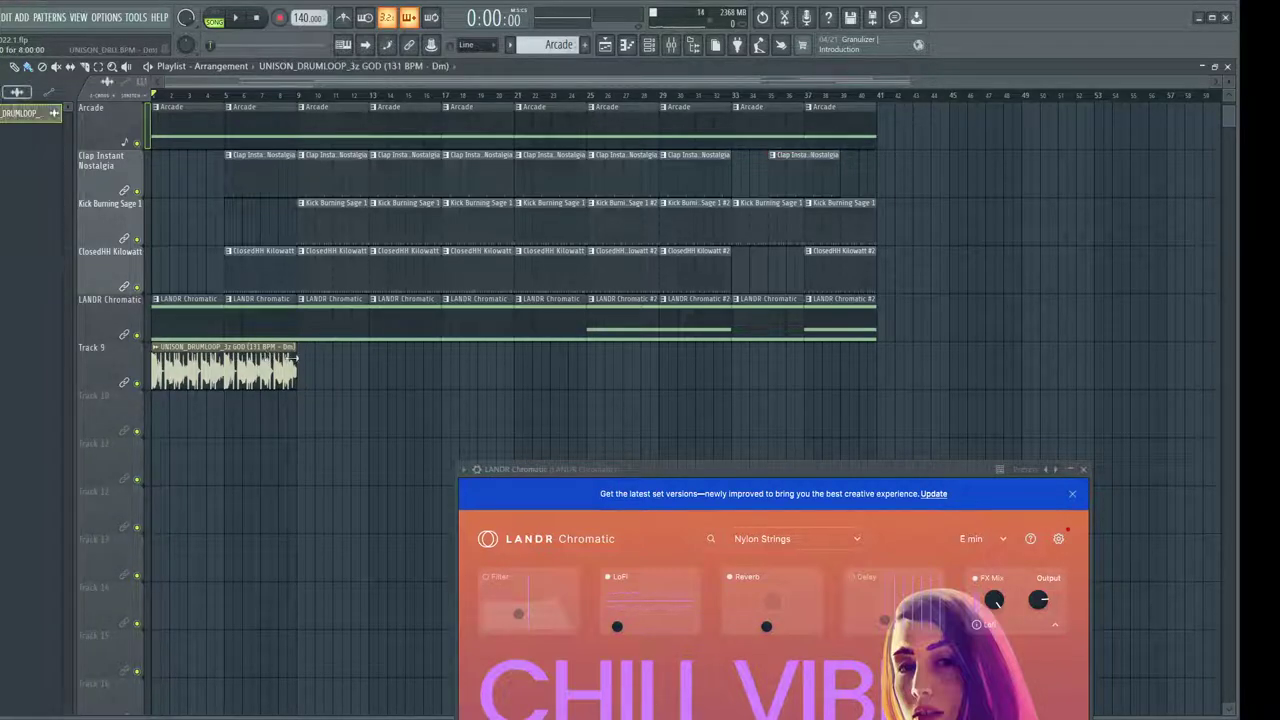
{"action": "mouse_move", "coordinate": [304, 360]}
{"action": "left_mouse_down"}
{"action": "mouse_move", "coordinate": [720, 385]}
{"action": "mouse_move", "coordinate": [805, 377]}
{"action": "left_mouse_up"}
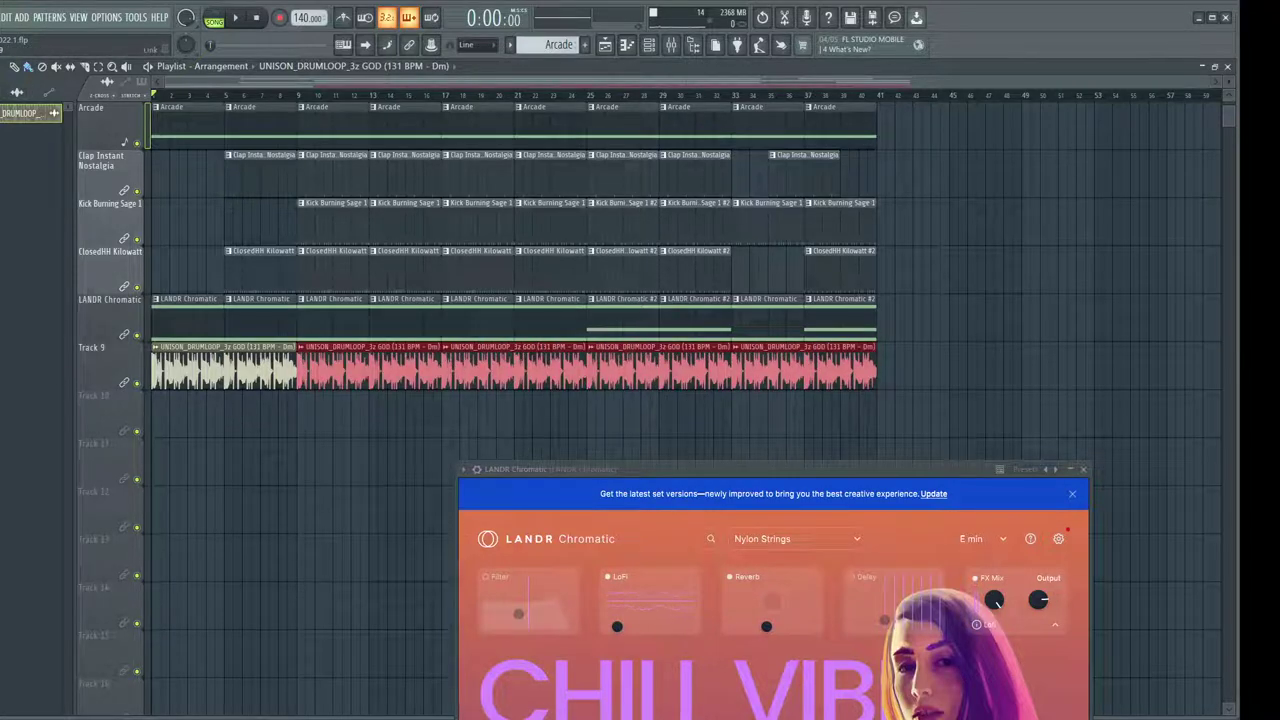
Mute the Clap Instant Nostalgia, Kick Burning Sage 1 and ClosedHH Kilowatt tracks
{"action": "mouse_move", "coordinate": [2, 238]}
{"action": "left_click", "coordinate": [138, 192]}
{"action": "left_click", "coordinate": [139, 241]}
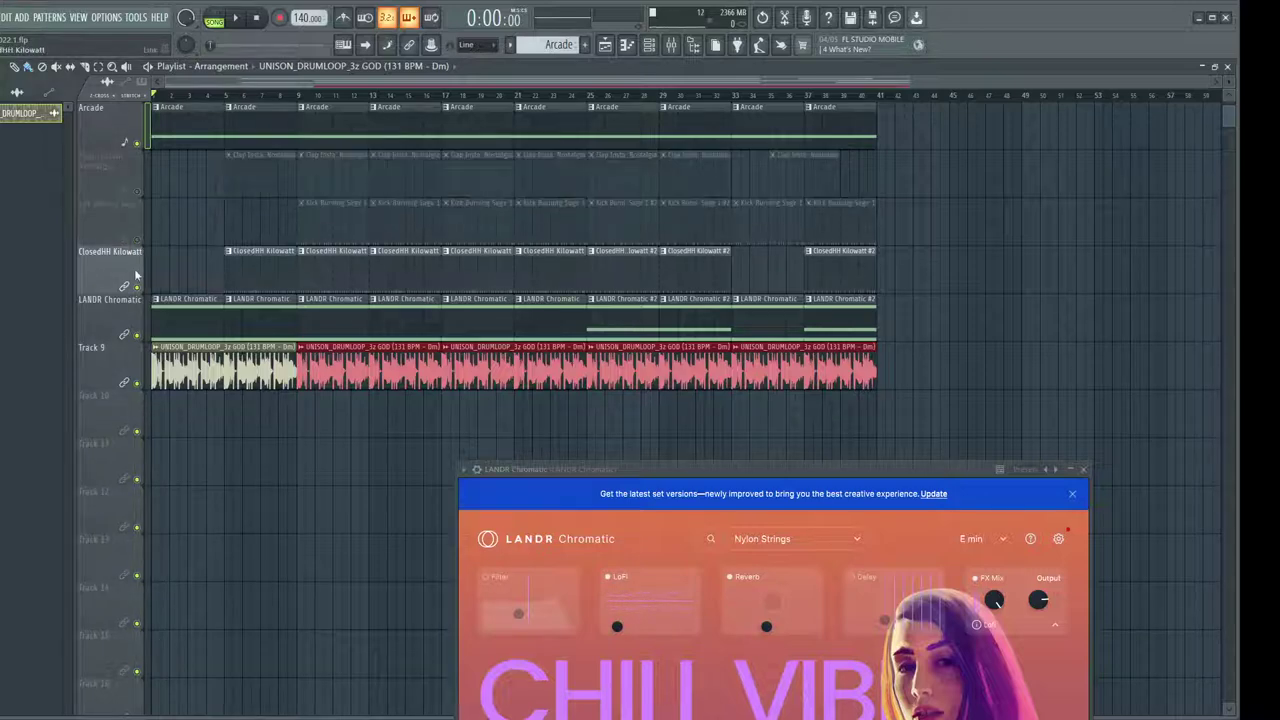
{"action": "left_click", "coordinate": [138, 289]}
Set the drum loop's channel volume to about 66% and start playing the arrangement
{"action": "mouse_move", "coordinate": [34, 343]}
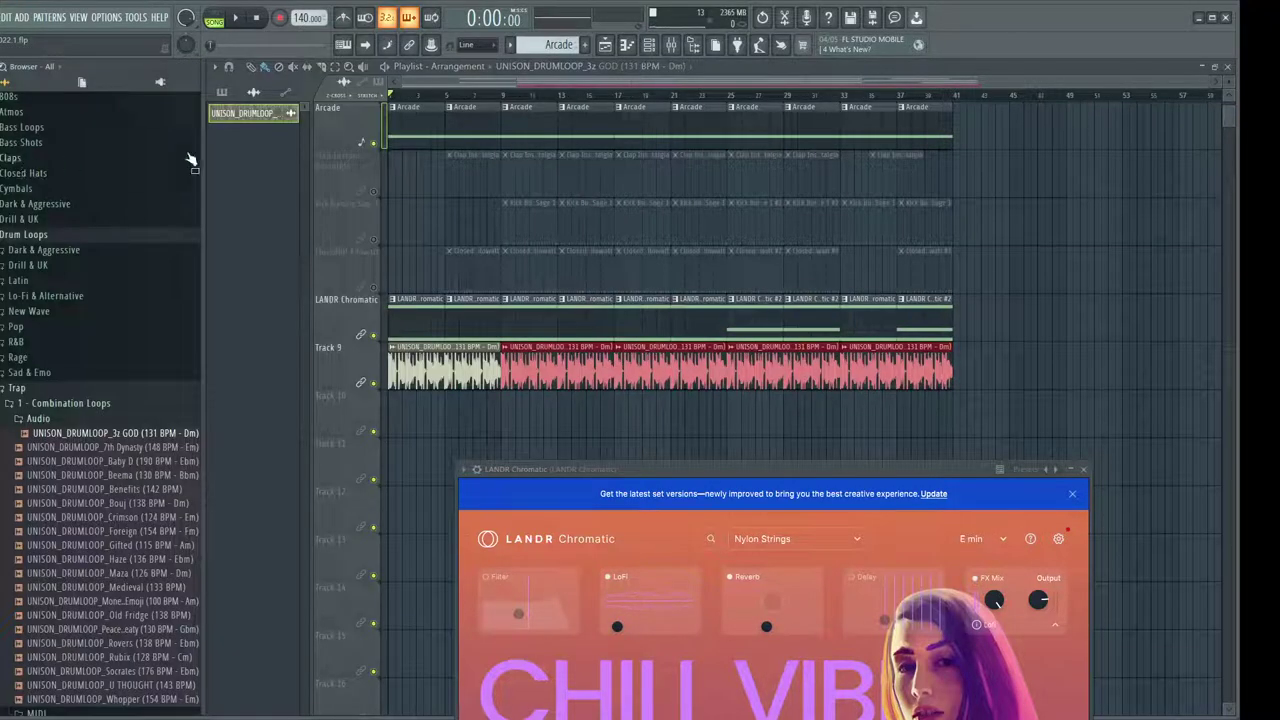
{"action": "left_click", "coordinate": [655, 49]}
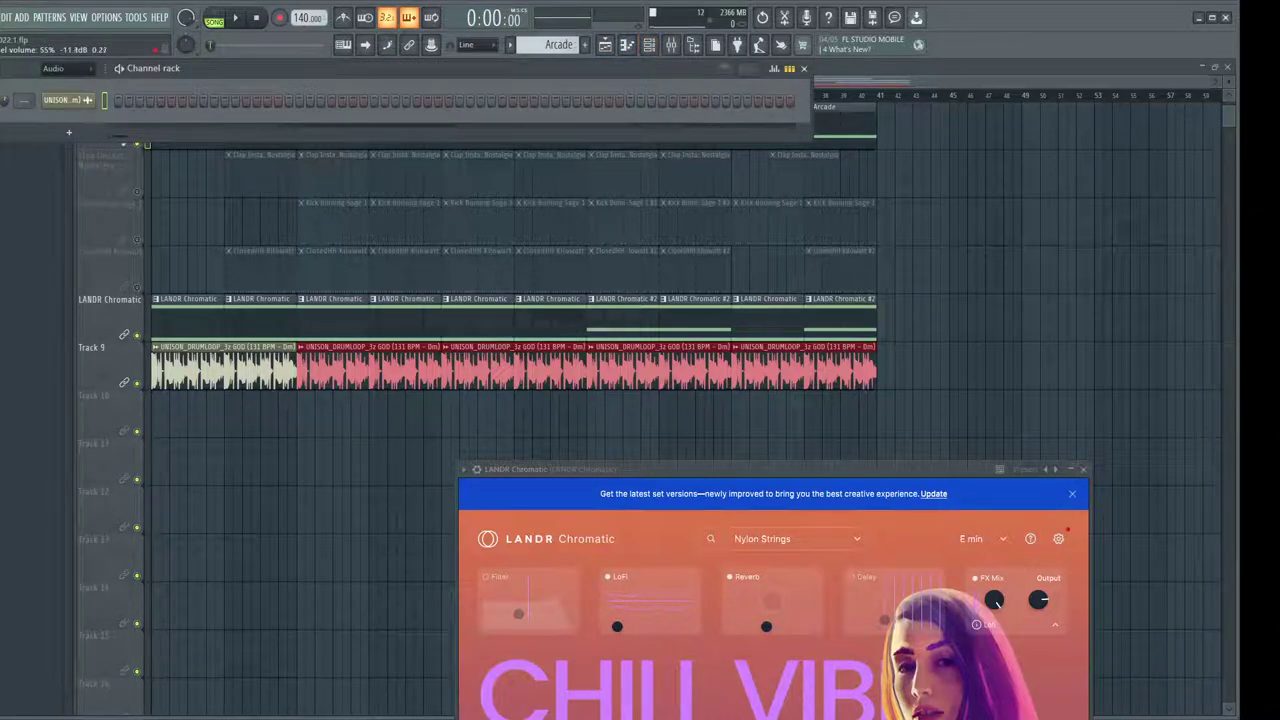
{"action": "left_click", "coordinate": [236, 18]}
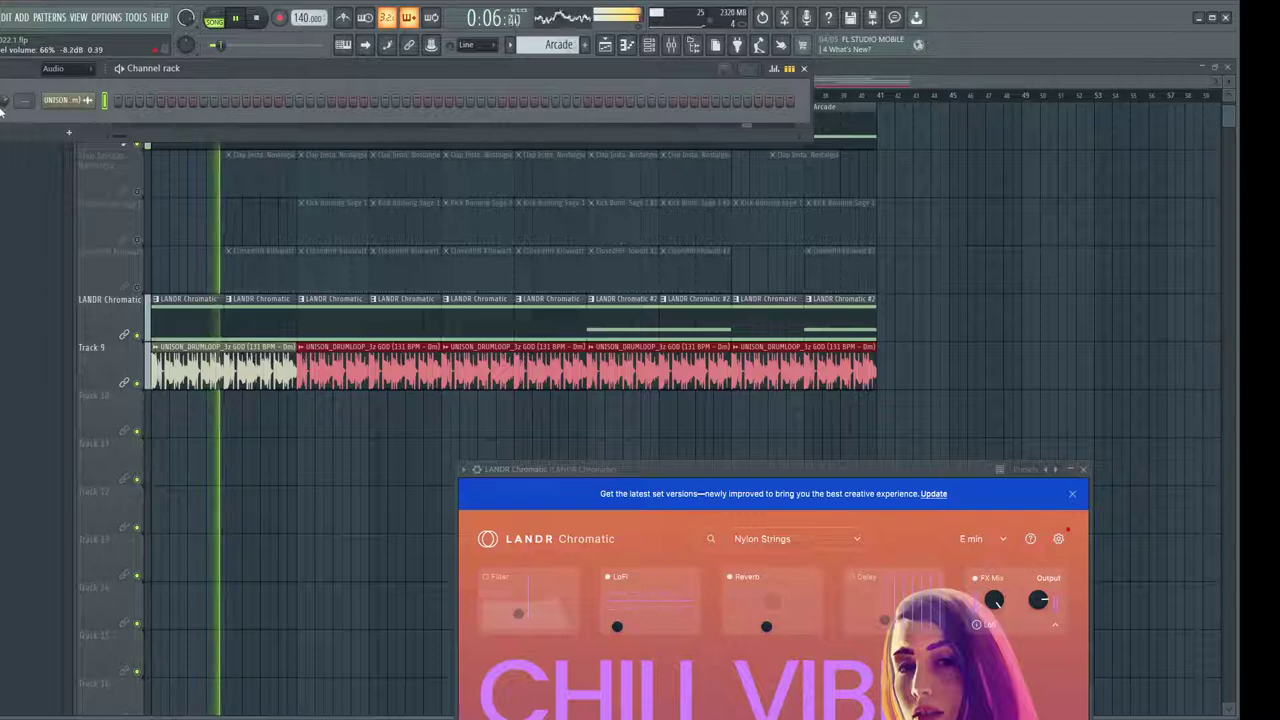
Mute the Arcade track during playback and listen to LANDR Chromatic with the drum loop alone
{"action": "scroll", "coordinate": [249, 234], "scroll_direction": "up", "scroll_amount": 1}
{"action": "scroll", "coordinate": [249, 234], "scroll_direction": "up", "scroll_amount": 2}
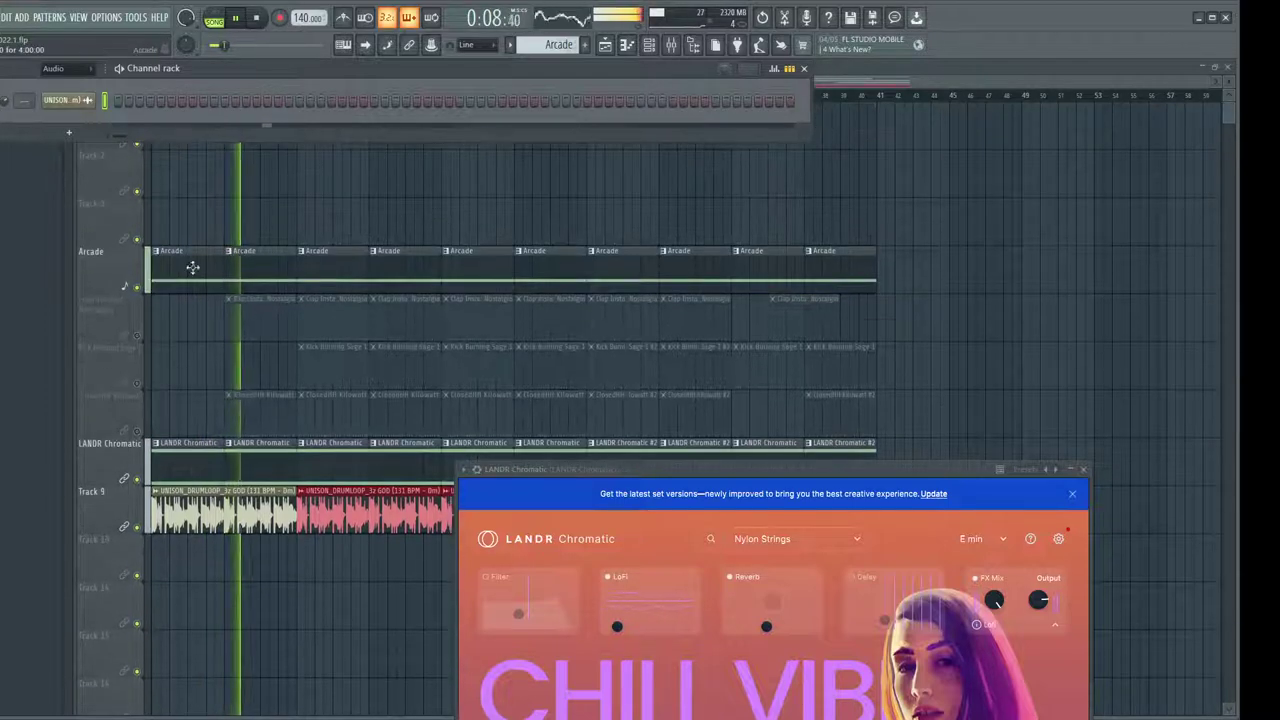
{"action": "left_click", "coordinate": [139, 288]}
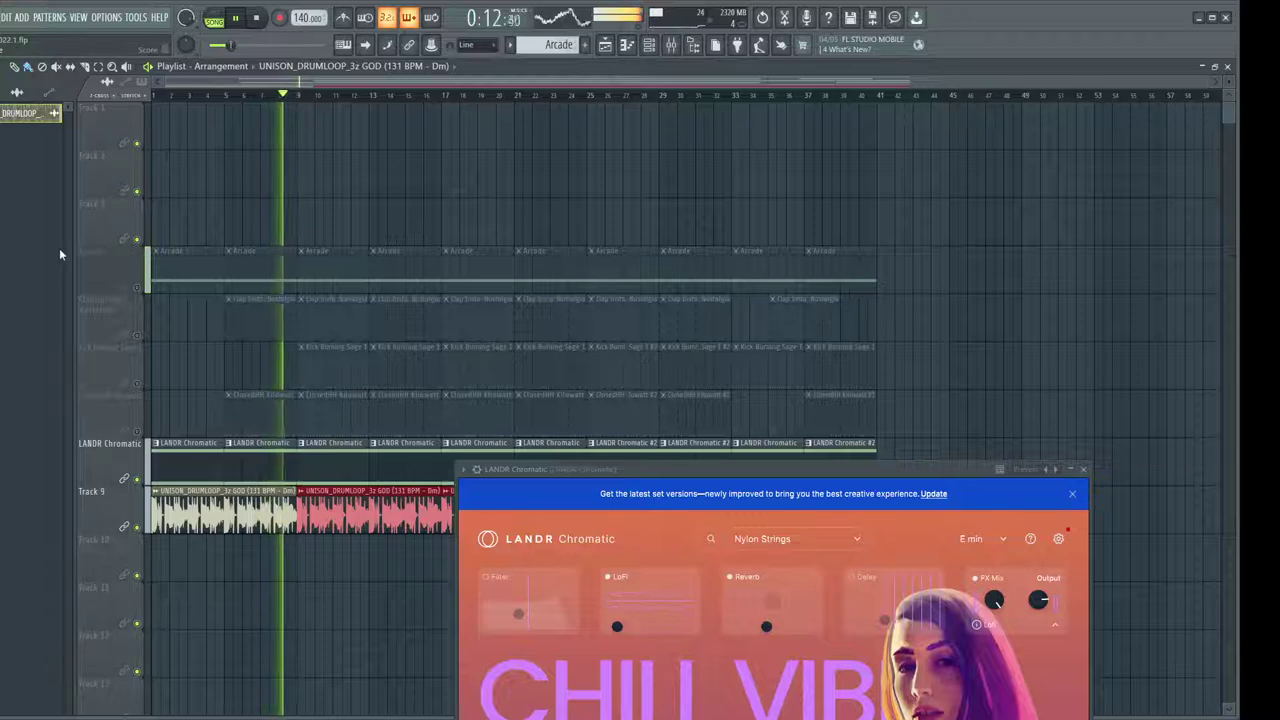
{"action": "mouse_move", "coordinate": [1, 254]}
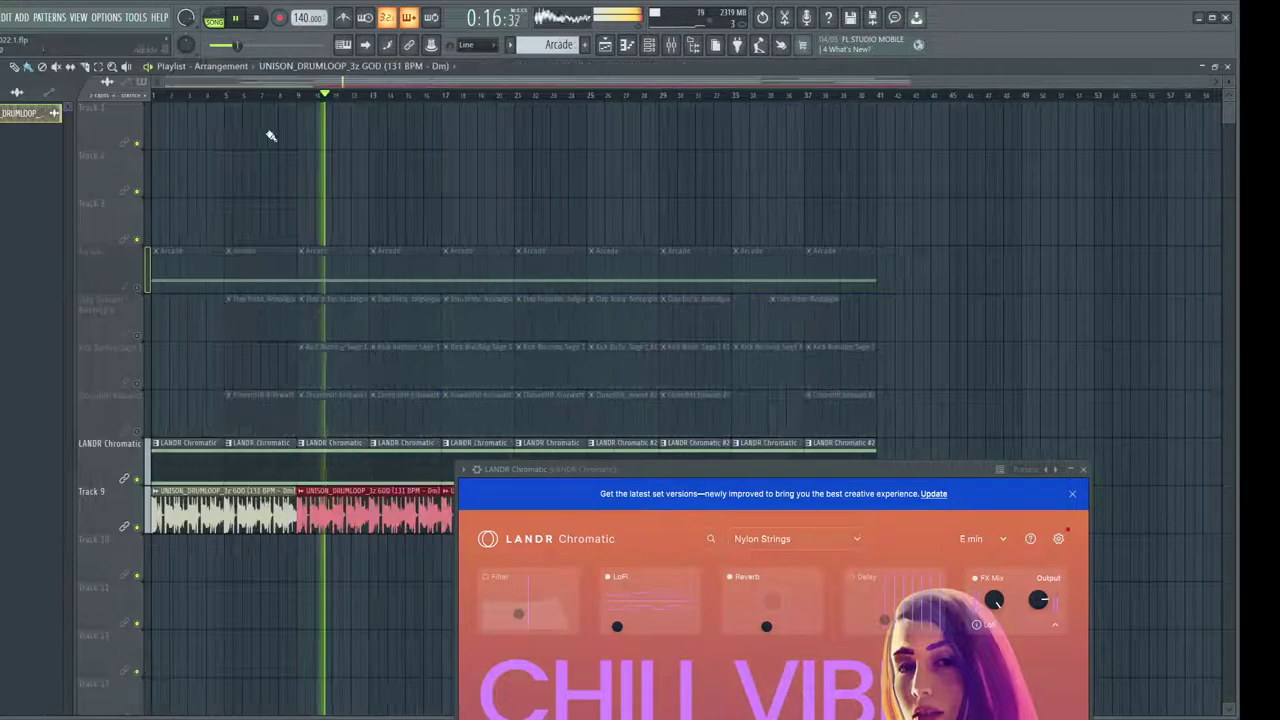
{"action": "scroll", "coordinate": [603, 337], "scroll_direction": "down", "scroll_amount": 6}
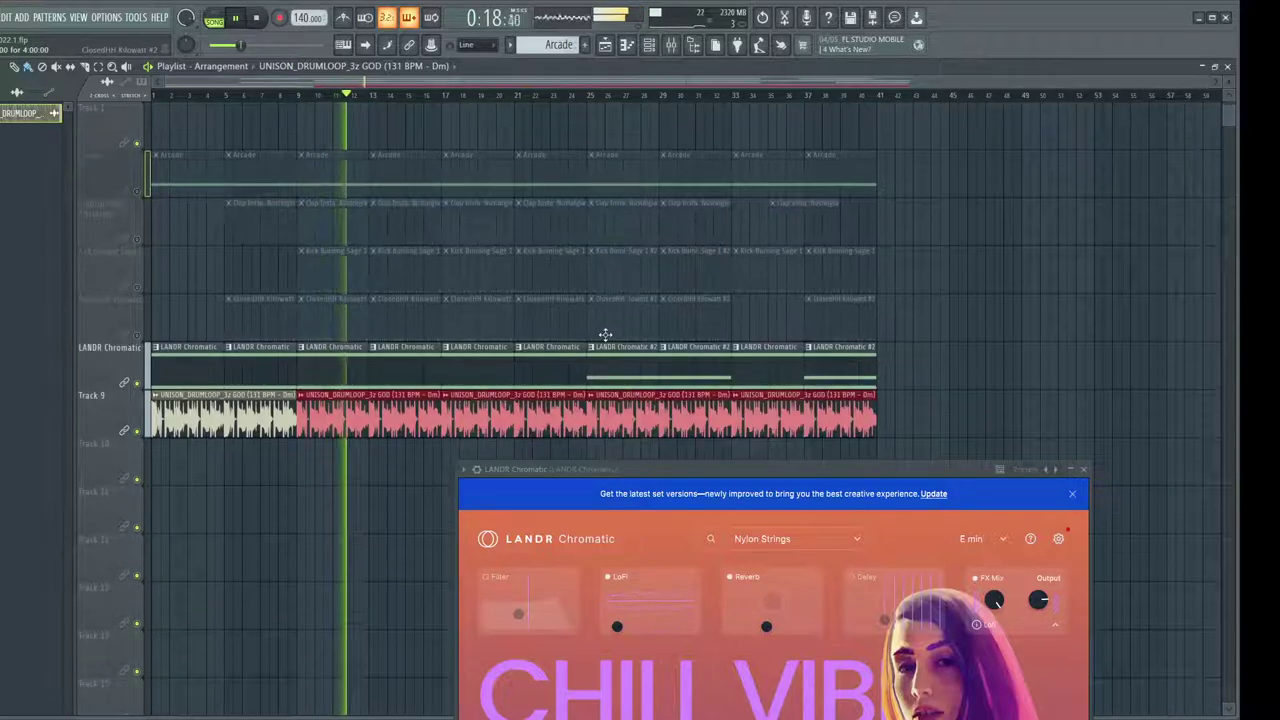
{"action": "scroll", "coordinate": [603, 334], "scroll_direction": "up", "scroll_amount": 3}
{"action": "scroll", "coordinate": [611, 337], "scroll_direction": "down", "scroll_amount": 1}
{"action": "scroll", "coordinate": [611, 337], "scroll_direction": "down", "scroll_amount": 1}
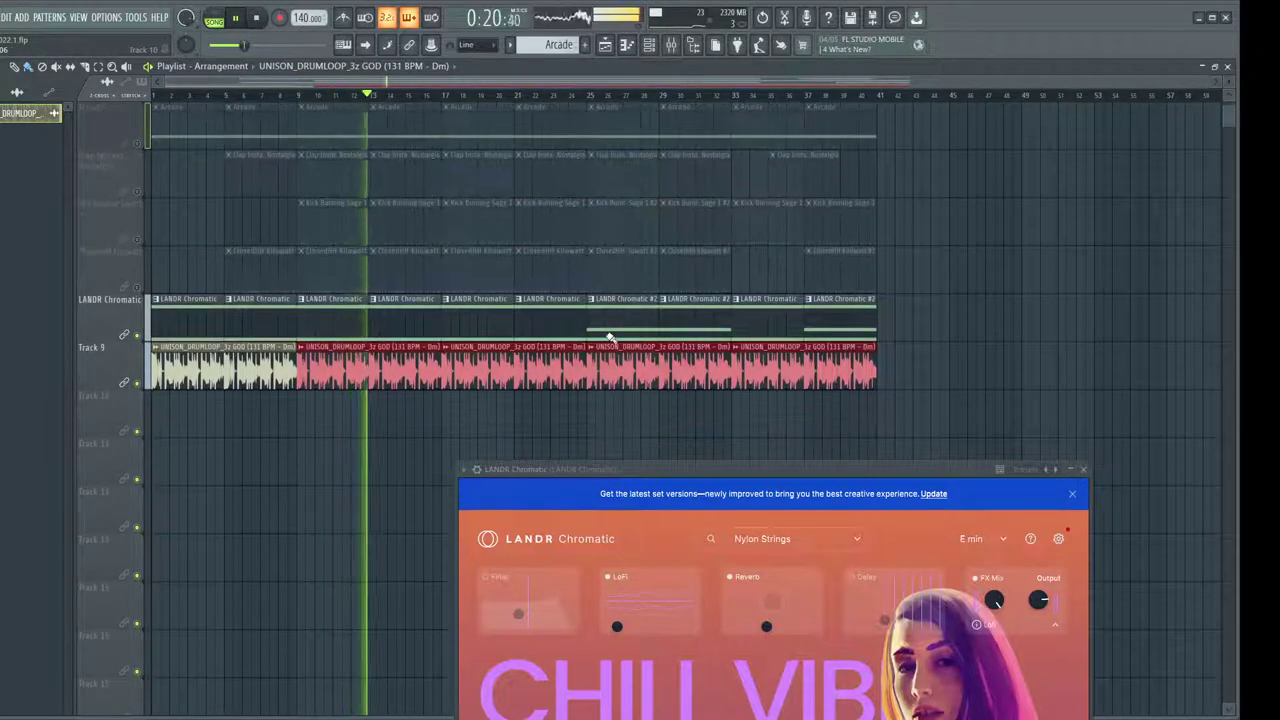
Unmute the ClosedHH Kilowatt and Clap Instant Nostalgia tracks, trying the kick track briefly but leaving it muted
{"action": "left_click", "coordinate": [139, 287]}
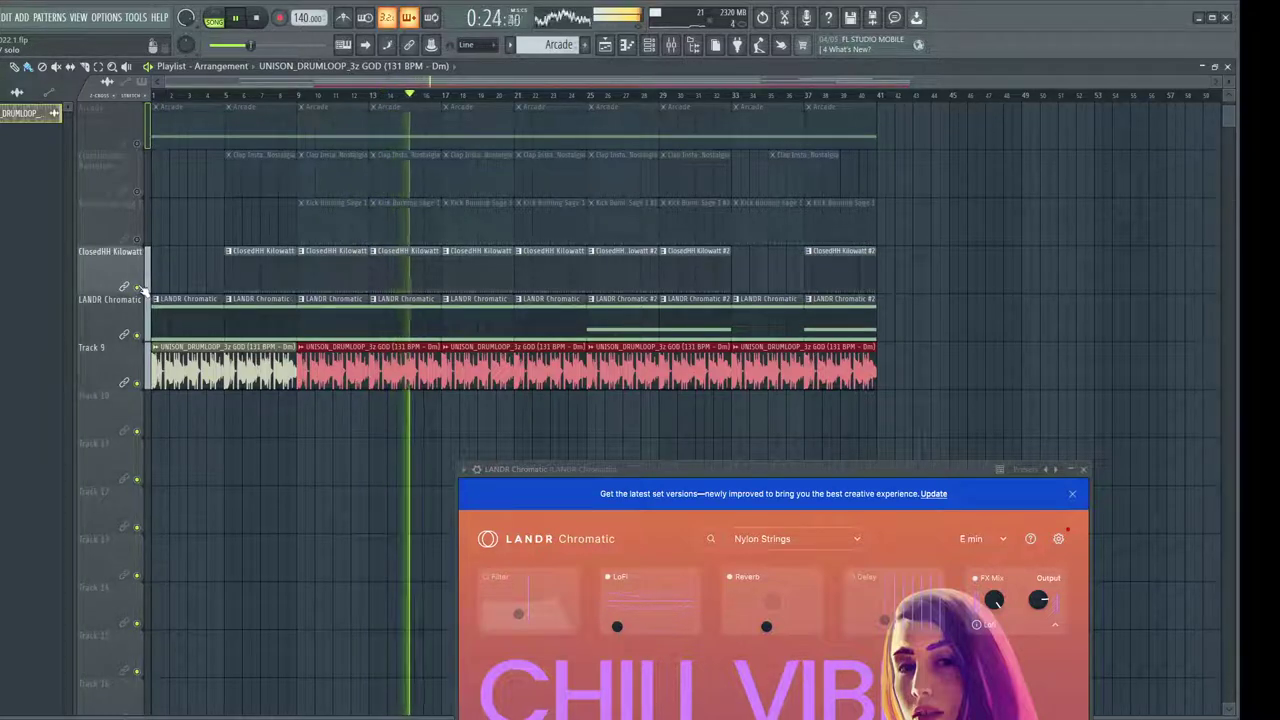
{"action": "left_click", "coordinate": [138, 241]}
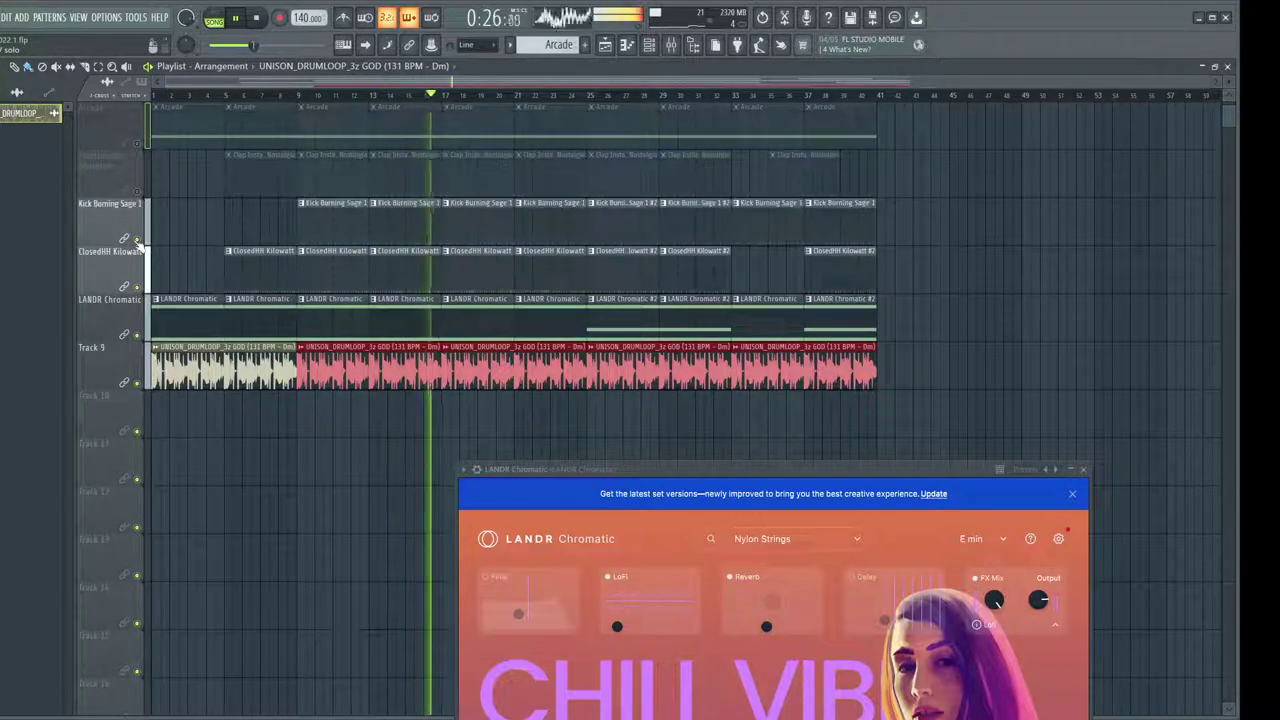
{"action": "left_click", "coordinate": [138, 241]}
{"action": "left_click", "coordinate": [139, 191]}
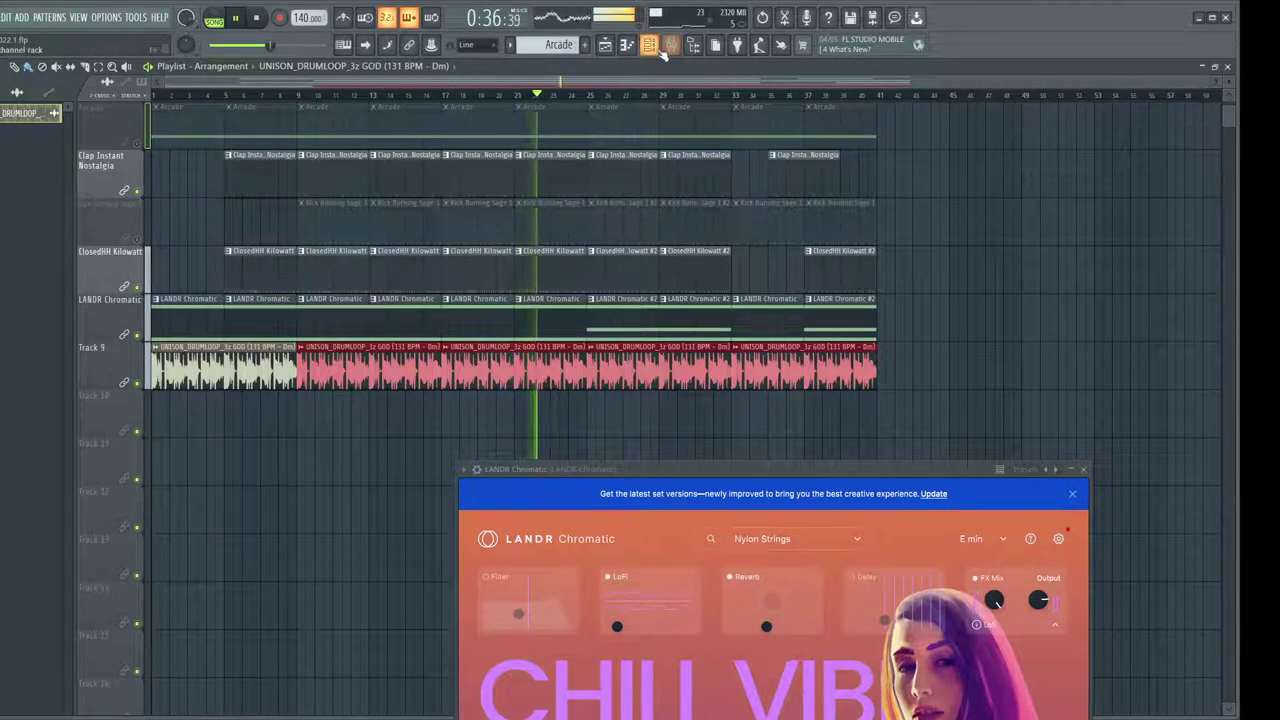
Listen to the arrangement up to its end, stop playback and mute the drum loop on Track 9
{"action": "left_click", "coordinate": [655, 46]}
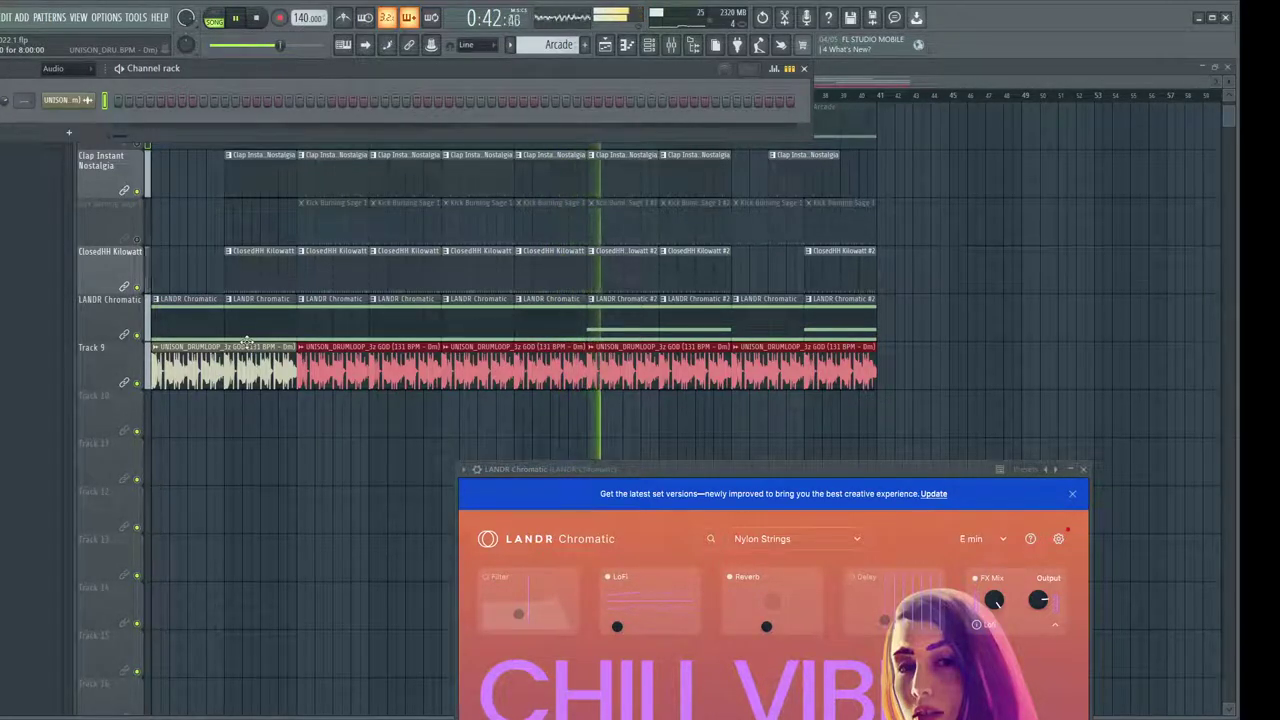
{"action": "mouse_move", "coordinate": [2, 400]}
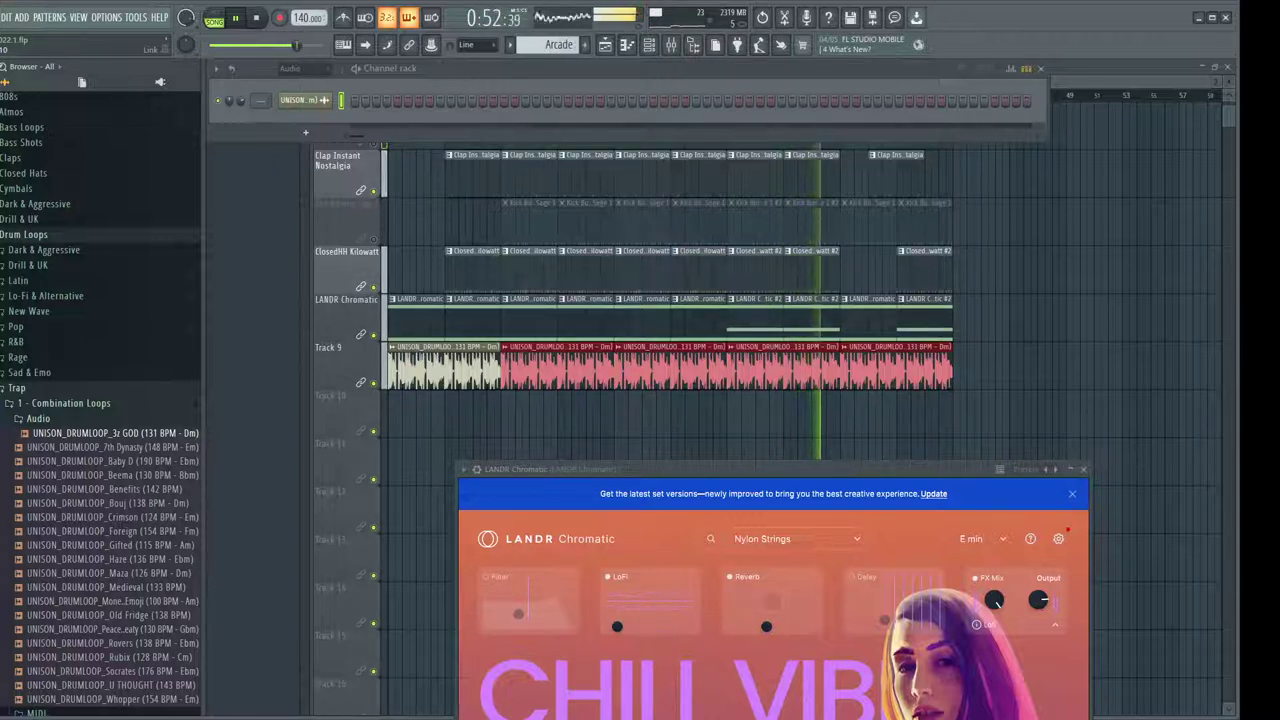
{"action": "key", "text": "alt+F8"}
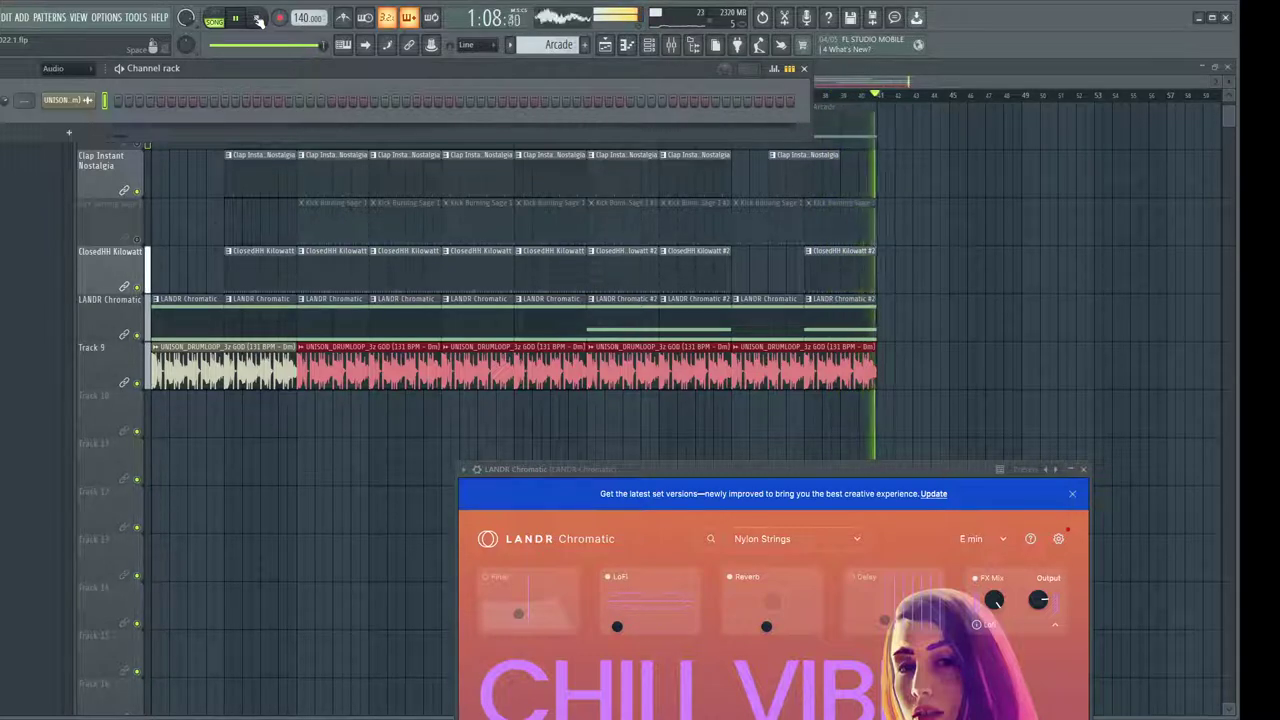
{"action": "left_click", "coordinate": [257, 18]}
{"action": "left_click", "coordinate": [138, 388]}
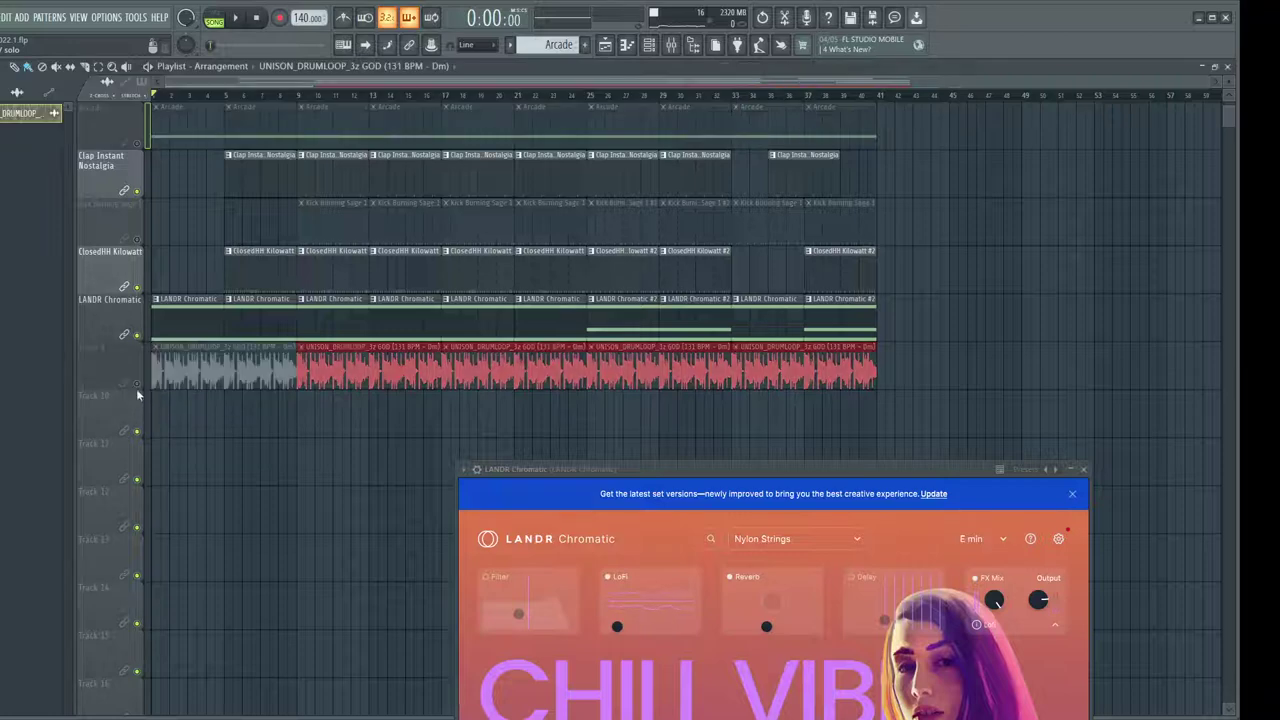
Place the trap combination loop UNISON_DRUMLOOP_7th Dynasty (148 BPM - Em) at the start of Track 10
{"action": "key", "text": "alt+F8"}
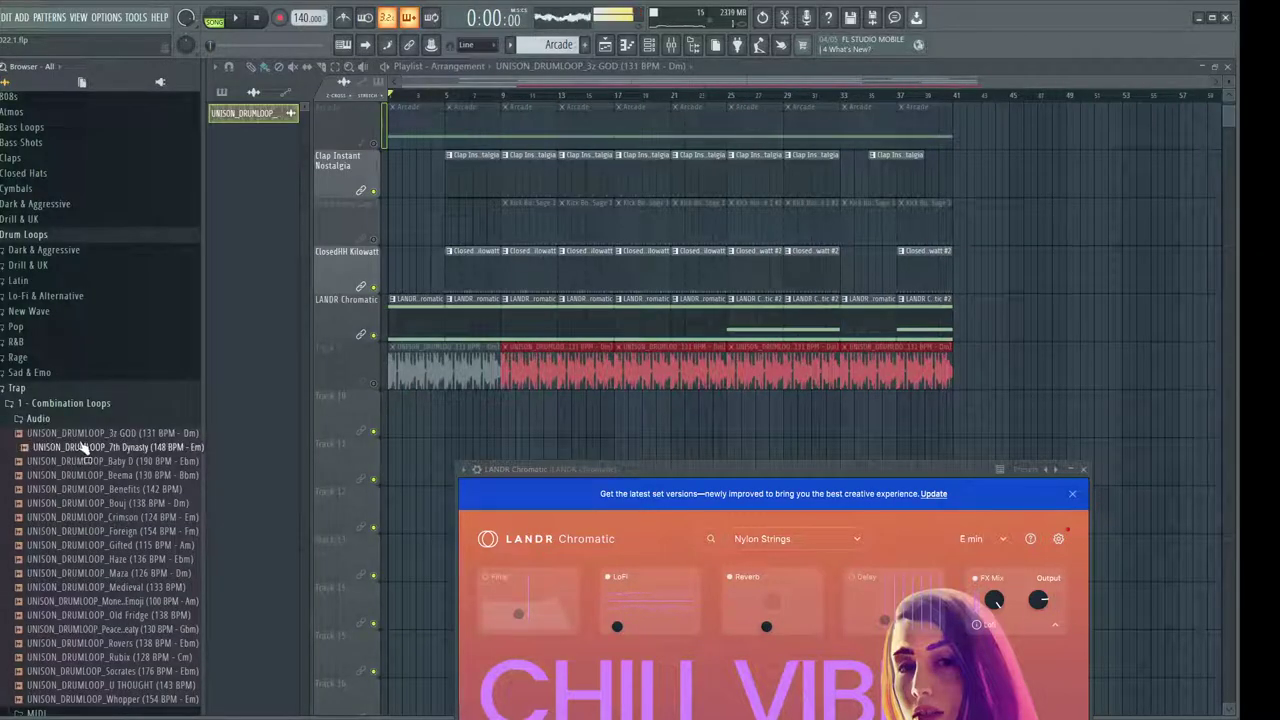
{"action": "scroll", "coordinate": [85, 447], "scroll_direction": "down", "scroll_amount": 2}
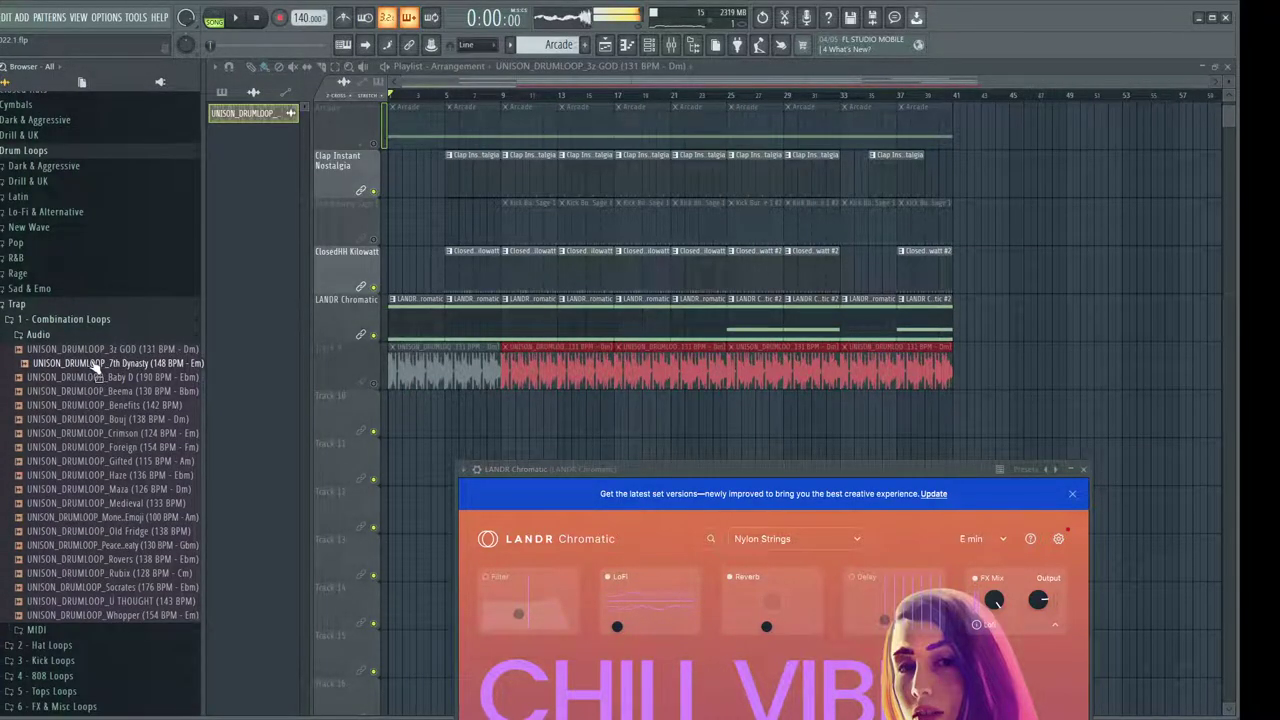
{"action": "left_click_drag", "start_coordinate": [94, 368], "coordinate": [157, 412]}
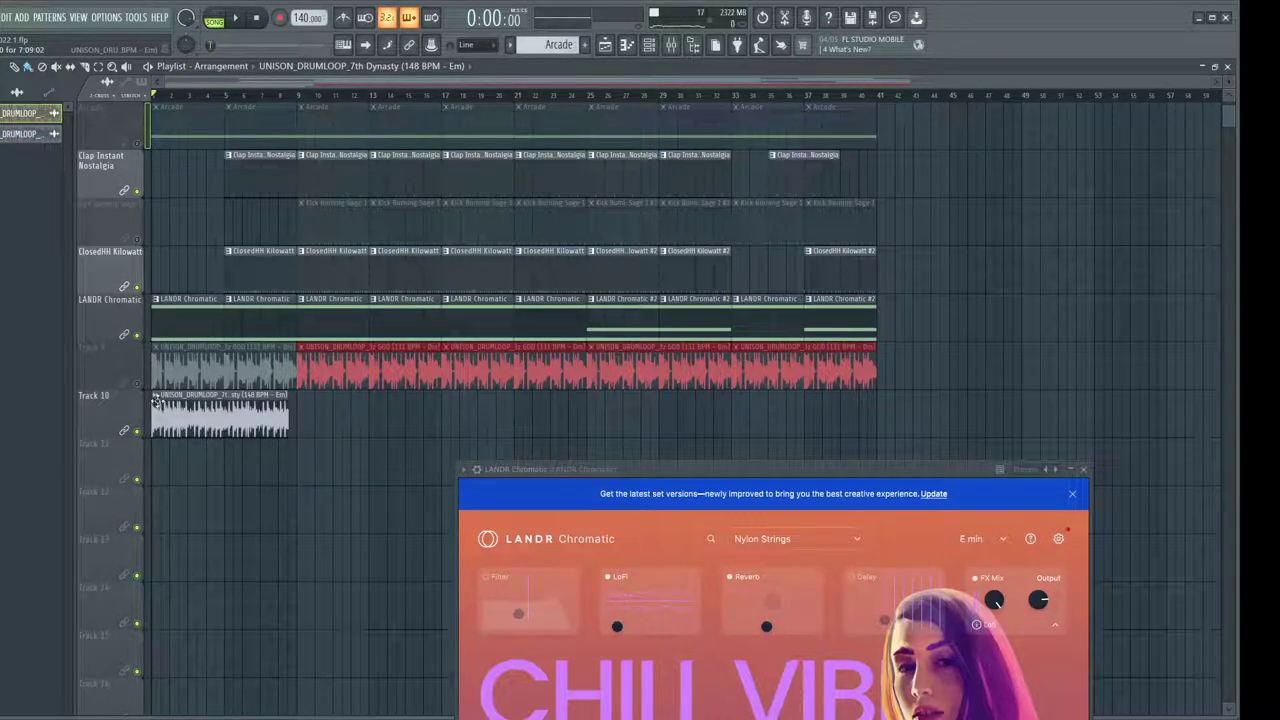
Fit the 7th Dynasty loop to the project tempo using its estimated 148 BPM, and repeat it along Track 10 up to bar 41
{"action": "left_click", "coordinate": [157, 398]}
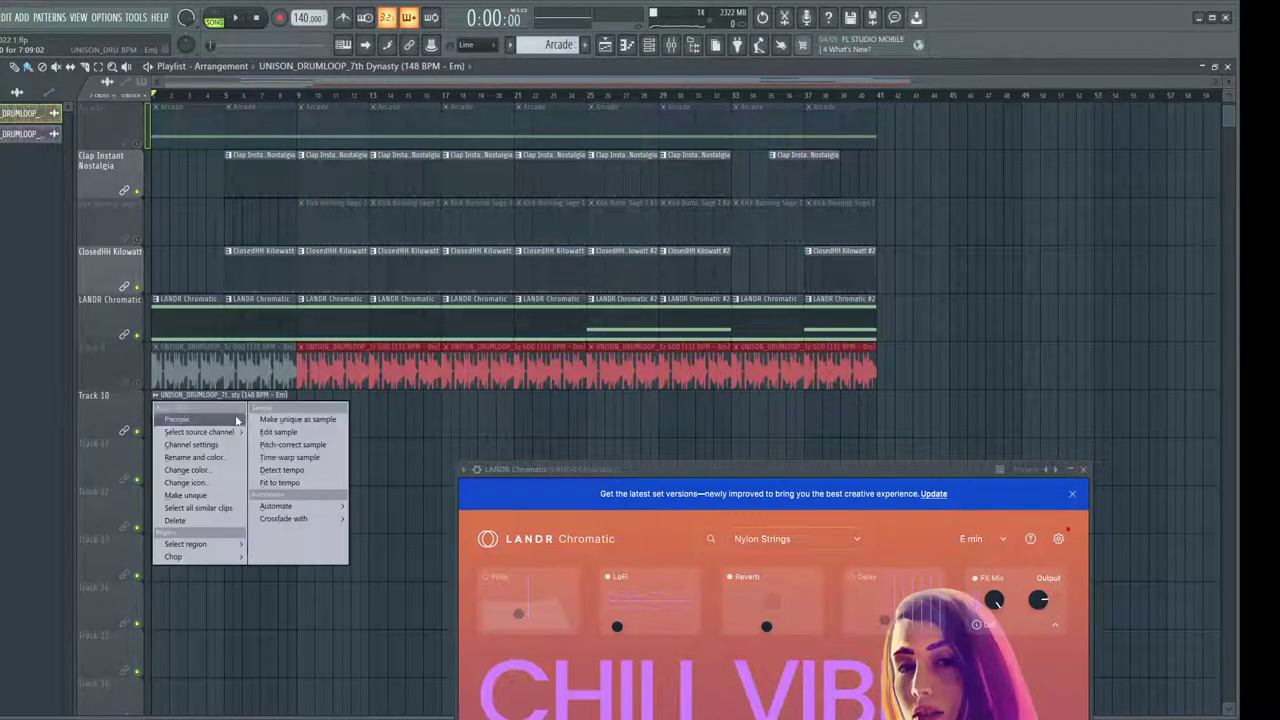
{"action": "left_click", "coordinate": [284, 483]}
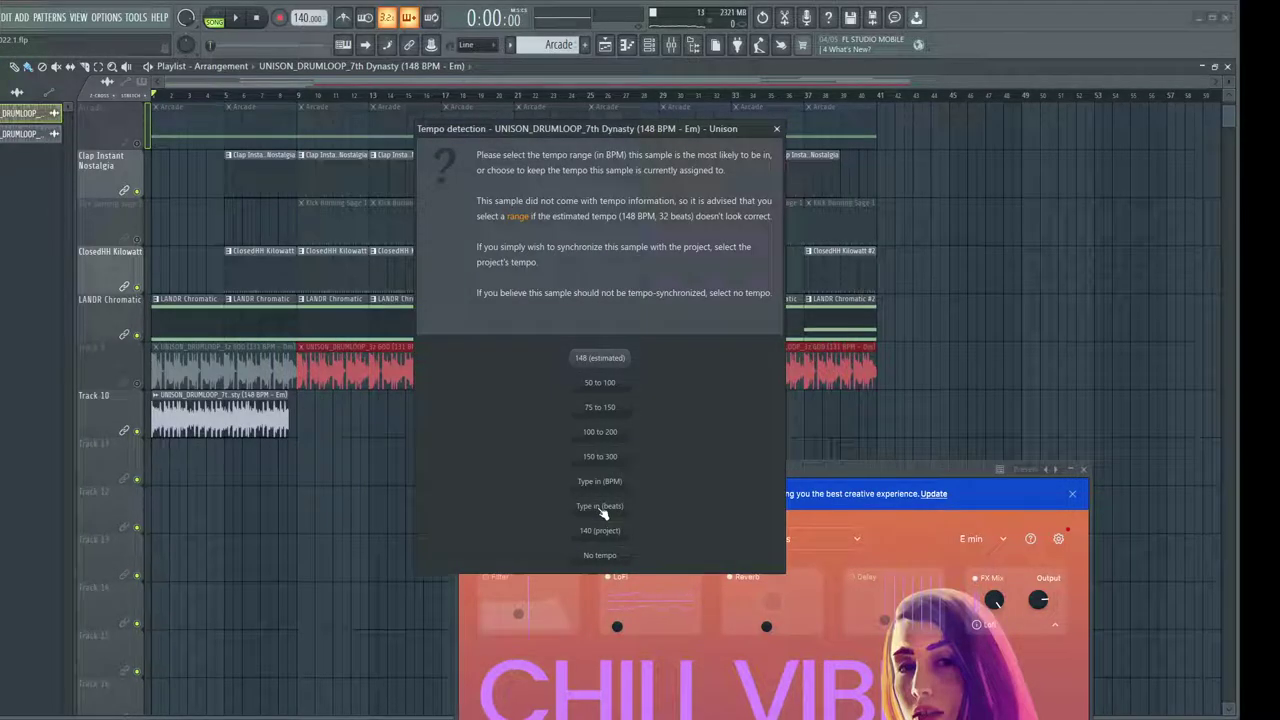
{"action": "left_click", "coordinate": [599, 484]}
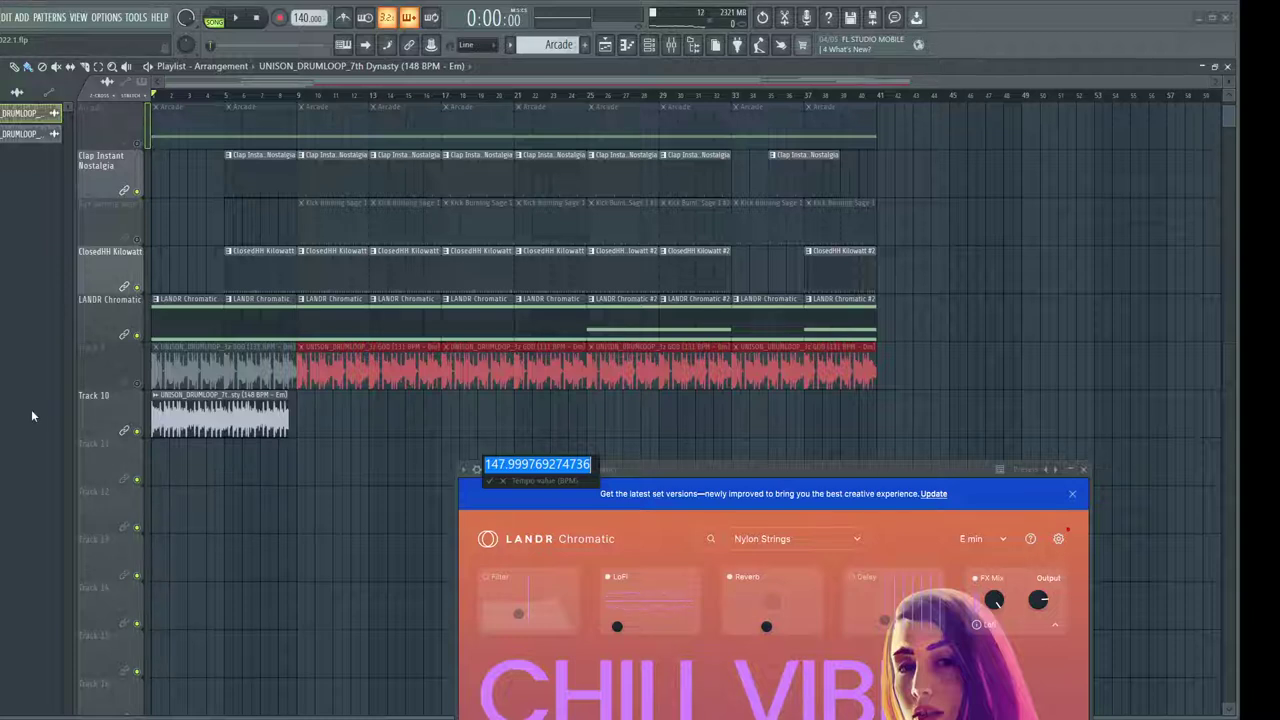
{"action": "key", "text": "Return"}
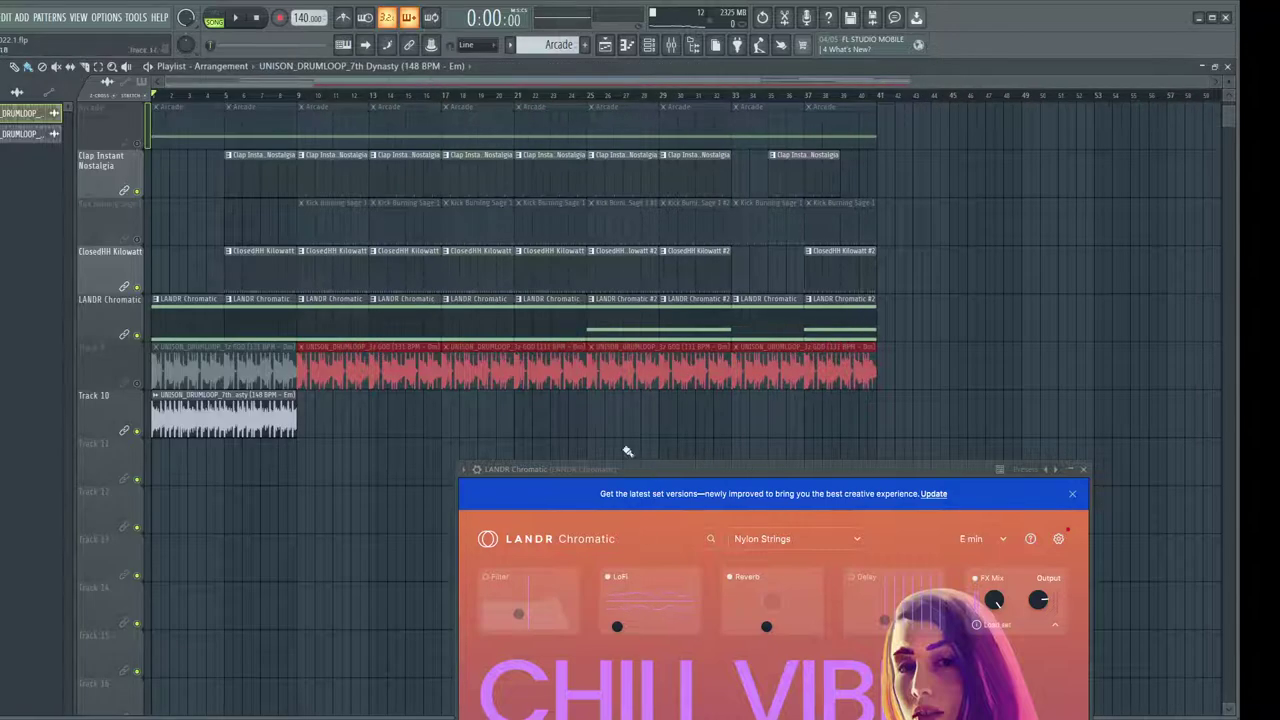
{"action": "left_click", "coordinate": [244, 427]}
{"action": "left_click_drag", "start_coordinate": [303, 410], "coordinate": [760, 430]}
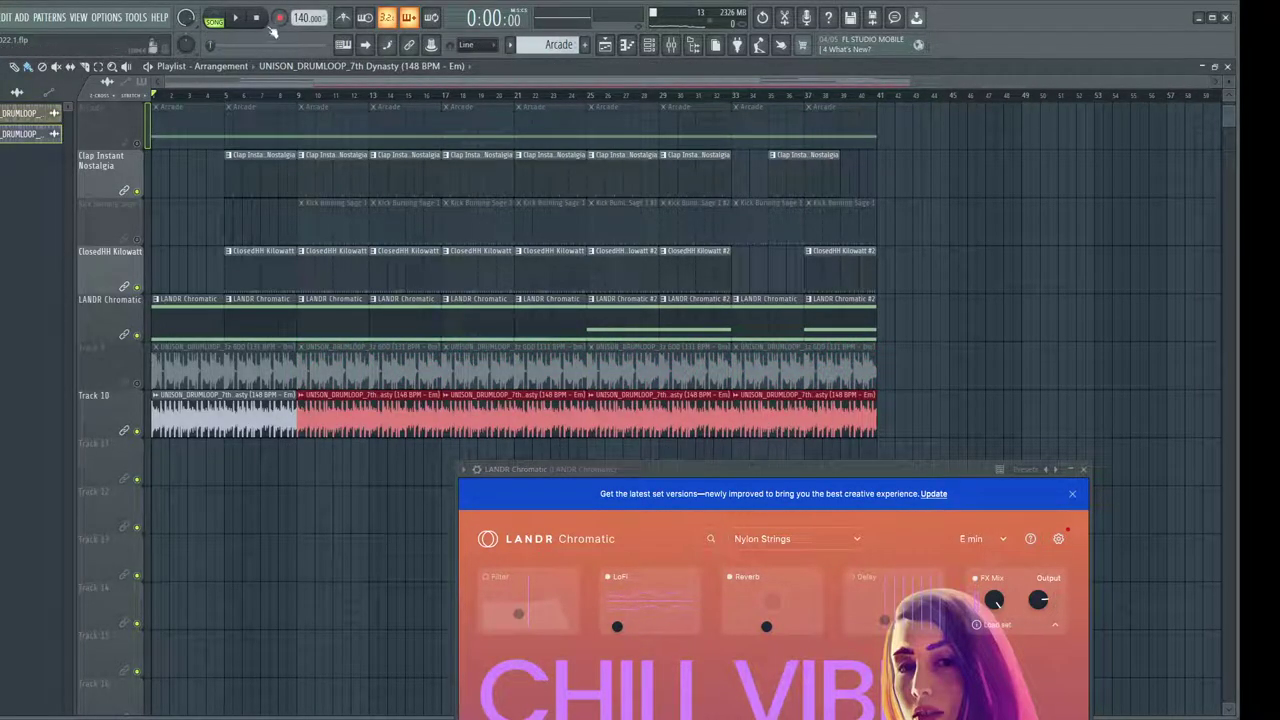
Play the arrangement with the 7th Dynasty loop, moving the LANDR Chromatic window out of the way, and stop near the end
{"action": "left_click", "coordinate": [238, 22]}
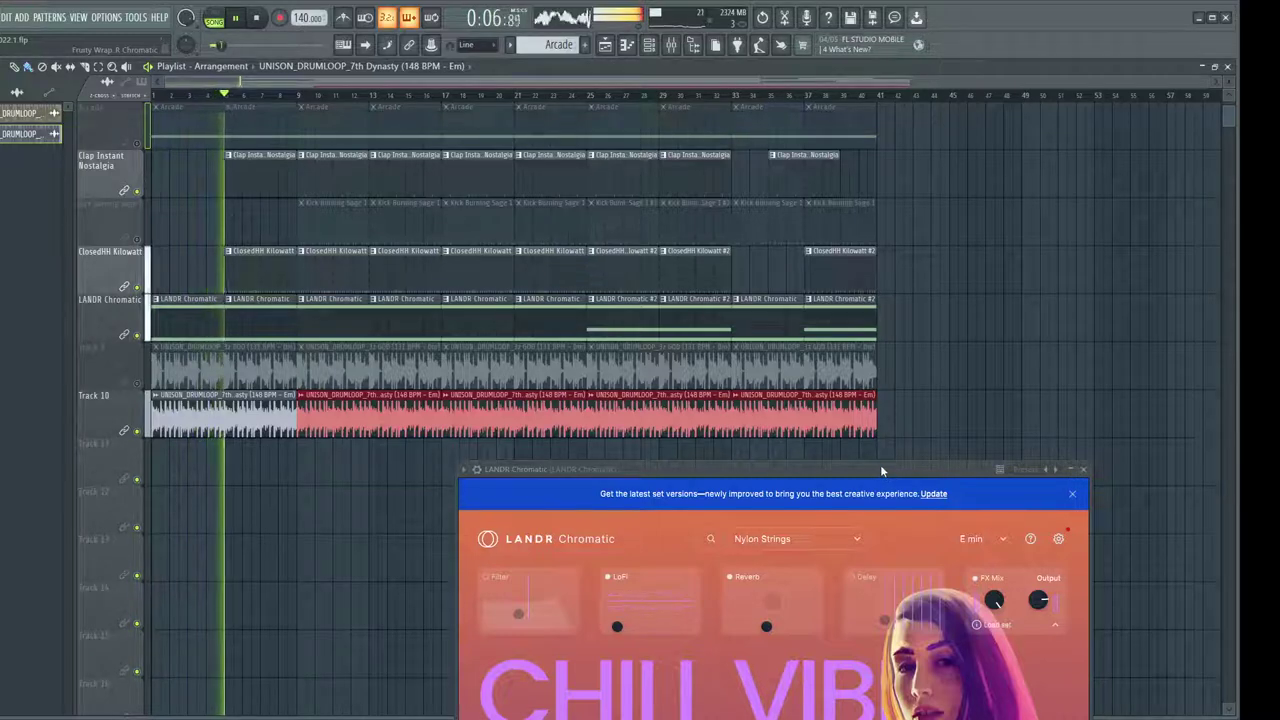
{"action": "left_click_drag", "start_coordinate": [880, 470], "coordinate": [1279, 208]}
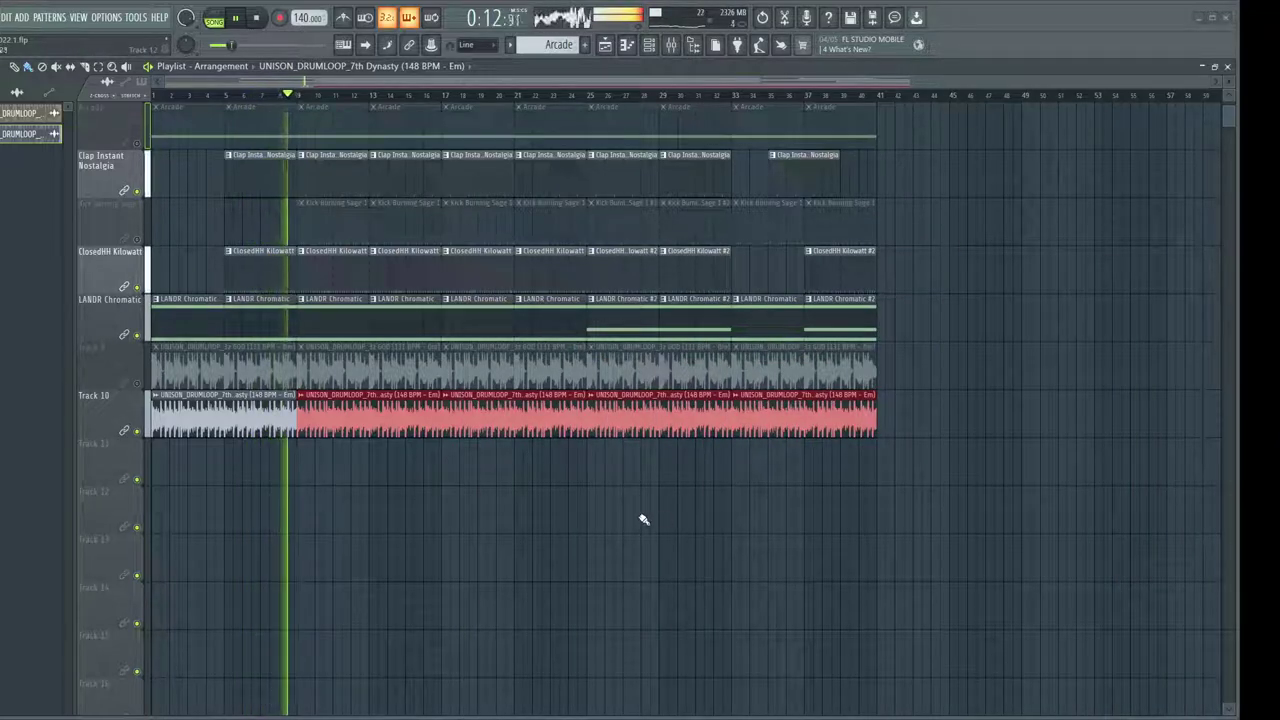
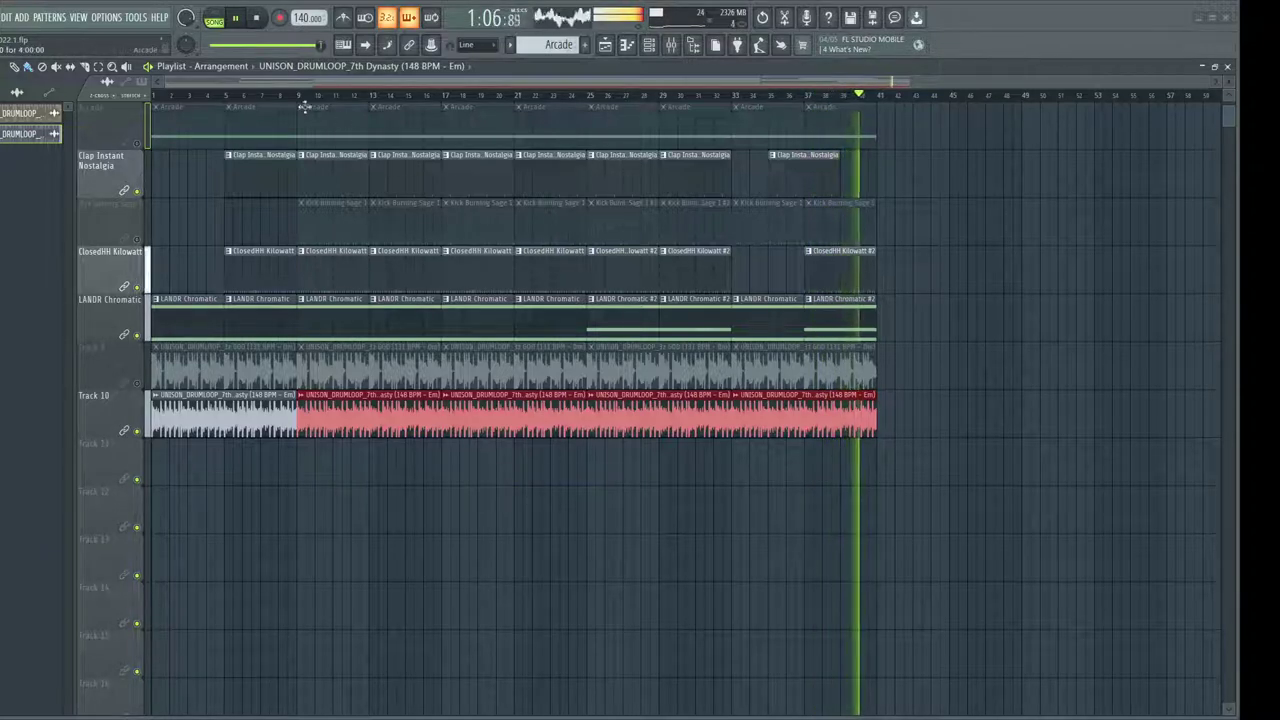
{"action": "left_click", "coordinate": [258, 19]}
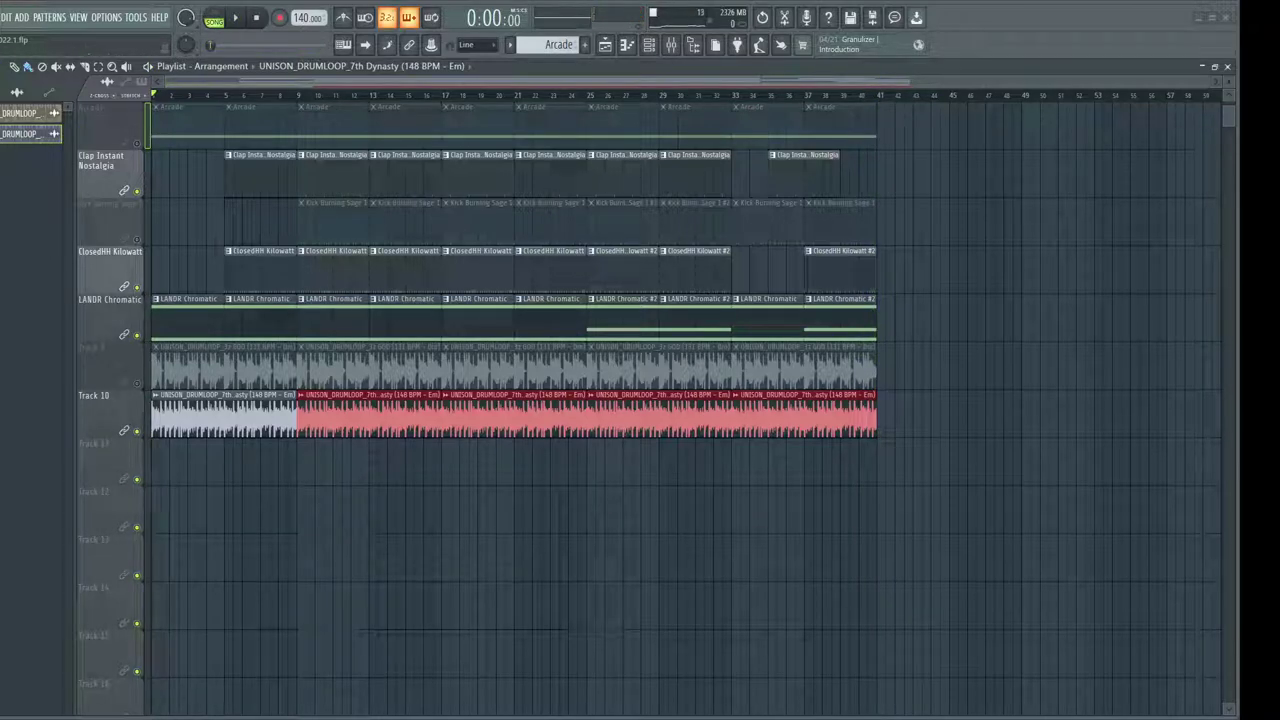
Bring the LANDR Chromatic window back and preview sets in the Chill Vibes collection, from Brass Beats down to Una Corda
{"action": "left_click_drag", "start_coordinate": [1279, 157], "coordinate": [633, 88]}
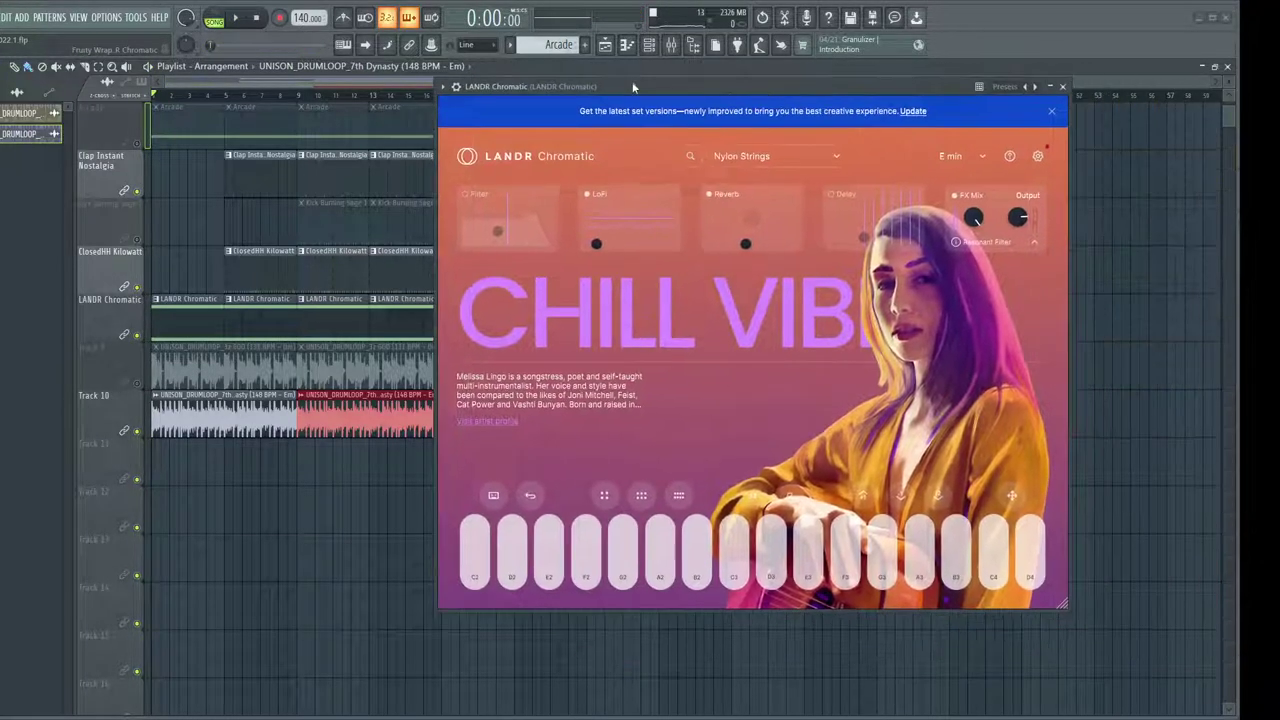
{"action": "left_click", "coordinate": [690, 158]}
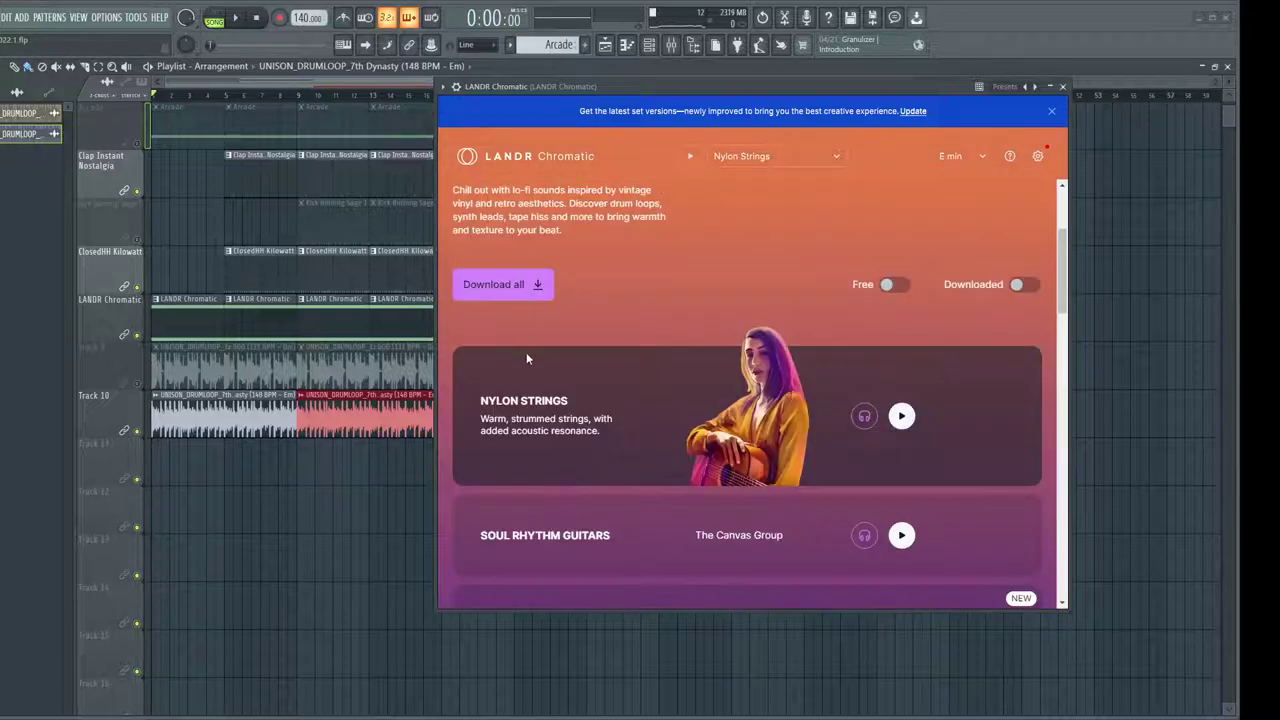
{"action": "scroll", "coordinate": [752, 415], "scroll_direction": "down", "scroll_amount": 5}
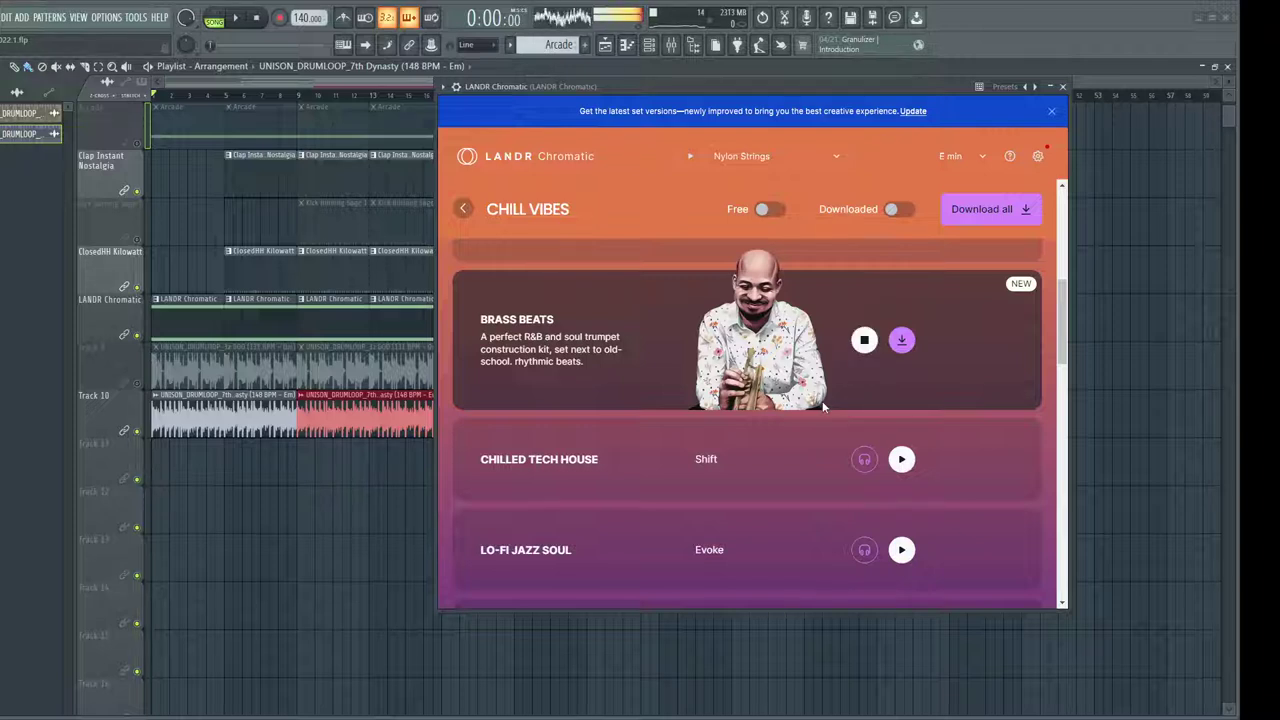
{"action": "scroll", "coordinate": [853, 300], "scroll_direction": "down", "scroll_amount": 1}
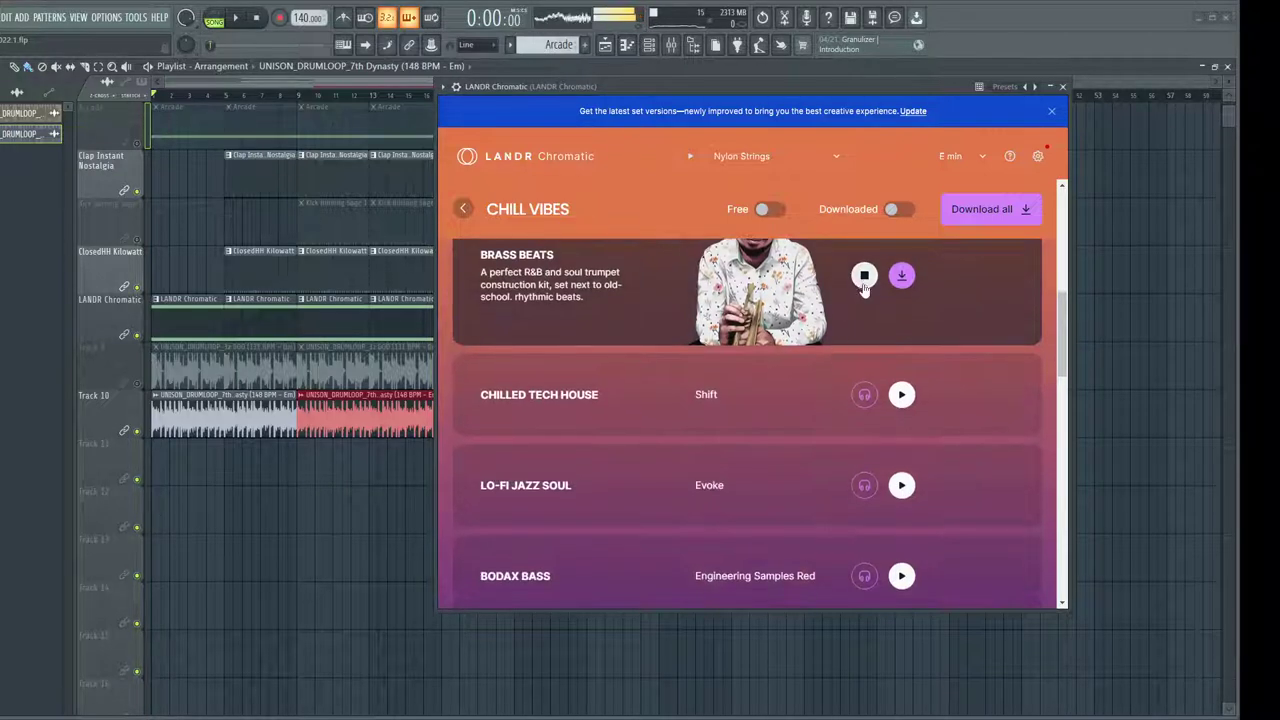
{"action": "left_click", "coordinate": [865, 282]}
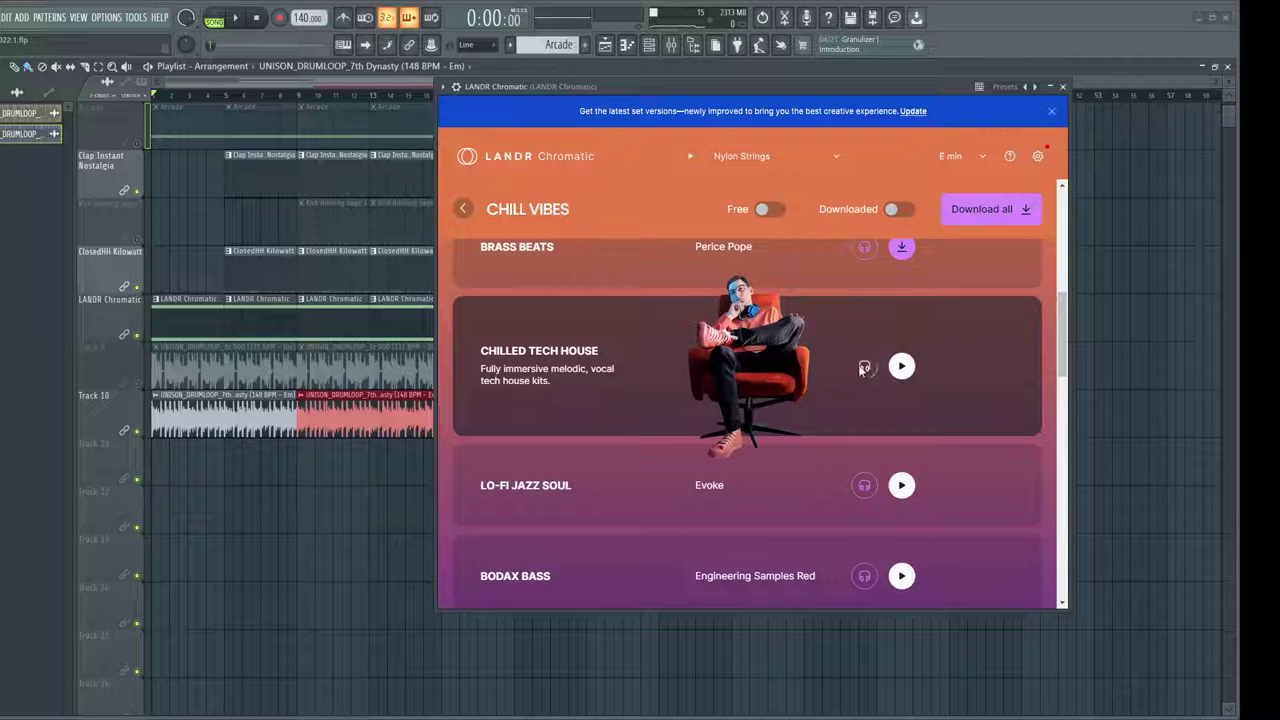
{"action": "scroll", "coordinate": [862, 370], "scroll_direction": "down", "scroll_amount": 1}
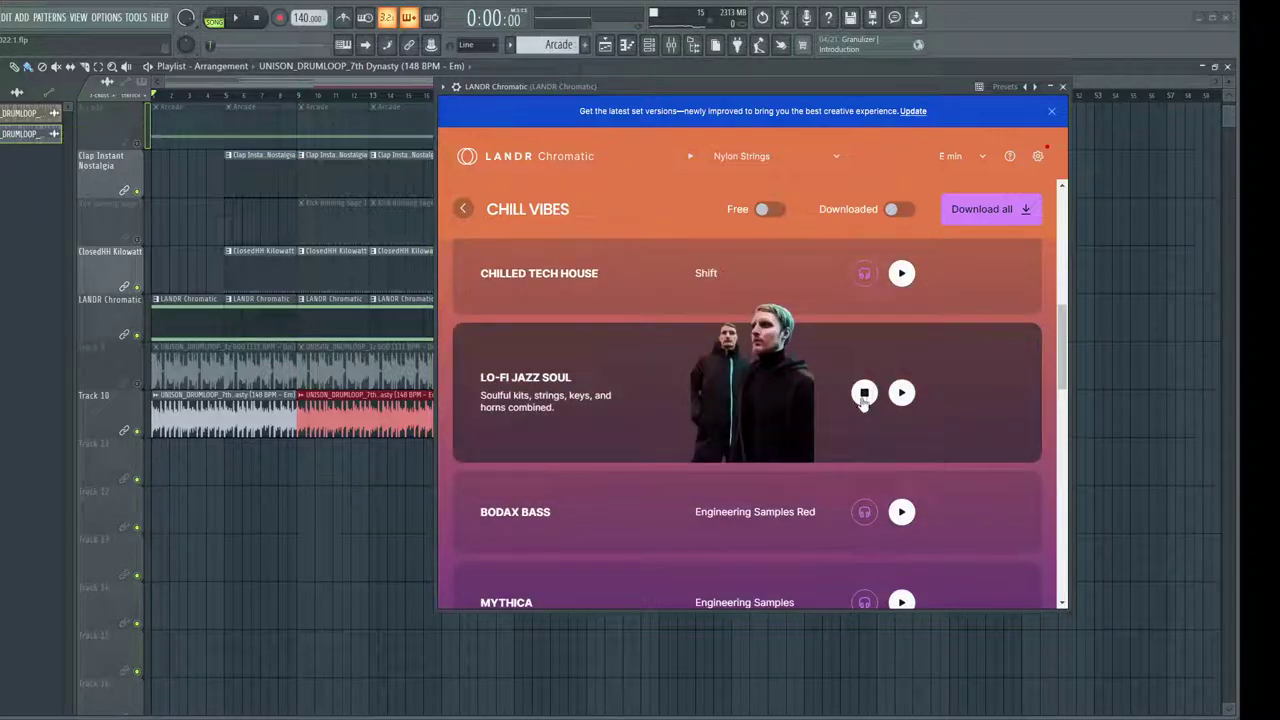
{"action": "scroll", "coordinate": [863, 400], "scroll_direction": "down", "scroll_amount": 4}
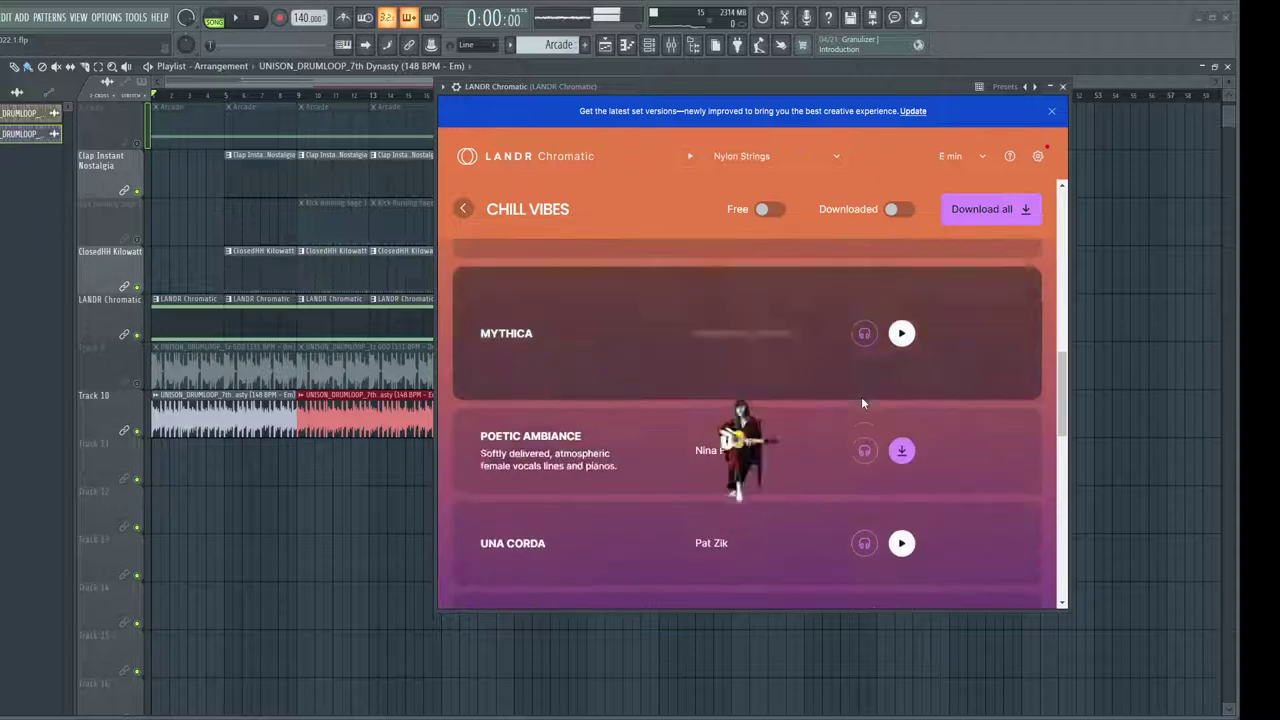
{"action": "scroll", "coordinate": [862, 393], "scroll_direction": "down", "scroll_amount": 3}
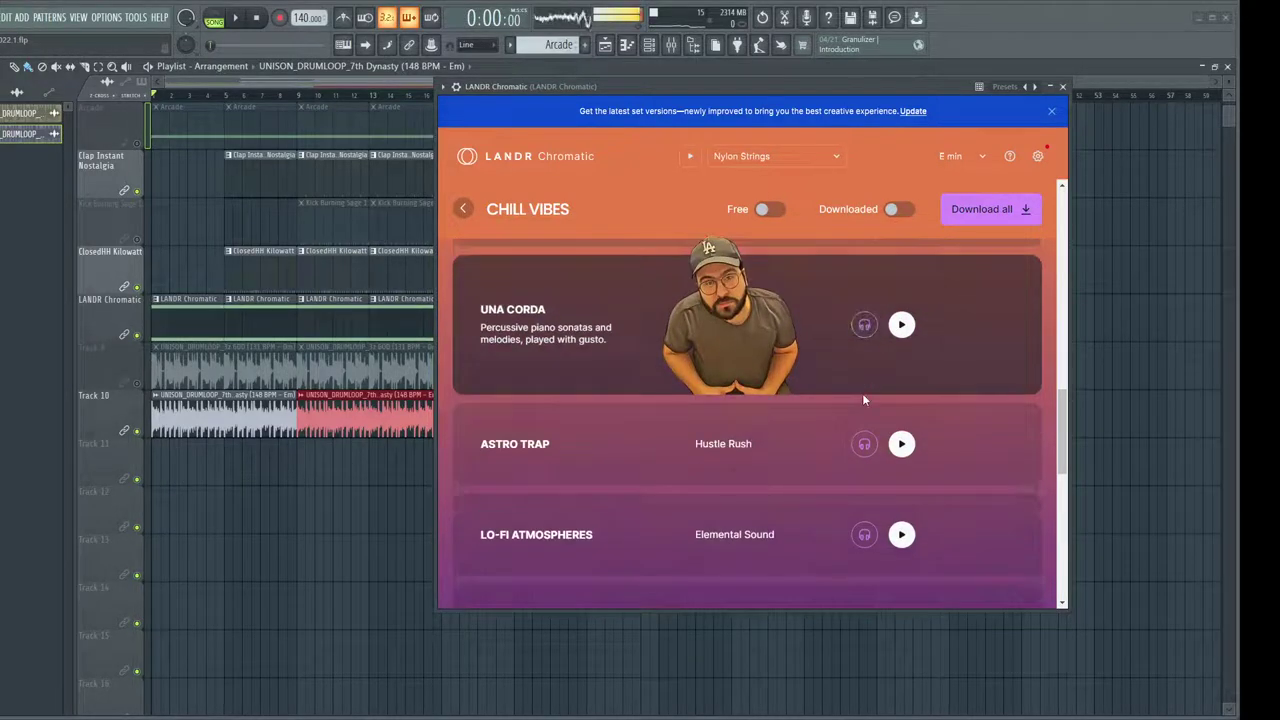
Preview the remaining Chill Vibes sets, including Lo-Fi Atmospheres and Grills, and load Future Trap into LANDR Chromatic
{"action": "mouse_move", "coordinate": [857, 365]}
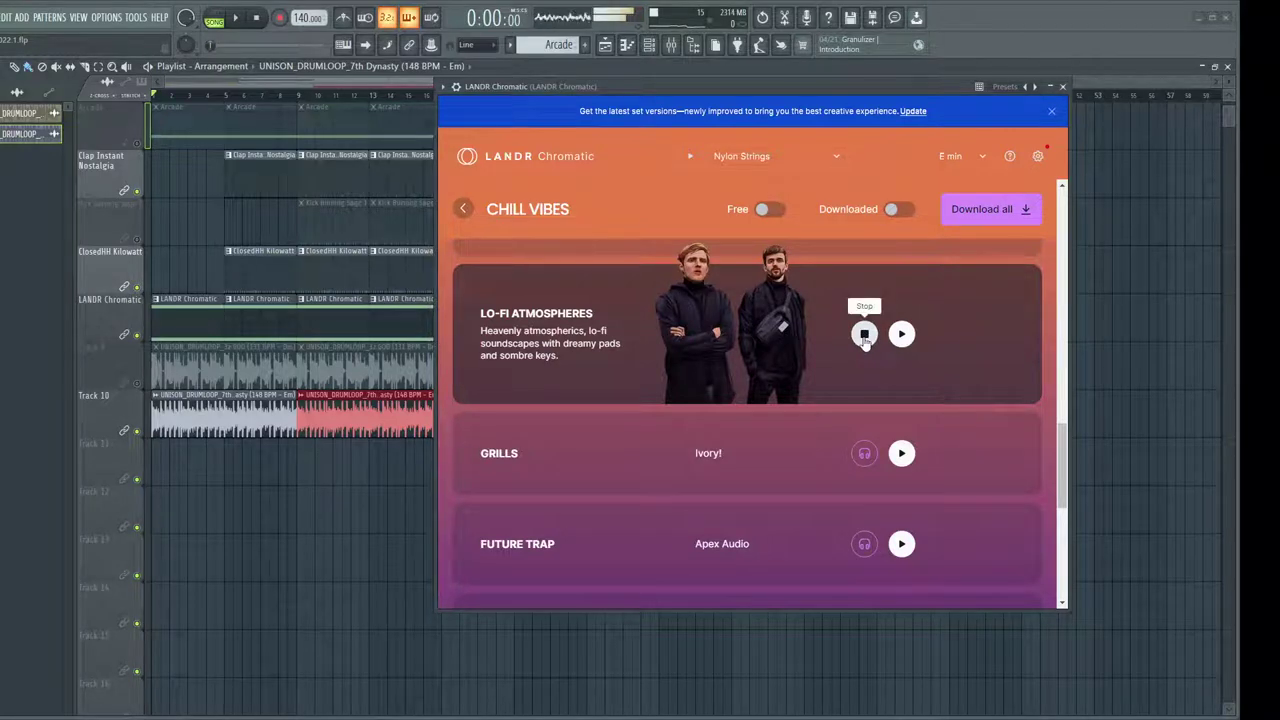
{"action": "mouse_move", "coordinate": [864, 454]}
{"action": "scroll", "coordinate": [864, 437], "scroll_direction": "down", "scroll_amount": 2}
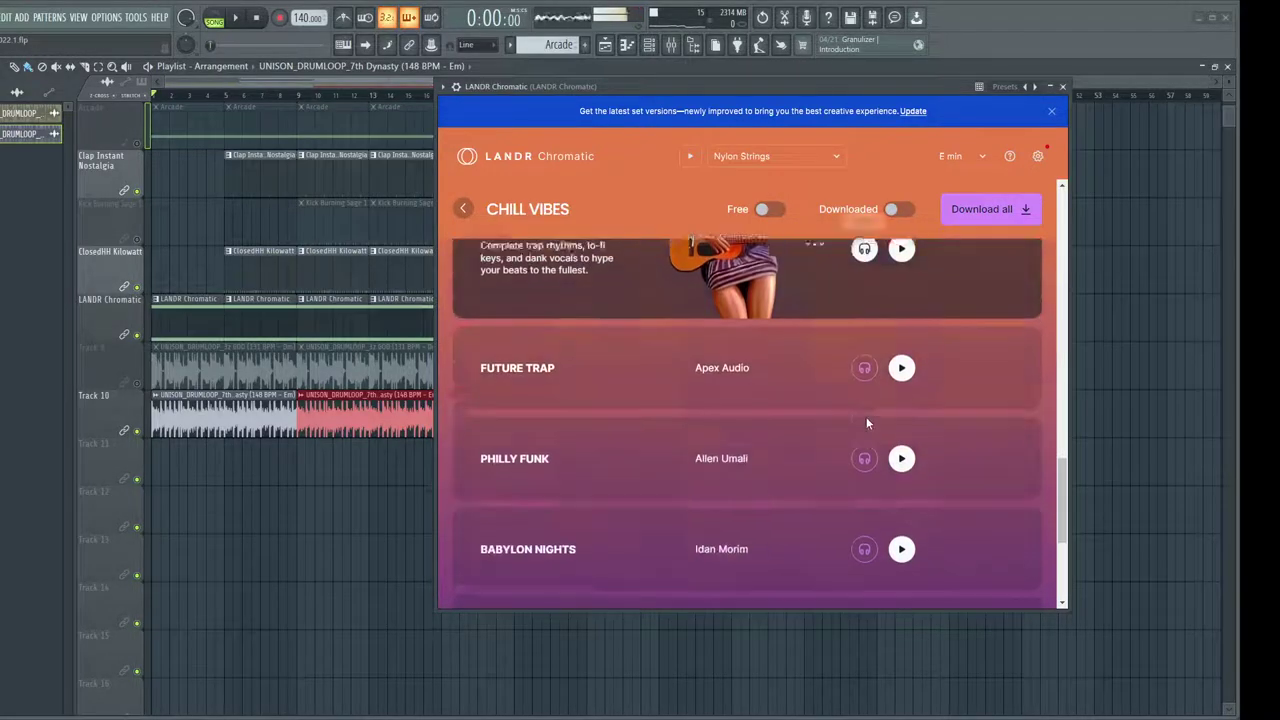
{"action": "mouse_move", "coordinate": [857, 310]}
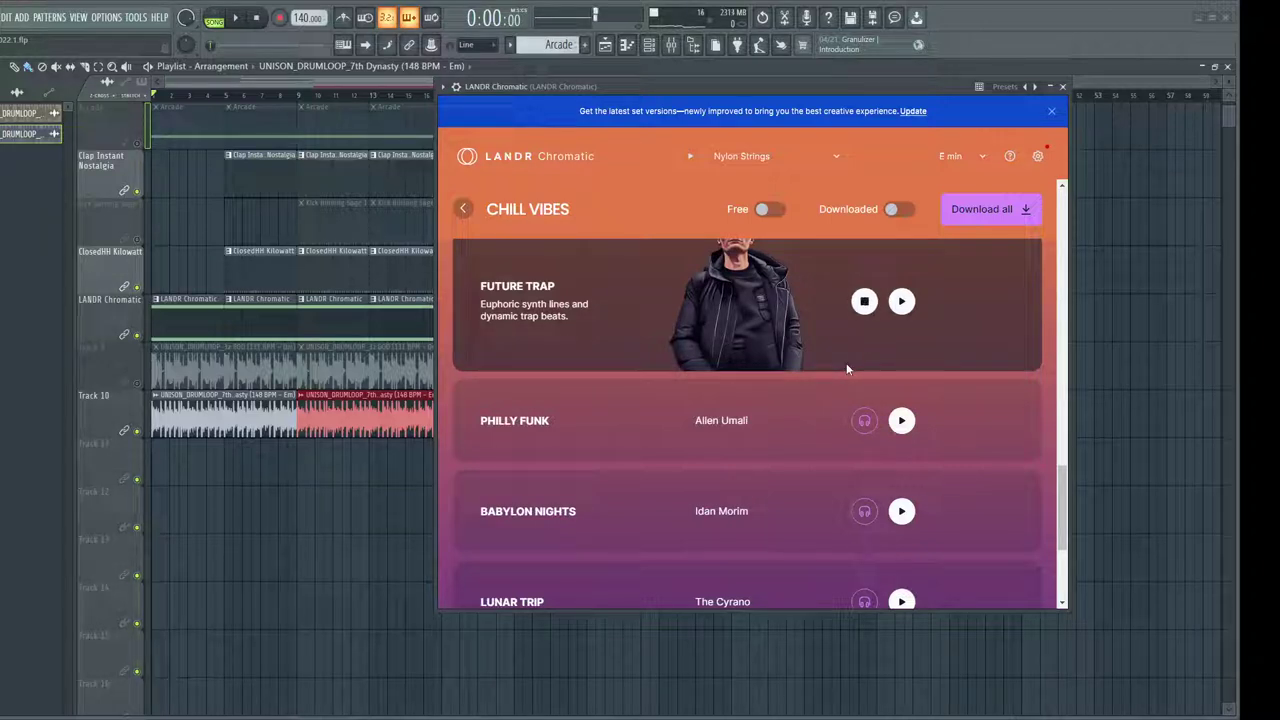
{"action": "scroll", "coordinate": [790, 355], "scroll_direction": "up", "scroll_amount": 1}
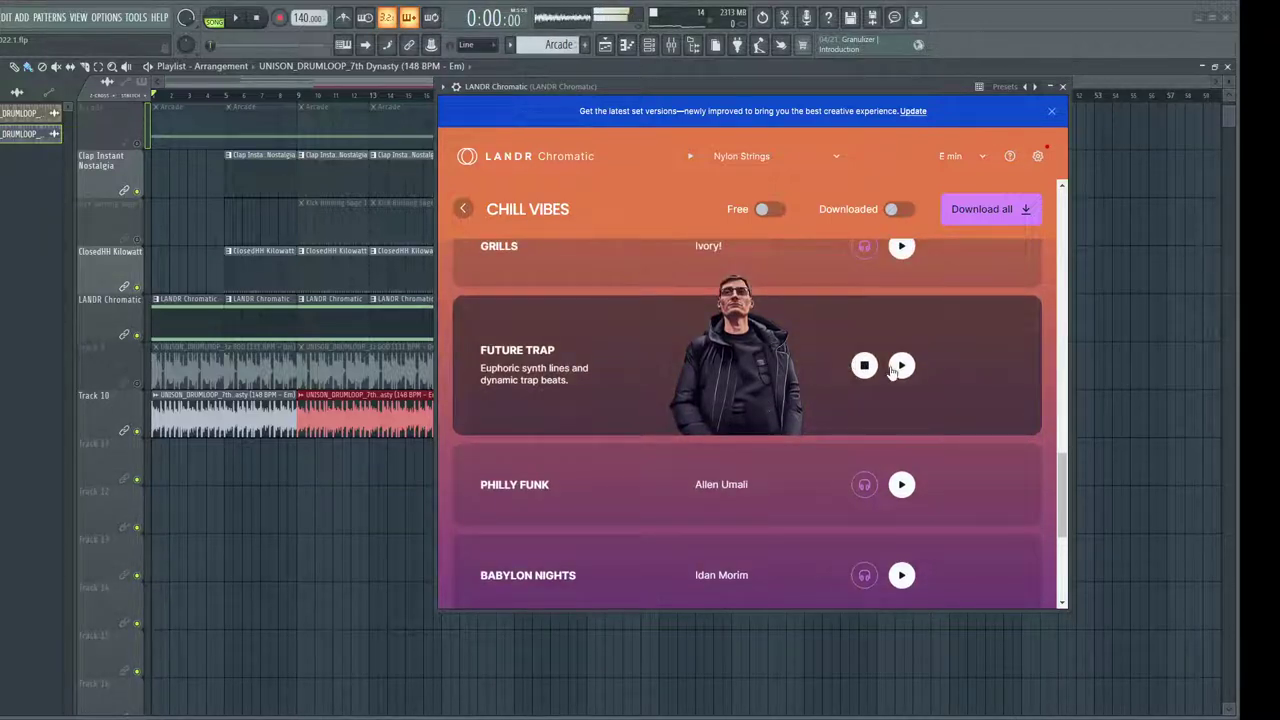
{"action": "left_click", "coordinate": [797, 449]}
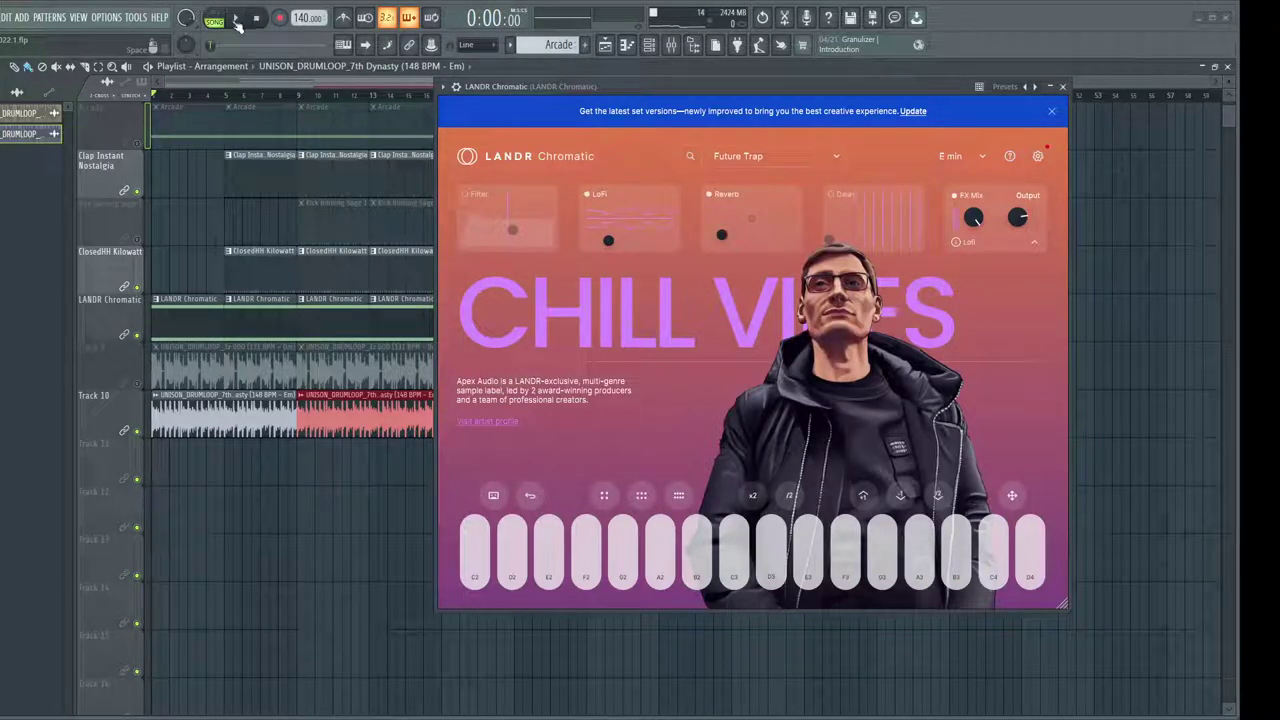
Listen to the arrangement with the Future Trap set and show all channels in the channel rack
{"action": "left_click", "coordinate": [236, 19]}
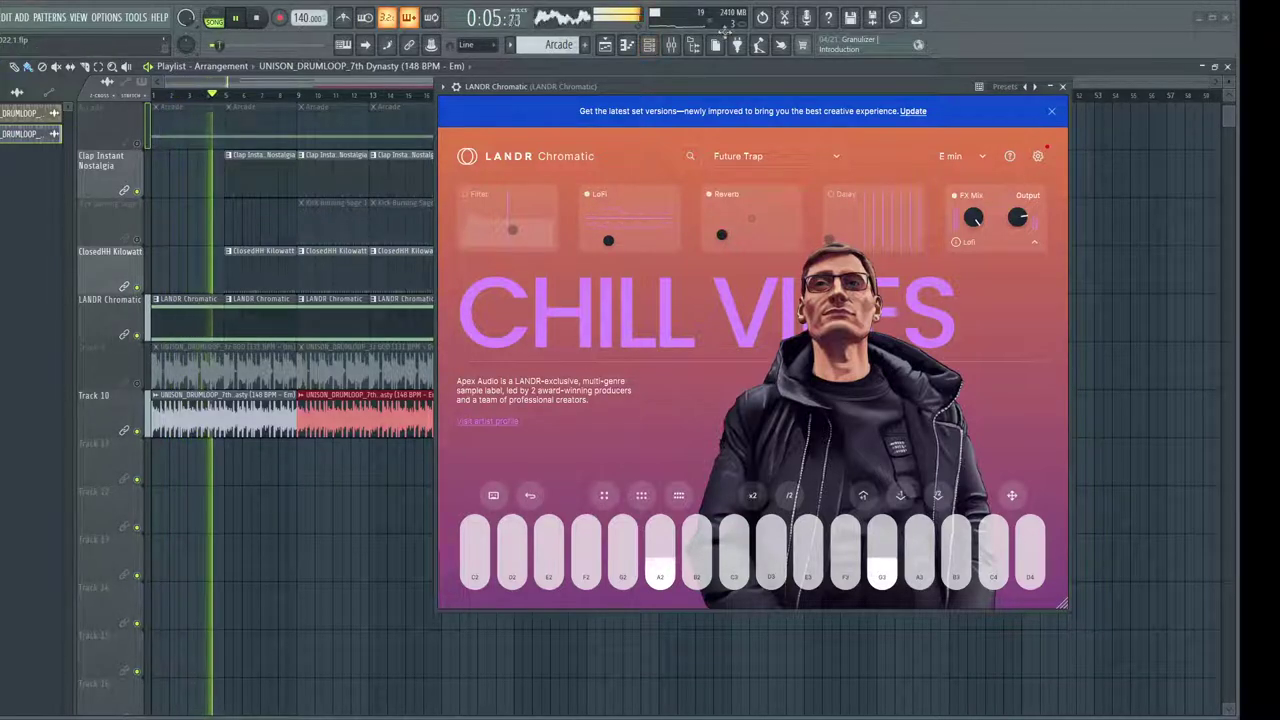
{"action": "left_click", "coordinate": [650, 45]}
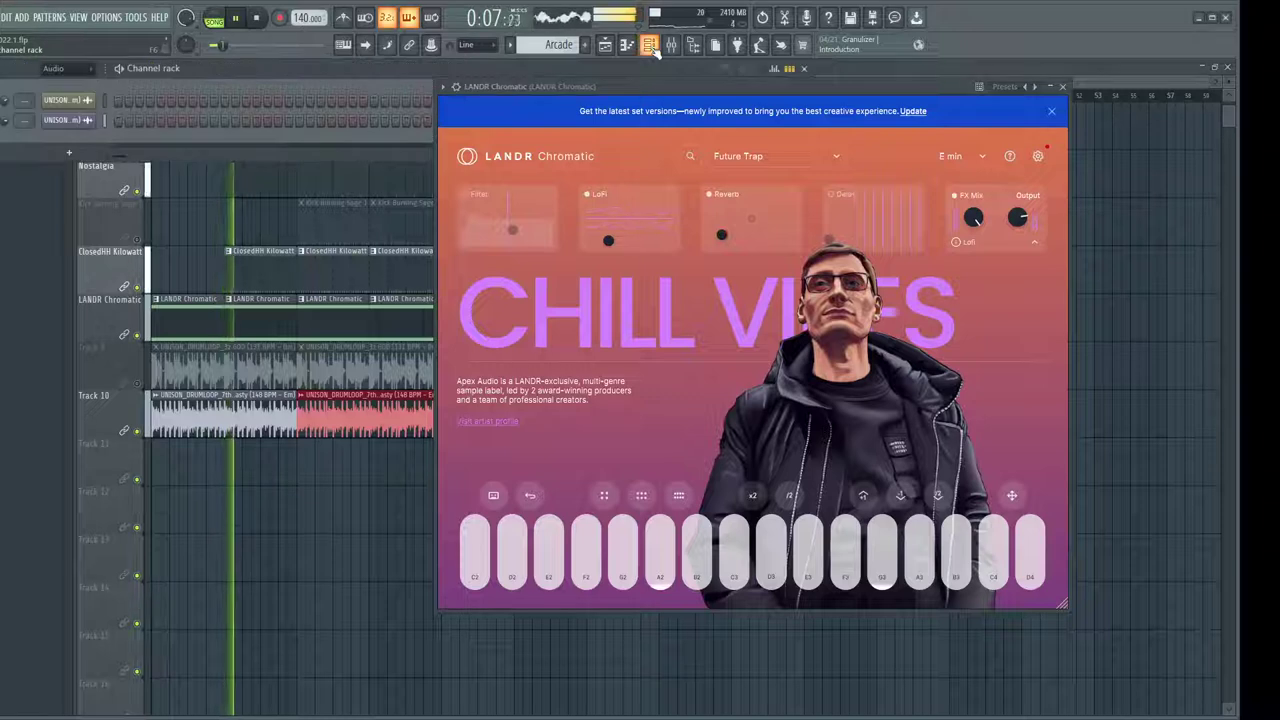
{"action": "left_click", "coordinate": [68, 70]}
{"action": "left_click", "coordinate": [58, 86]}
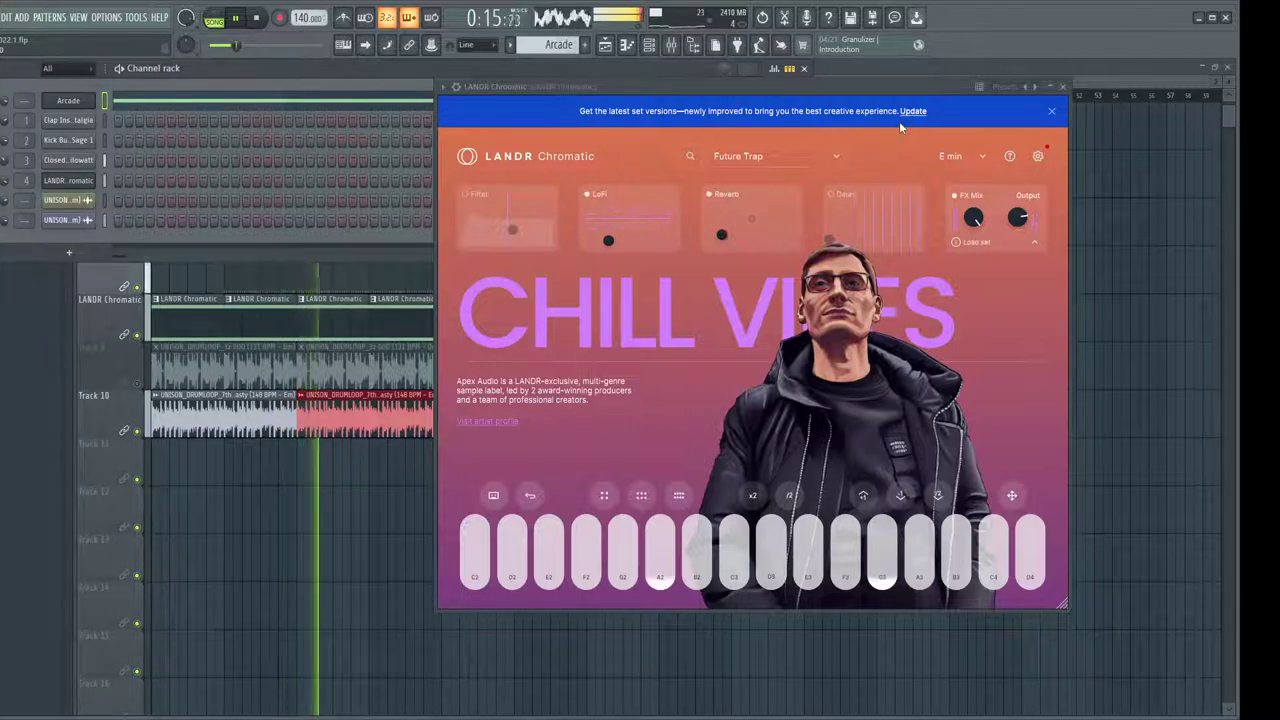
{"action": "left_click", "coordinate": [866, 90]}
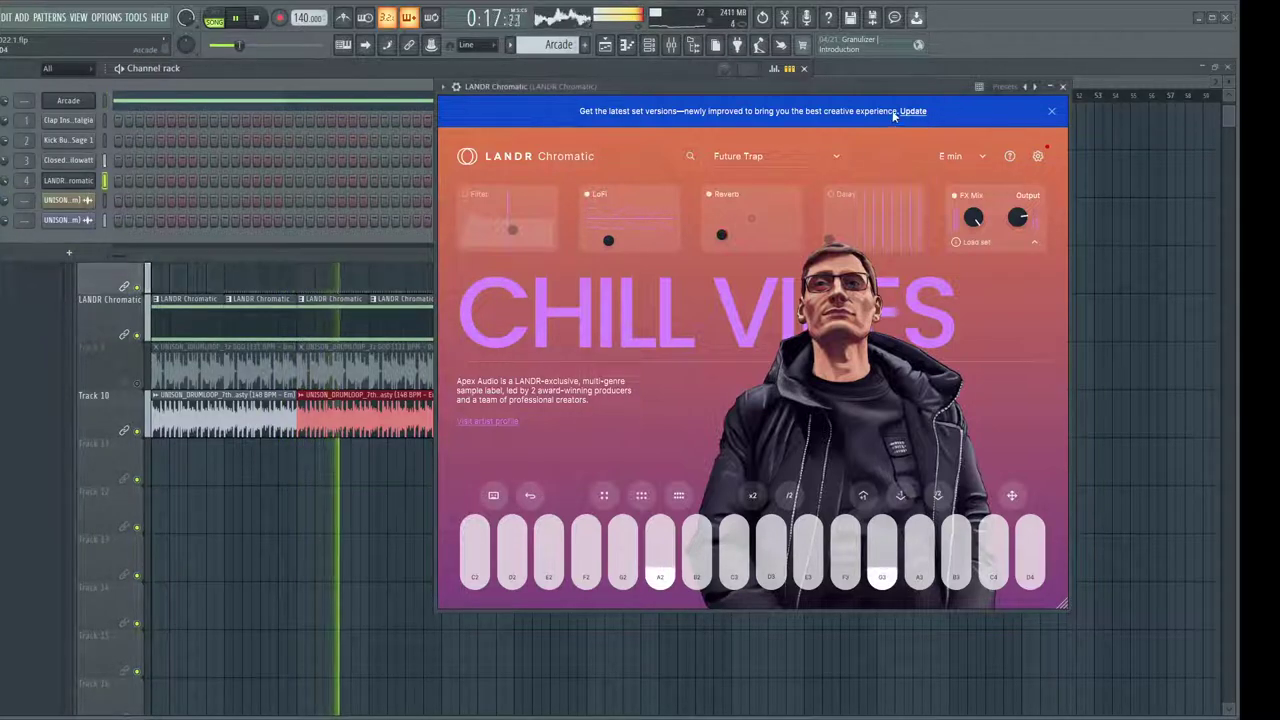
{"action": "left_click_drag", "start_coordinate": [866, 90], "coordinate": [1279, 120]}
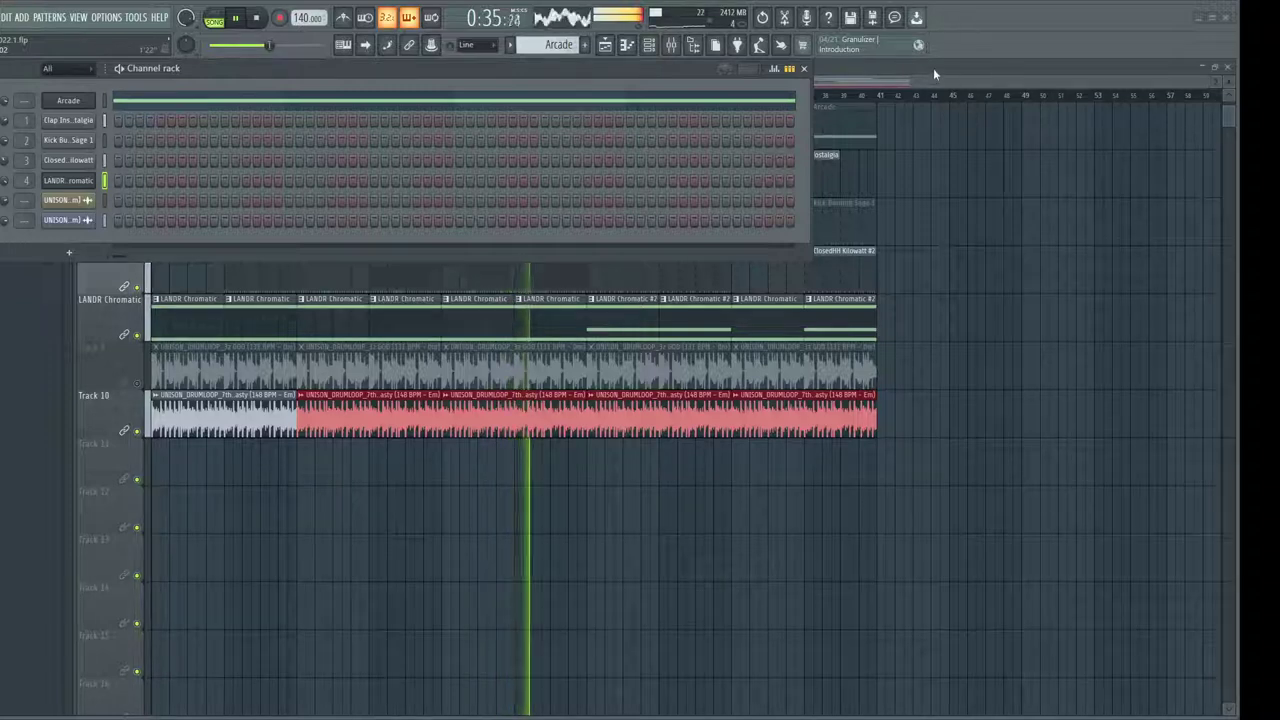
{"action": "left_click", "coordinate": [671, 46]}
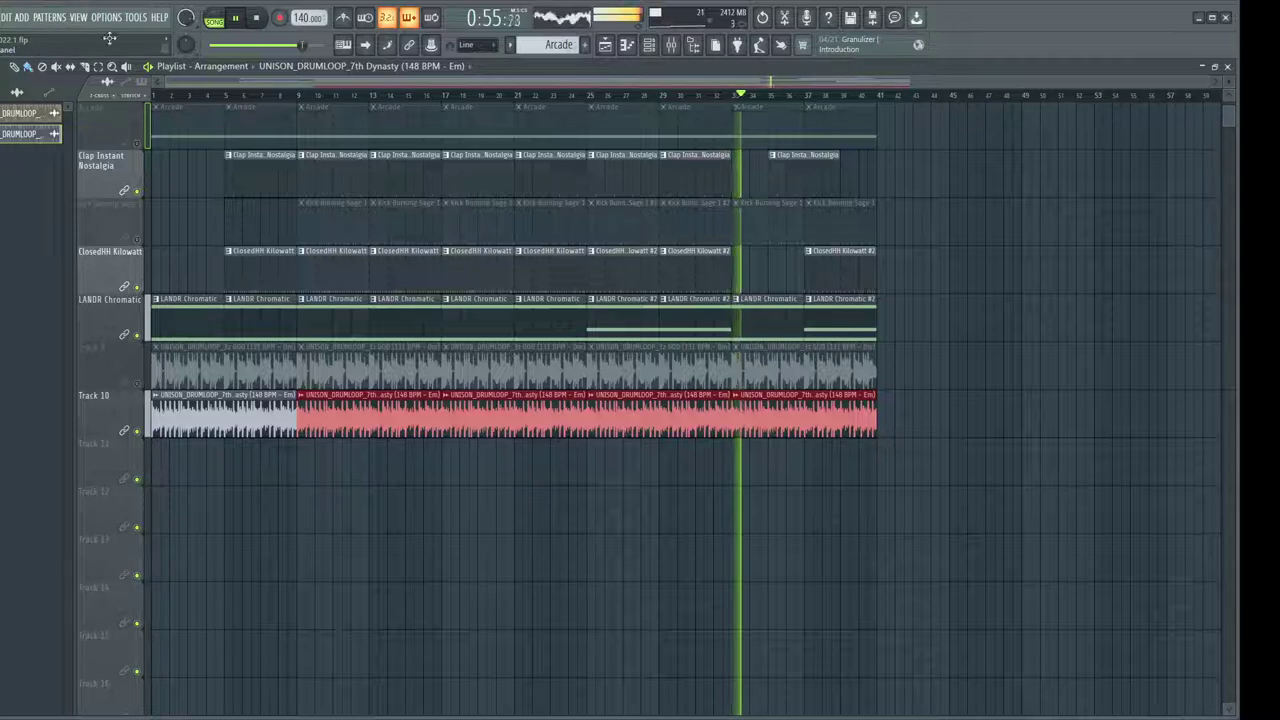
Slice the last drum loop clip on Track 10 at bar 39, undo a trial deletion of its final piece and stop playback
{"action": "left_click", "coordinate": [846, 394]}
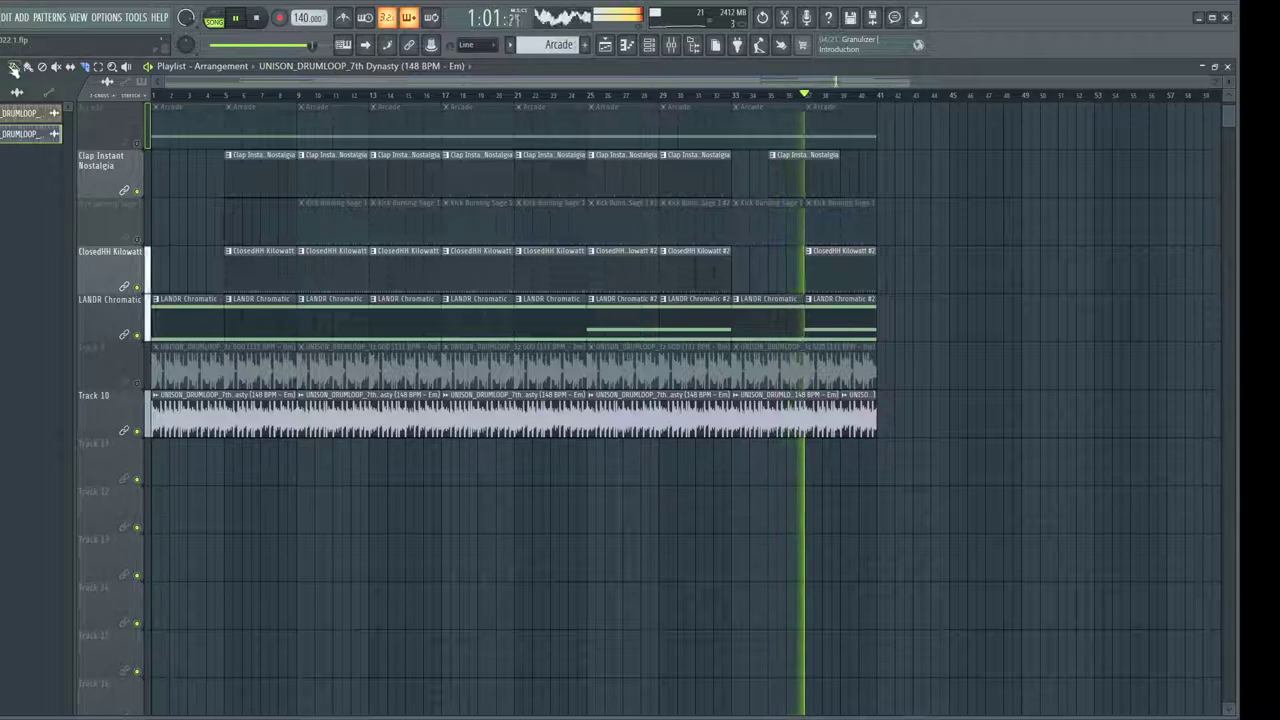
{"action": "right_click", "coordinate": [857, 418]}
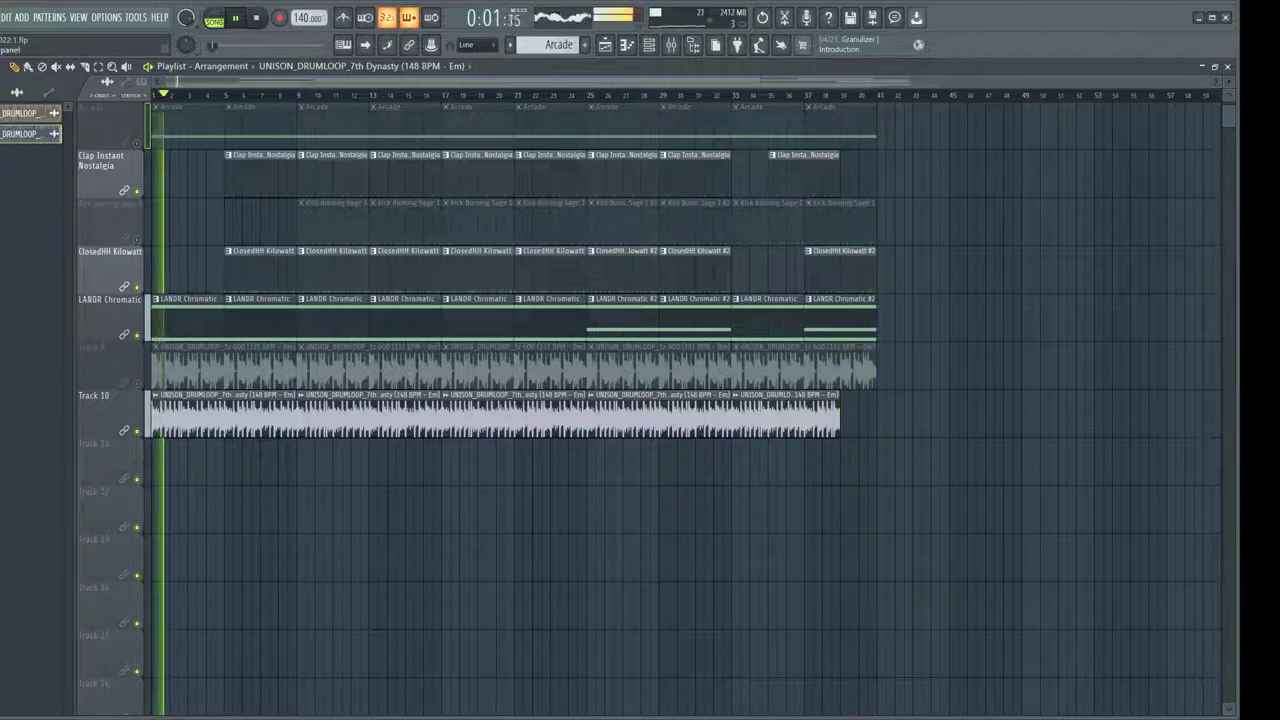
{"action": "left_click", "coordinate": [7, 18]}
{"action": "left_click", "coordinate": [47, 36]}
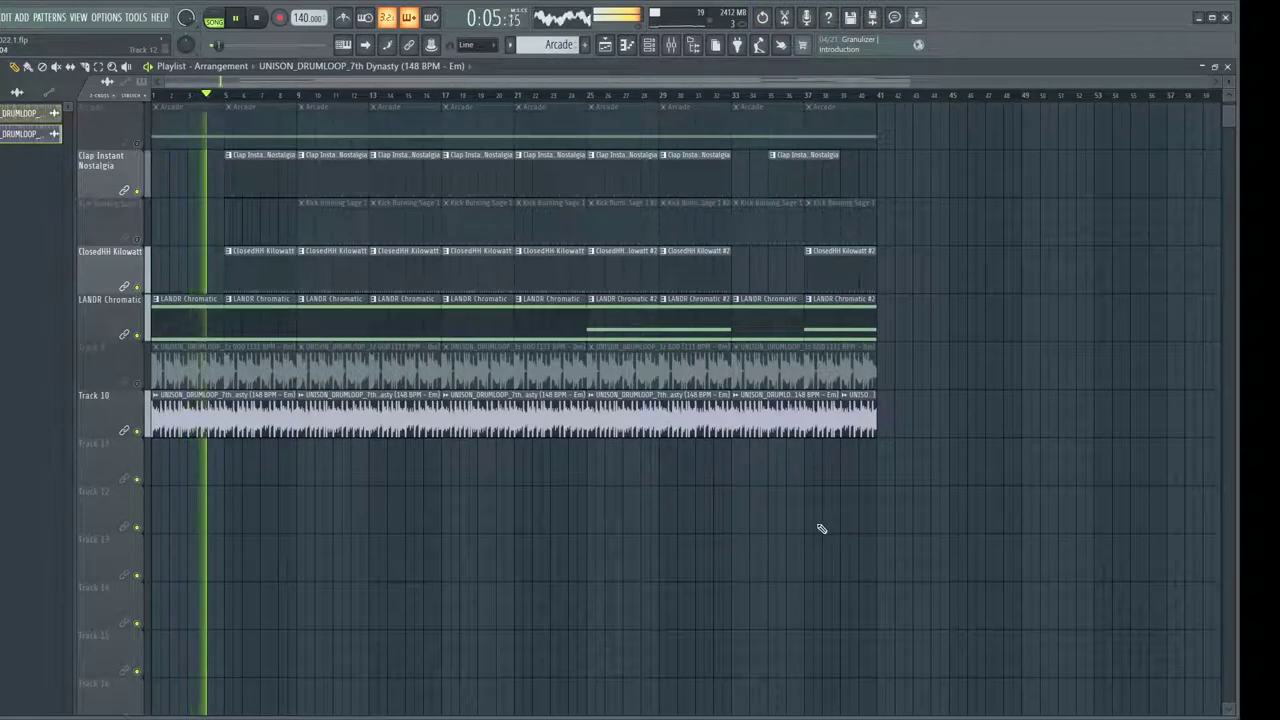
{"action": "left_click", "coordinate": [257, 19]}
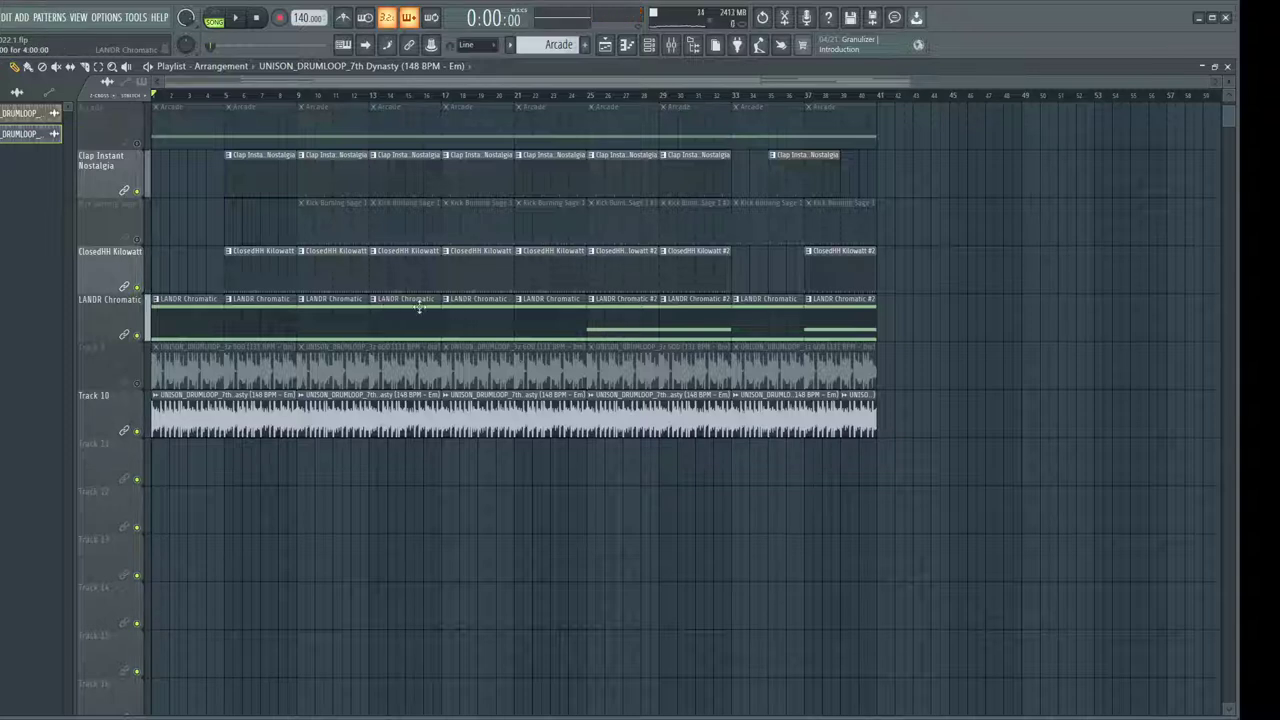
Make the LANDR Chromatic clip at bar 17 unique and replace the clip at bar 13 with a copy of the new pattern
{"action": "right_click", "coordinate": [449, 305]}
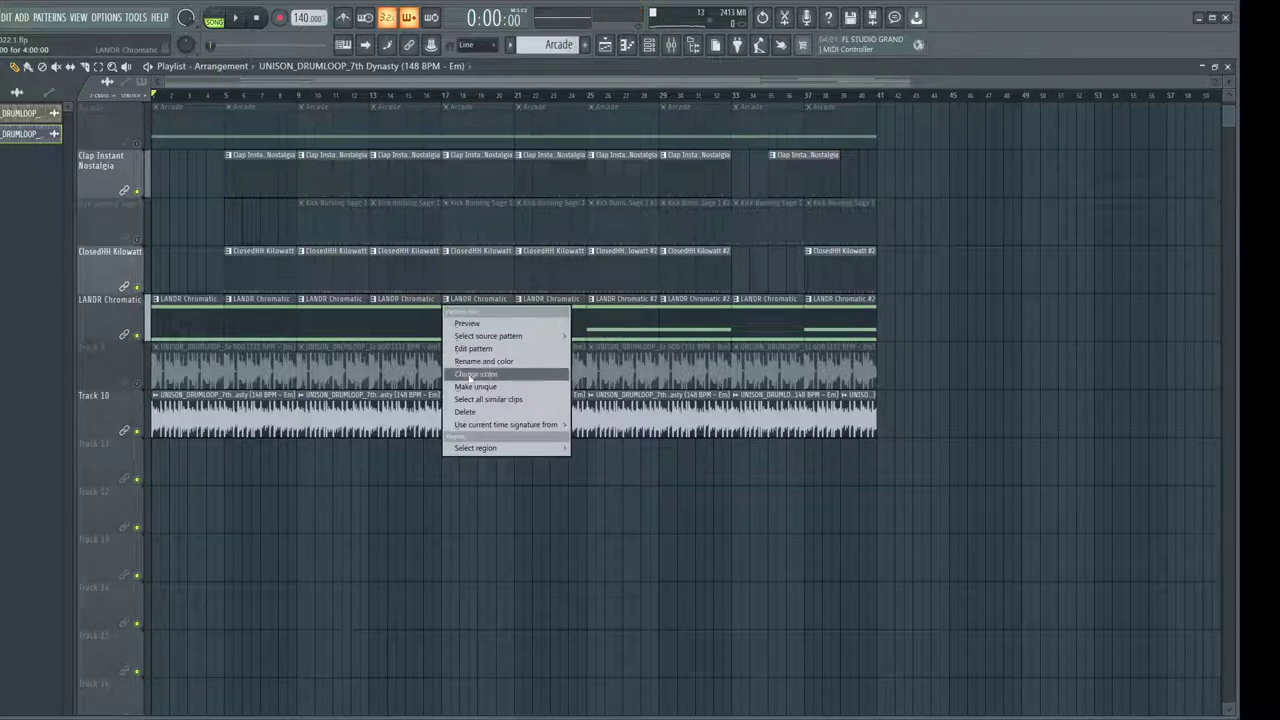
{"action": "left_click", "coordinate": [472, 388]}
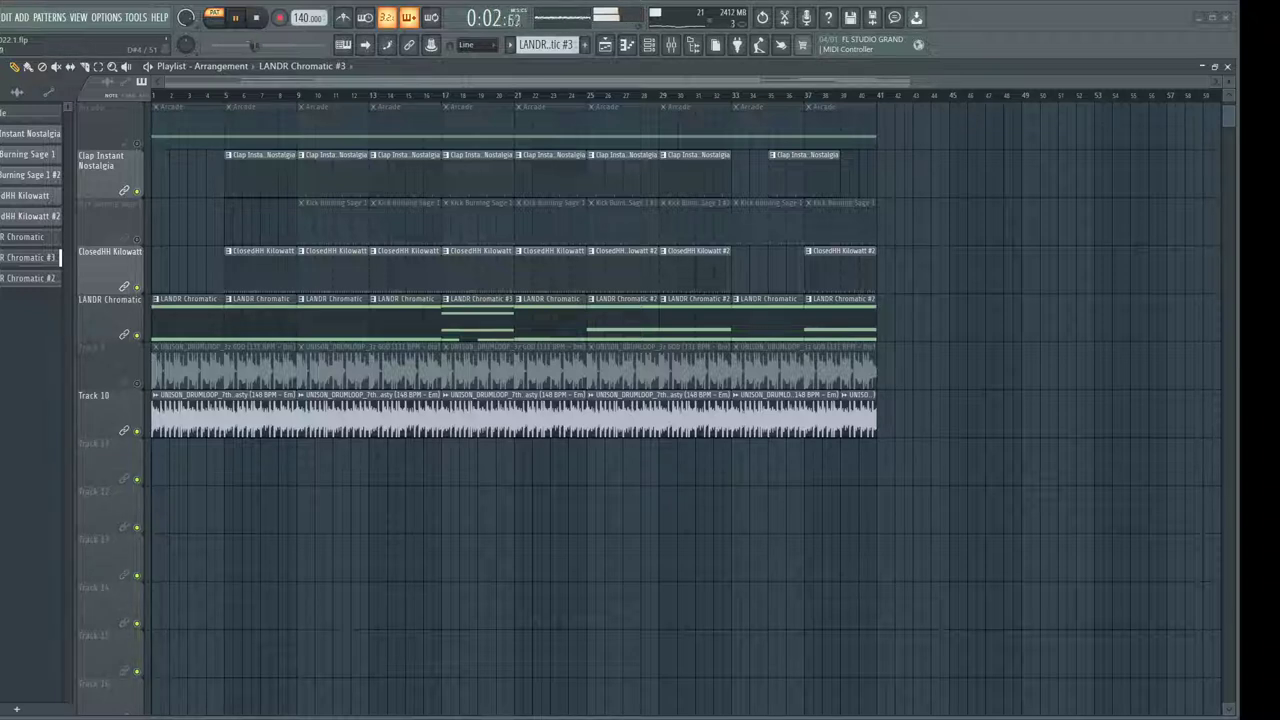
{"action": "right_click", "coordinate": [396, 311]}
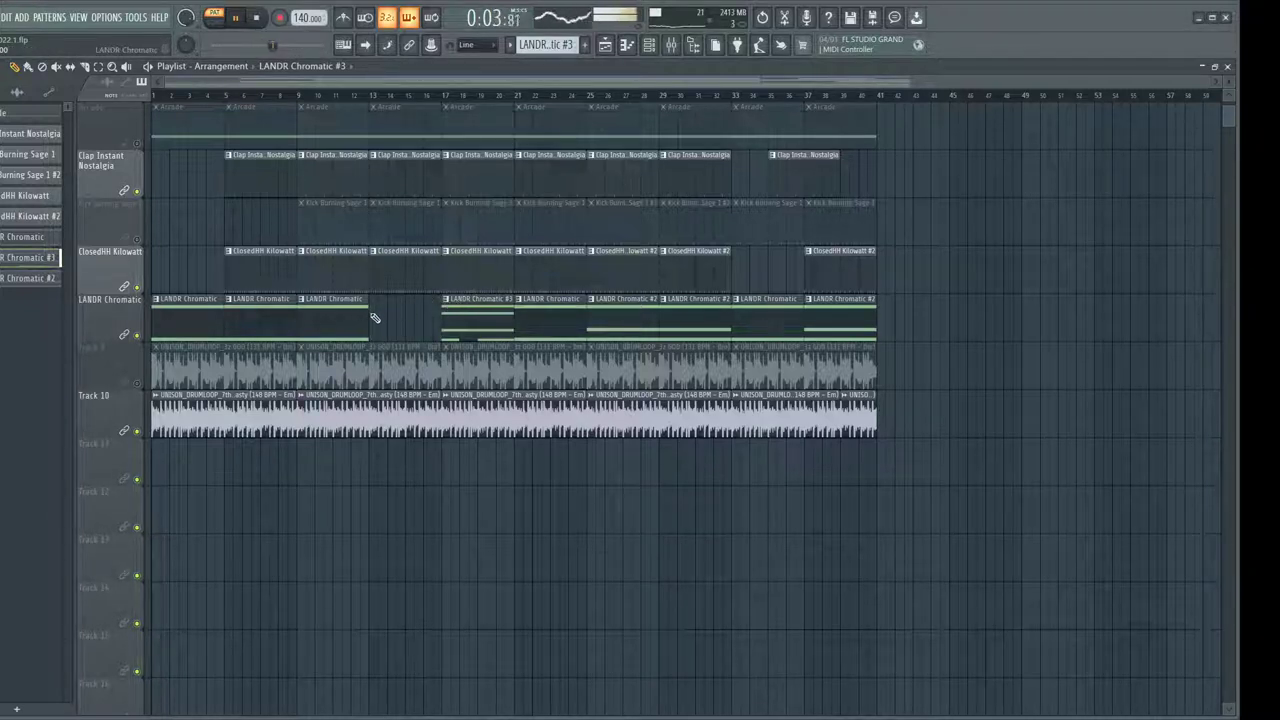
{"action": "left_click", "coordinate": [370, 313]}
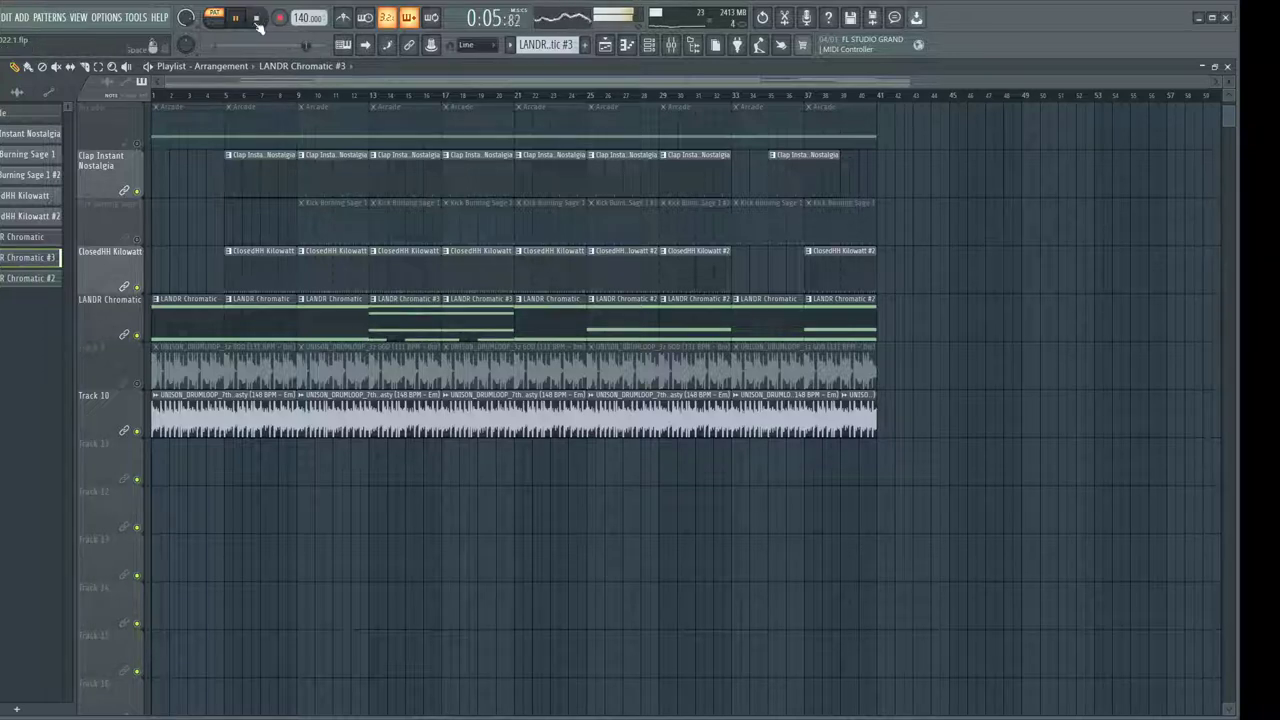